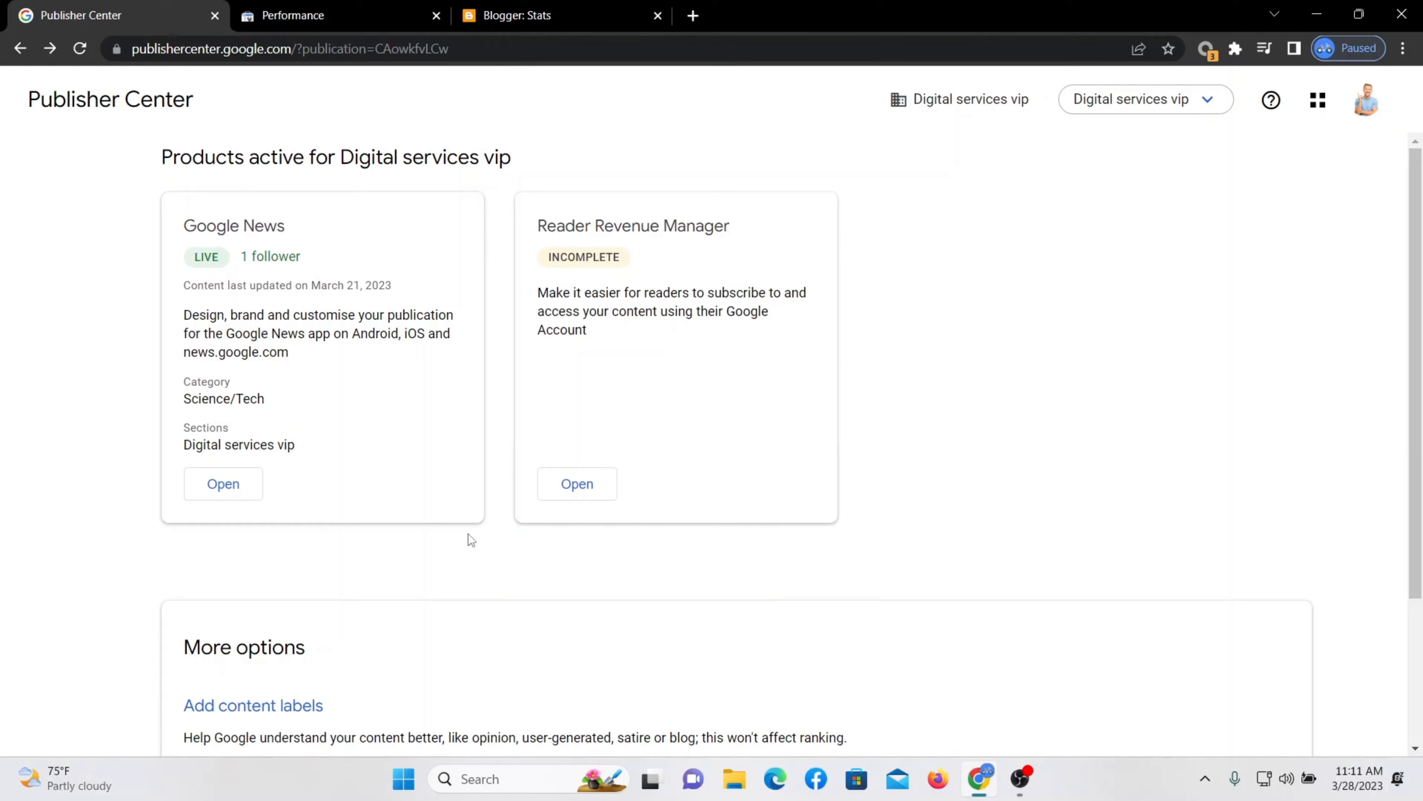
# Open the blog's Search Console Performance report and its Google News view.
pyautogui.click(359, 31)
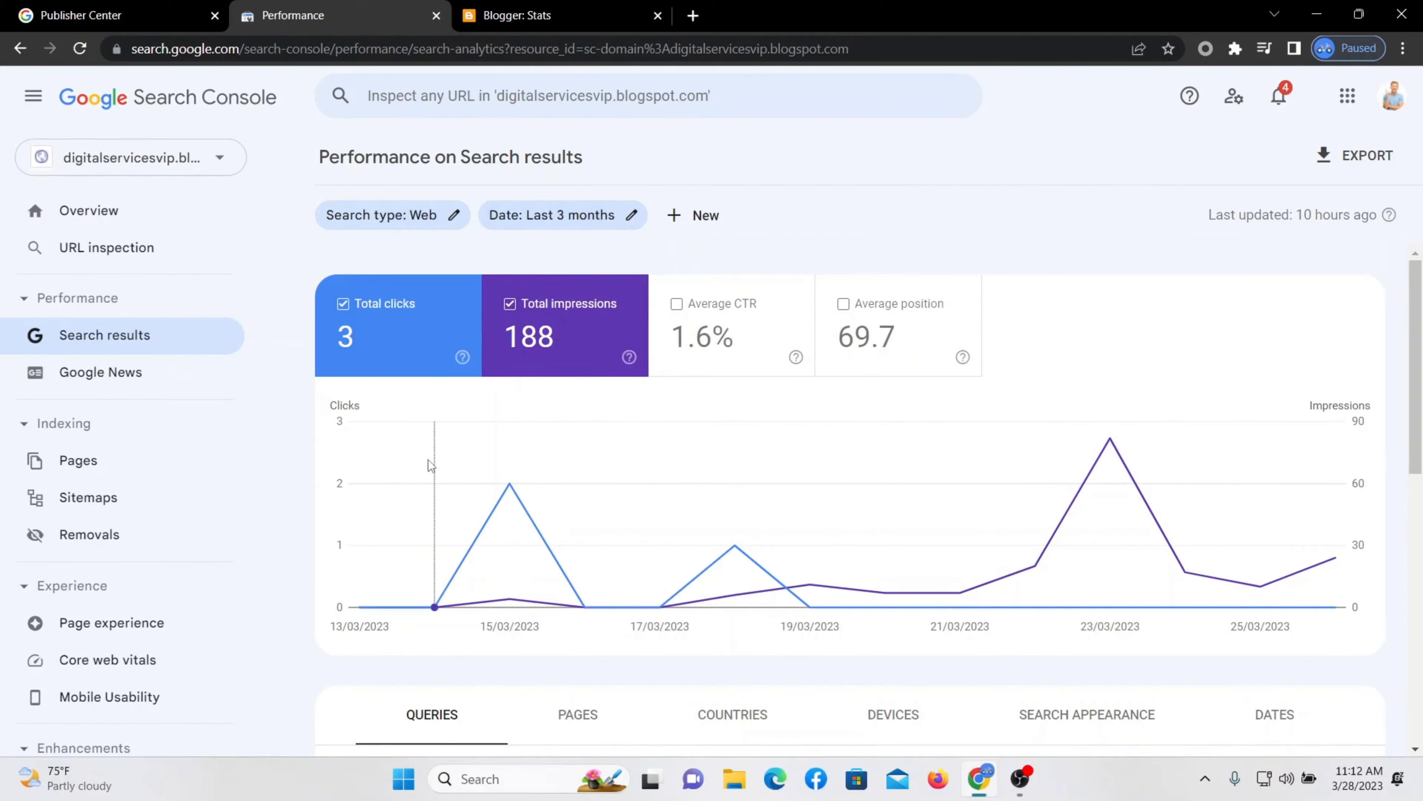
pyautogui.click(106, 372)
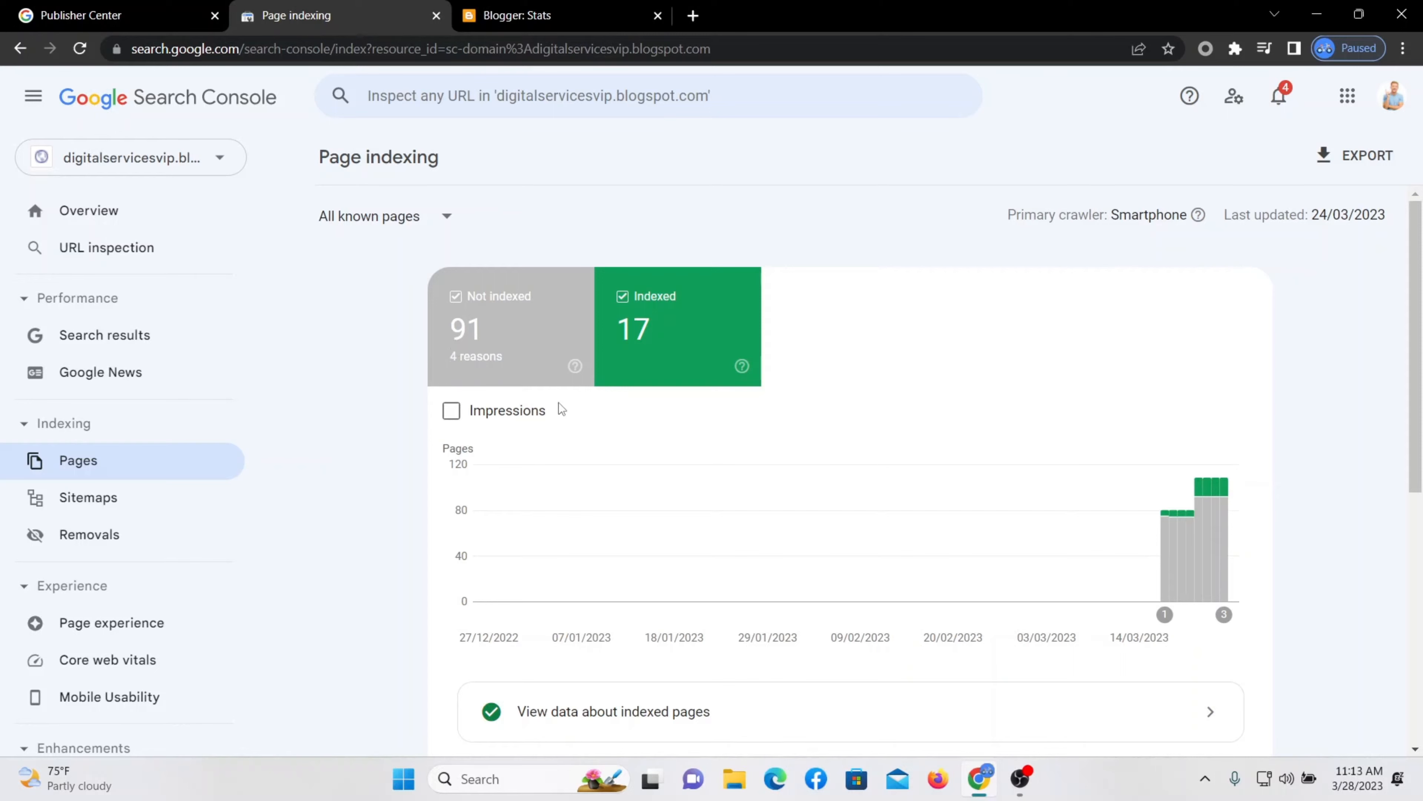
# Open the Online Calculator For Calculate Instantly post from the Blogger post list.
pyautogui.click(551, 13)
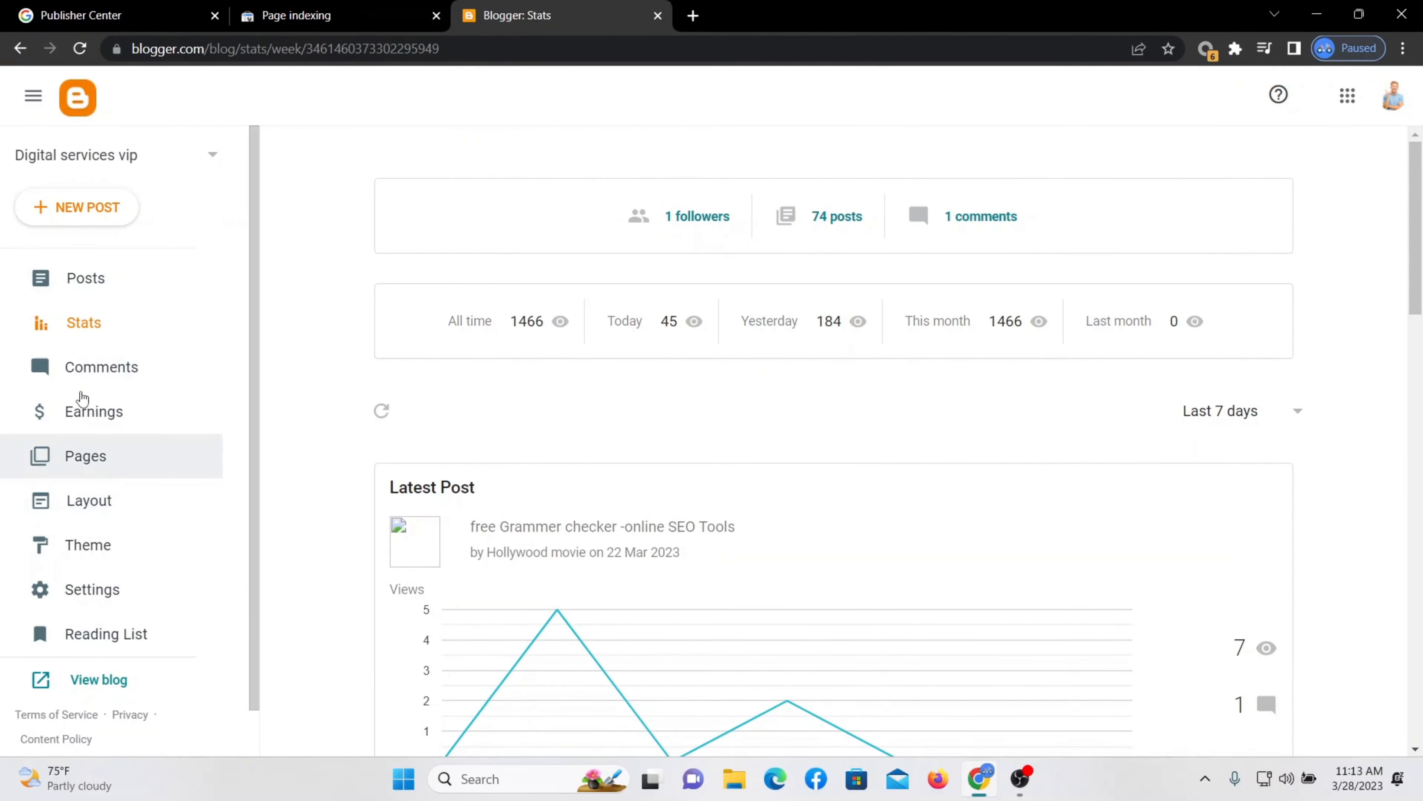
pyautogui.click(93, 281)
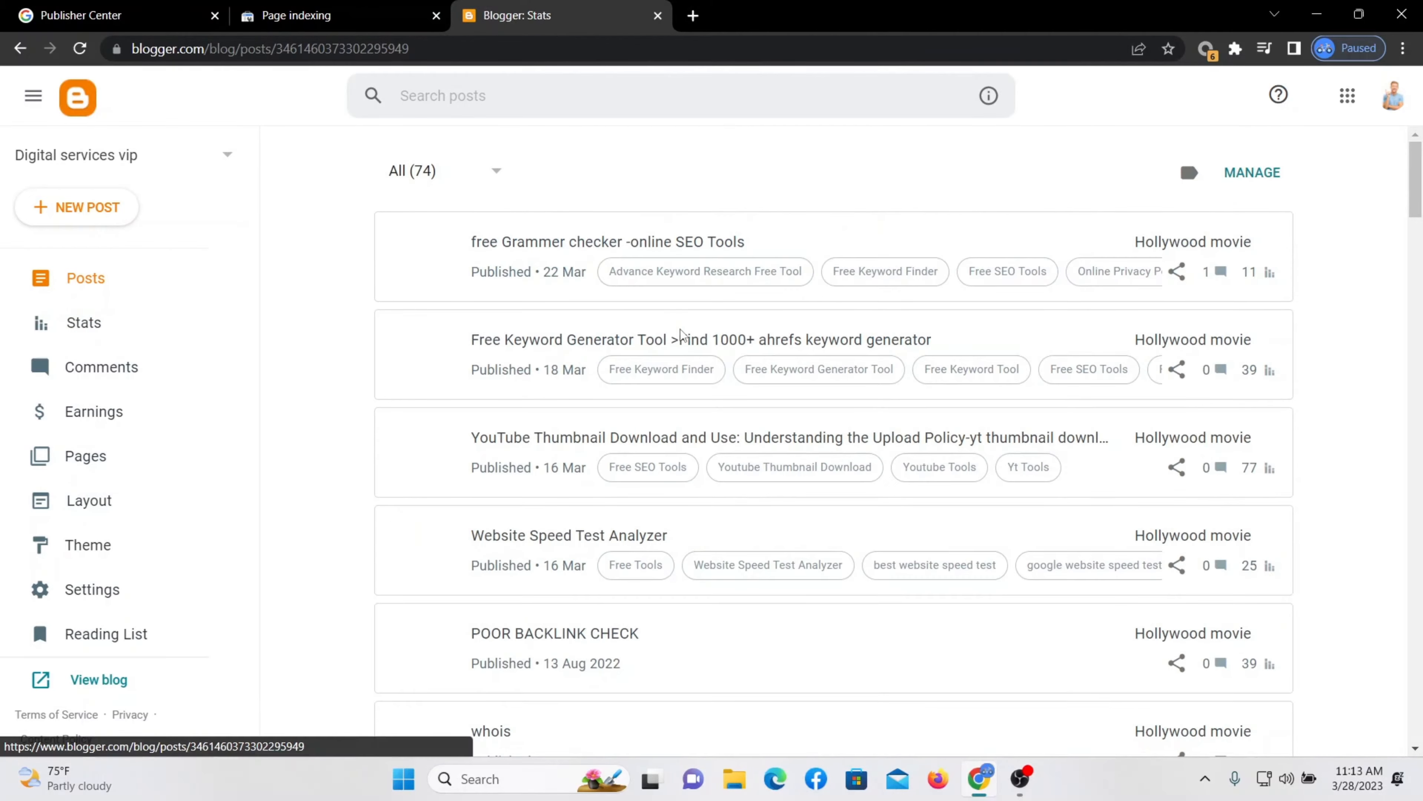
pyautogui.scroll(-5, 812, 381)
pyautogui.scroll(-10, 818, 412)
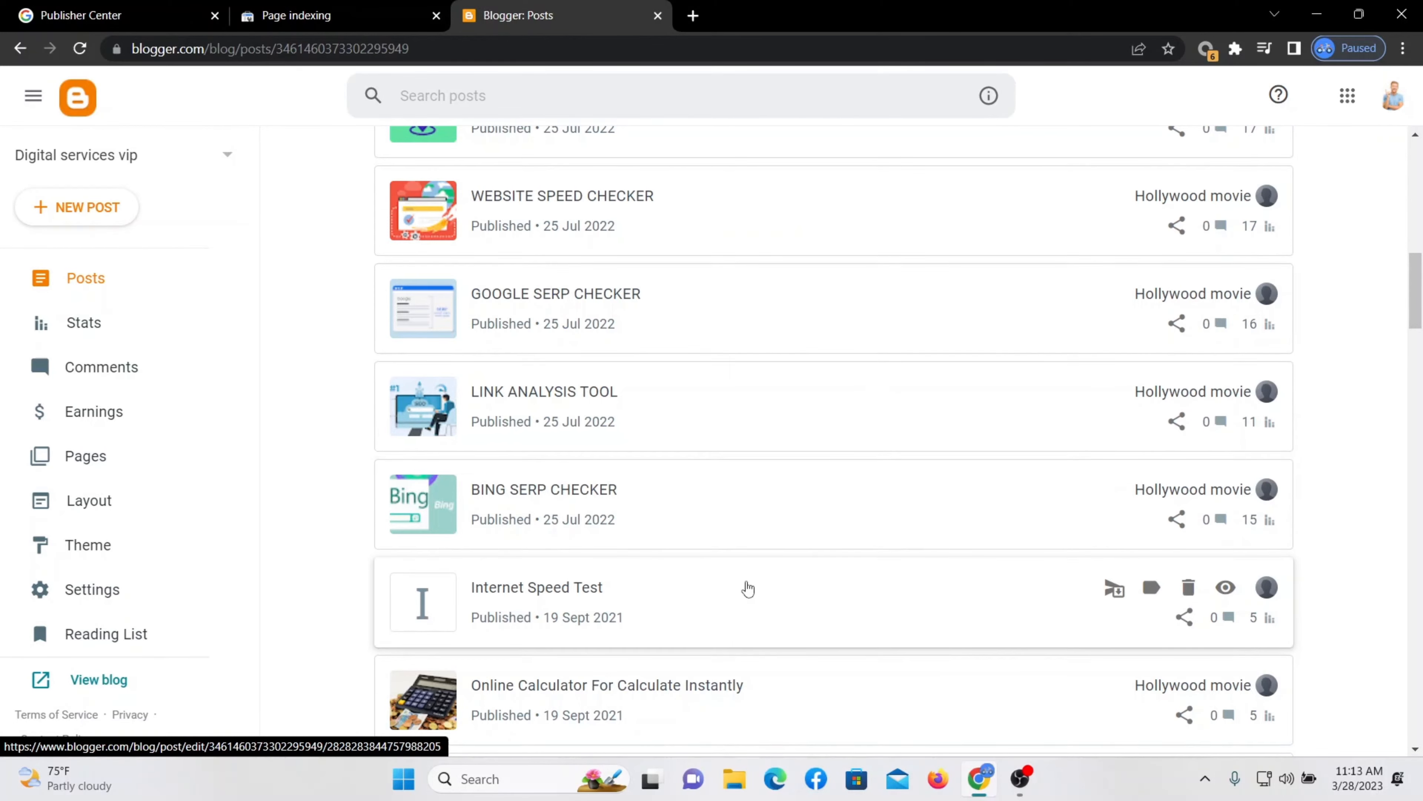
pyautogui.scroll(-6, 751, 586)
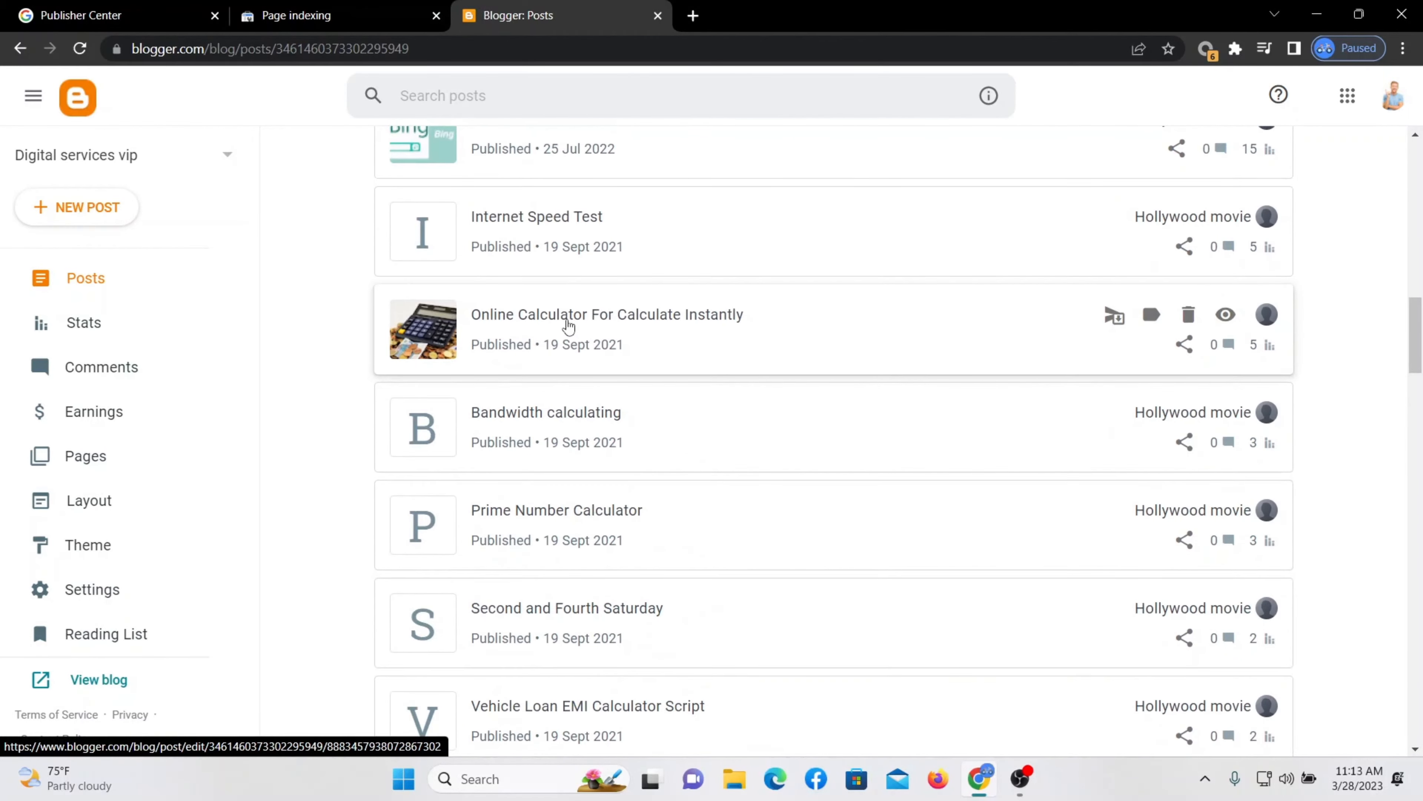
pyautogui.click(682, 329)
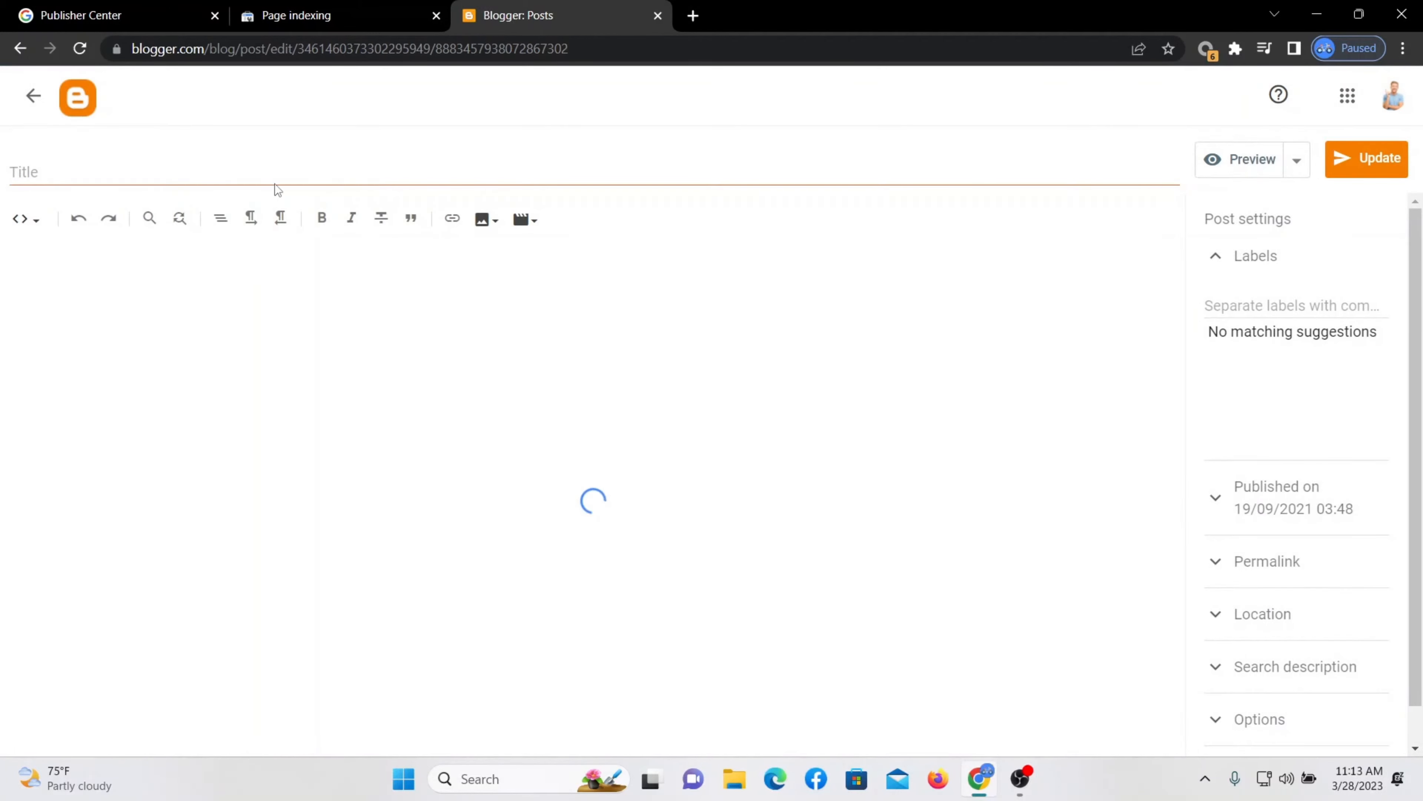
# Switch the post editor to Compose view.
pyautogui.click(198, 174)
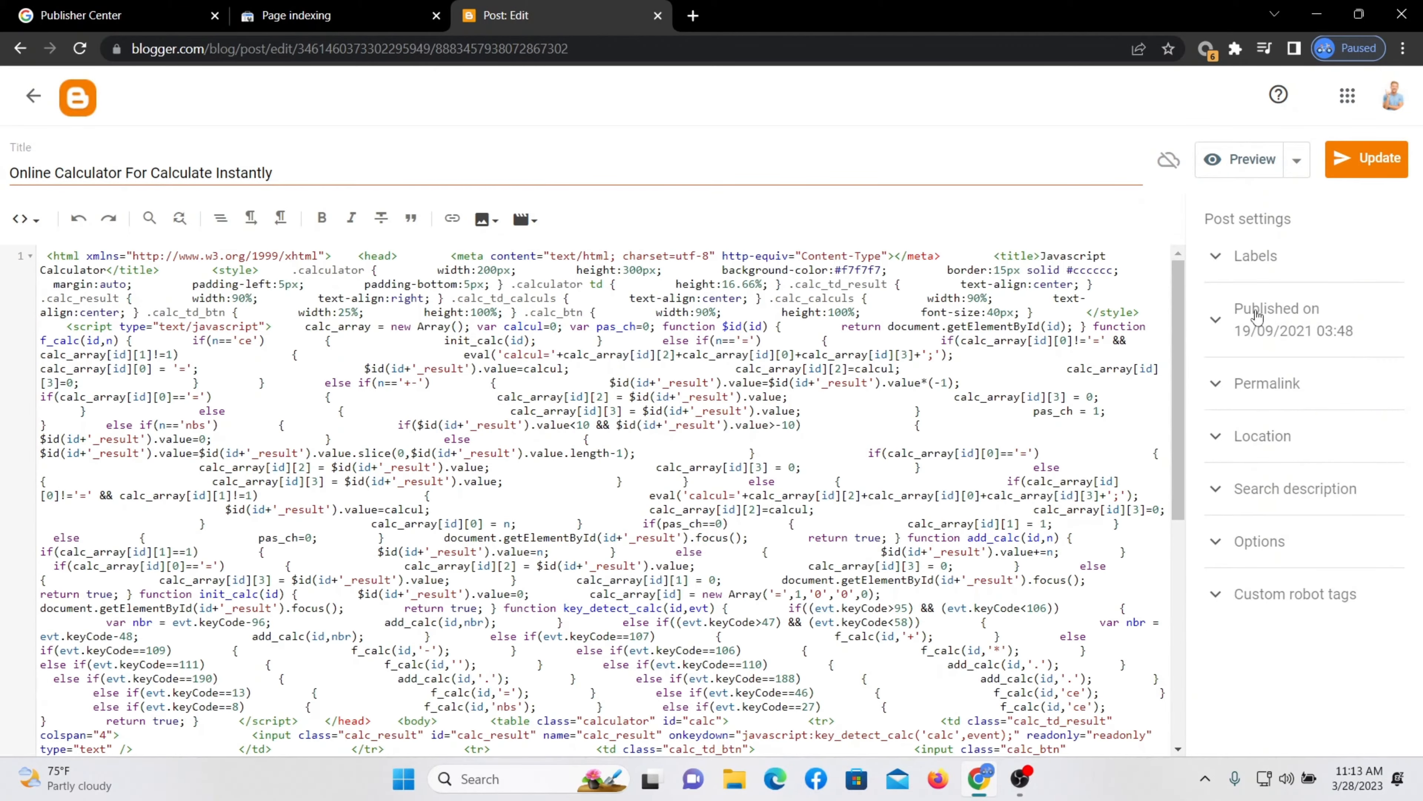
pyautogui.click(29, 219)
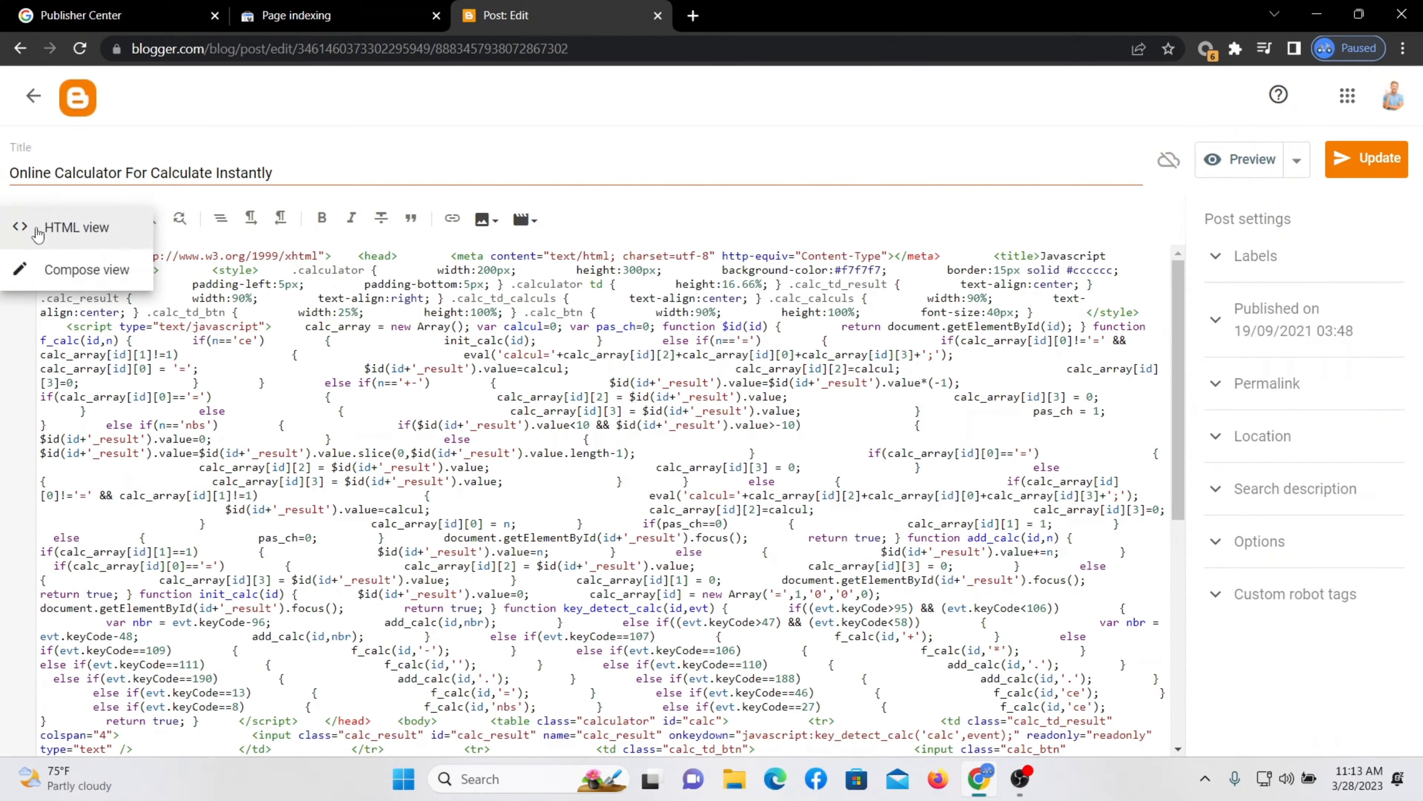
pyautogui.click(57, 270)
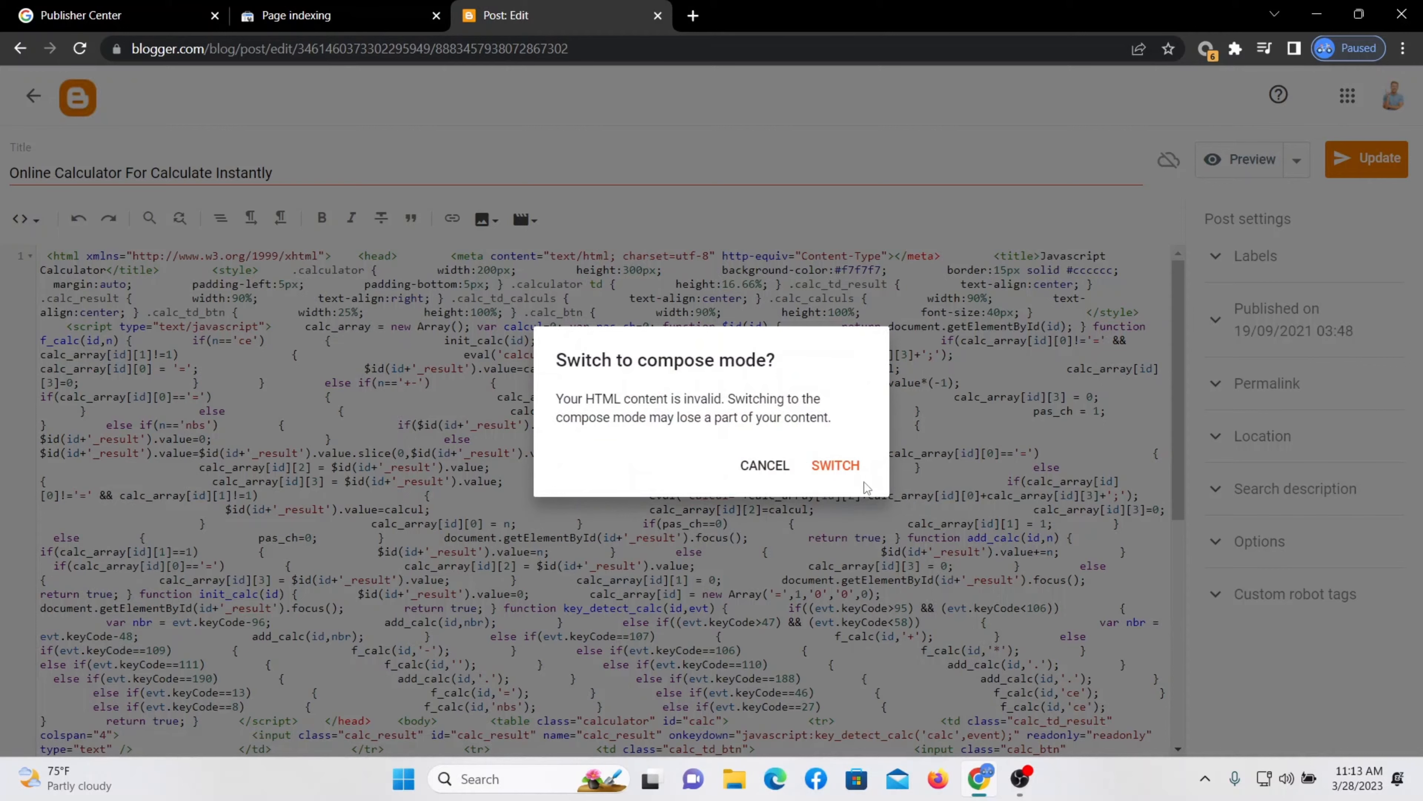
pyautogui.click(815, 465)
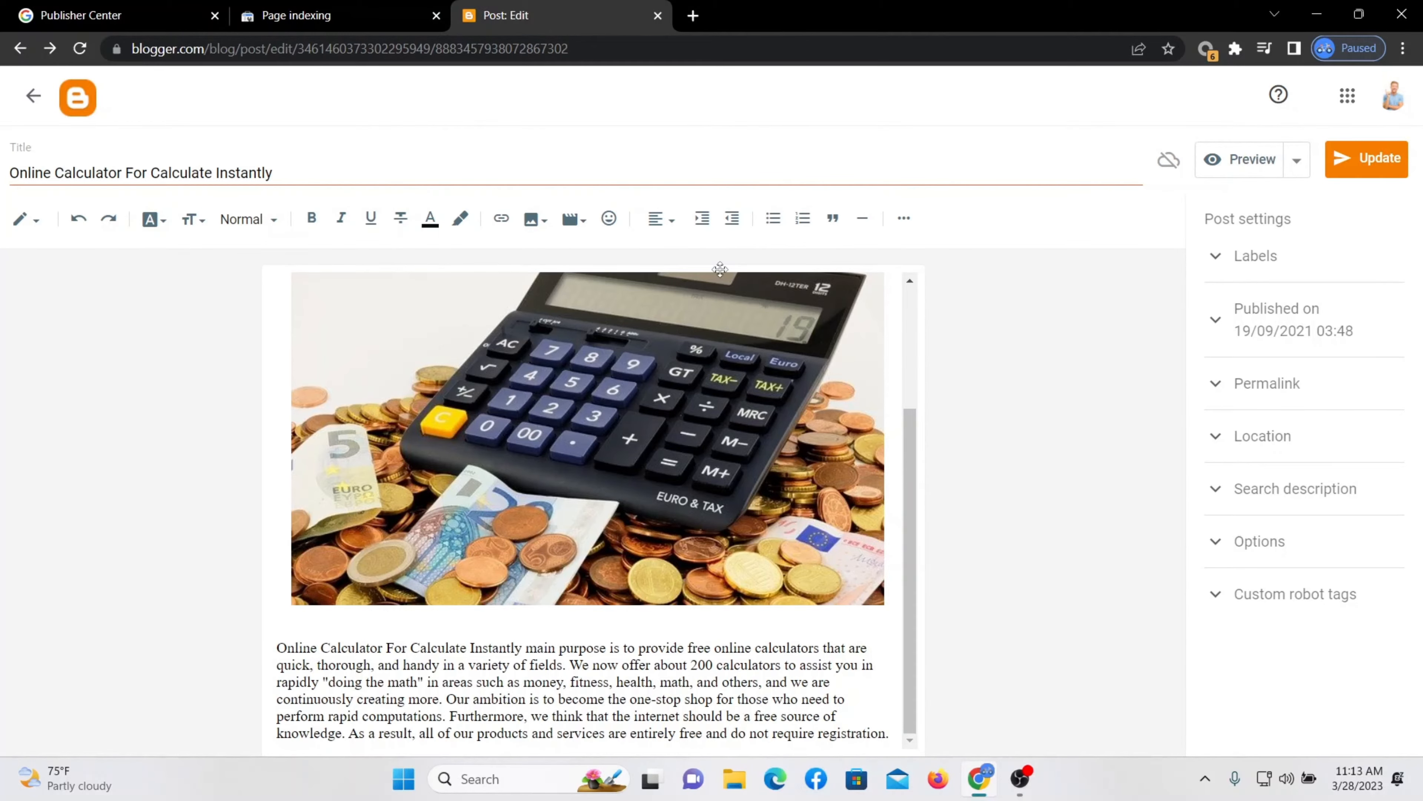
pyautogui.click(297, 15)
# Search Bing for 'google publisher' and open the Publisher Center sign-in result.
pyautogui.click(73, 17)
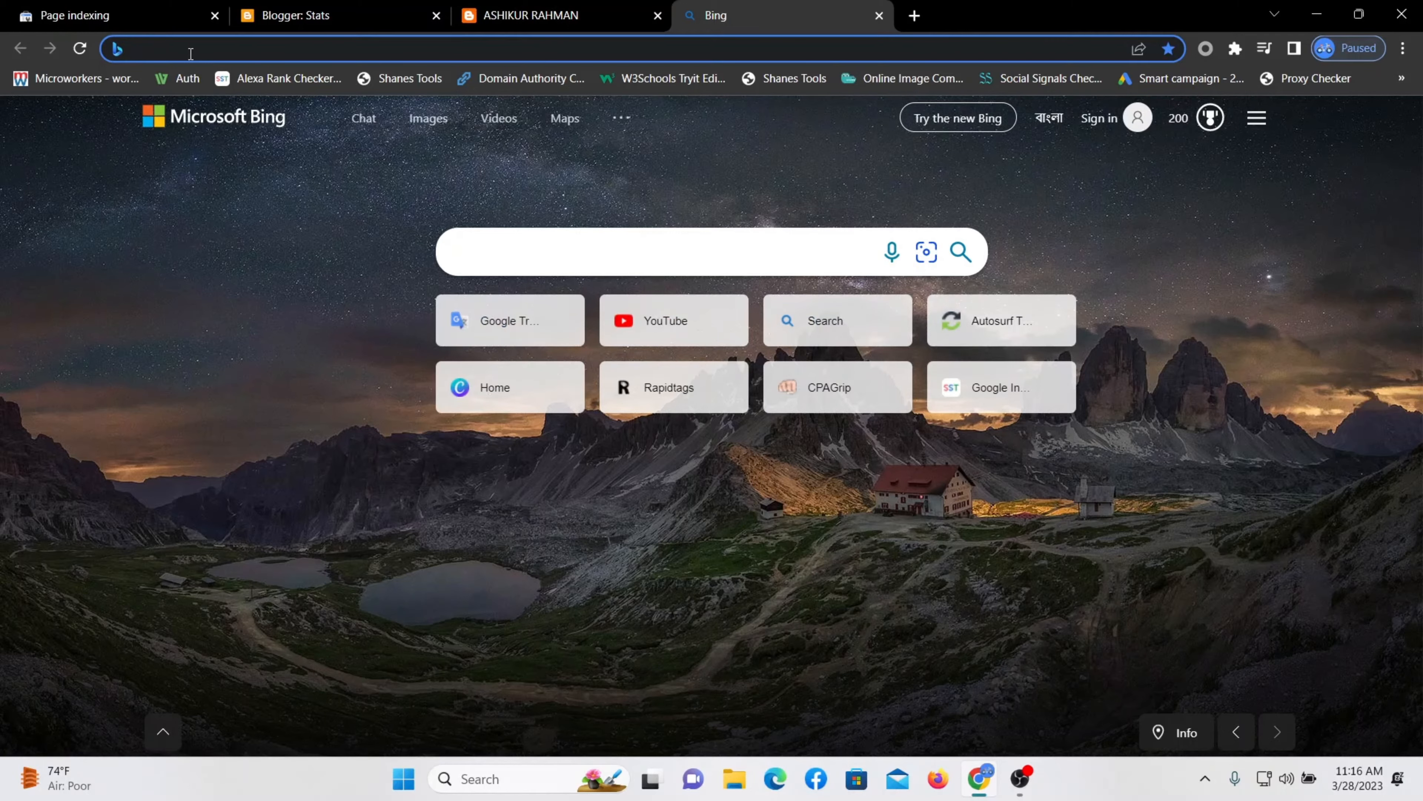
pyautogui.write('goo')
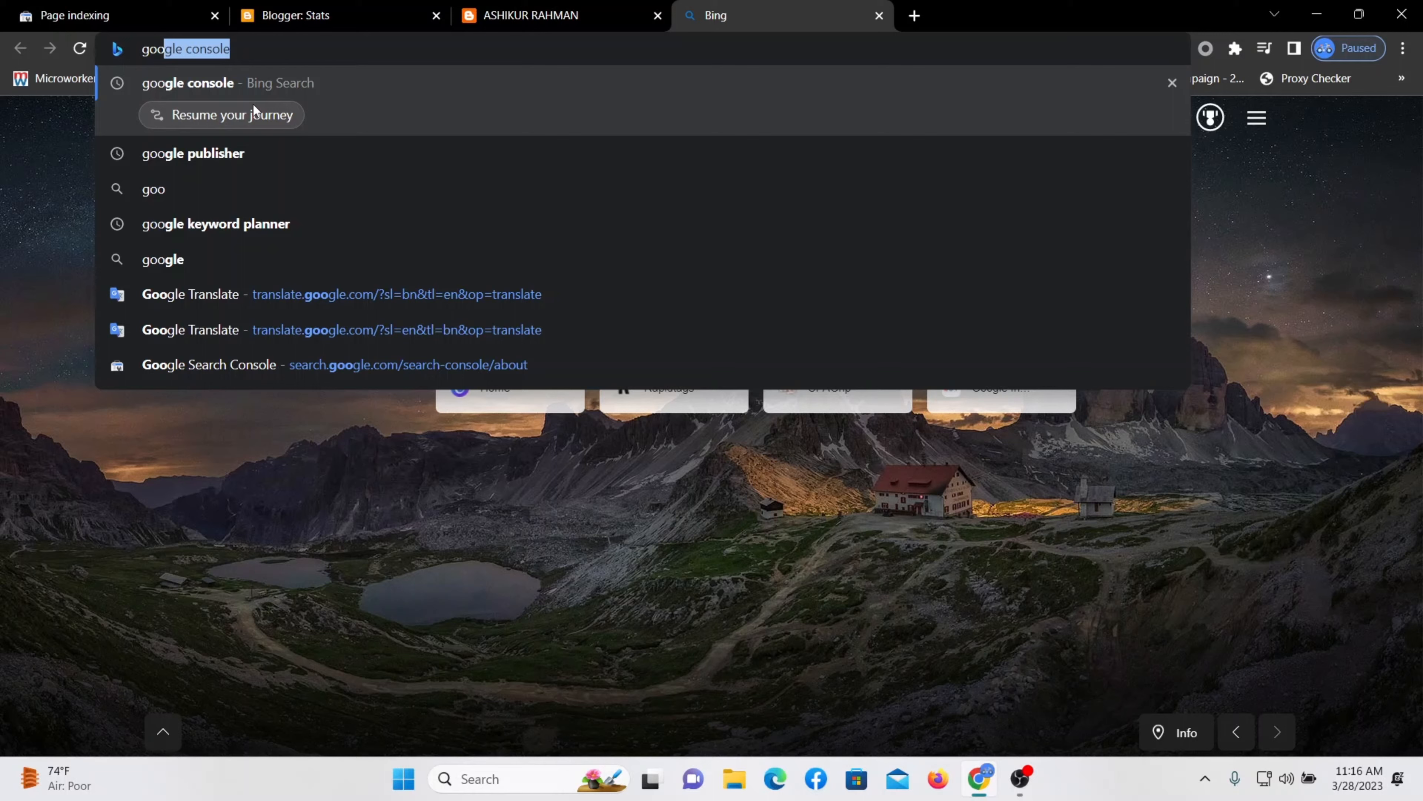
pyautogui.write('gl')
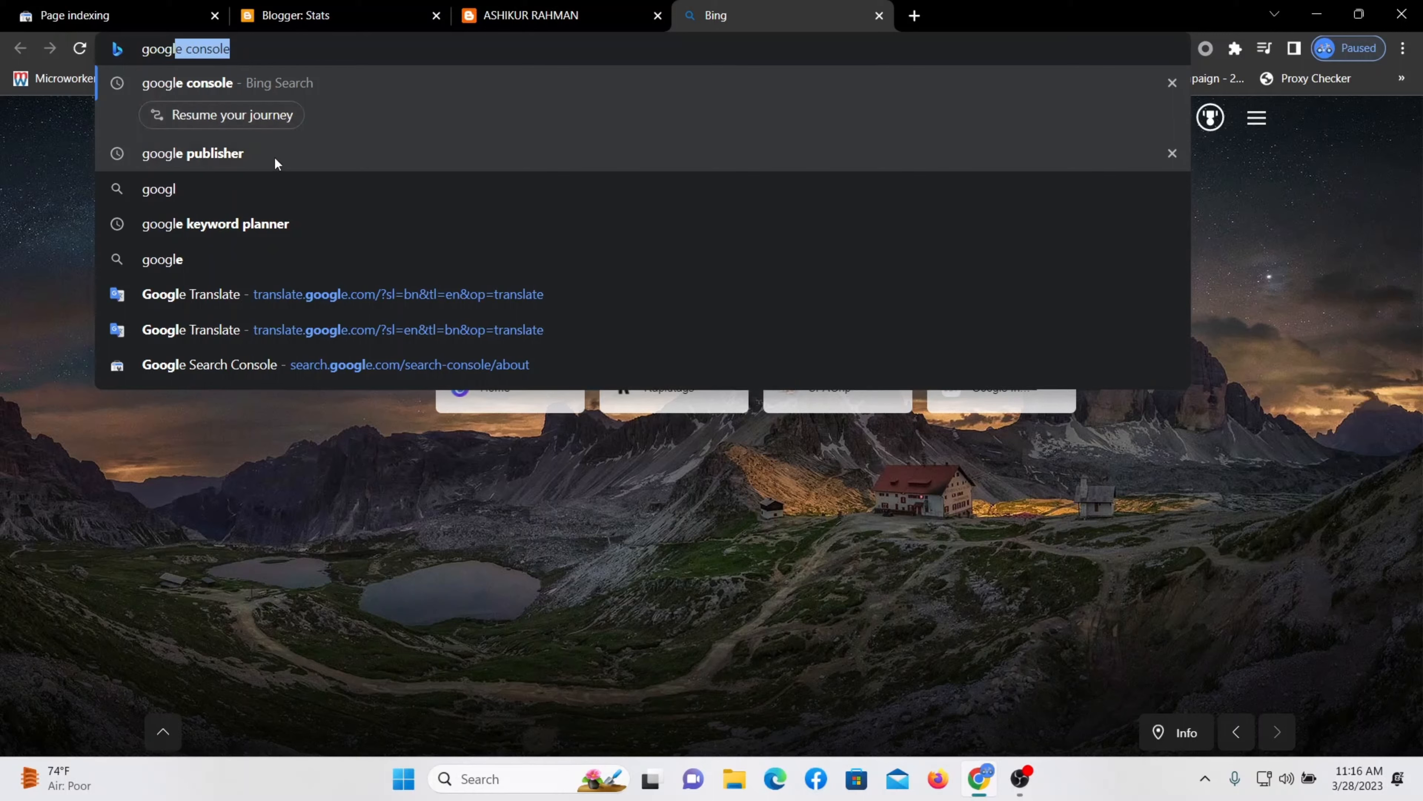
pyautogui.click(230, 152)
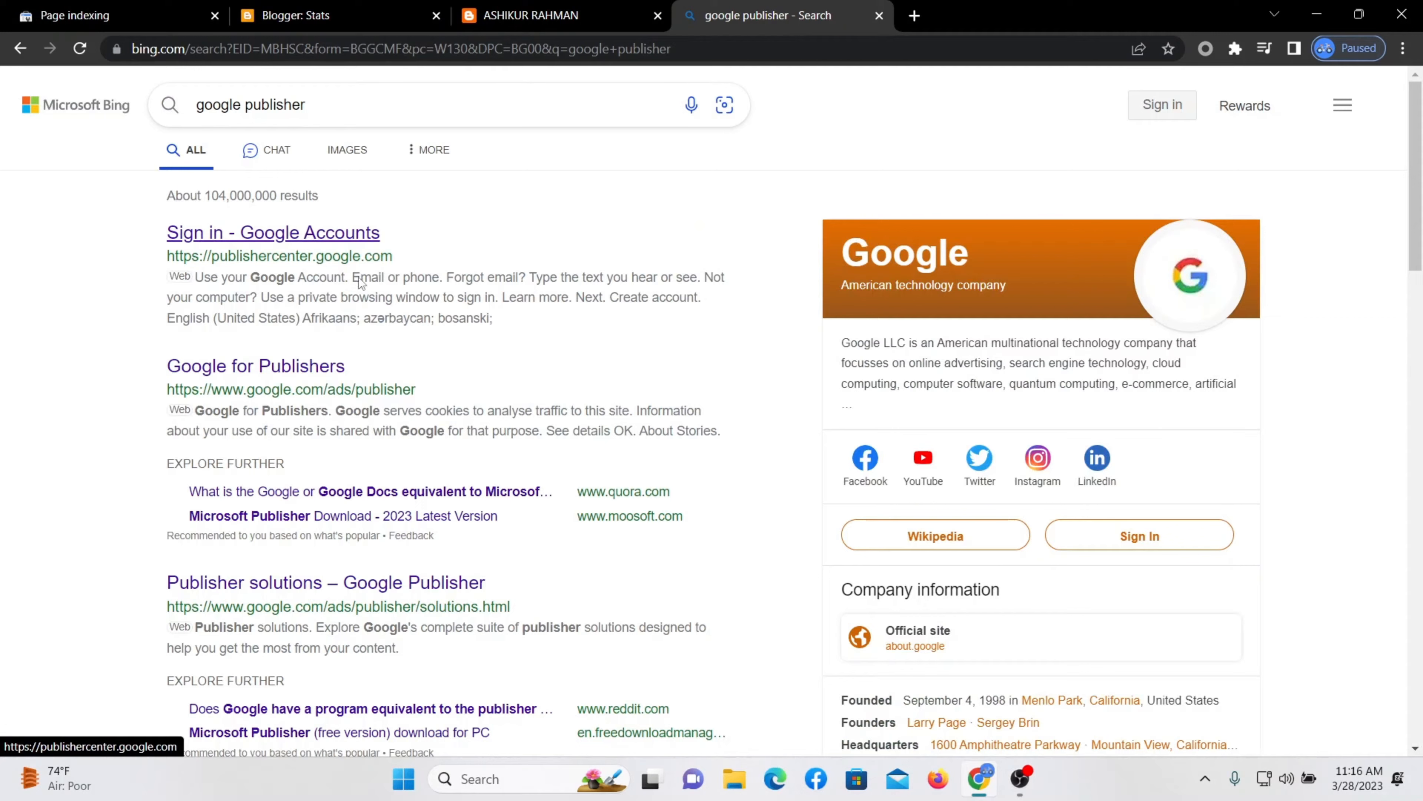
pyautogui.click(290, 235)
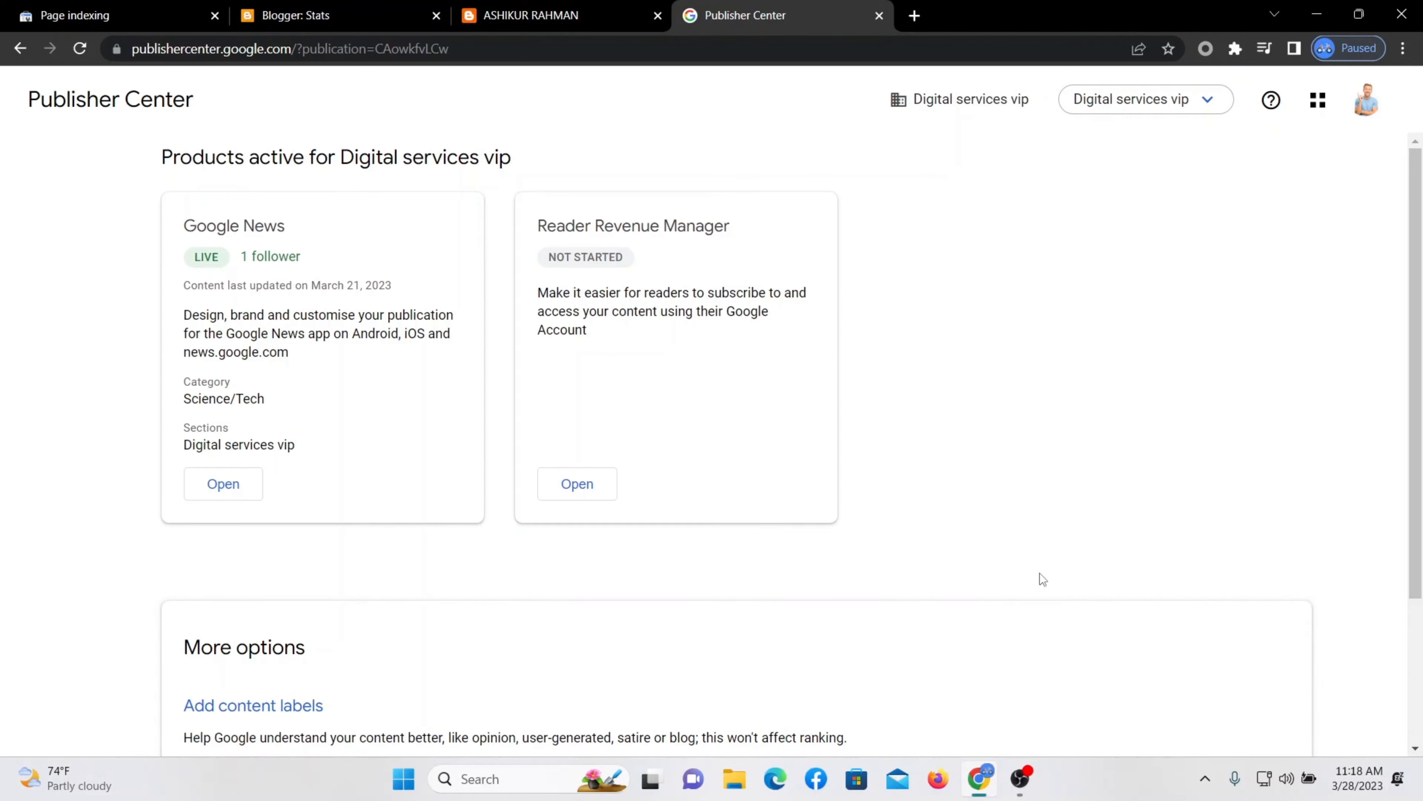
# Expand the Add another publication section in Publisher Center.
pyautogui.scroll(-3, 1039, 573)
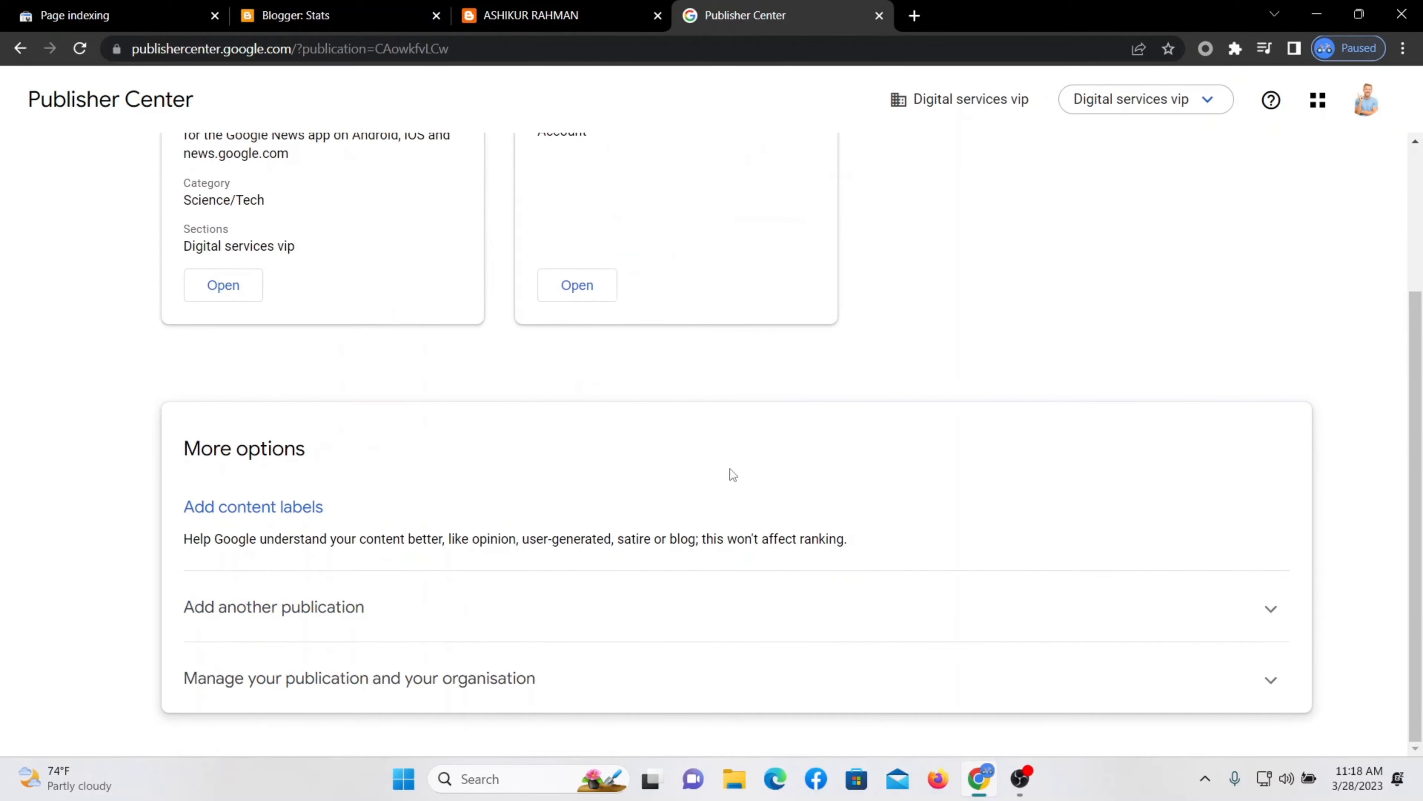
pyautogui.moveTo(391, 483); pyautogui.dragTo(19, 439)
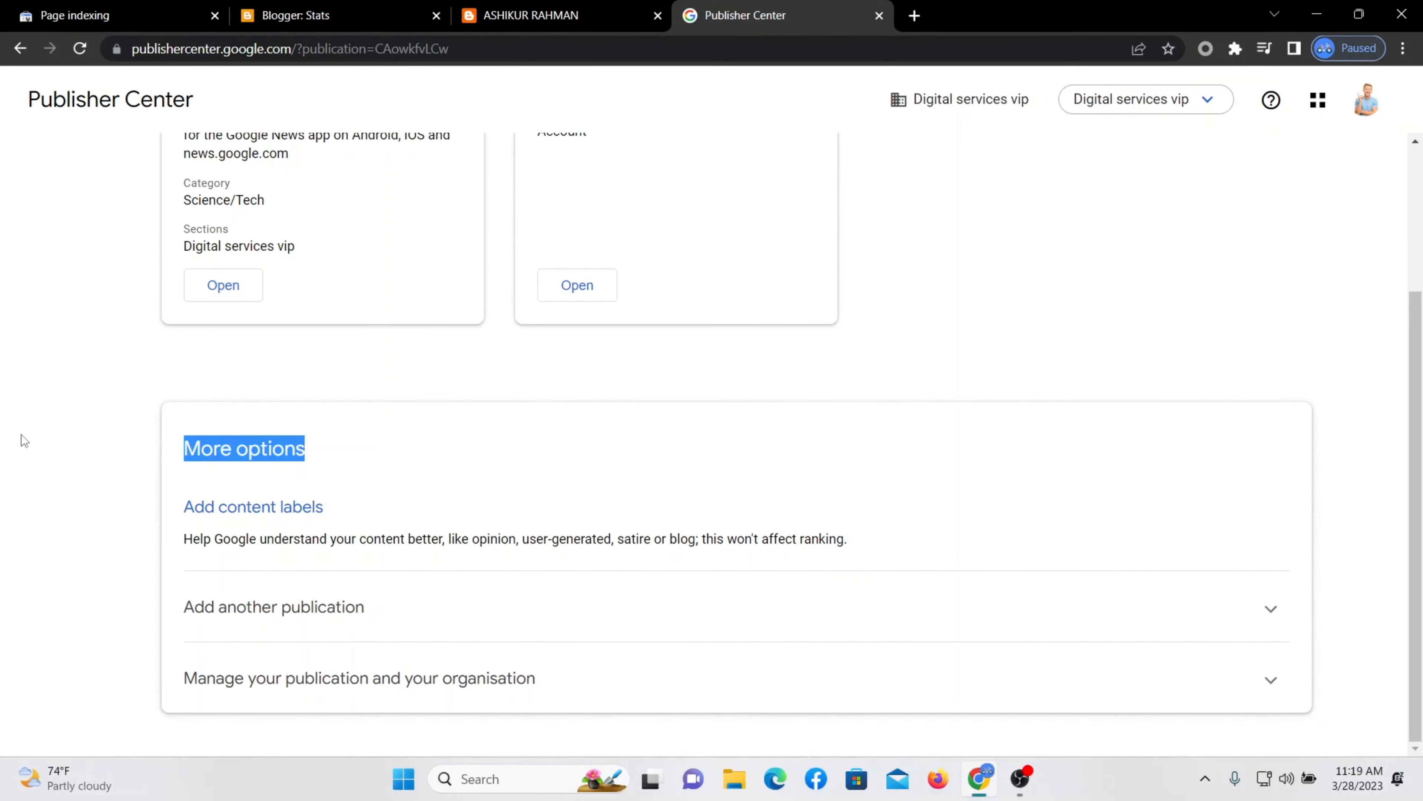
pyautogui.click(84, 434)
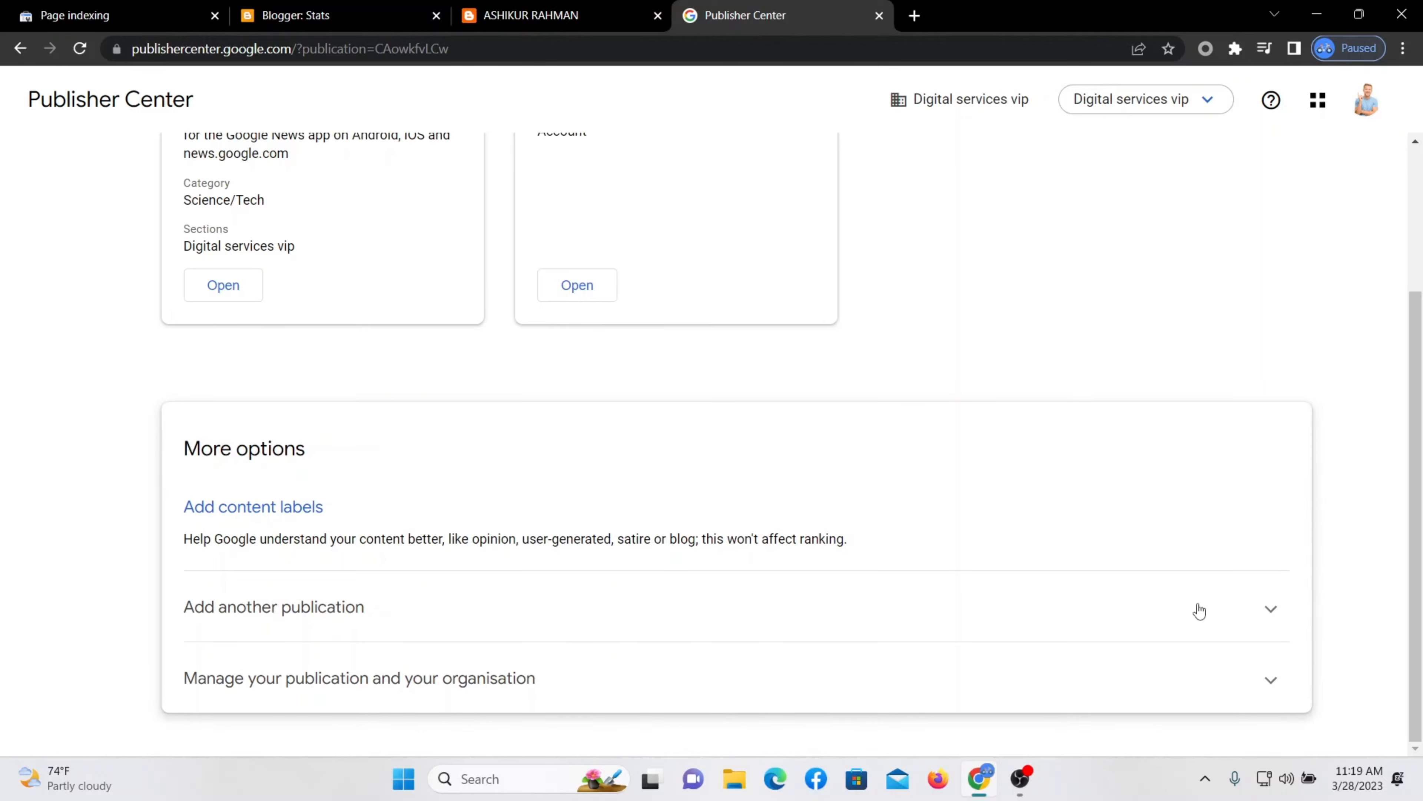
pyautogui.click(1269, 609)
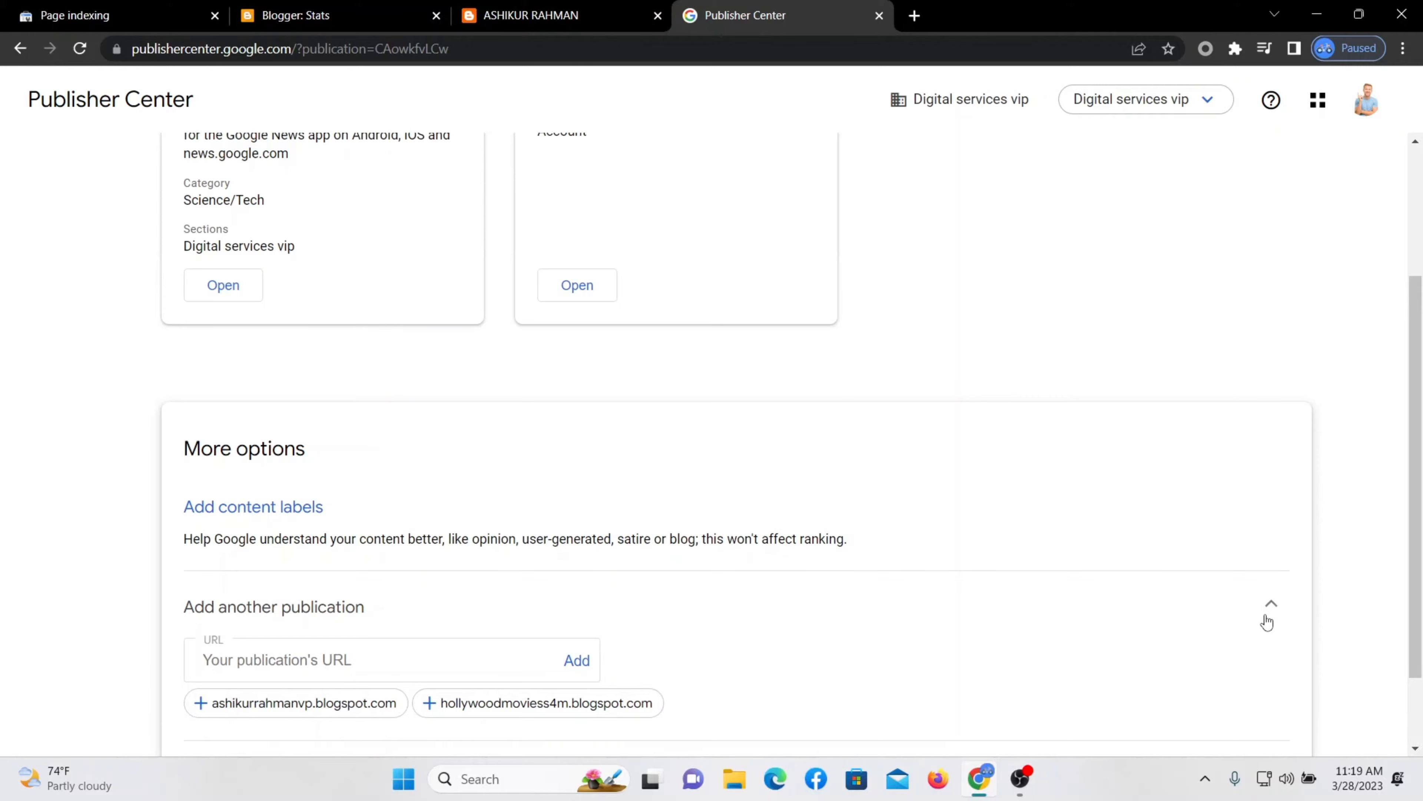
pyautogui.scroll(-2, 1266, 619)
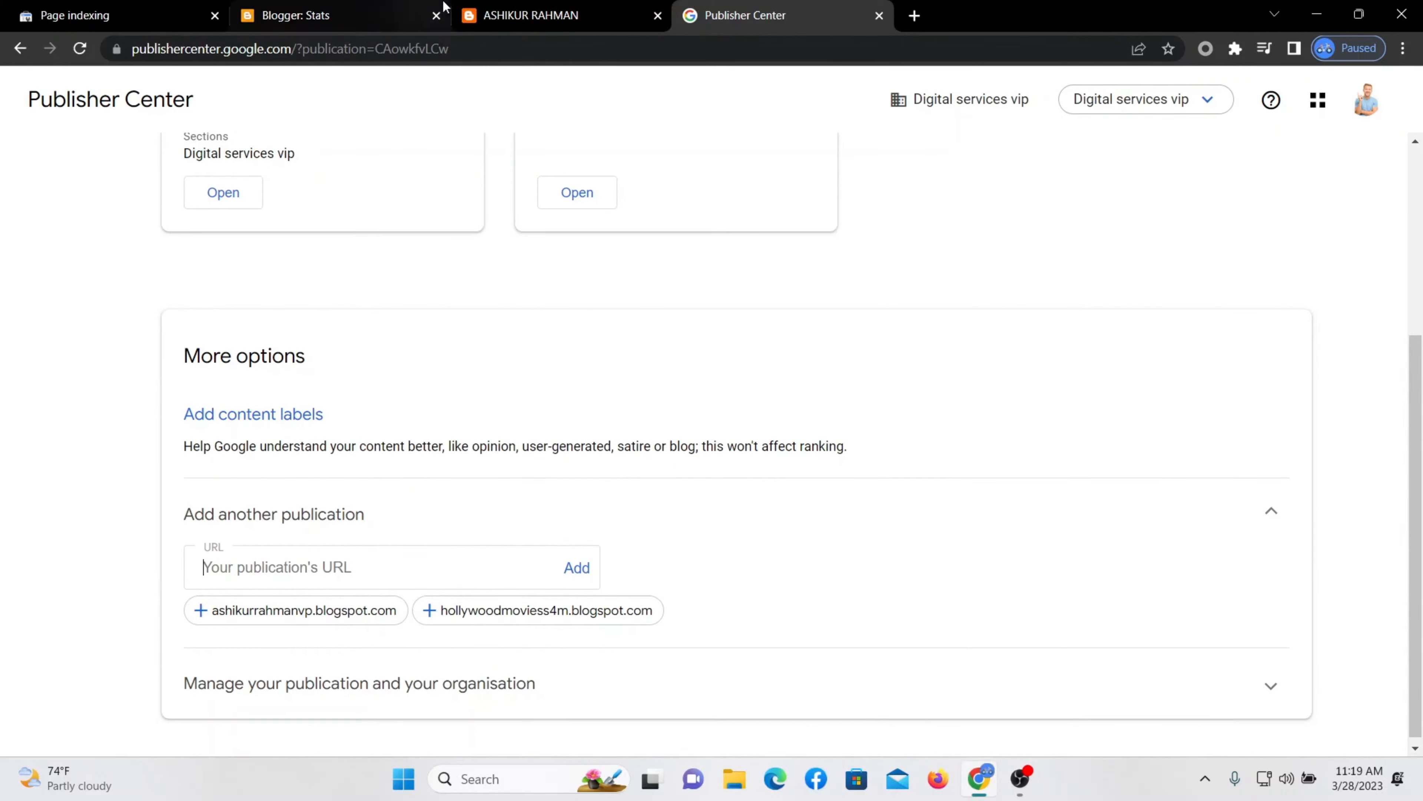
# Copy the other blog's blogspot address and paste it into the publication URL field.
pyautogui.click(527, 14)
pyautogui.click(260, 49)
pyautogui.rightClick(260, 49)
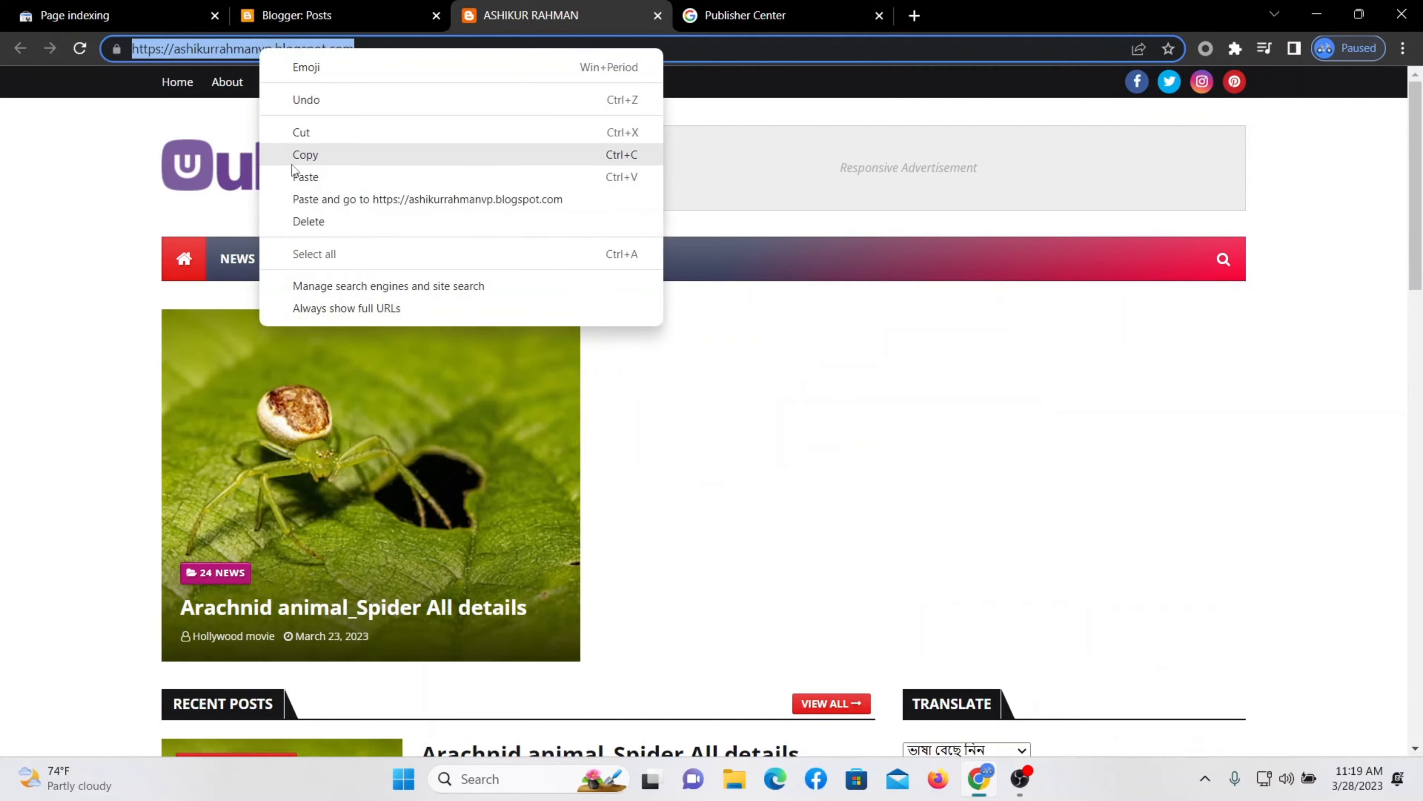
pyautogui.click(300, 156)
pyautogui.click(778, 16)
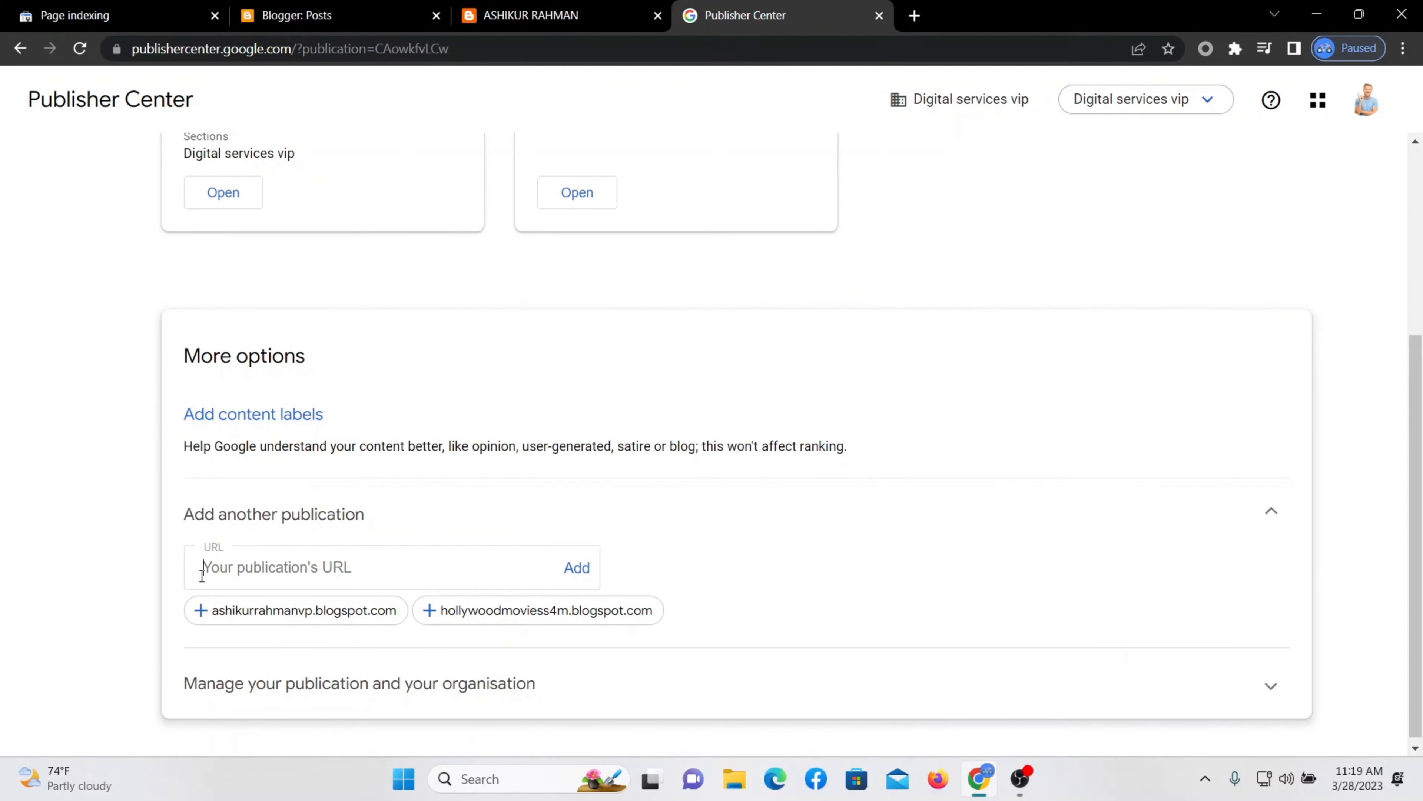
pyautogui.rightClick(215, 568)
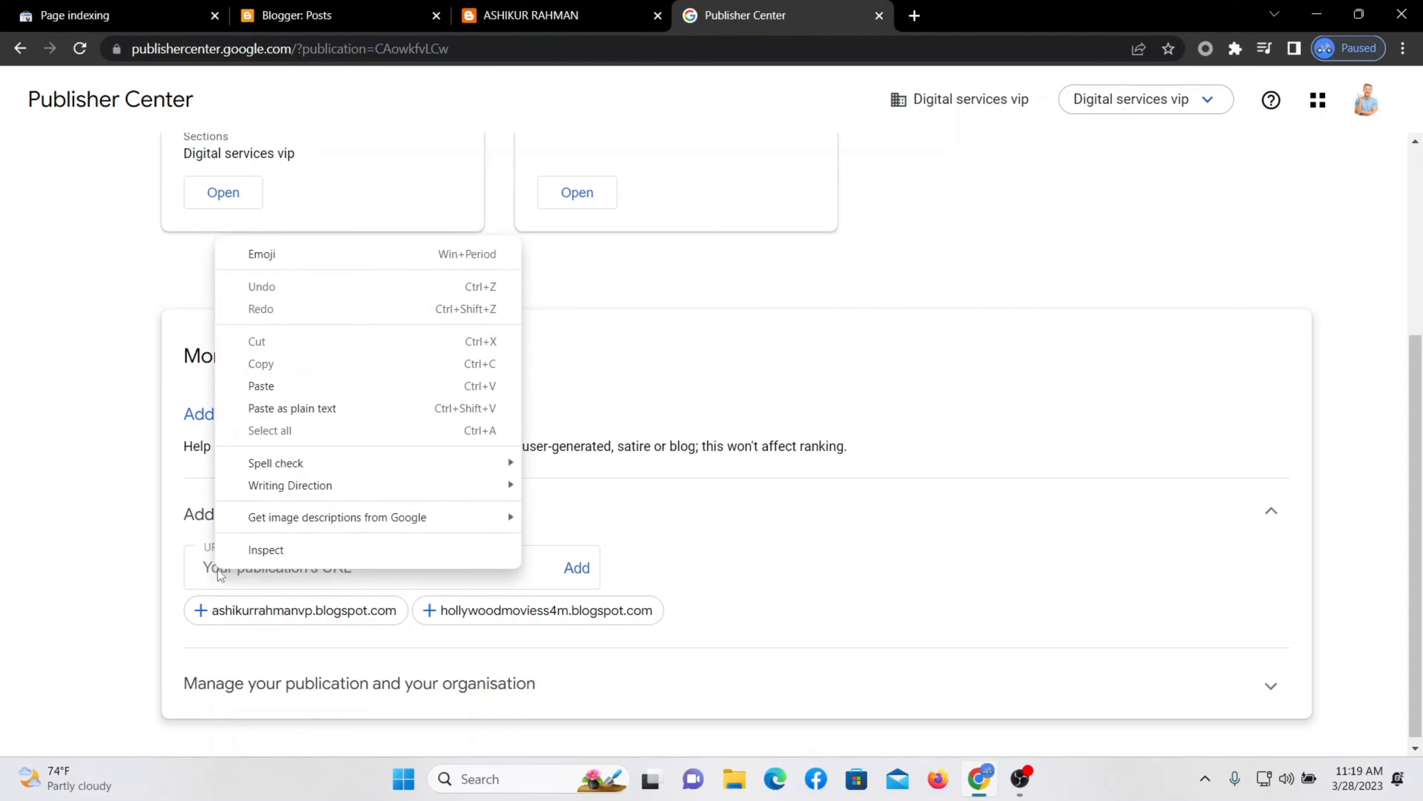
pyautogui.click(278, 394)
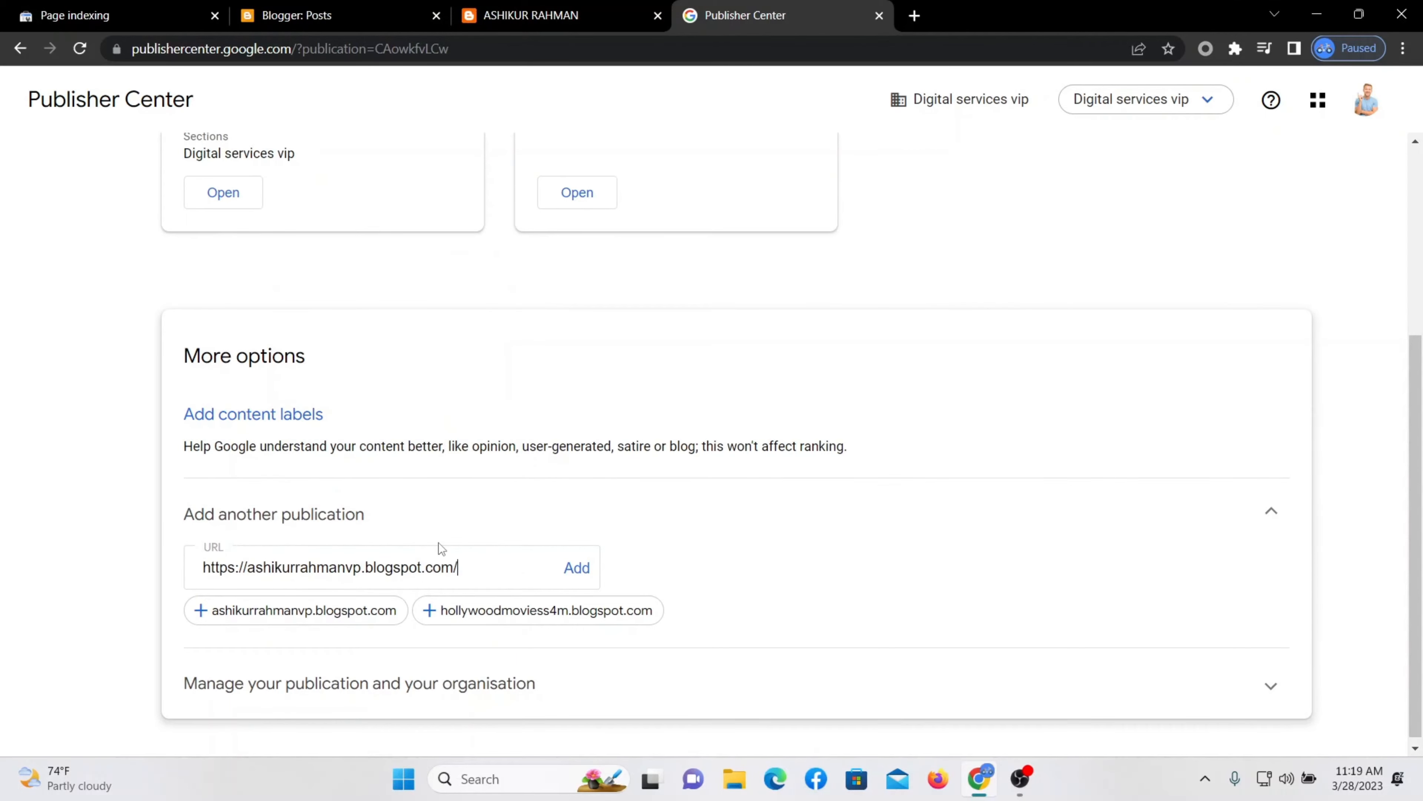
pyautogui.scroll(-1, 438, 542)
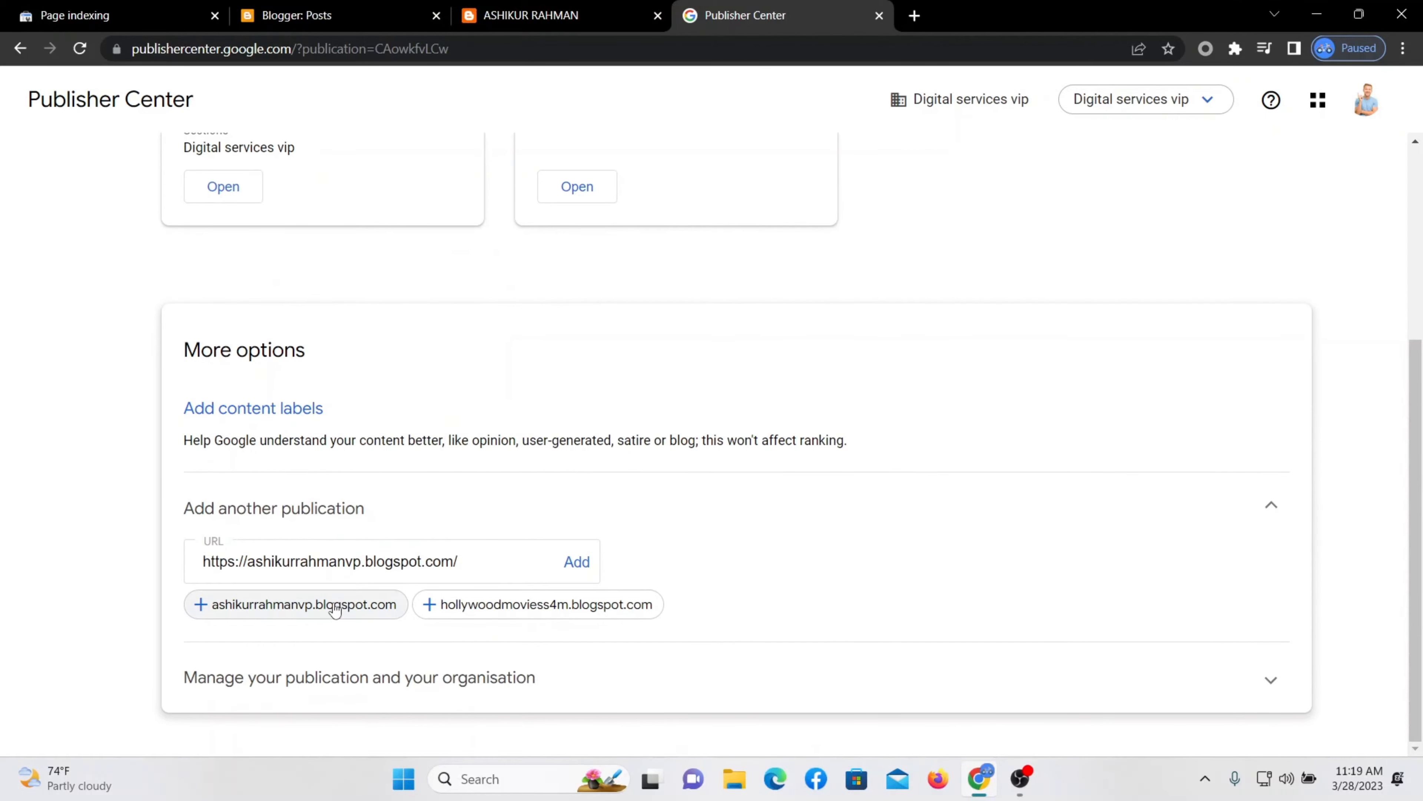
# Start adding the publication, paste its name, and choose Bangladesh as home country.
pyautogui.click(578, 562)
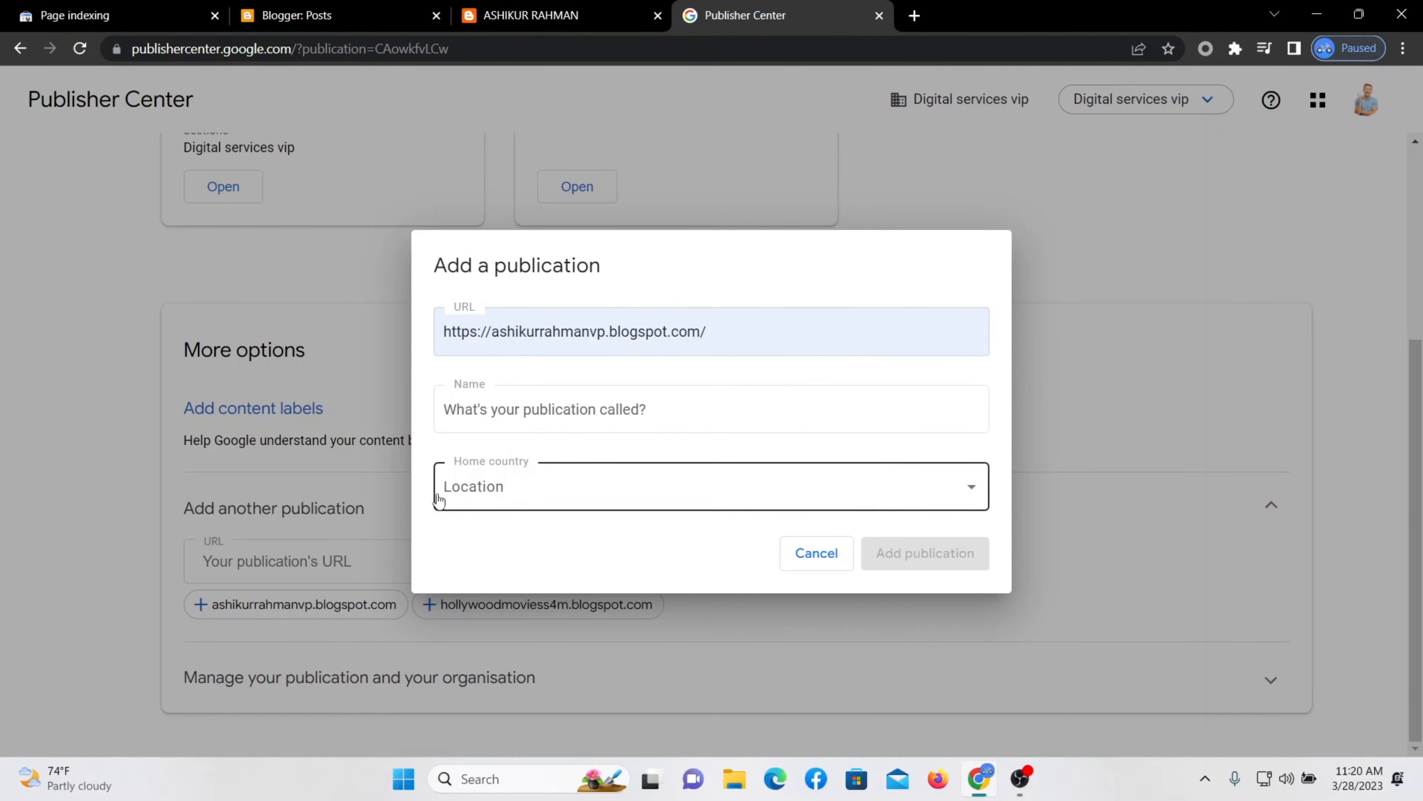
pyautogui.click(559, 414)
pyautogui.hotkey('ctrl', 'v')
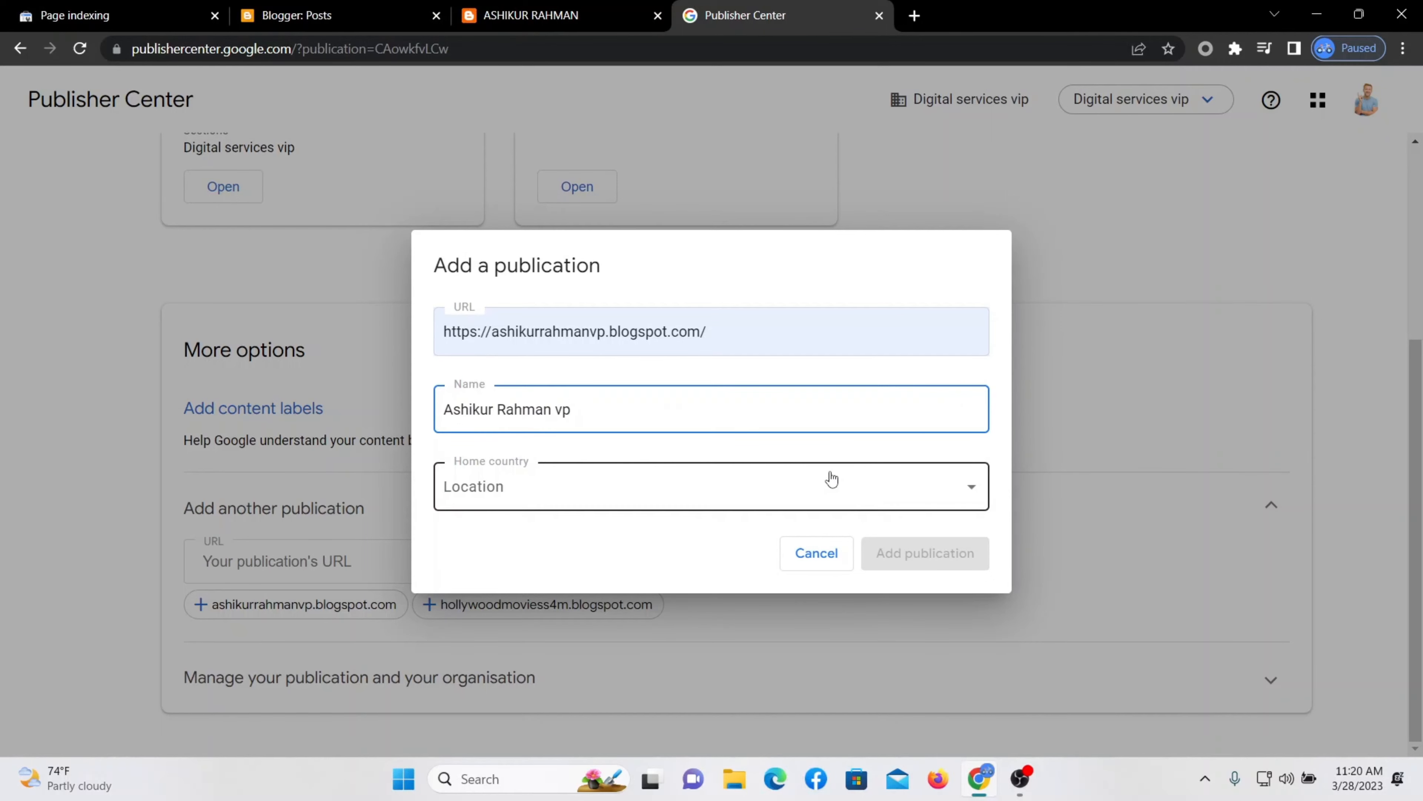
pyautogui.click(869, 498)
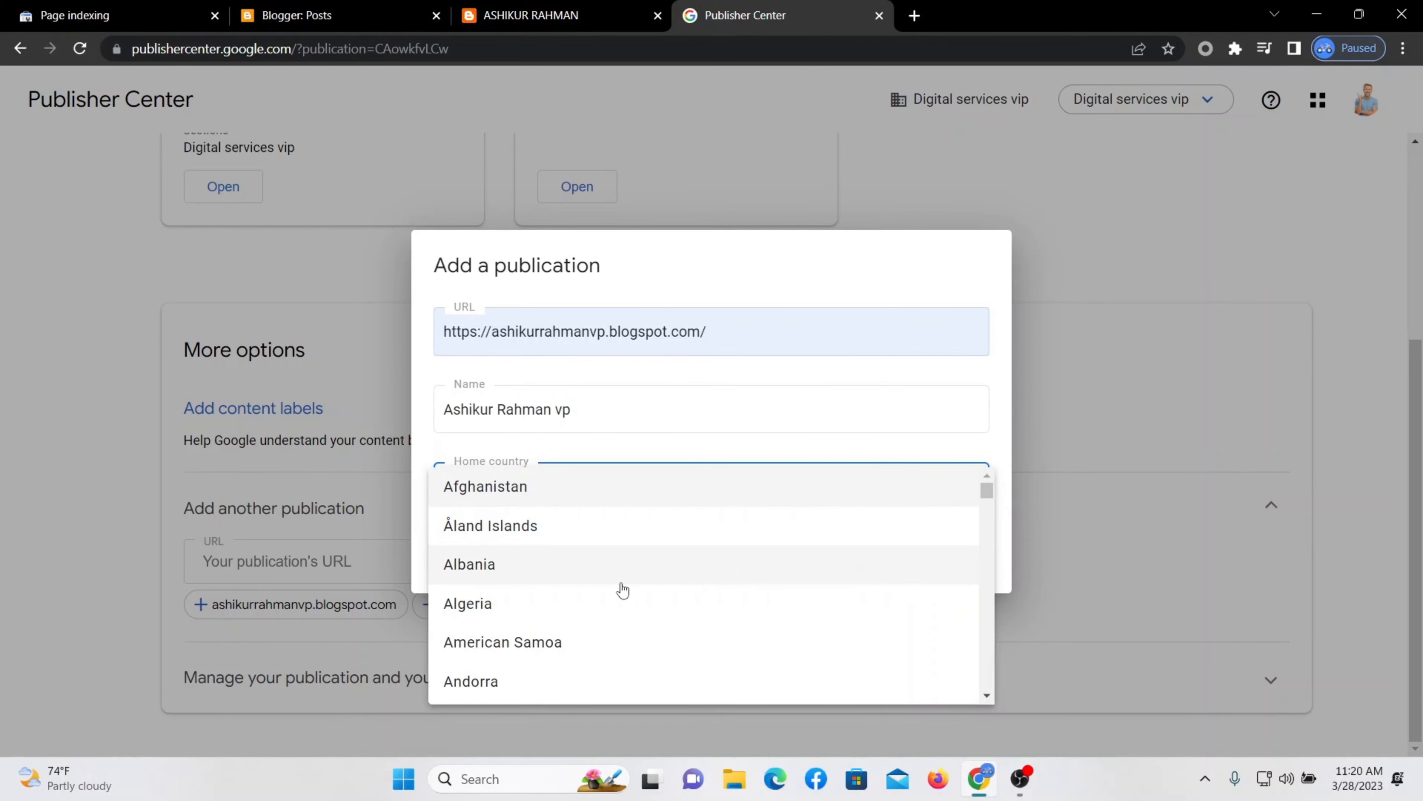
pyautogui.scroll(-3, 543, 561)
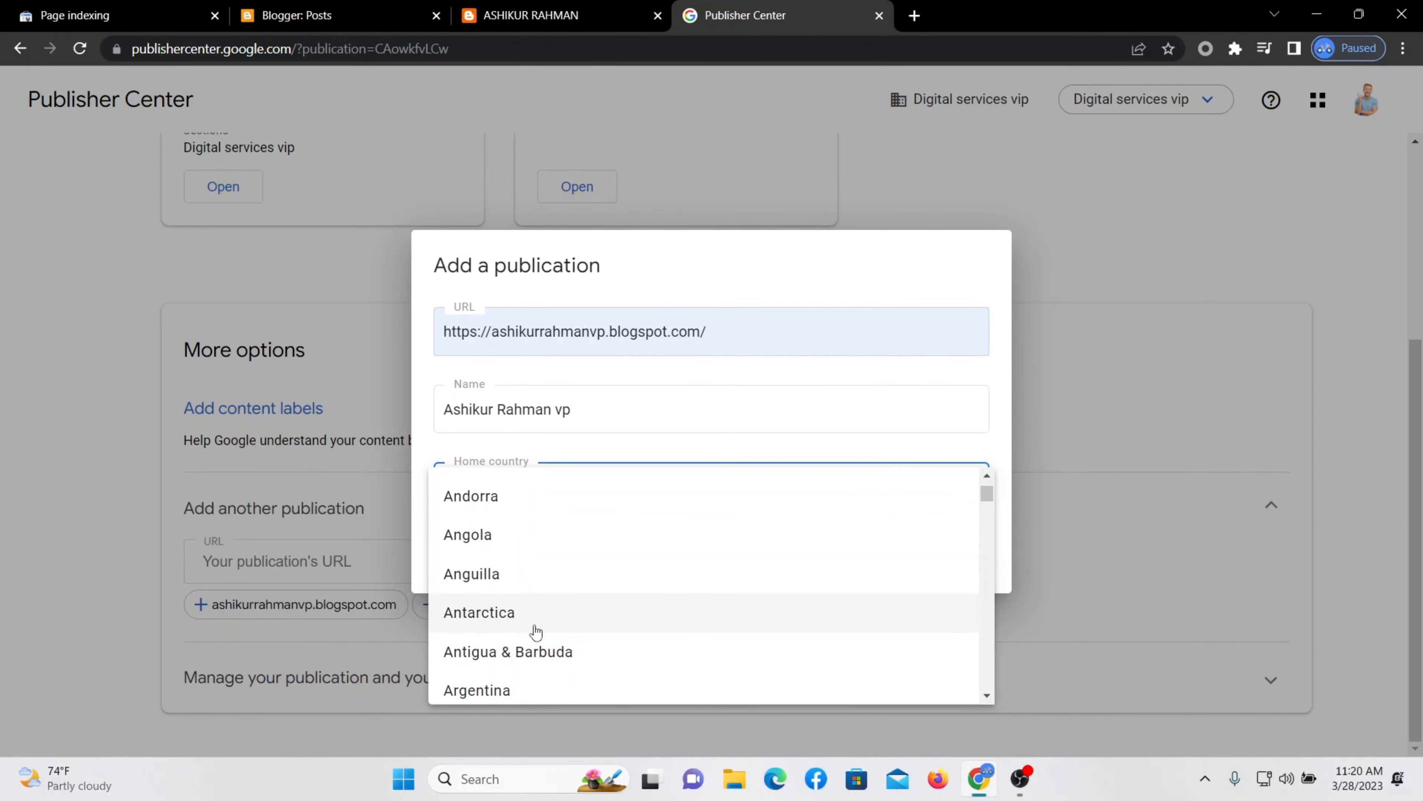
pyautogui.scroll(-1, 546, 593)
pyautogui.scroll(-1, 566, 588)
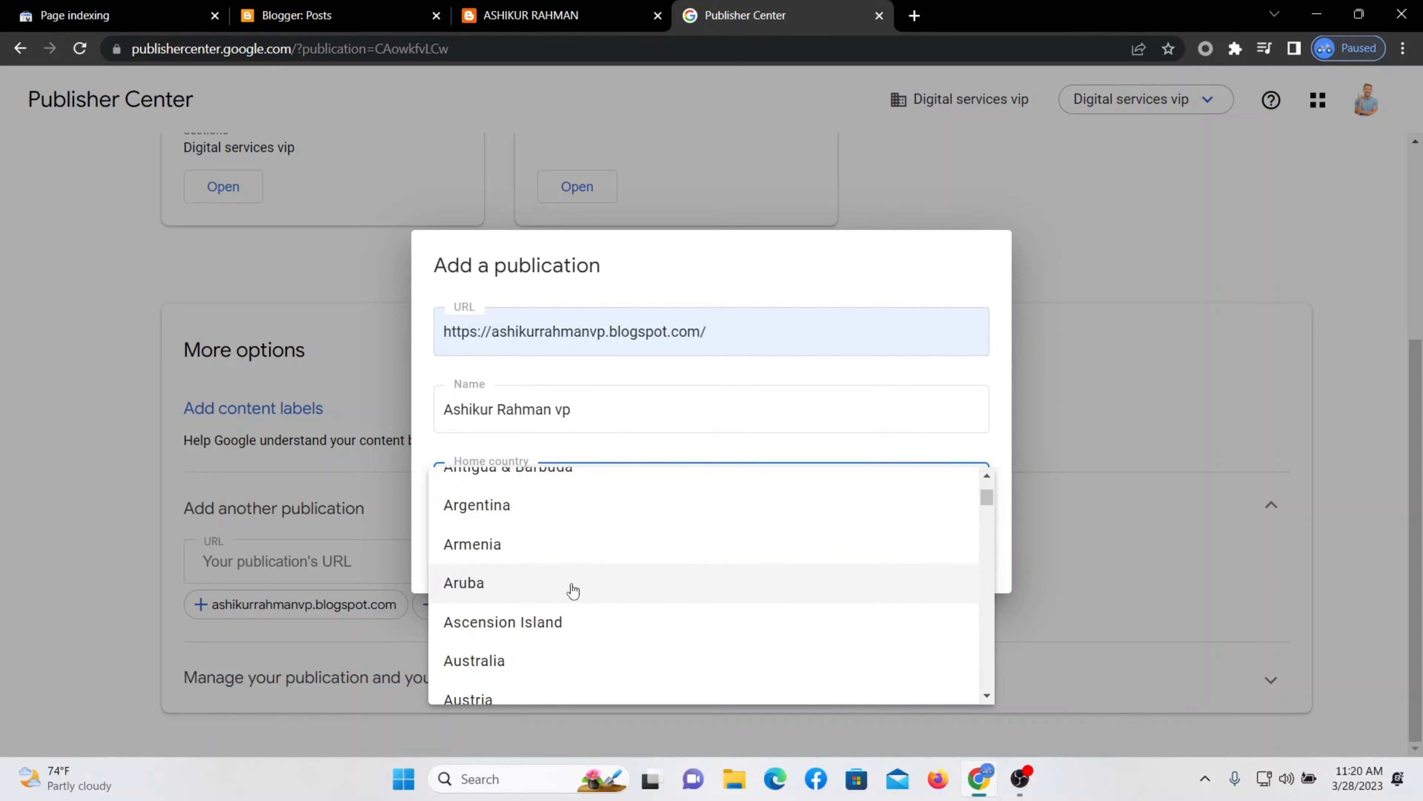
pyautogui.scroll(-2, 573, 589)
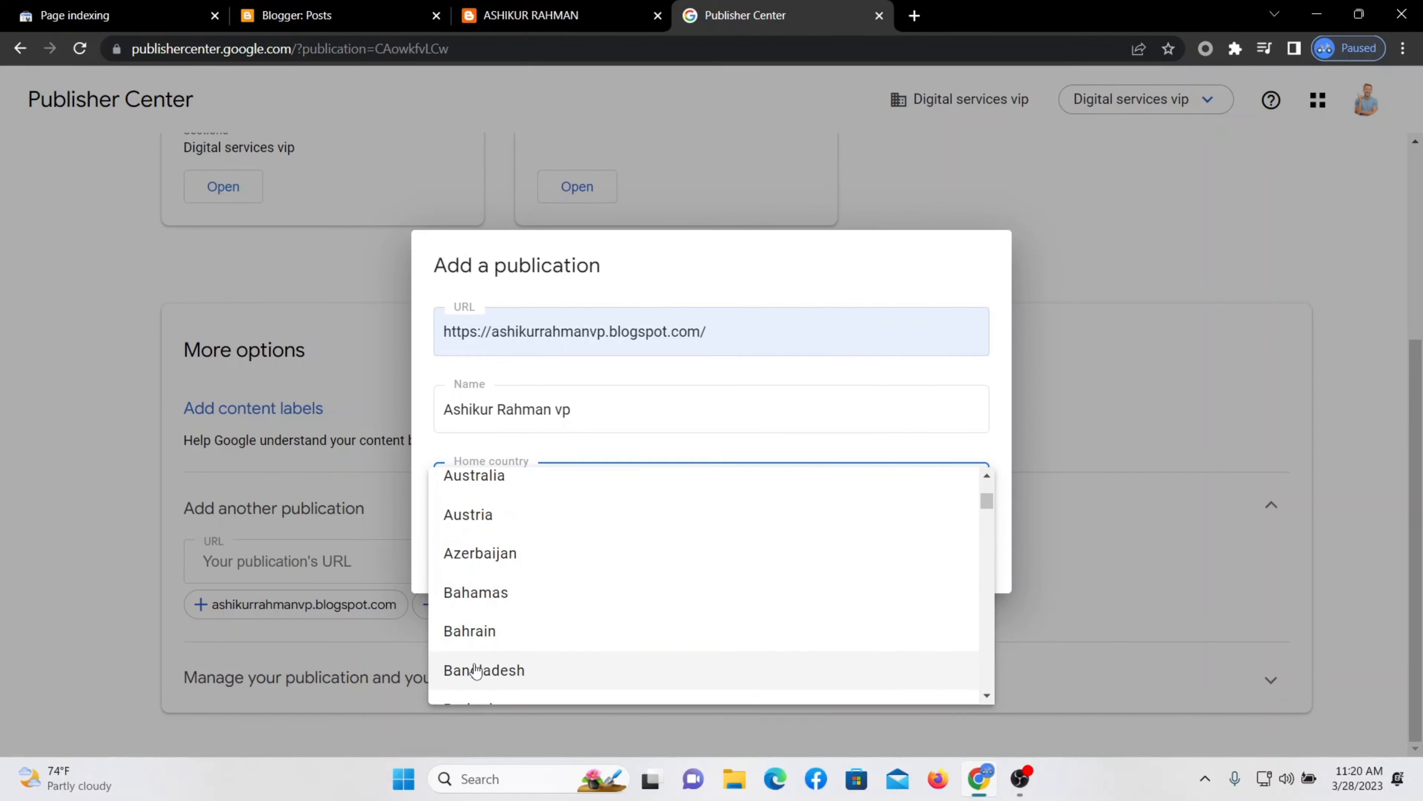
pyautogui.click(516, 670)
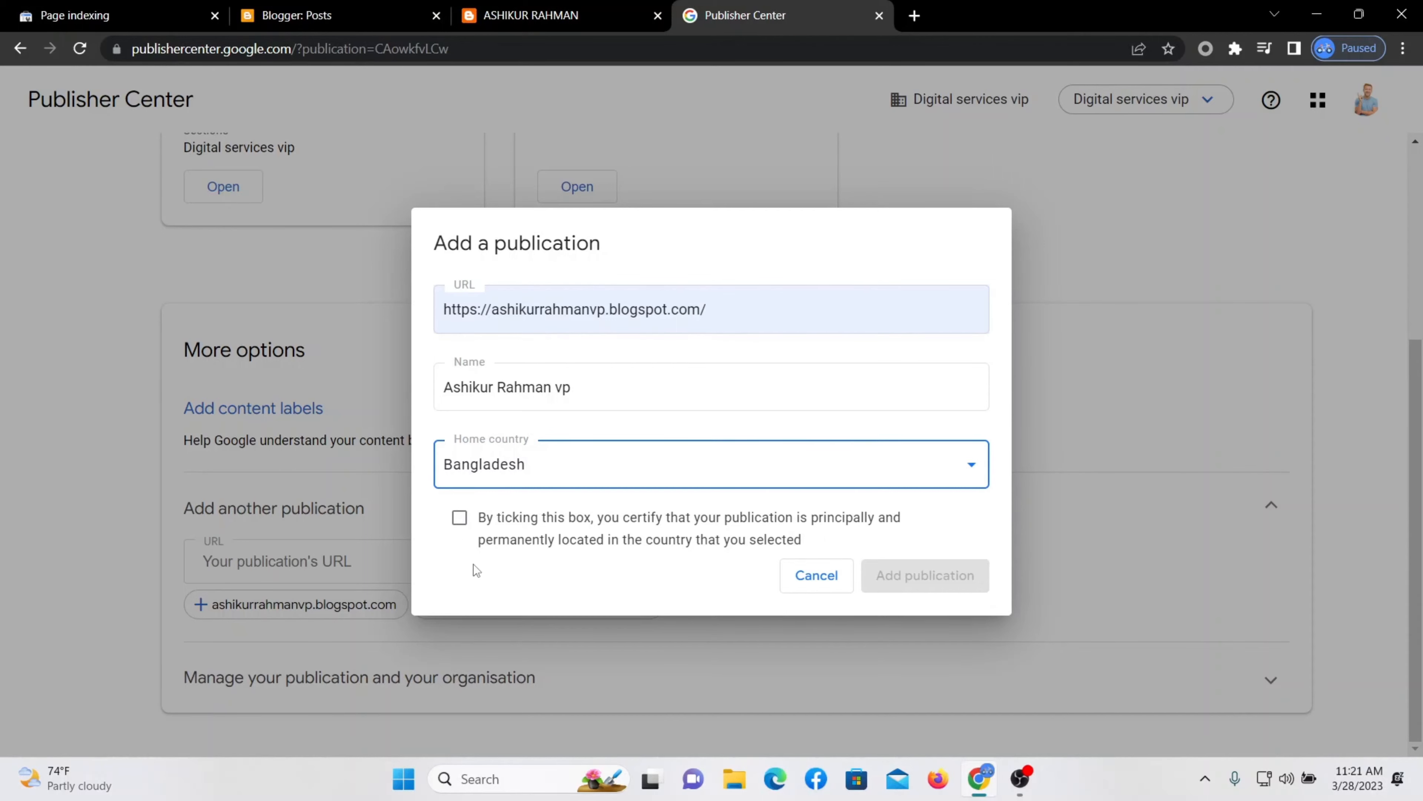
# Certify the Bangladesh base, add the publication, and defer ownership verification.
pyautogui.click(460, 517)
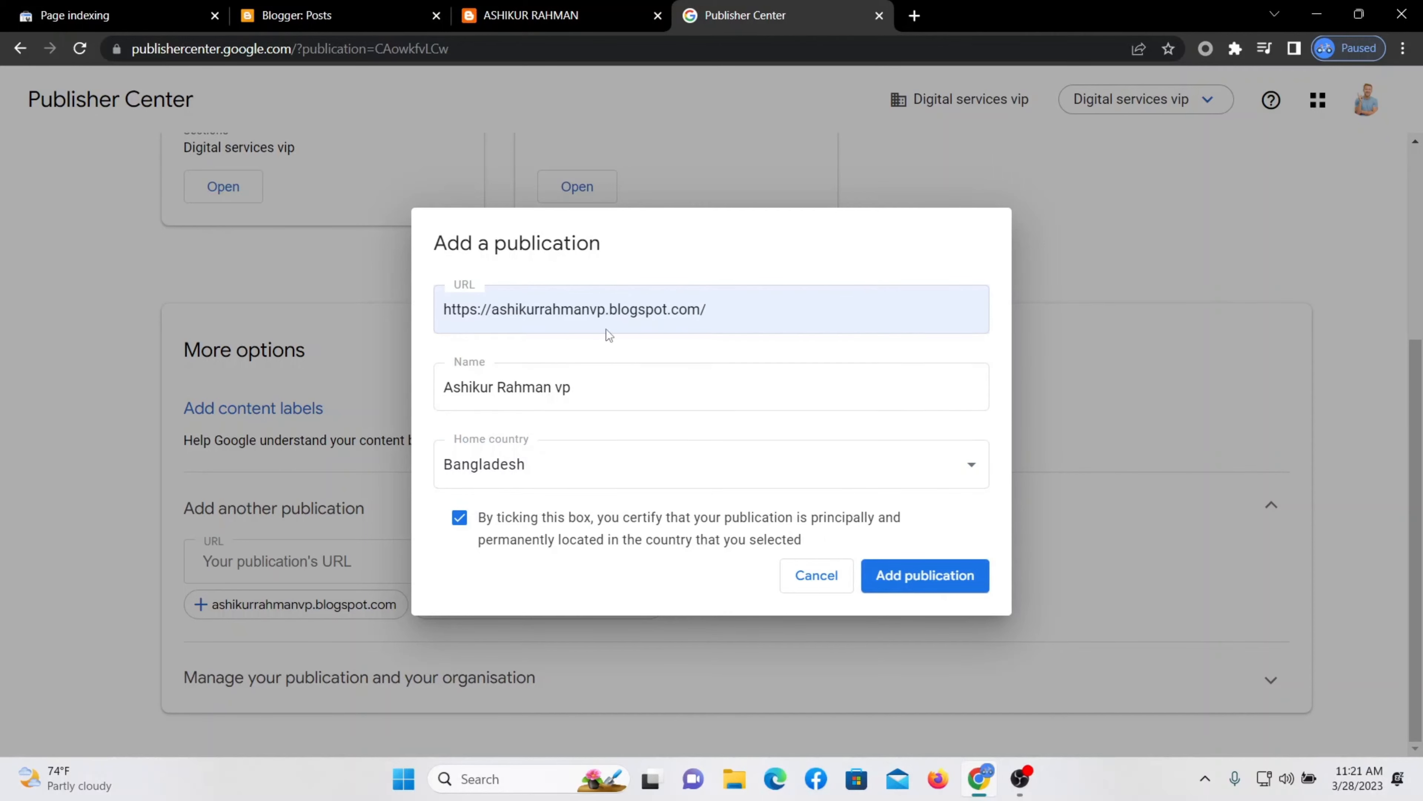
pyautogui.click(926, 577)
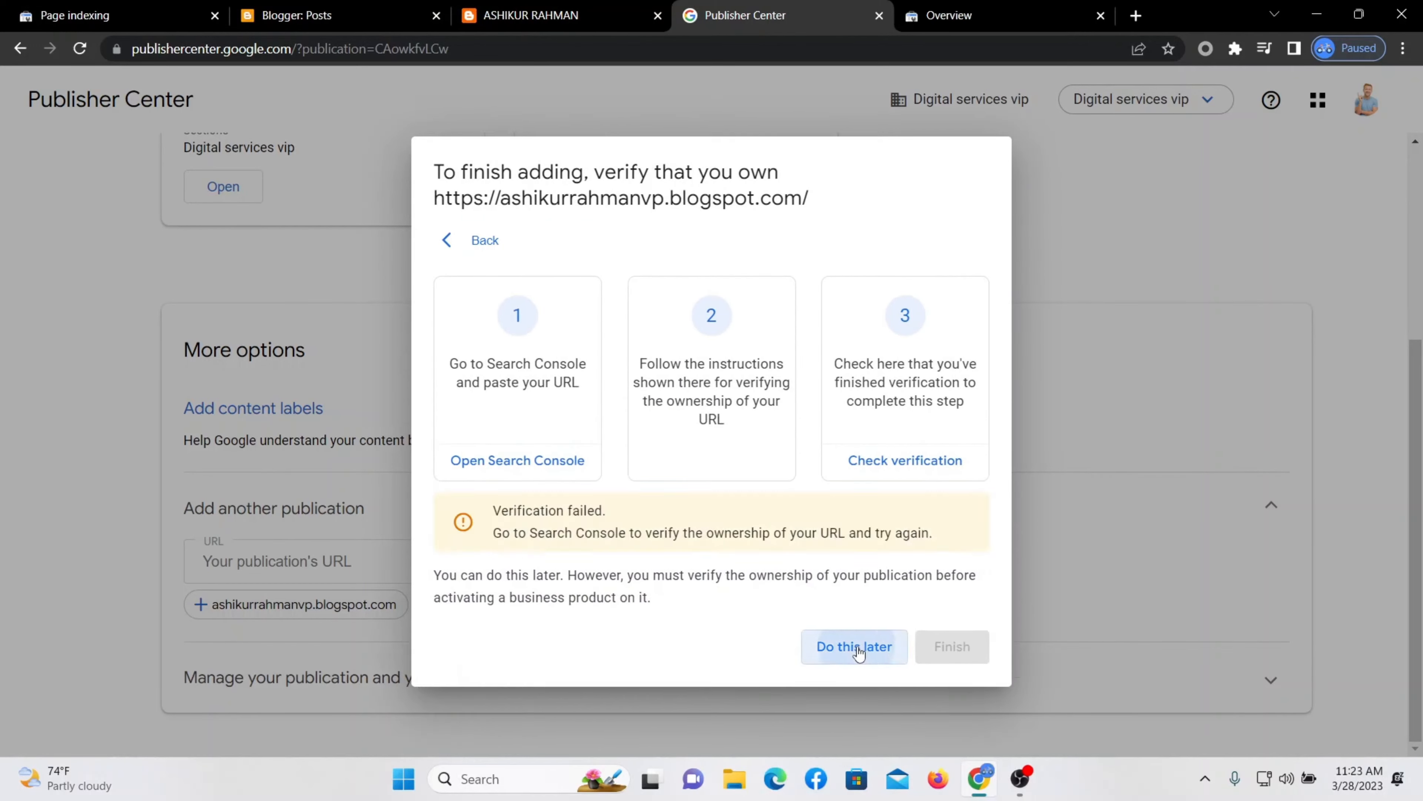
pyautogui.click(852, 644)
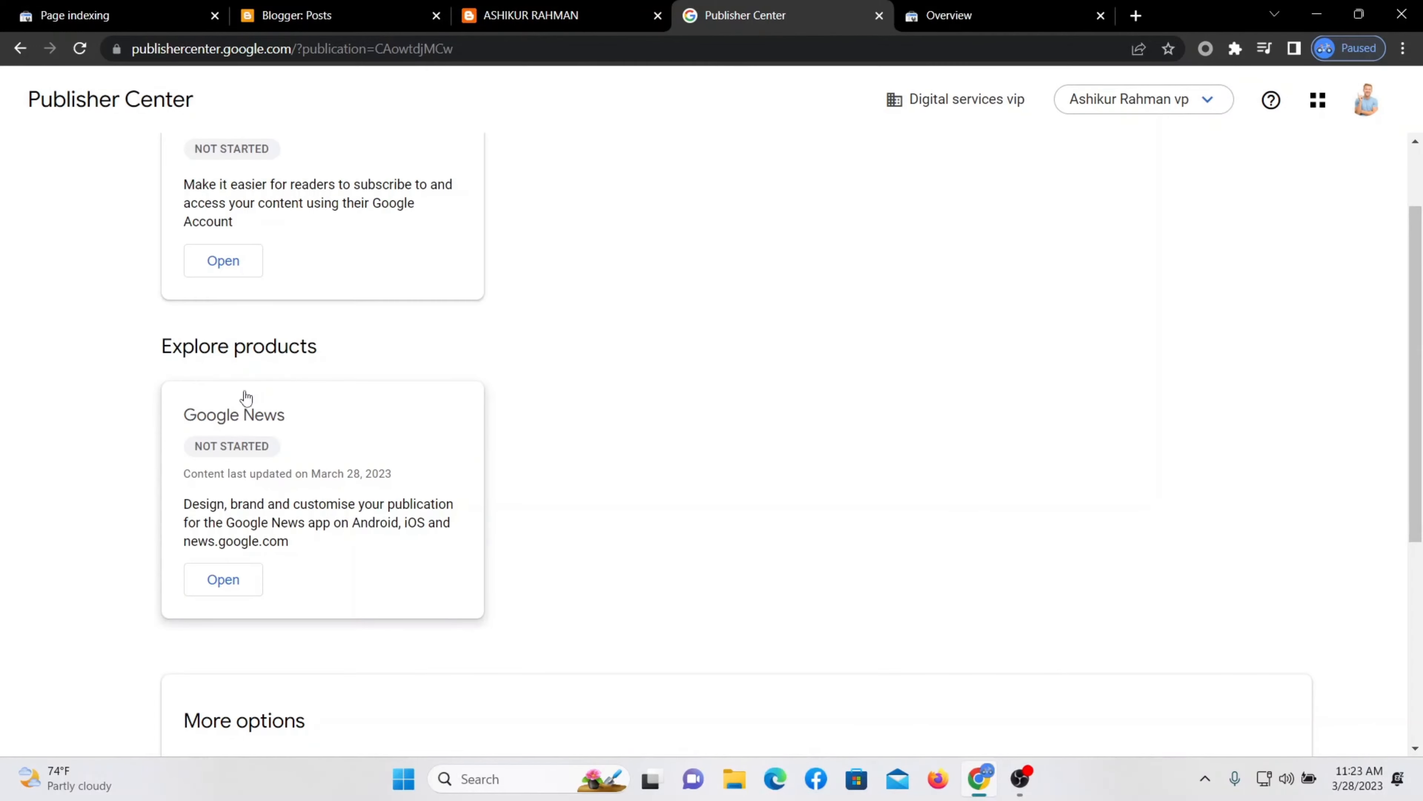
pyautogui.click(213, 590)
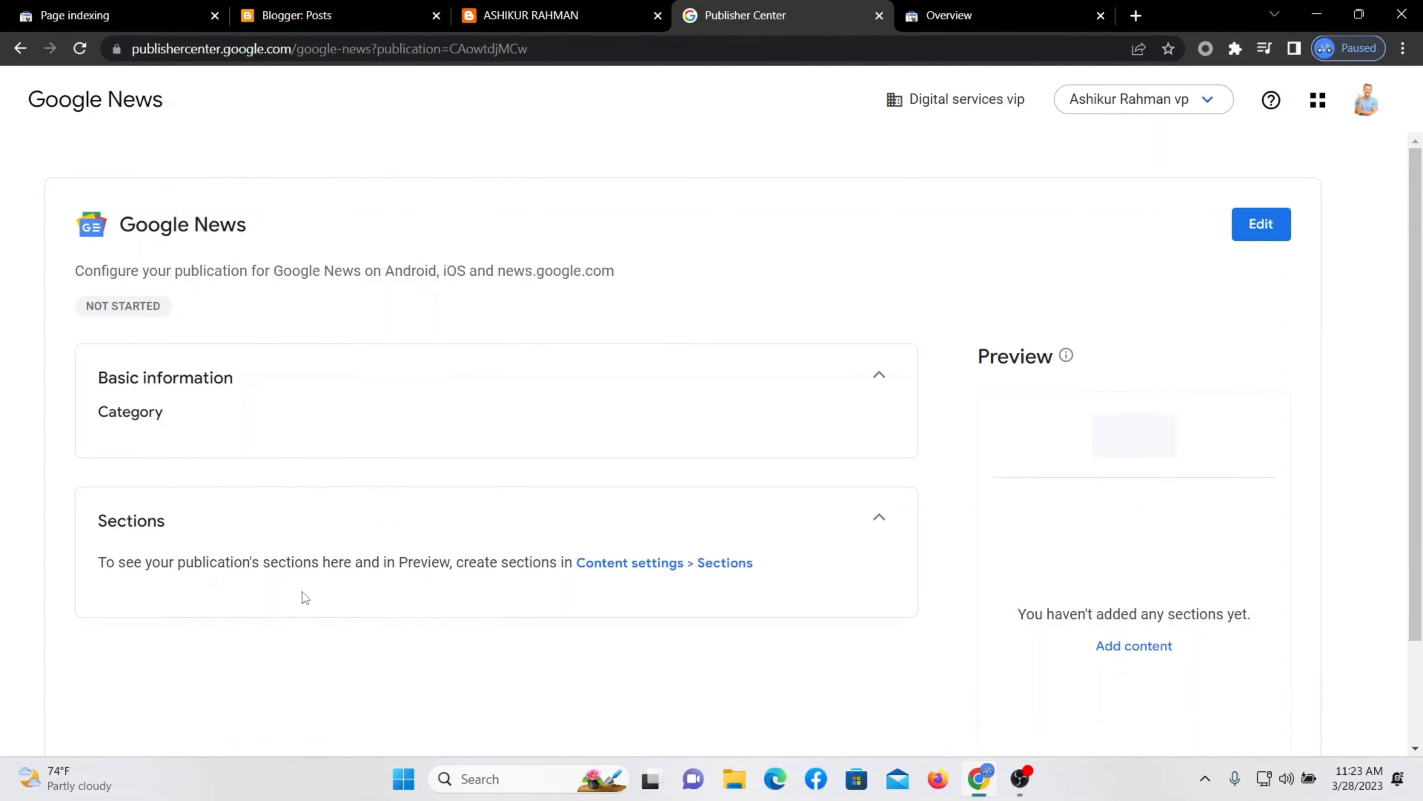
# Edit the Google News settings and set the publication category to News & Politics.
pyautogui.click(878, 376)
pyautogui.click(878, 375)
pyautogui.click(1268, 223)
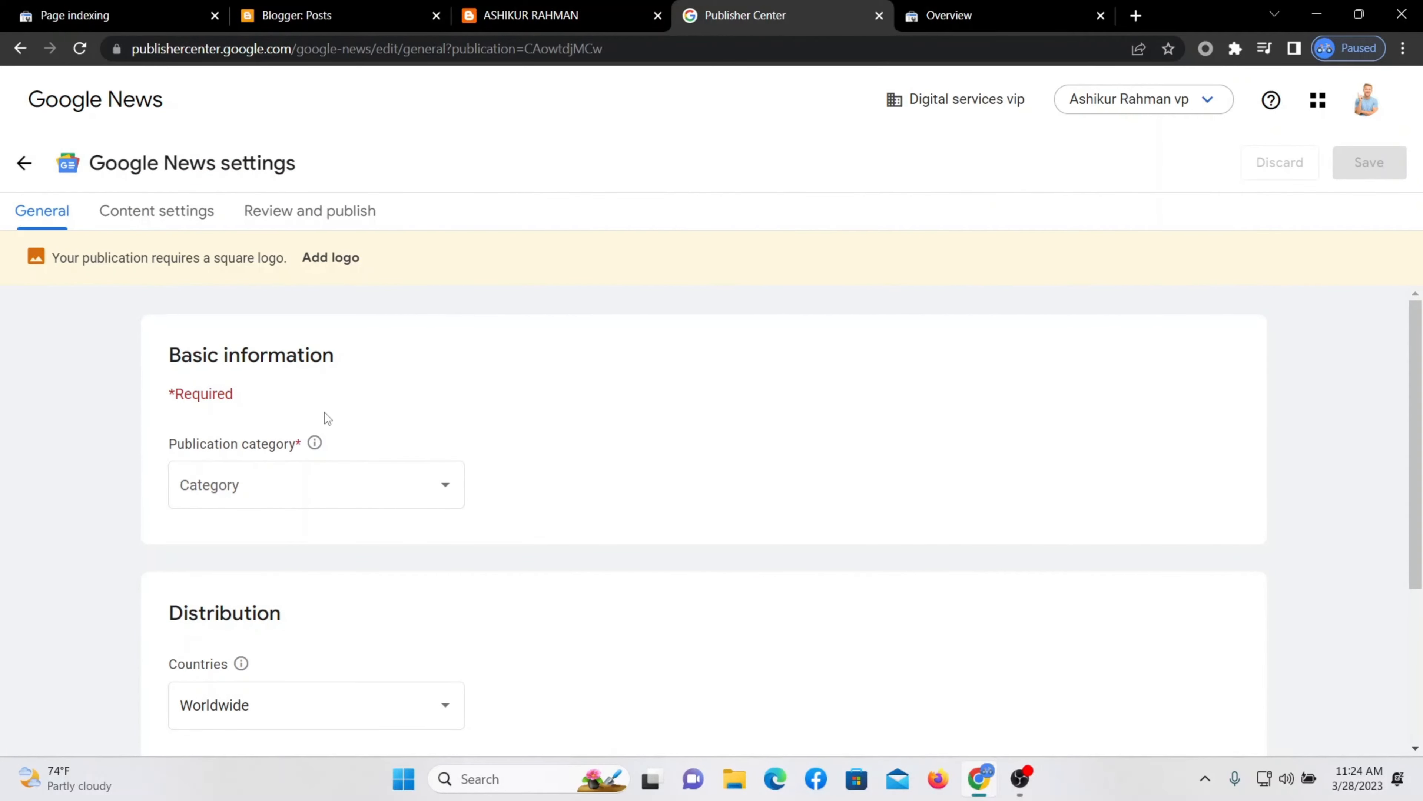
pyautogui.click(442, 488)
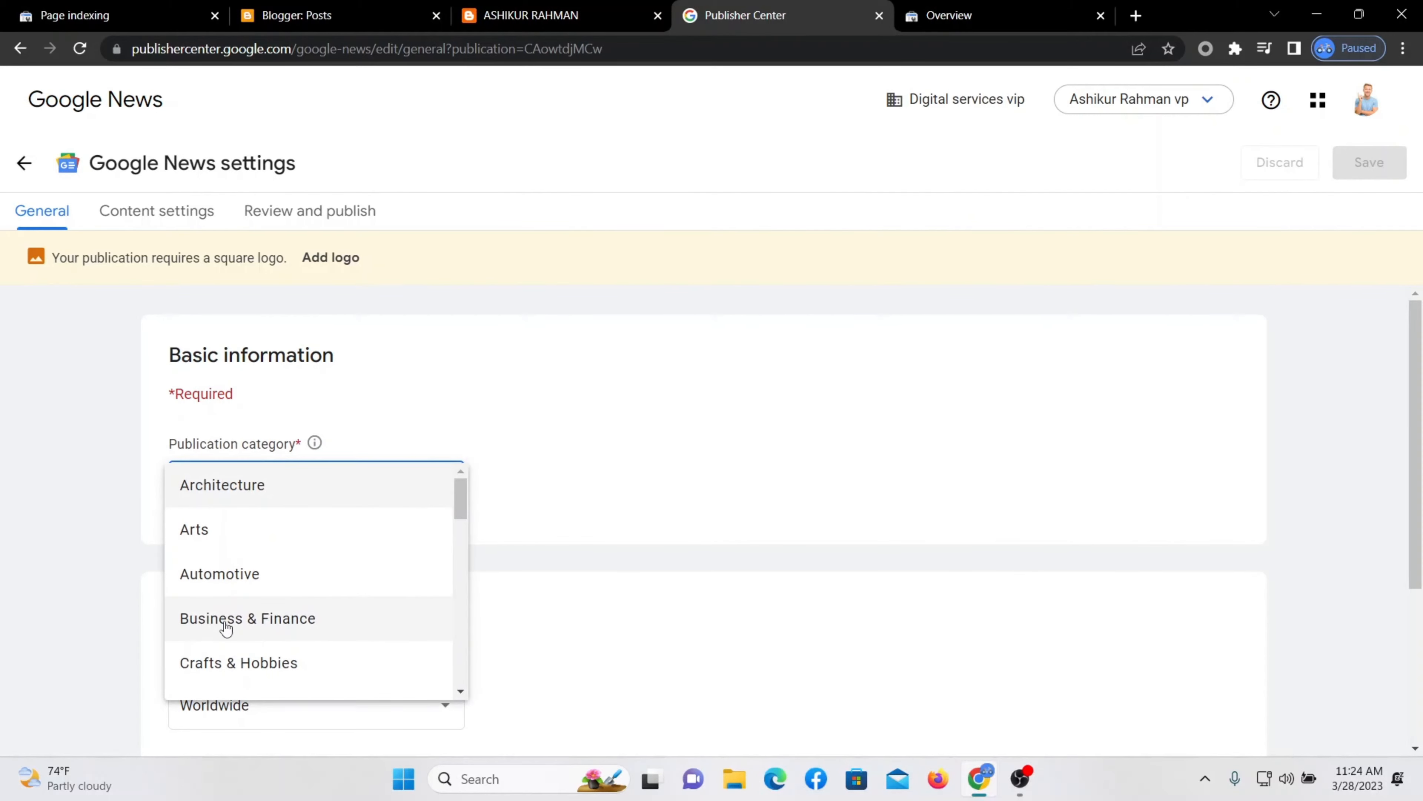
pyautogui.moveTo(459, 516); pyautogui.dragTo(454, 592)
pyautogui.click(234, 687)
# Continue to the content settings step, then return to the General settings.
pyautogui.scroll(-2, 257, 558)
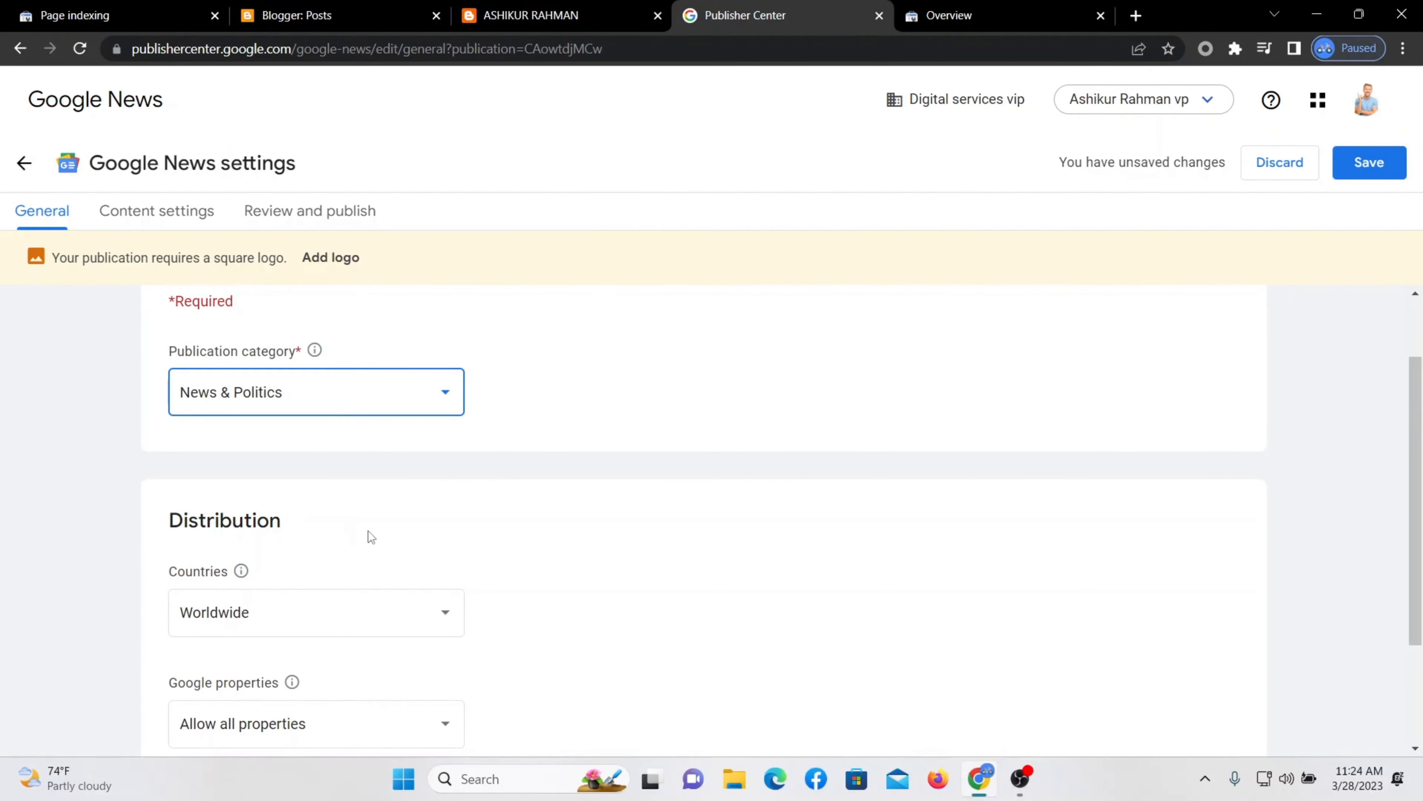
pyautogui.scroll(-2, 368, 531)
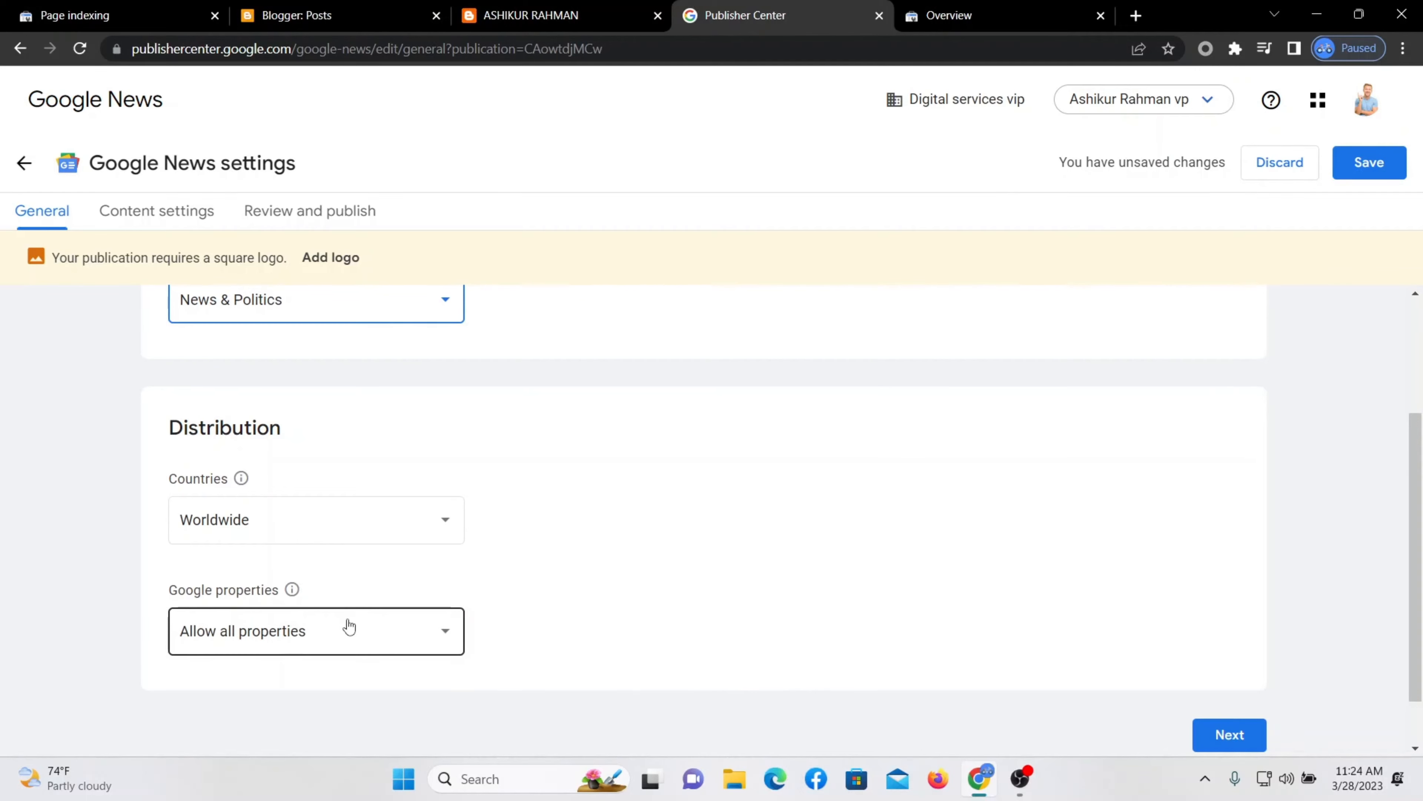
pyautogui.scroll(3, 622, 596)
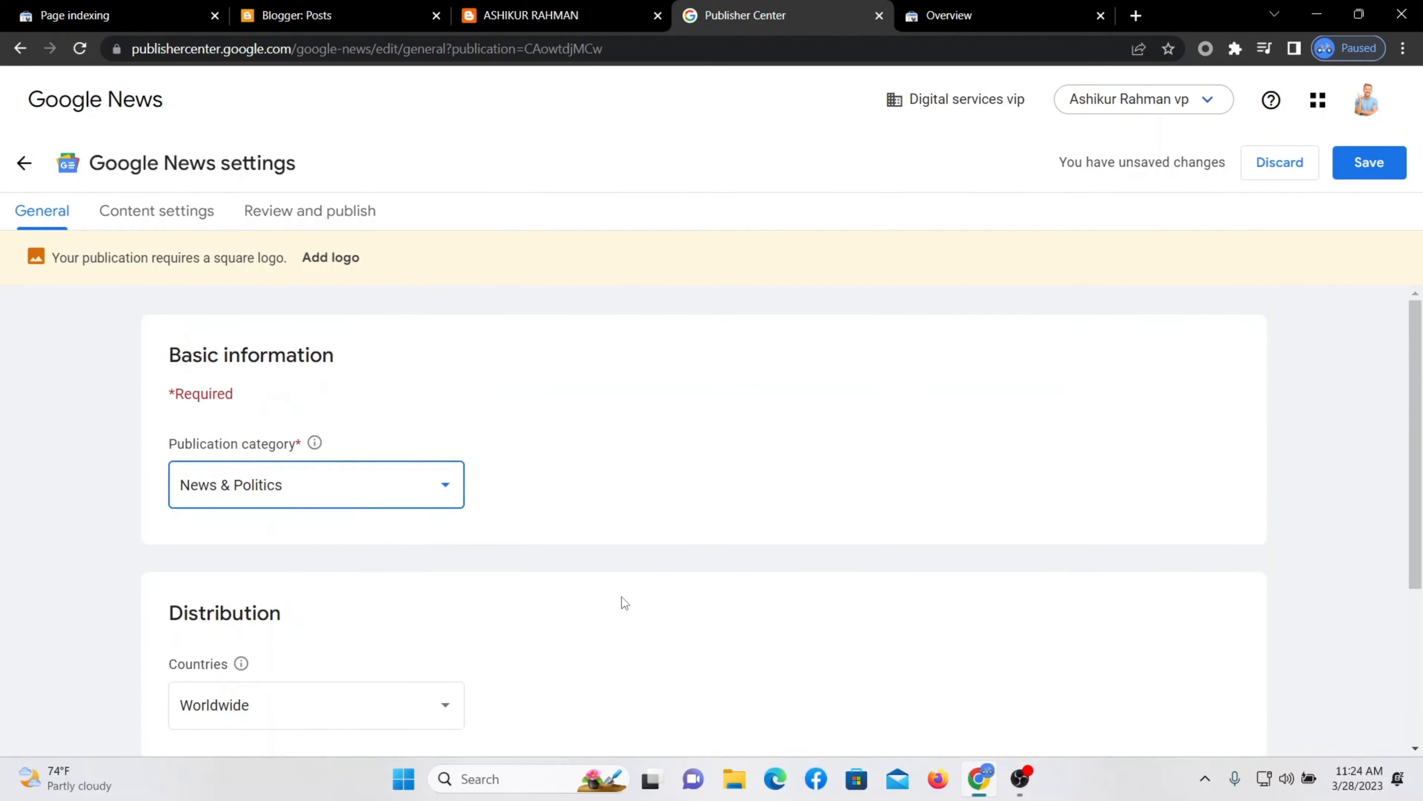
pyautogui.scroll(-4, 622, 598)
pyautogui.scroll(4, 874, 642)
pyautogui.scroll(-3, 874, 639)
pyautogui.click(1197, 743)
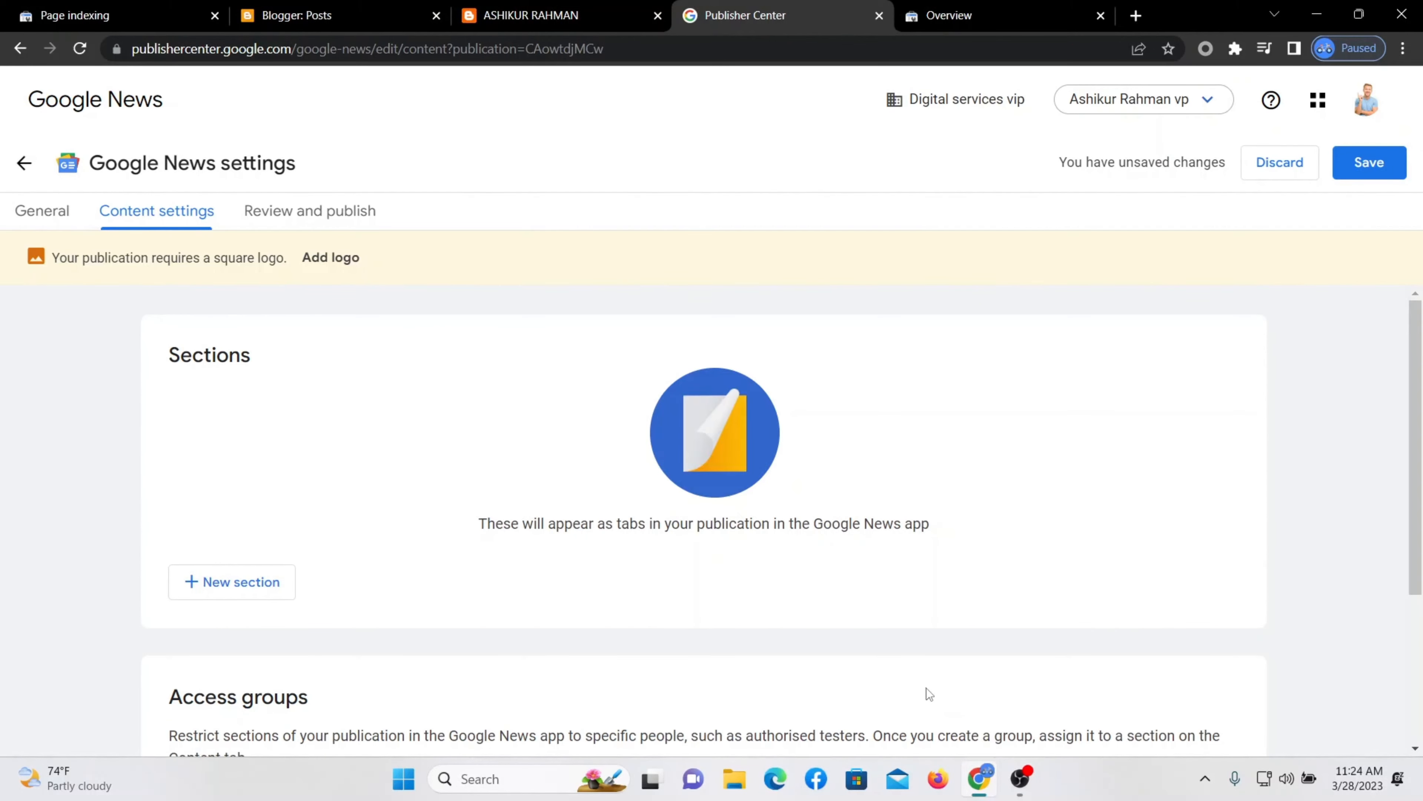
pyautogui.scroll(-3, 728, 628)
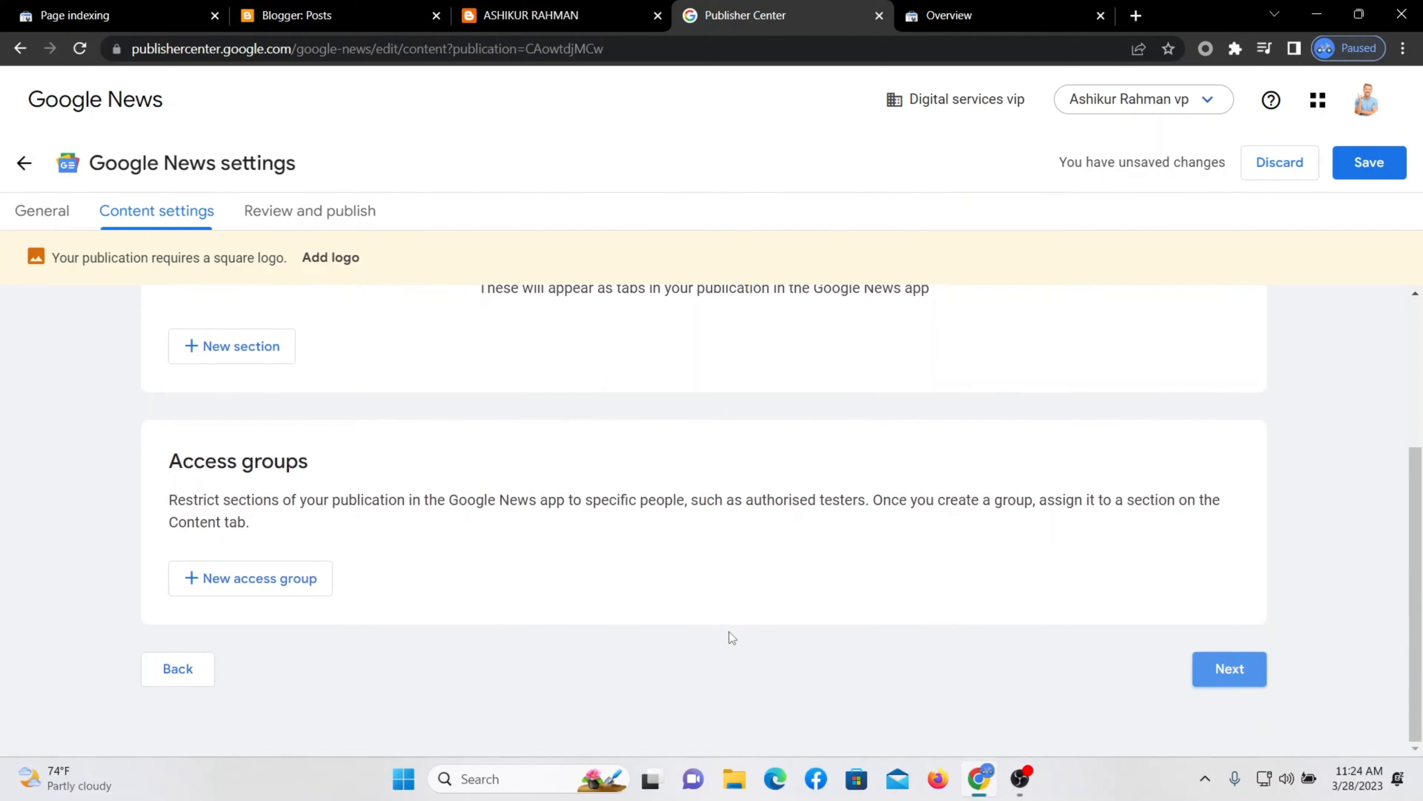
pyautogui.scroll(3, 851, 642)
pyautogui.click(42, 211)
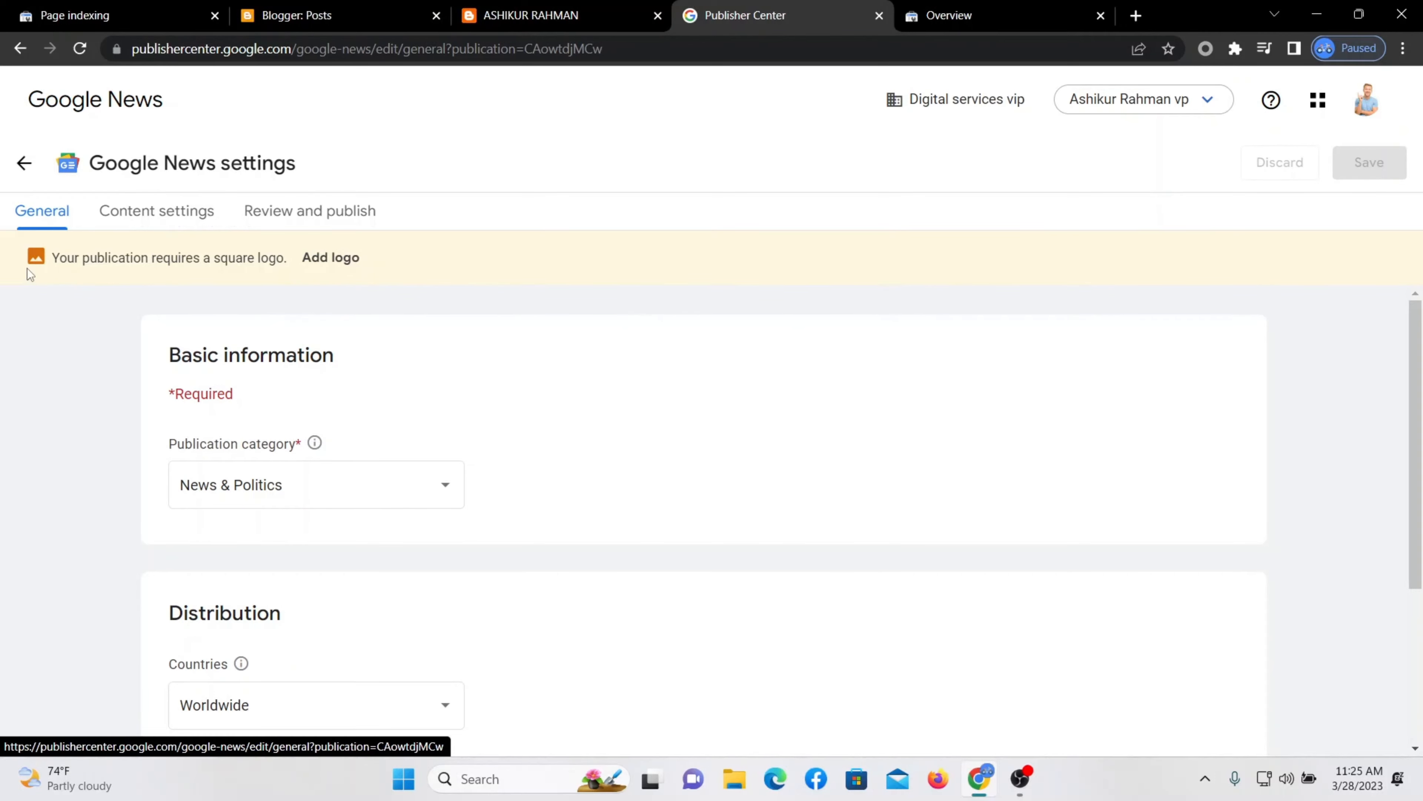
# Open Visual styles via Add logo and copy the square logo's PNG format requirement.
pyautogui.click(324, 274)
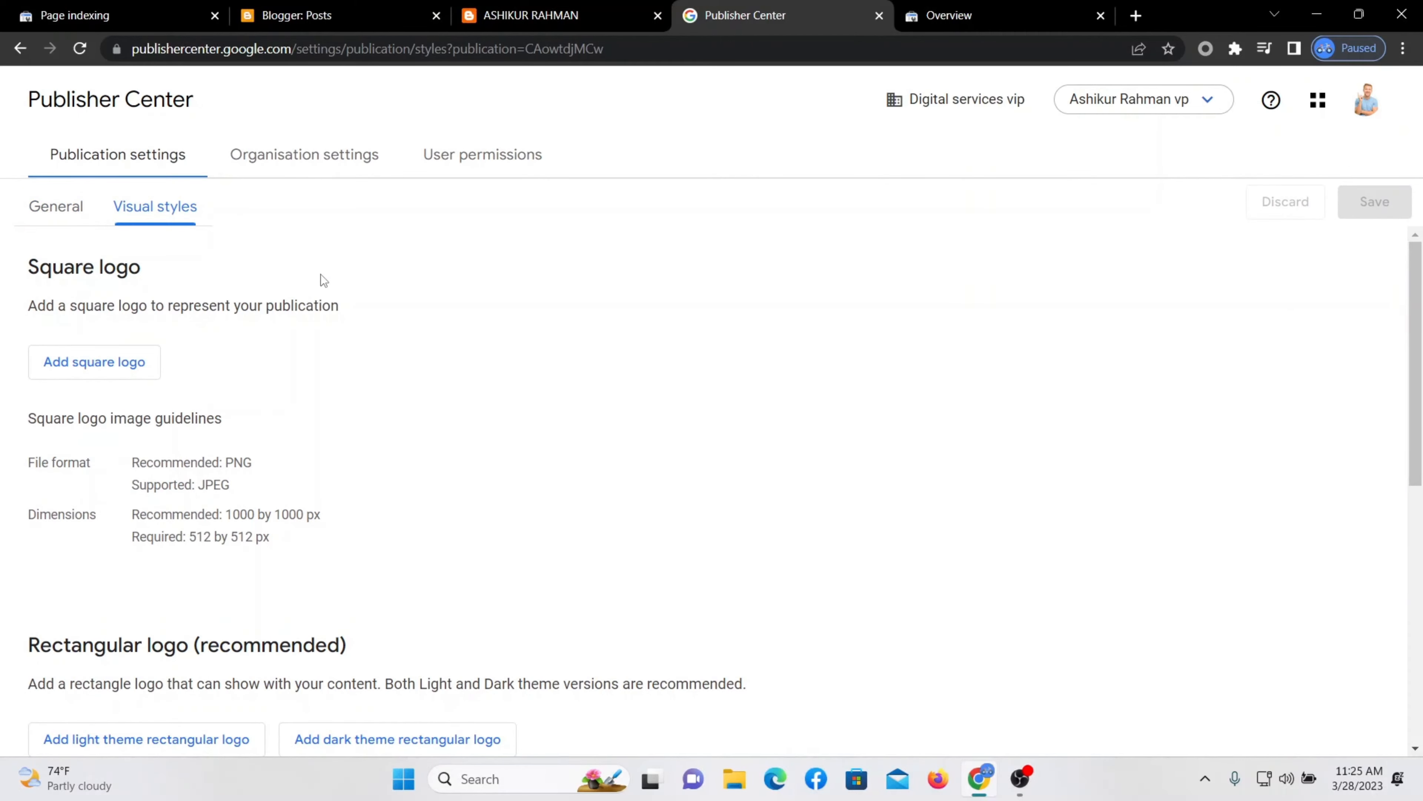
pyautogui.scroll(-3, 491, 334)
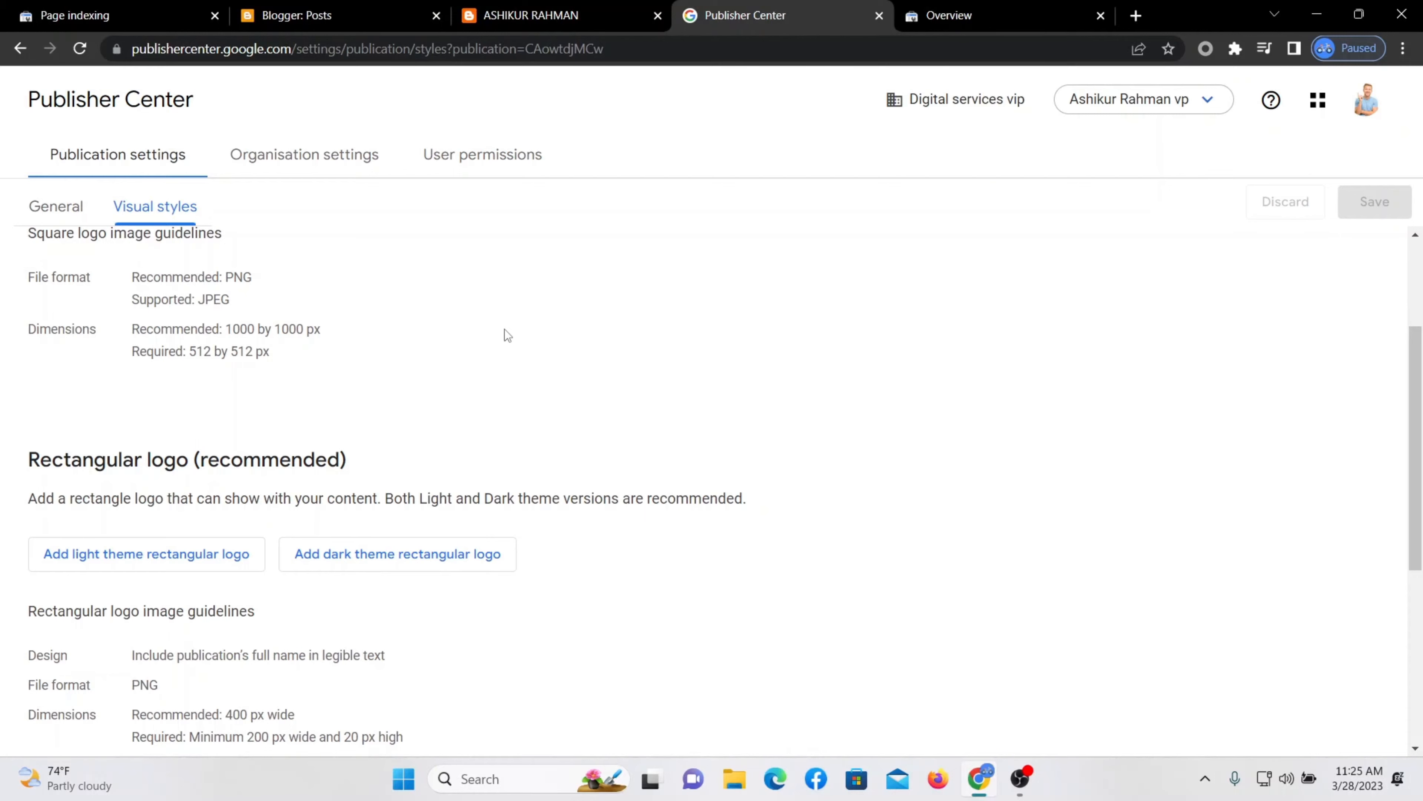
pyautogui.scroll(-3, 504, 335)
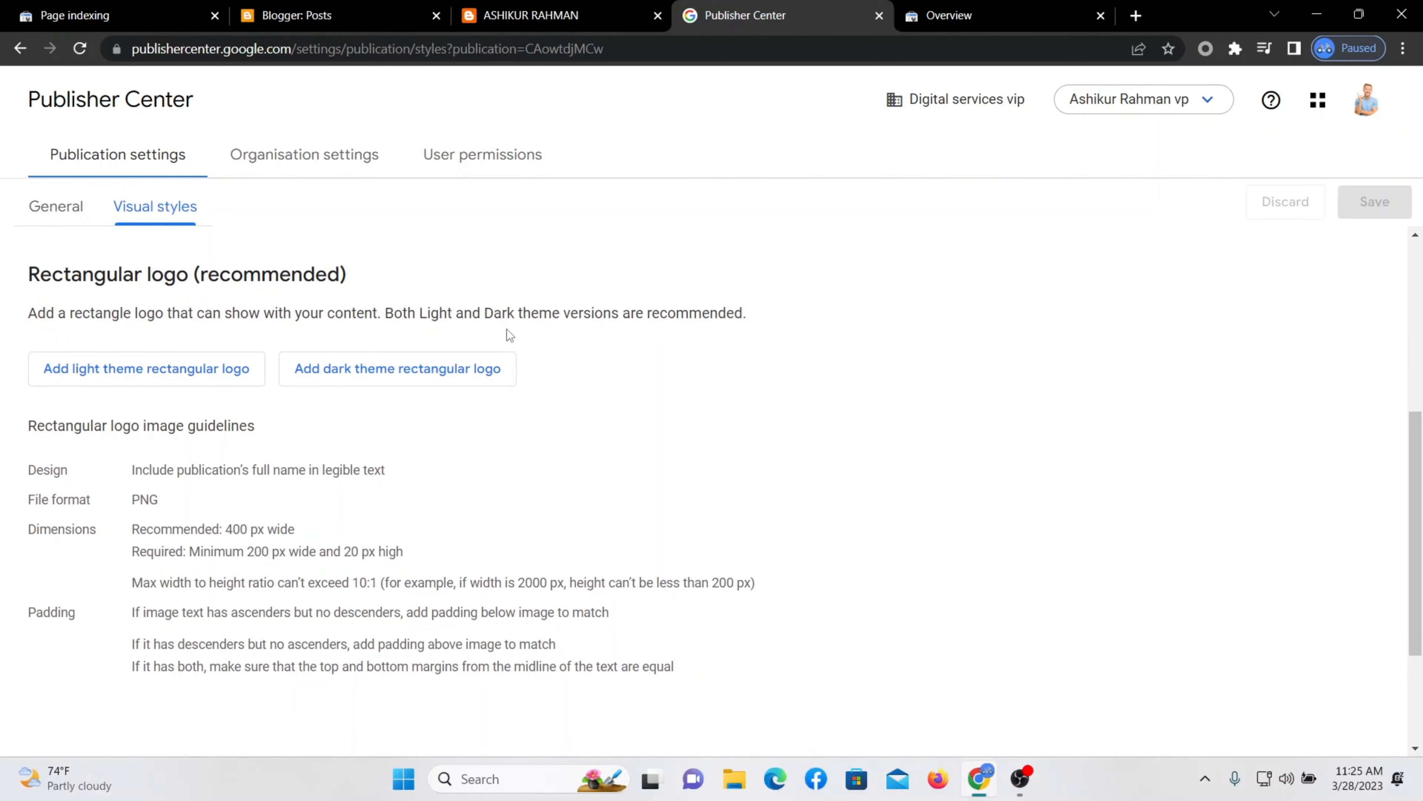
pyautogui.scroll(6, 517, 333)
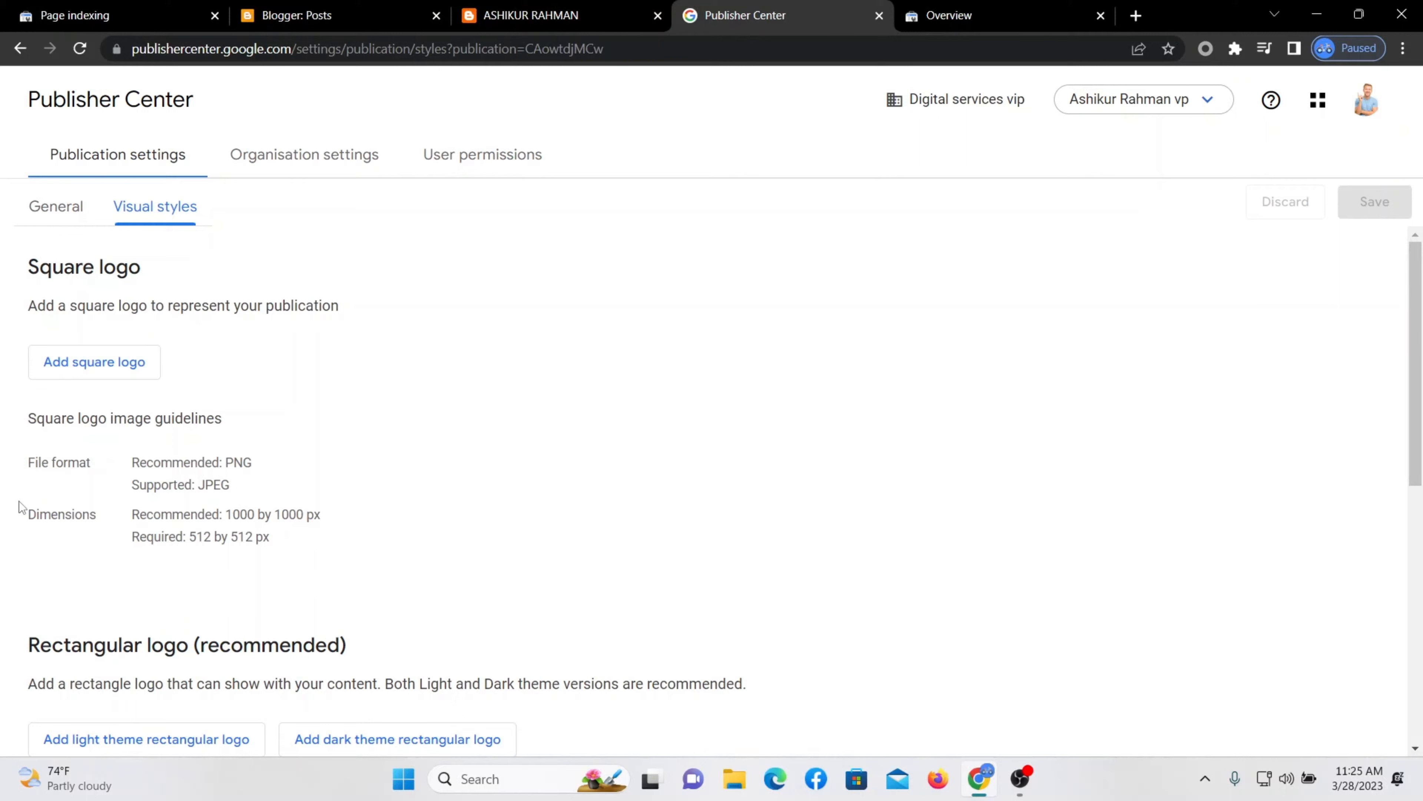
pyautogui.moveTo(275, 471); pyautogui.dragTo(219, 463)
pyautogui.click(357, 468)
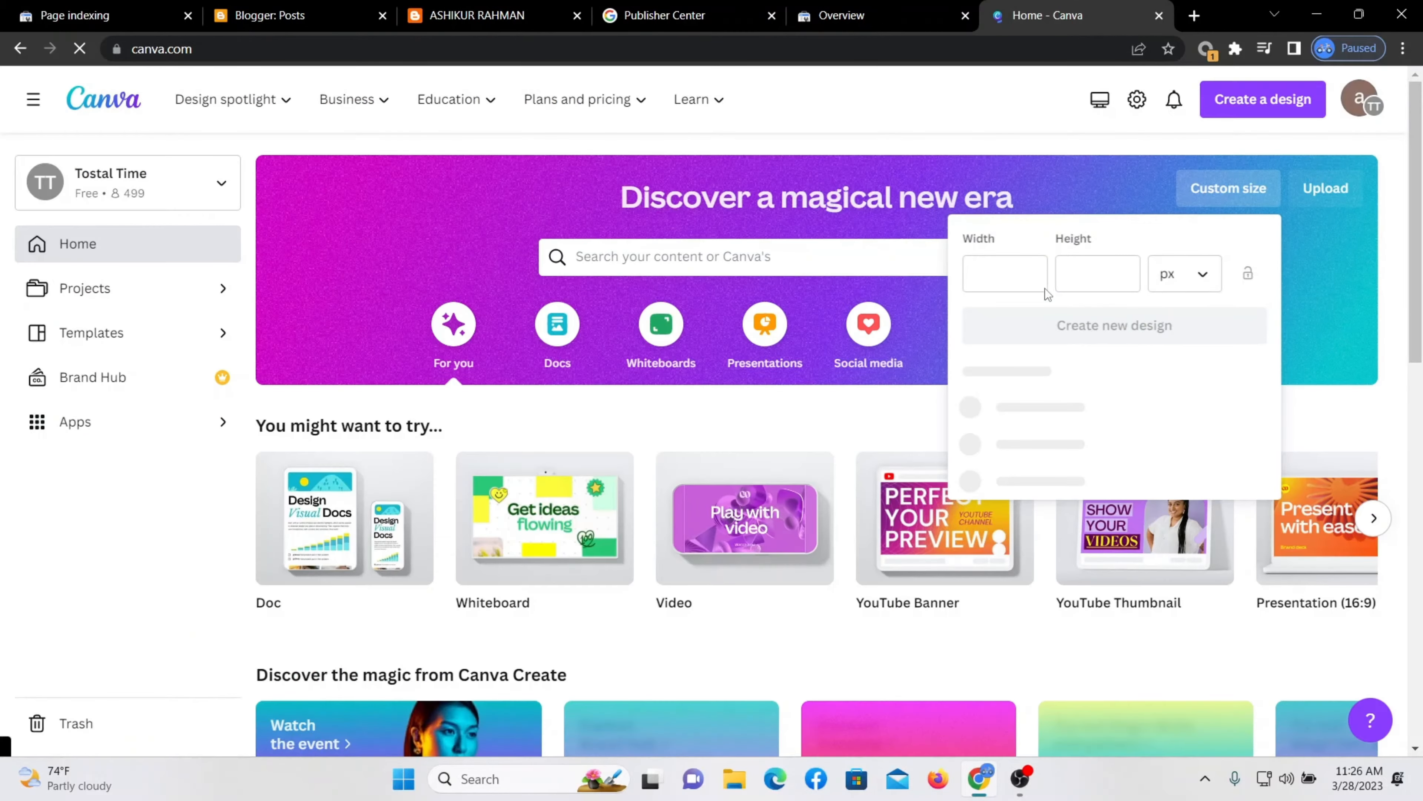
# Create a 1000 × 1000 px custom design in Canva for the logo.
pyautogui.click(1002, 274)
pyautogui.write('1000')
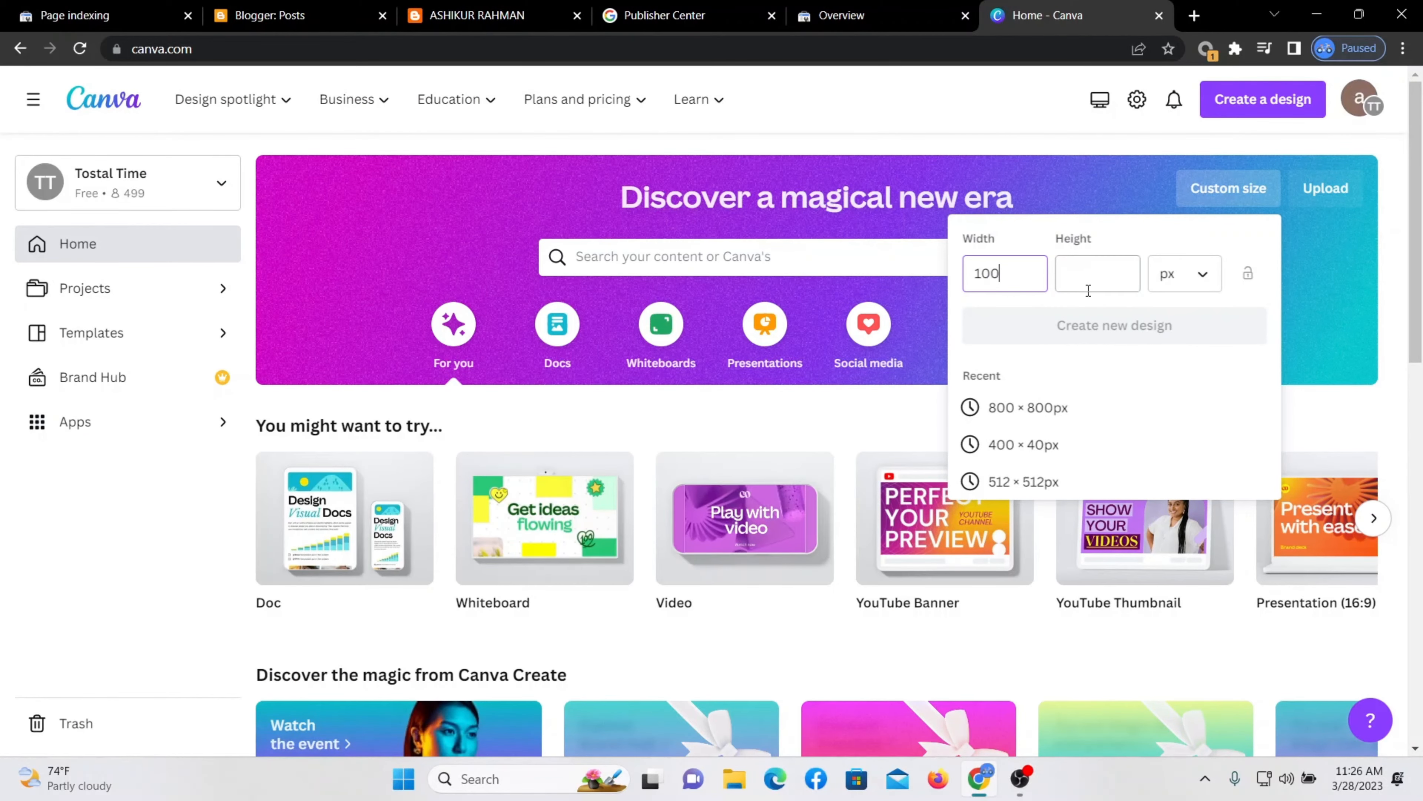
pyautogui.click(1070, 277)
pyautogui.write('1000')
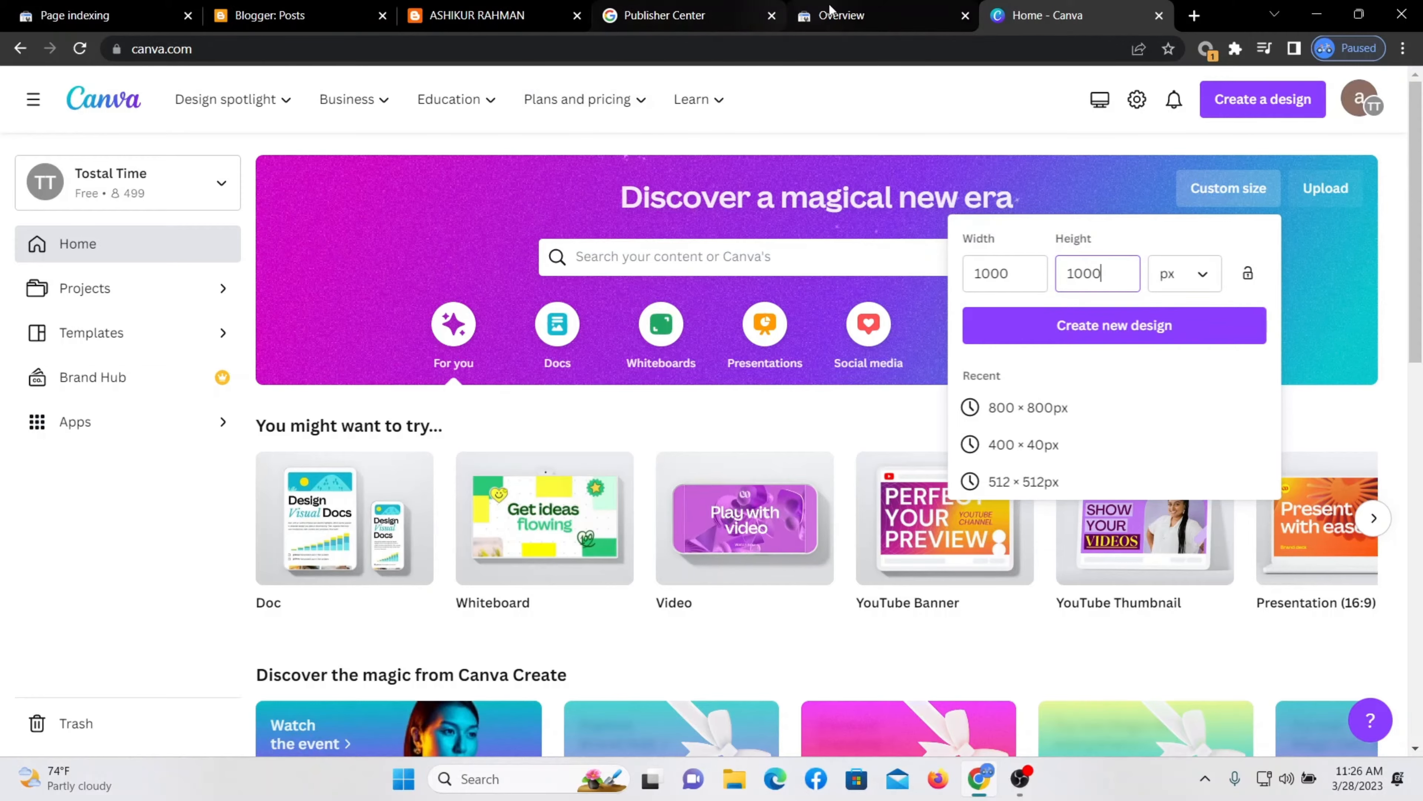
pyautogui.click(690, 15)
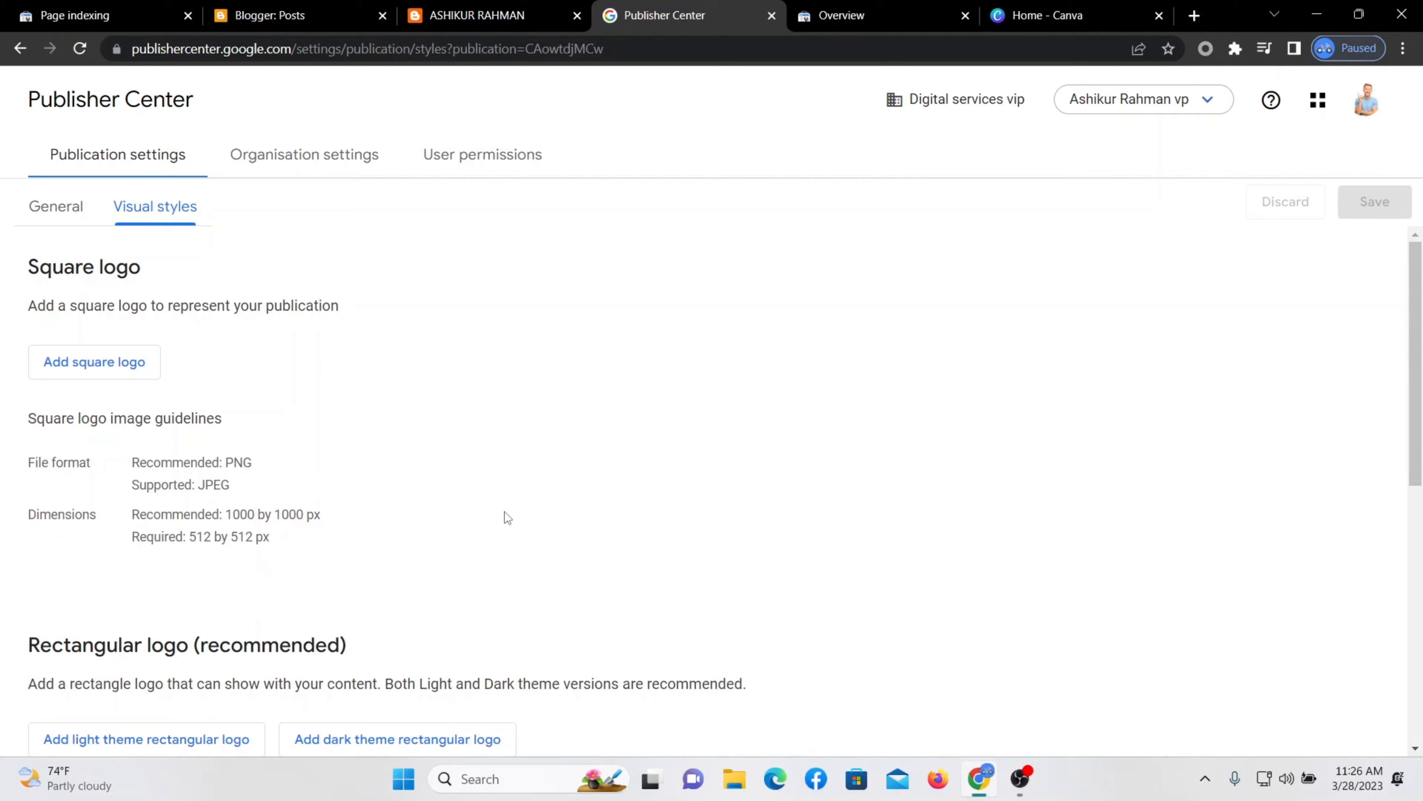
pyautogui.click(1047, 17)
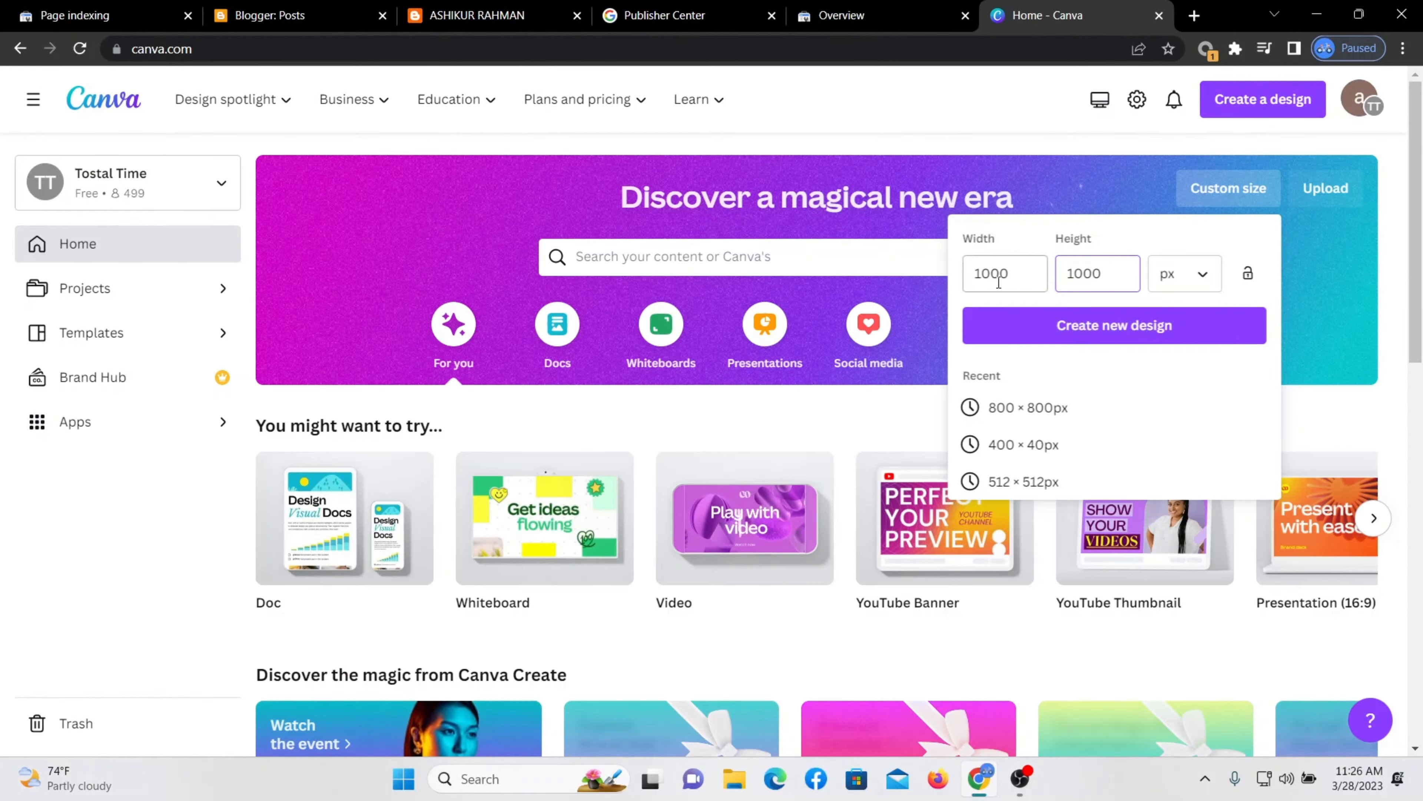
pyautogui.click(1153, 217)
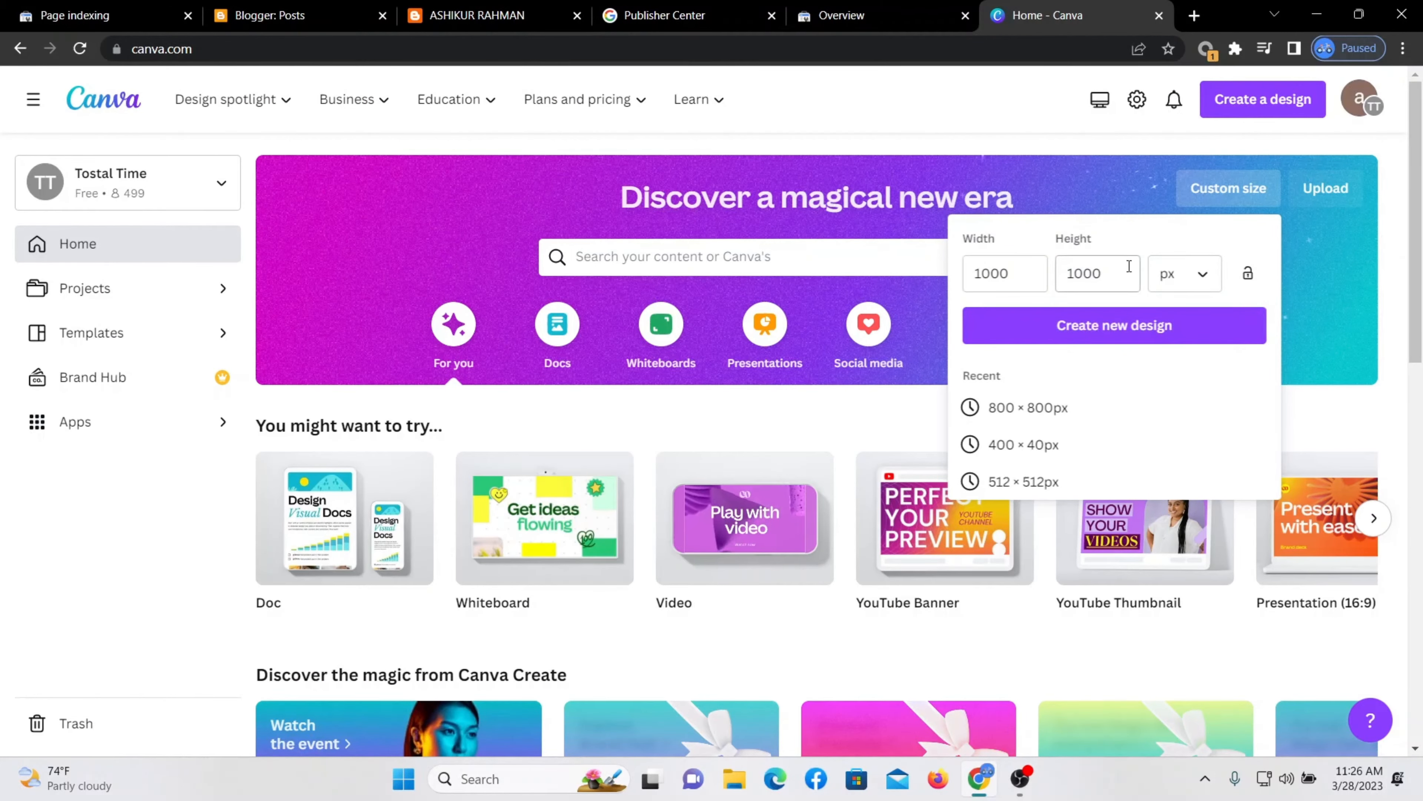
pyautogui.click(1095, 333)
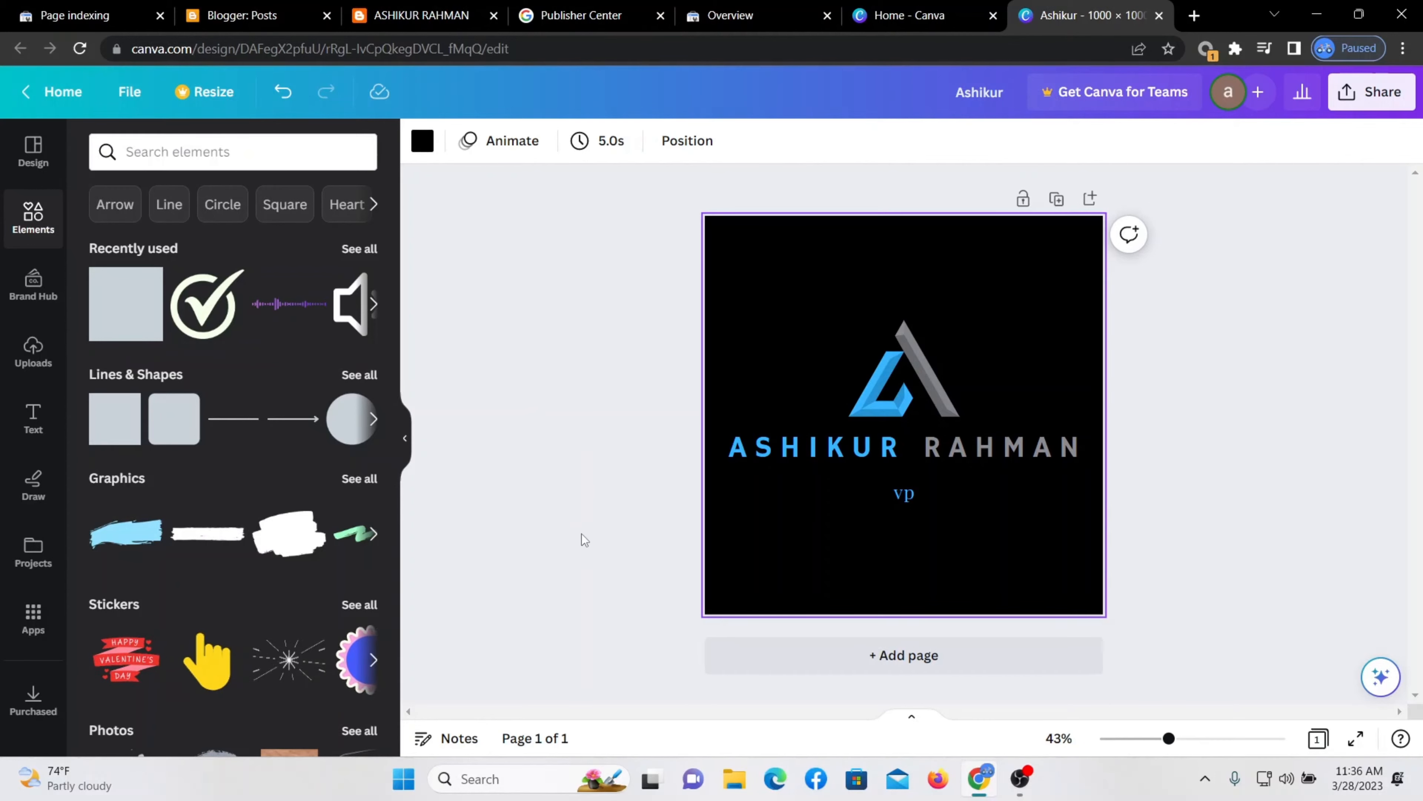
# Download the finished logo design as a PNG file.
pyautogui.click(128, 94)
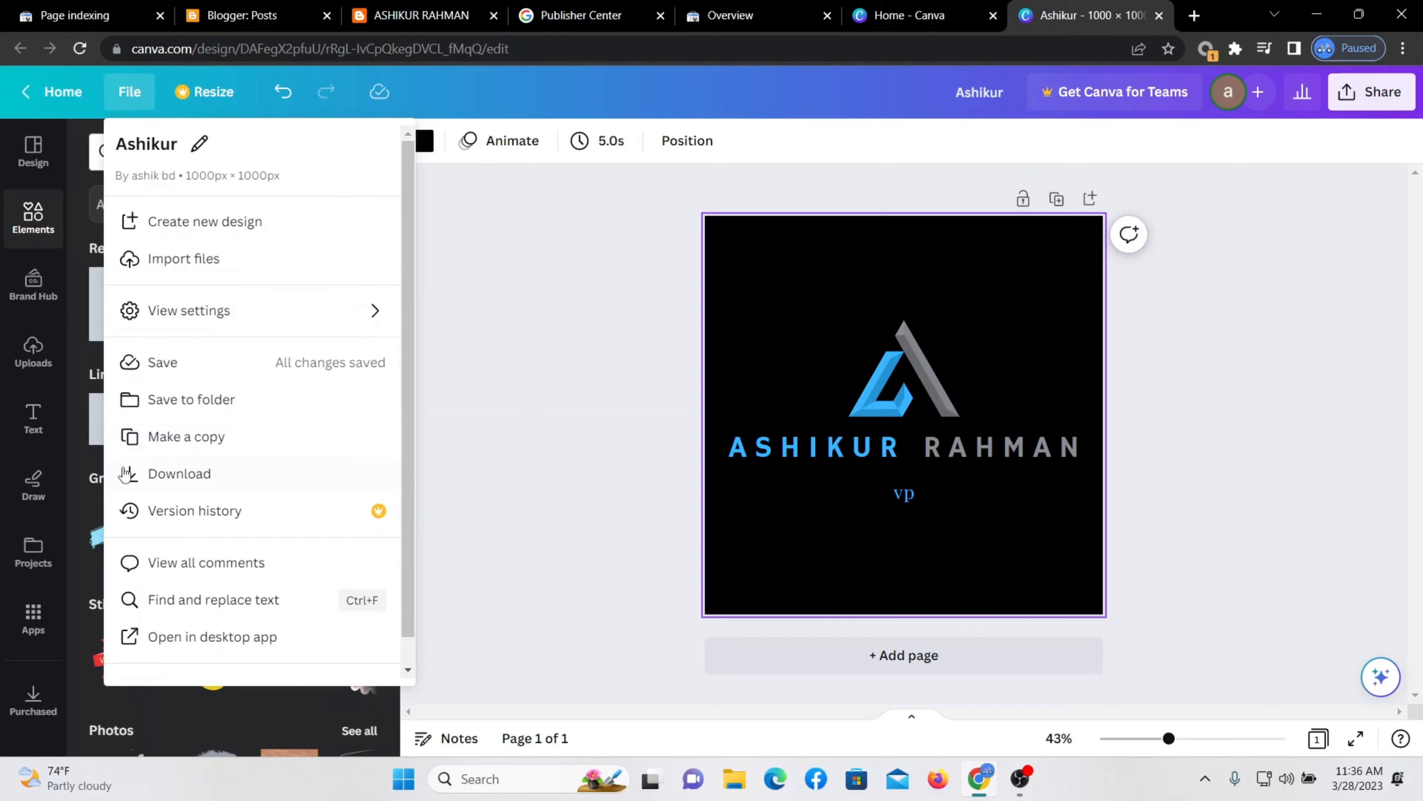
pyautogui.click(213, 472)
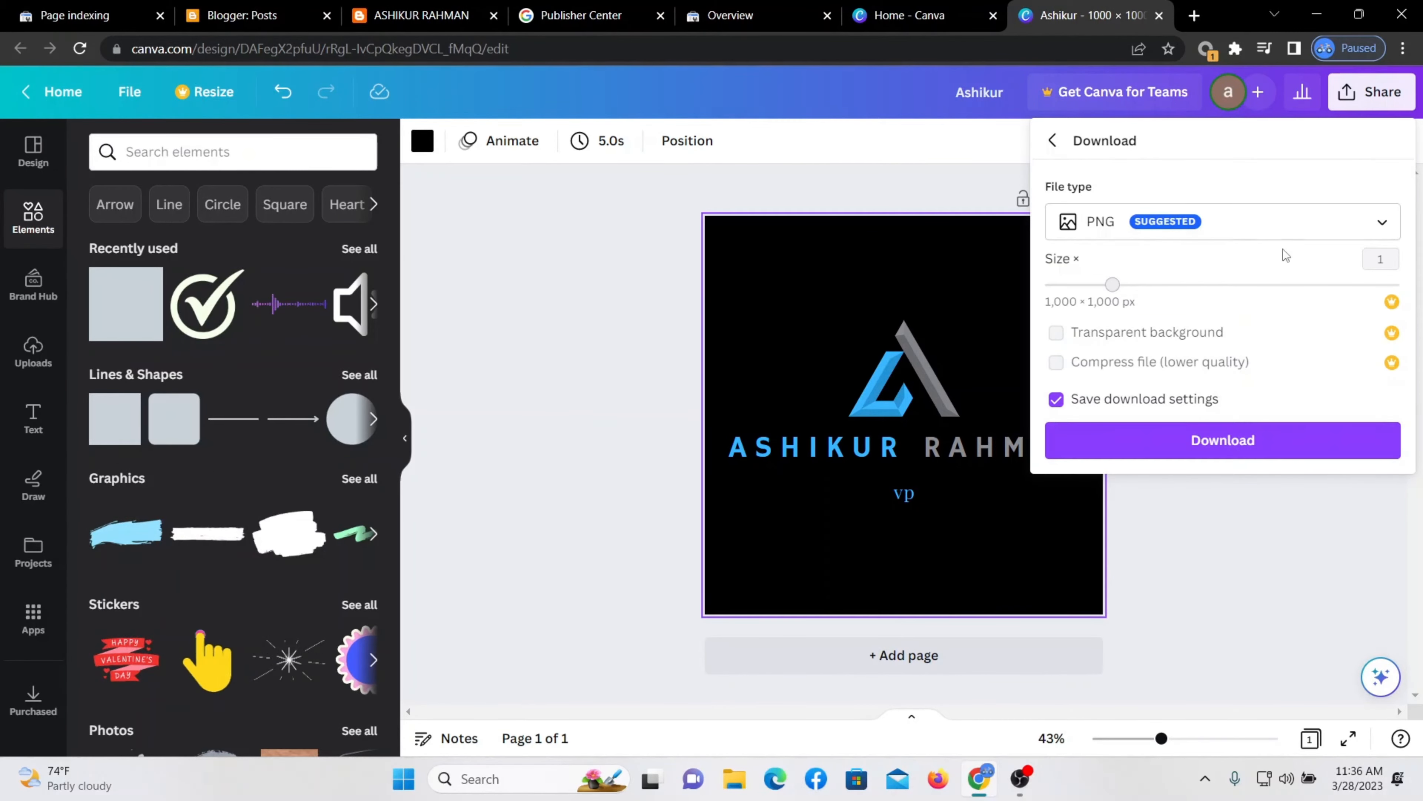
pyautogui.click(1223, 440)
pyautogui.click(588, 17)
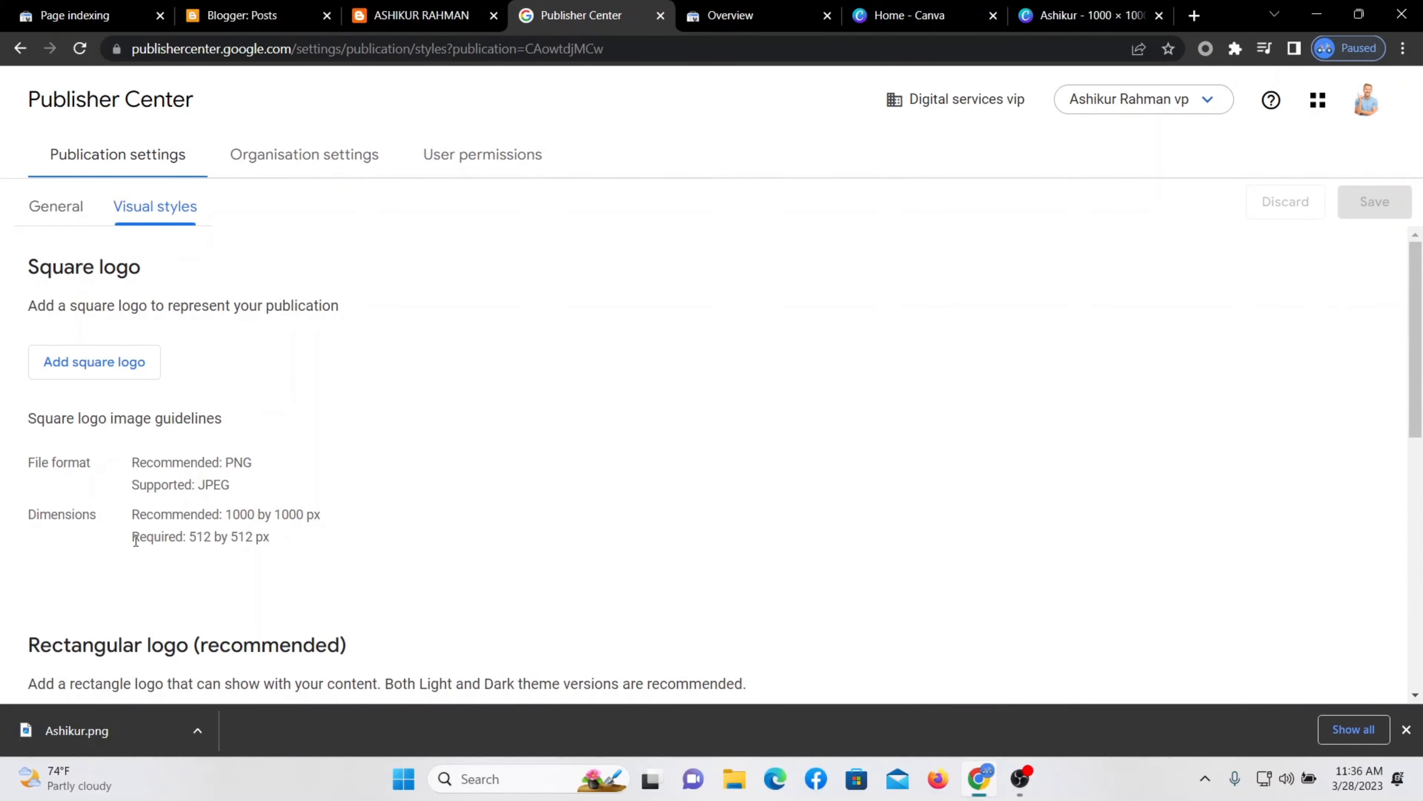
# Upload the downloaded PNG as the publication's square logo.
pyautogui.click(120, 364)
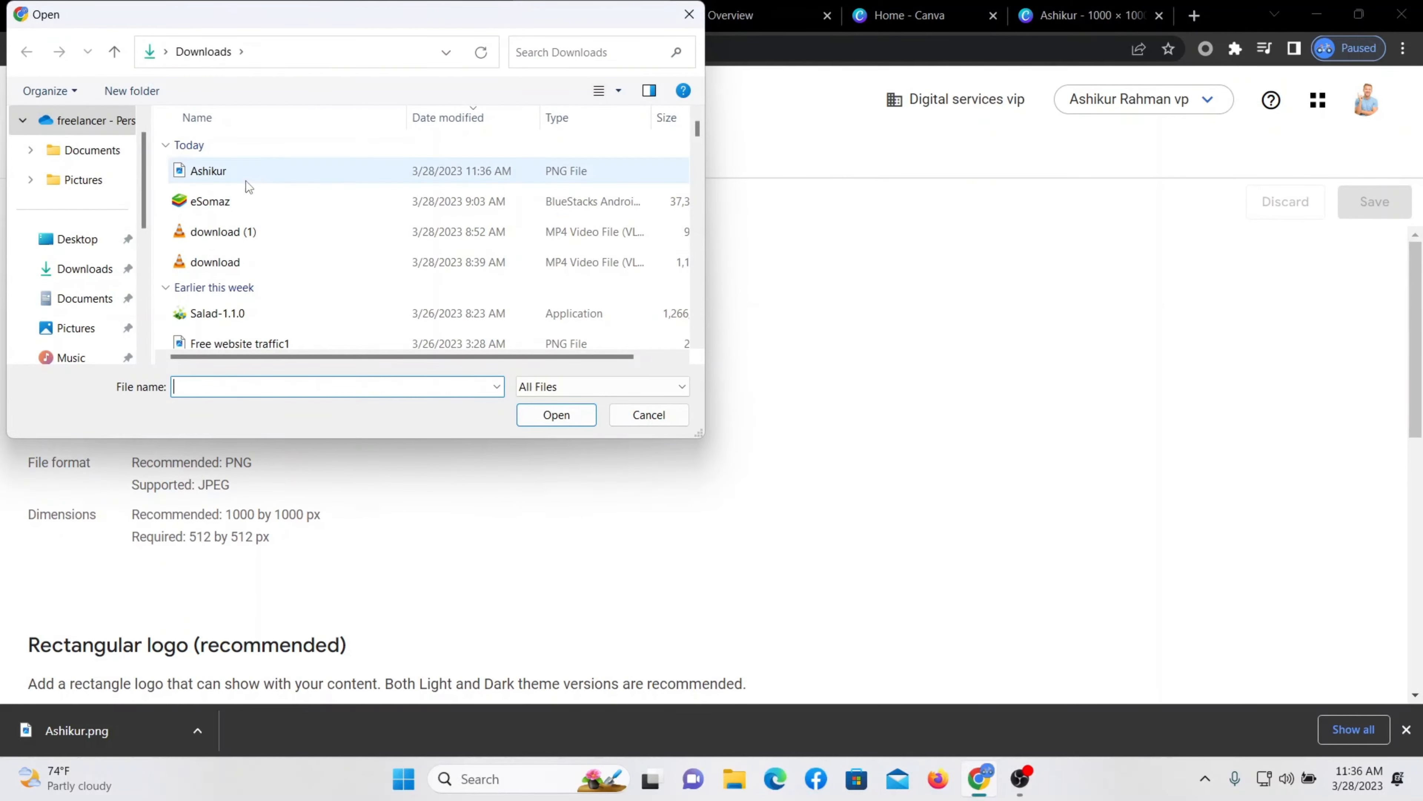
pyautogui.click(254, 168)
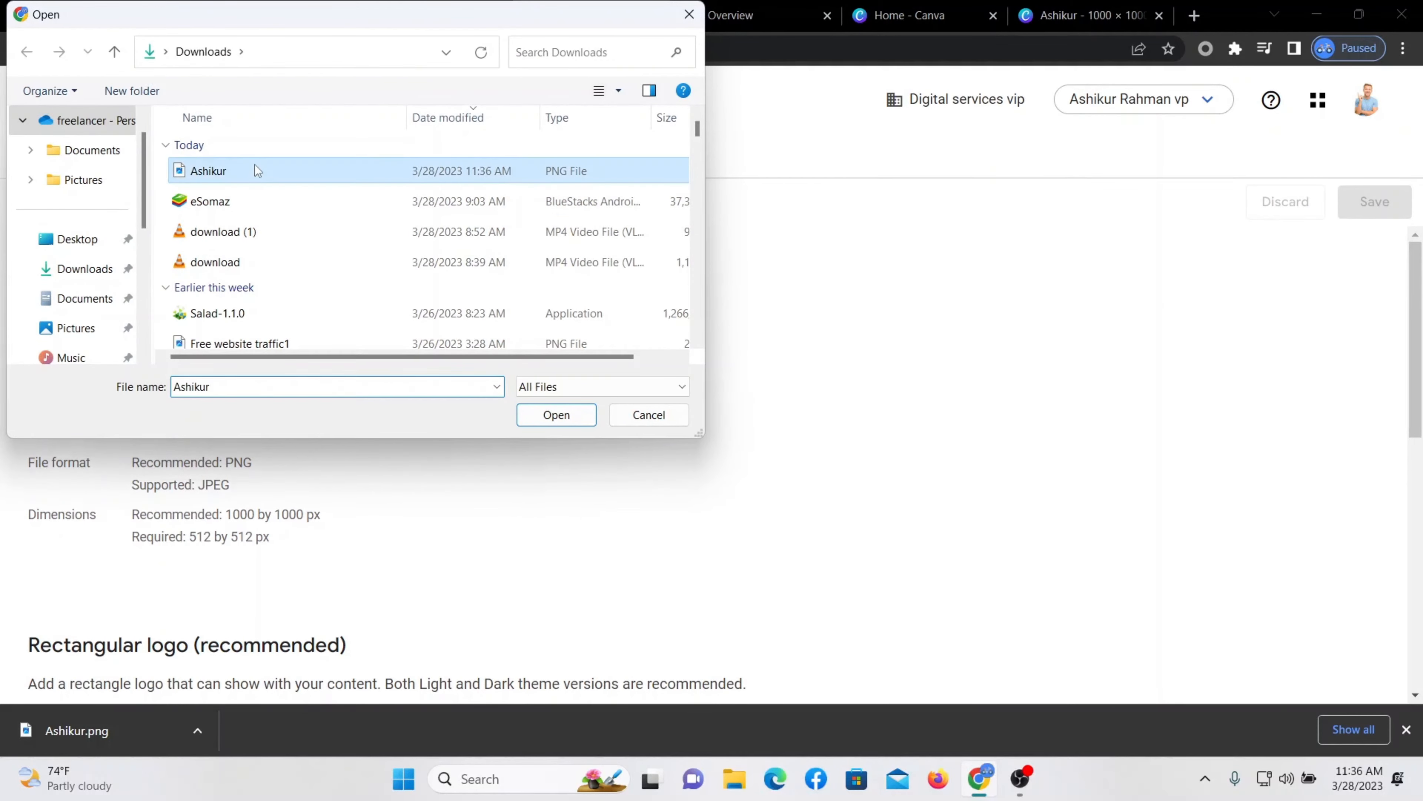
pyautogui.click(568, 416)
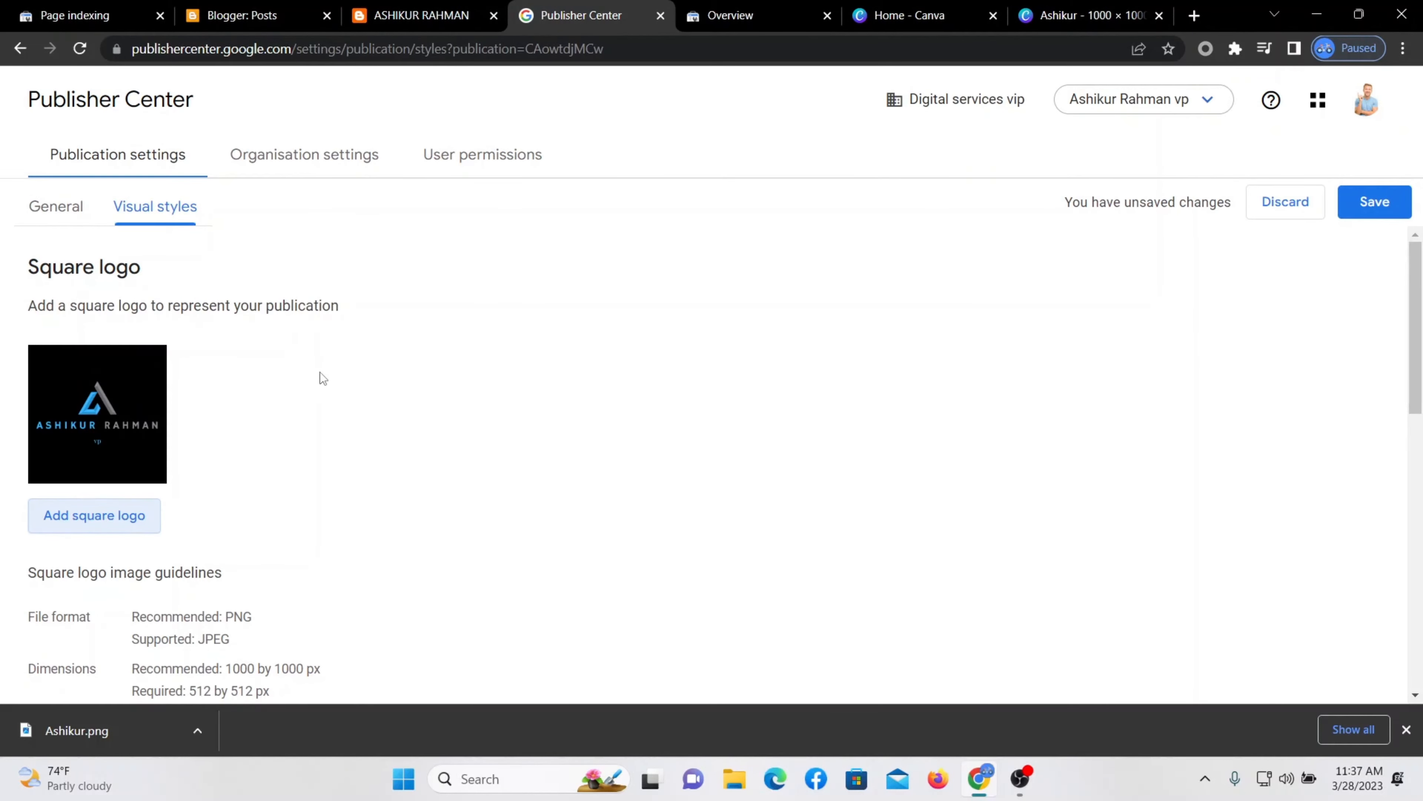
# Scroll to the rectangular logo guidelines: PNG, 400 px wide, minimum 200 × 20 px.
pyautogui.scroll(-5, 391, 434)
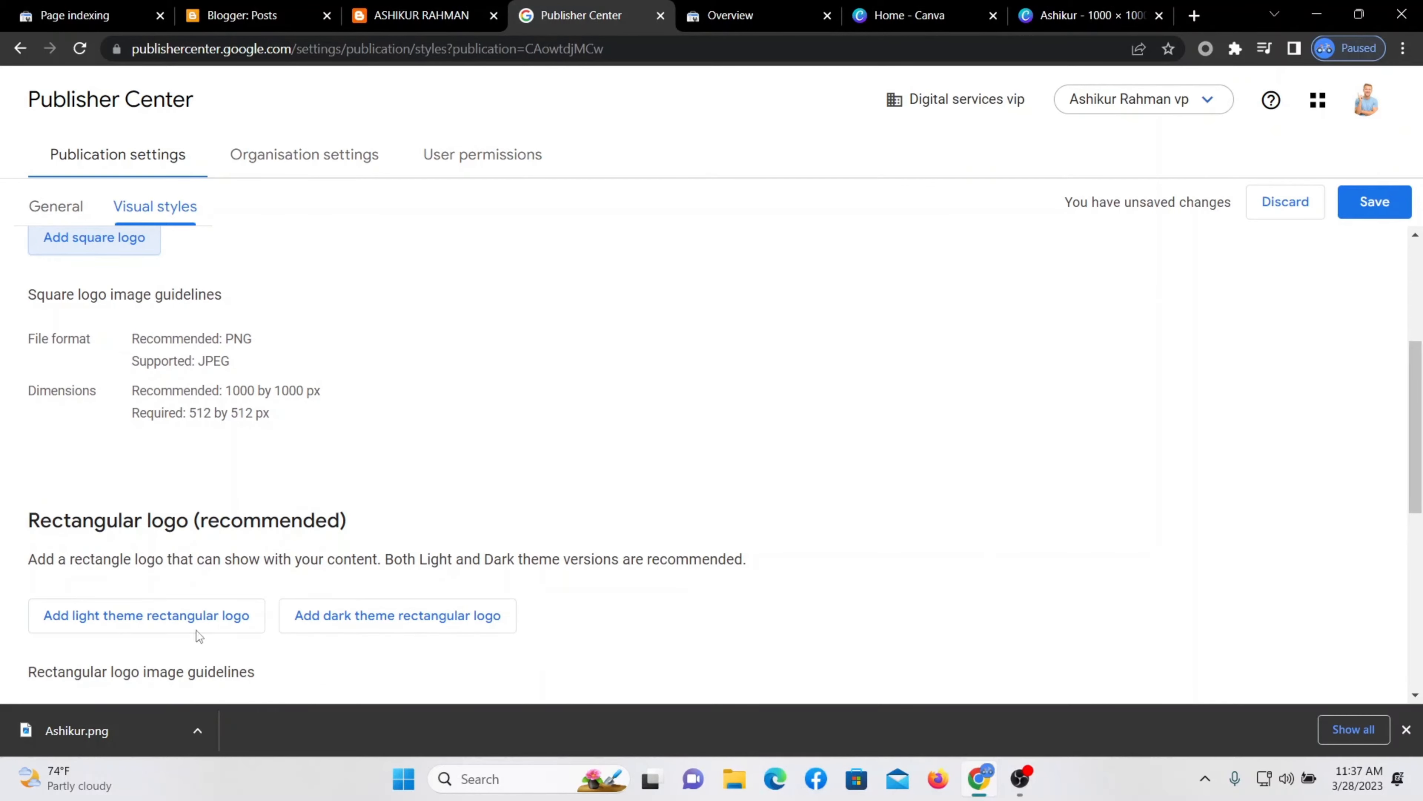
pyautogui.scroll(-2, 153, 585)
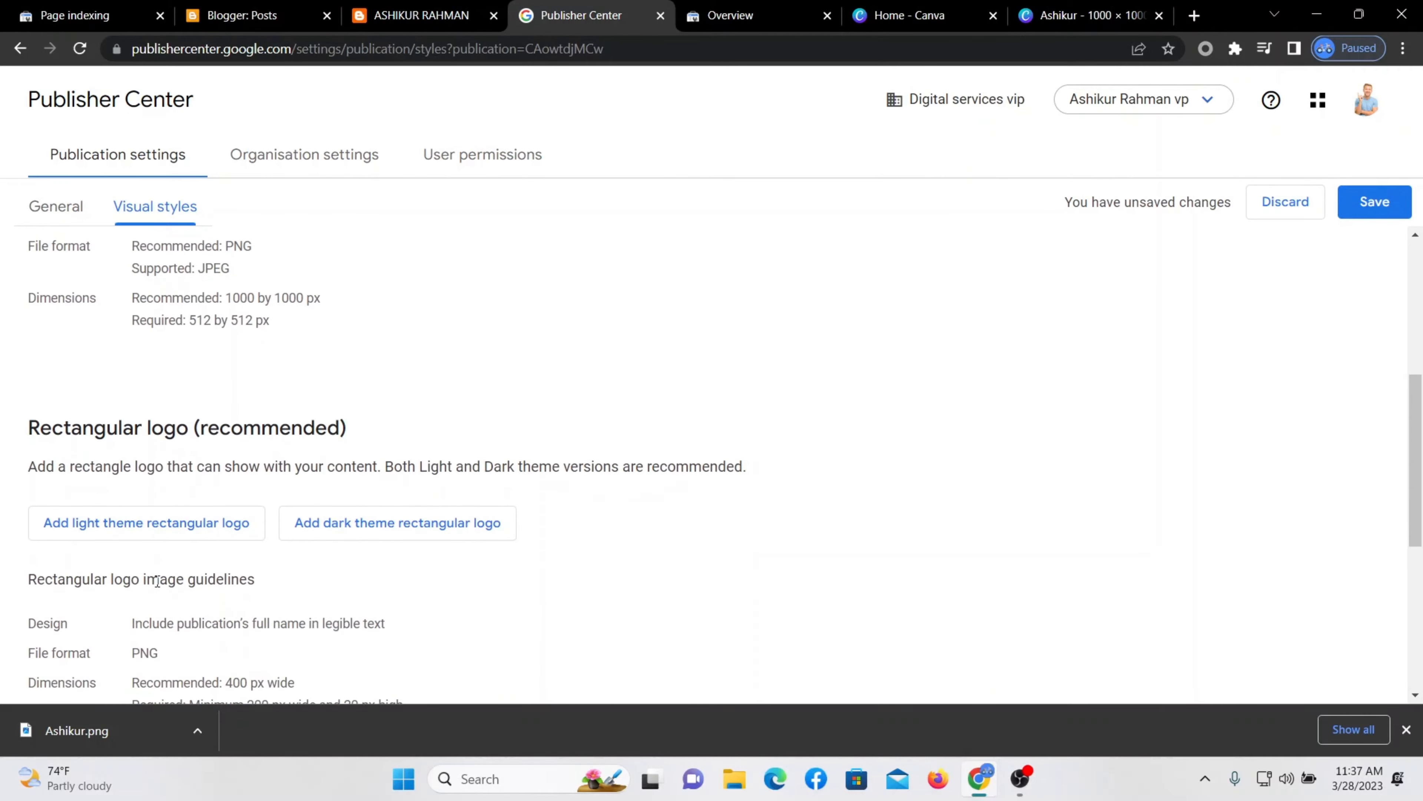
pyautogui.scroll(-7, 157, 580)
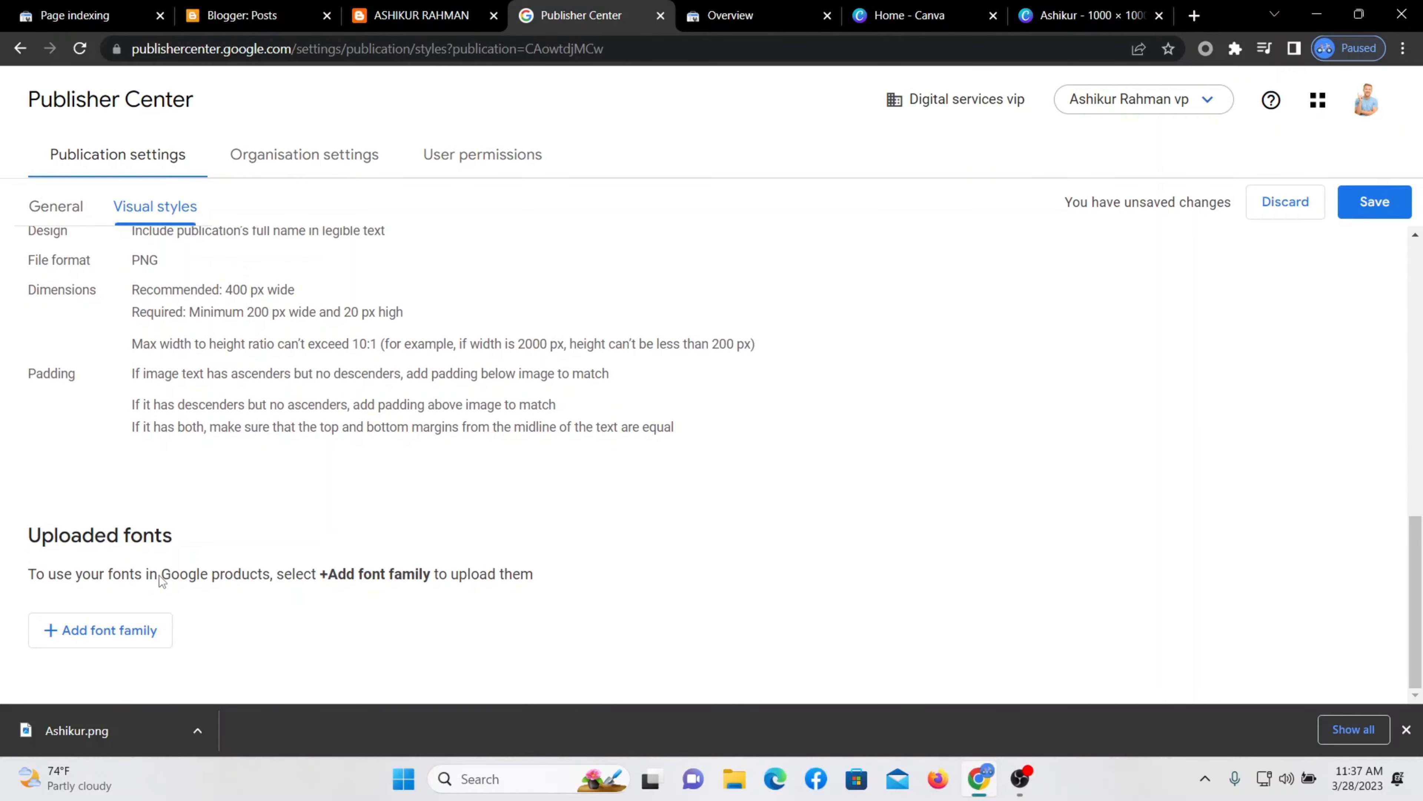
pyautogui.scroll(3, 242, 545)
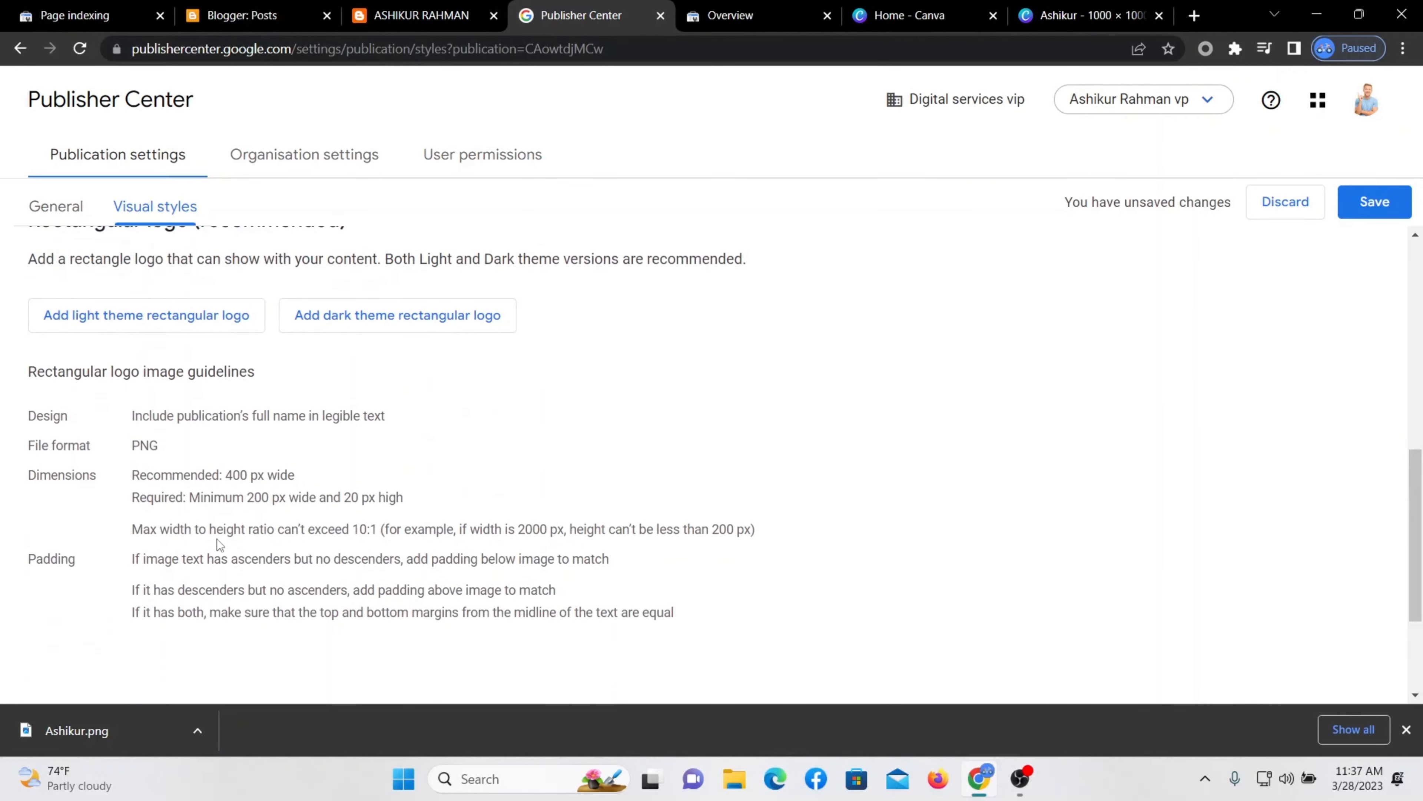
pyautogui.doubleClick(144, 445)
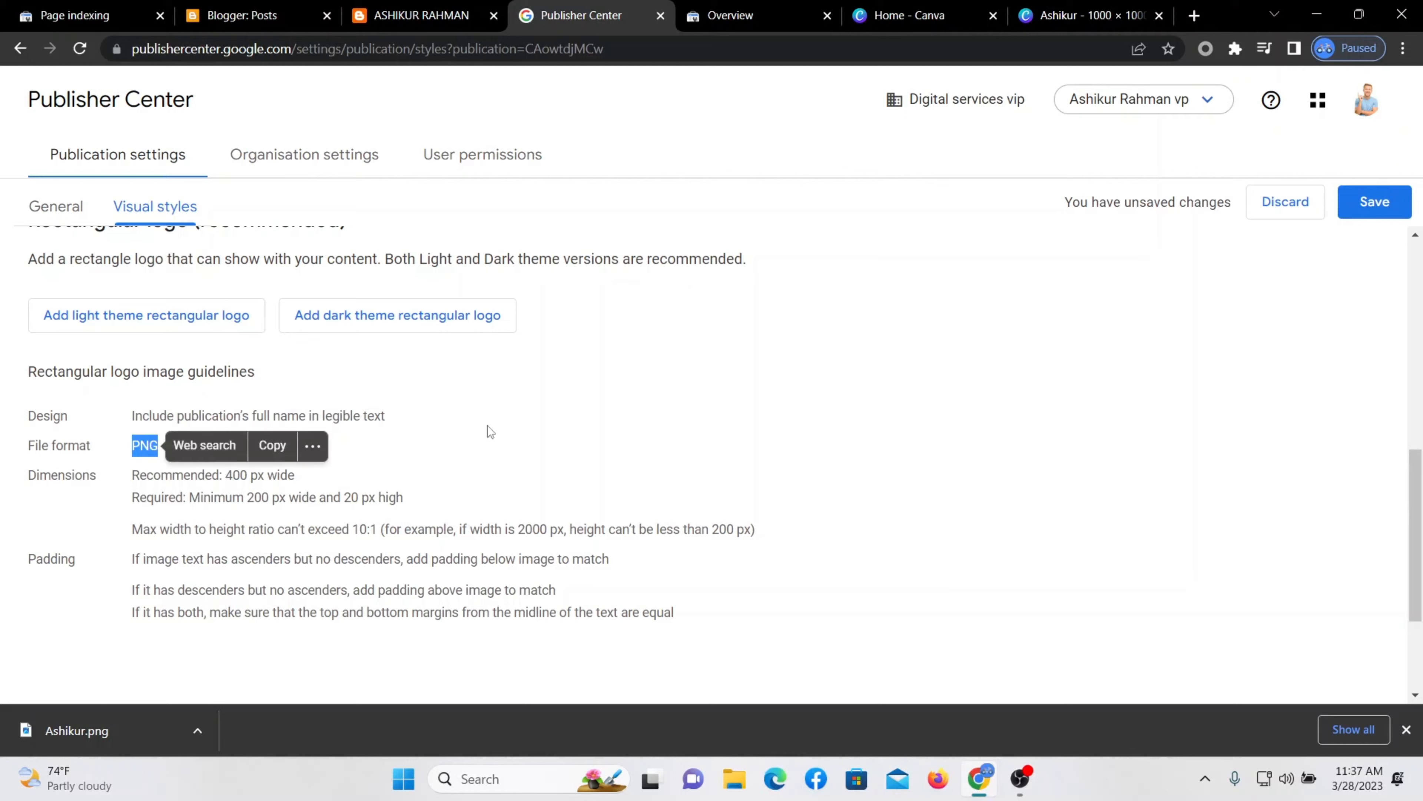
pyautogui.click(507, 428)
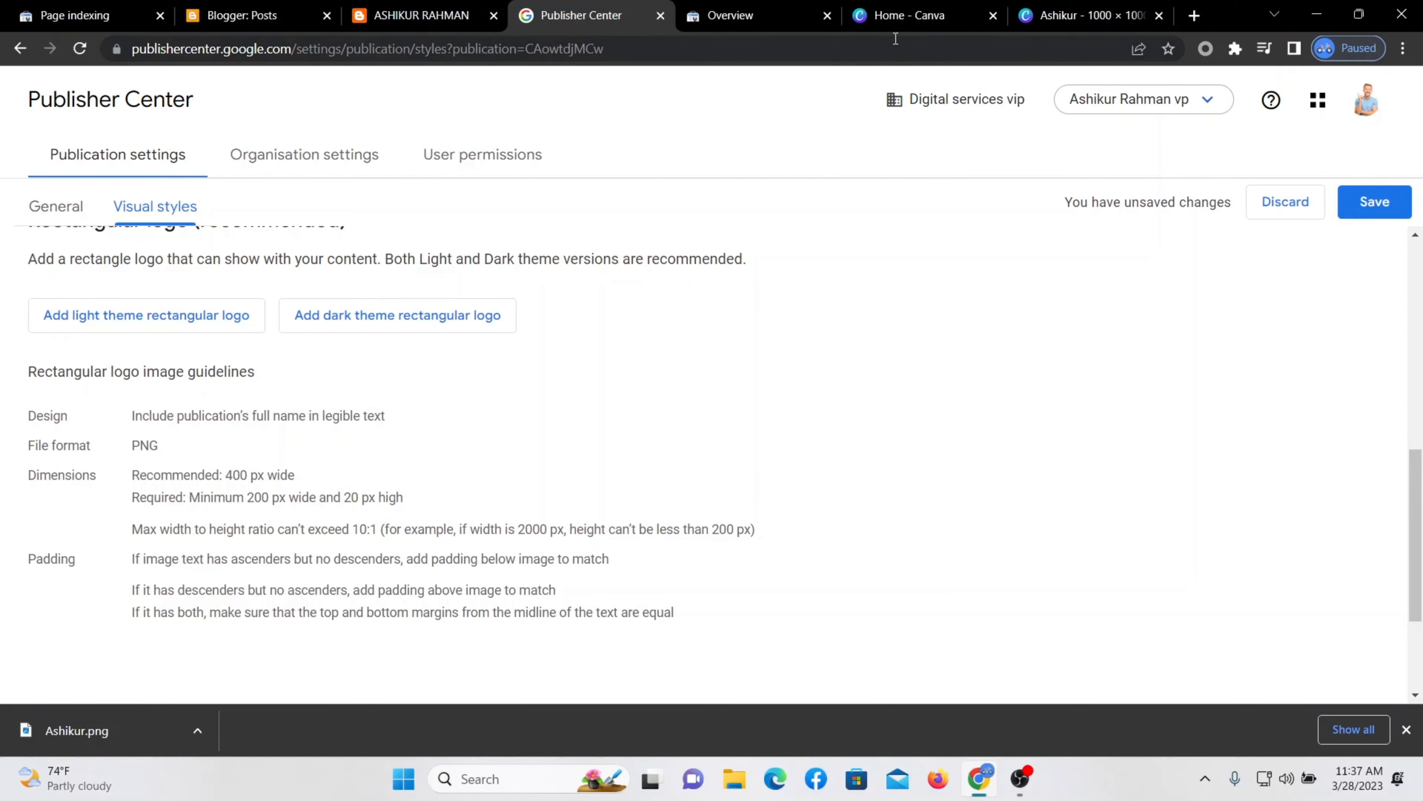
# Create a 400 × 40 px Canva design and fill it solid black.
pyautogui.click(922, 15)
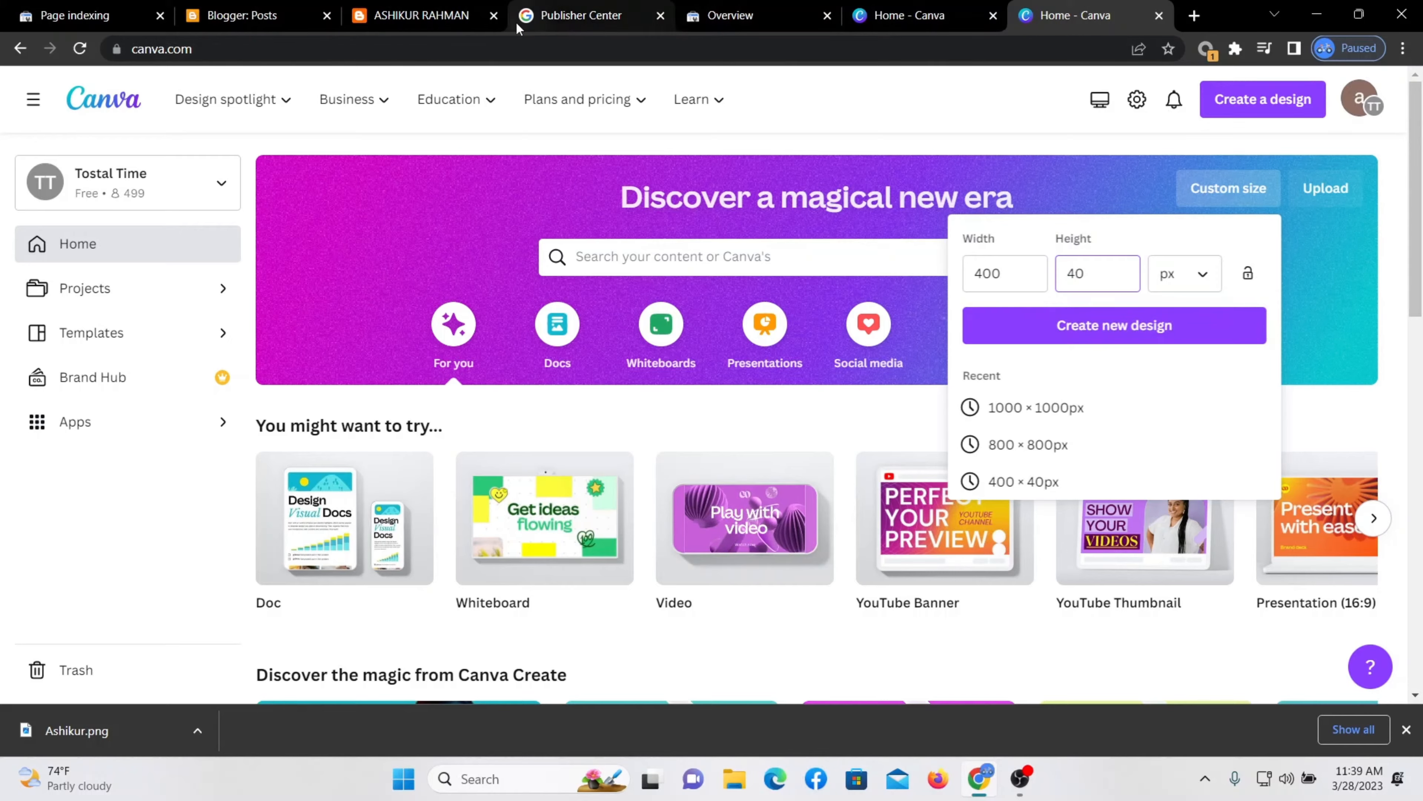
pyautogui.click(581, 15)
pyautogui.tripleClick(321, 477)
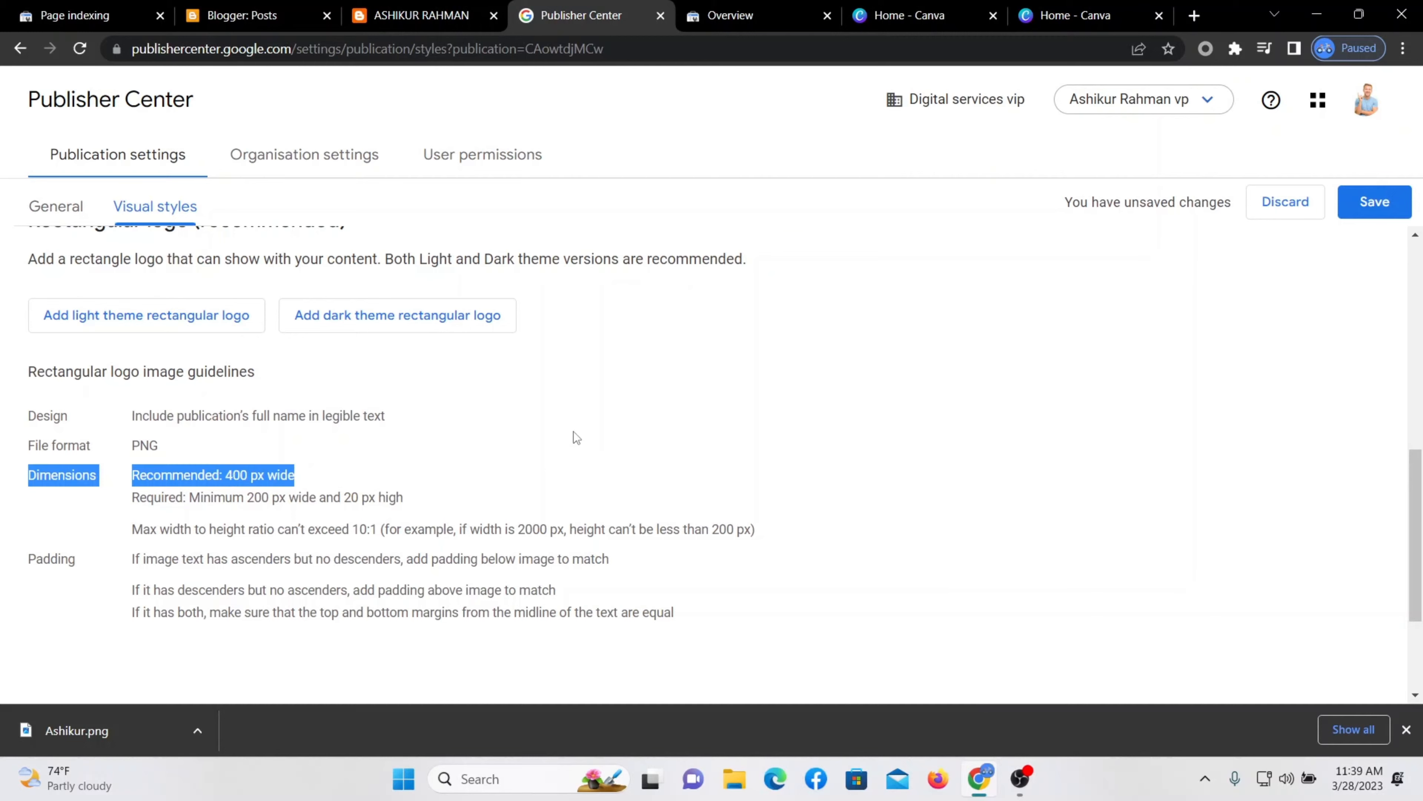
pyautogui.click(1075, 16)
pyautogui.click(1111, 321)
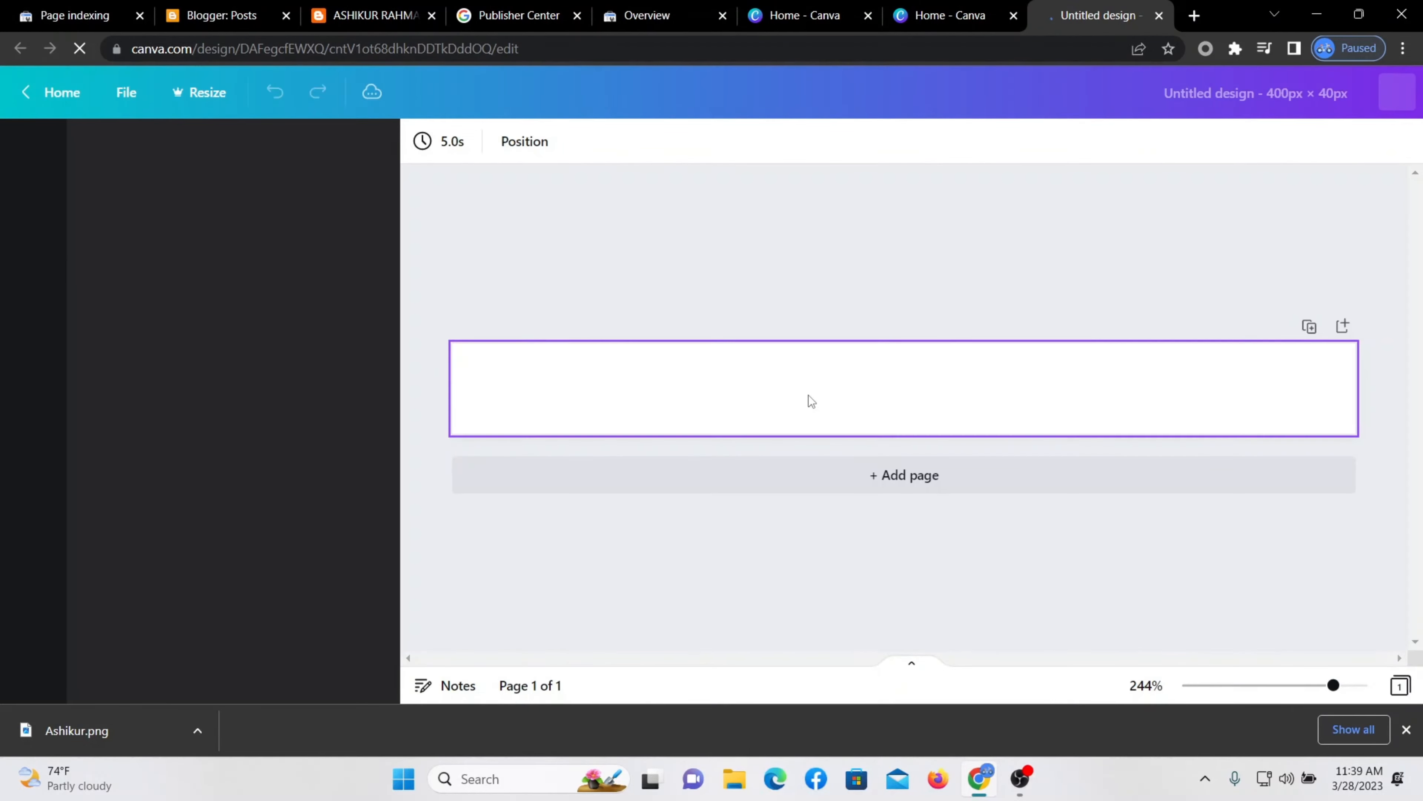
pyautogui.rightClick(803, 376)
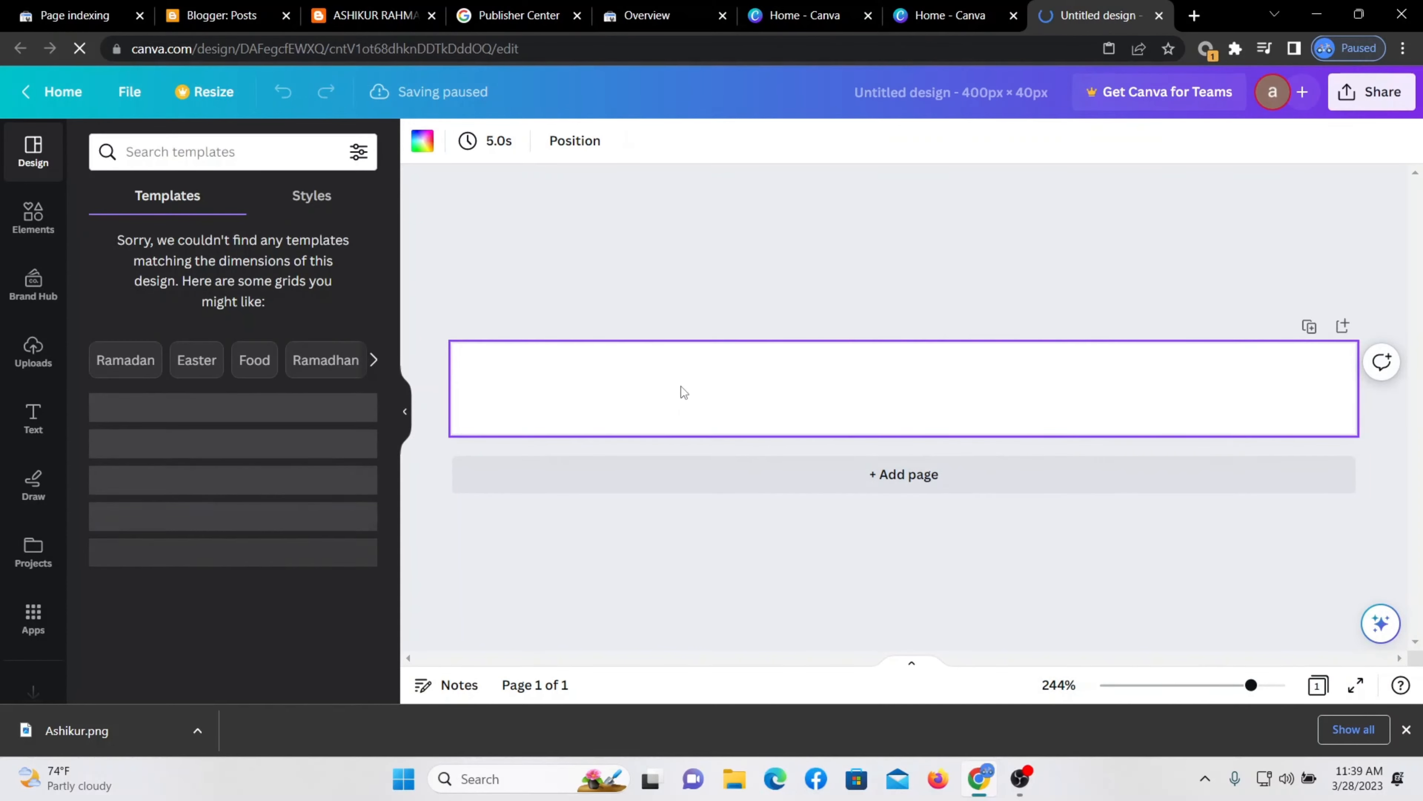
pyautogui.hotkey('ctrl', 'v')
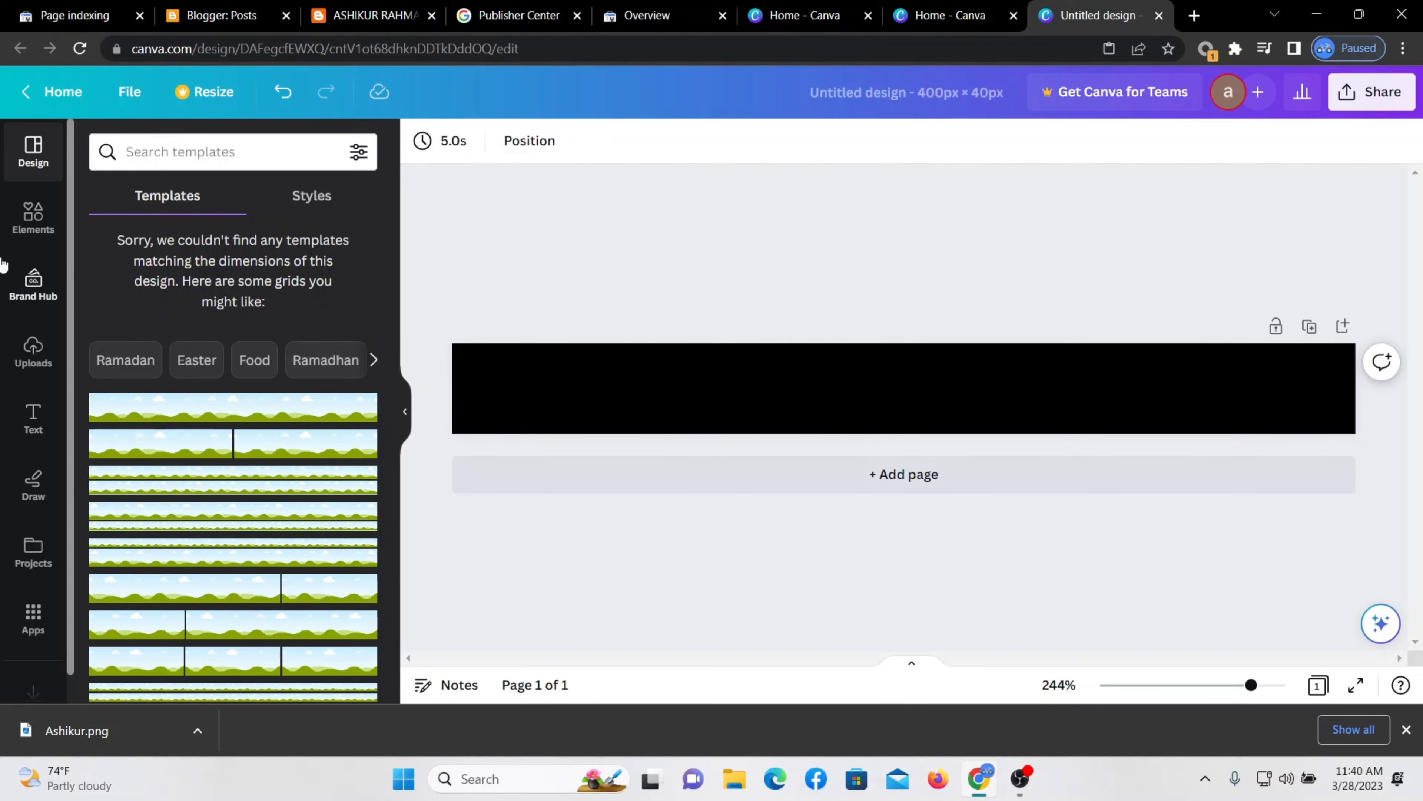
# Place the existing square logo design onto the black banner.
pyautogui.click(33, 285)
pyautogui.click(32, 352)
pyautogui.click(227, 197)
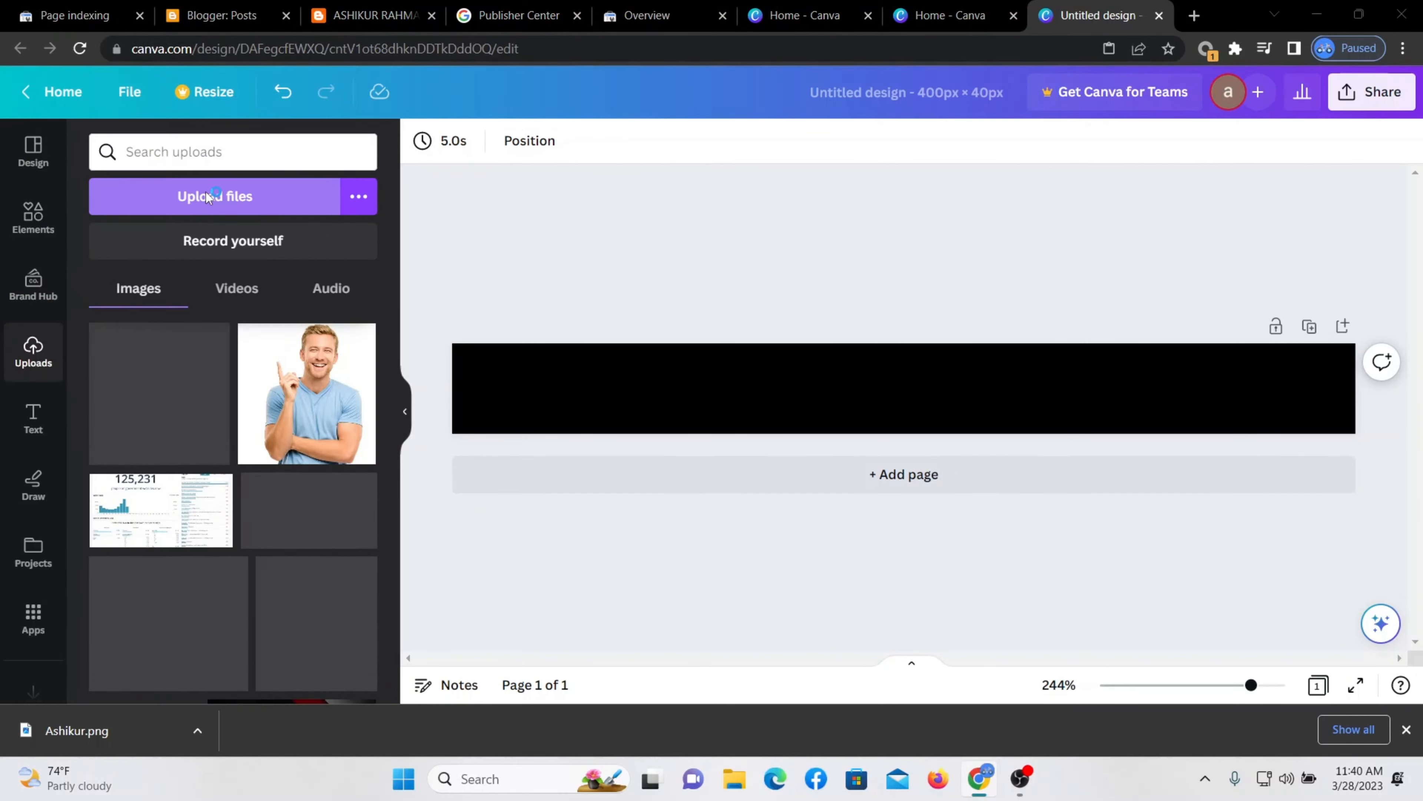
pyautogui.press('Escape')
pyautogui.click(33, 552)
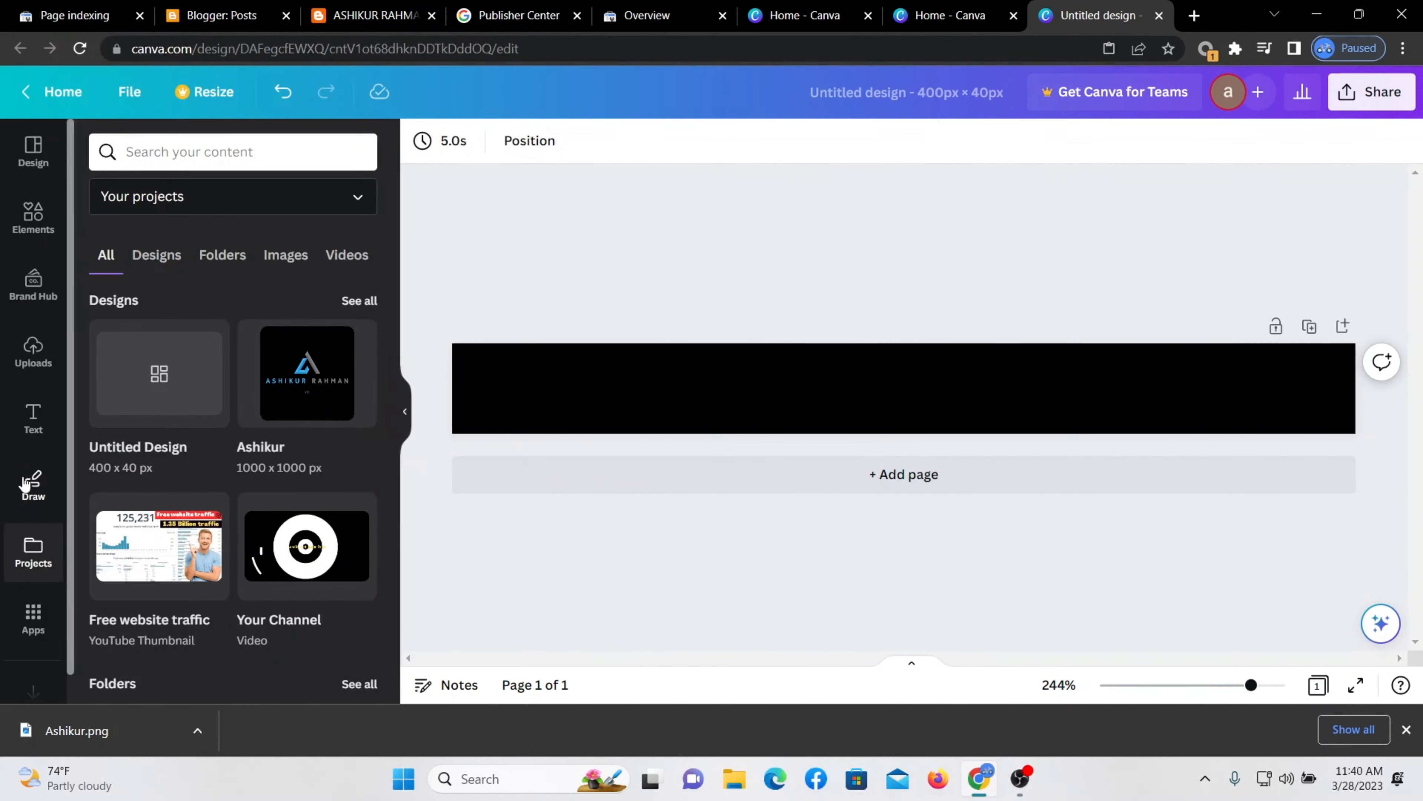
pyautogui.click(308, 365)
pyautogui.moveTo(135, 311); pyautogui.dragTo(842, 436)
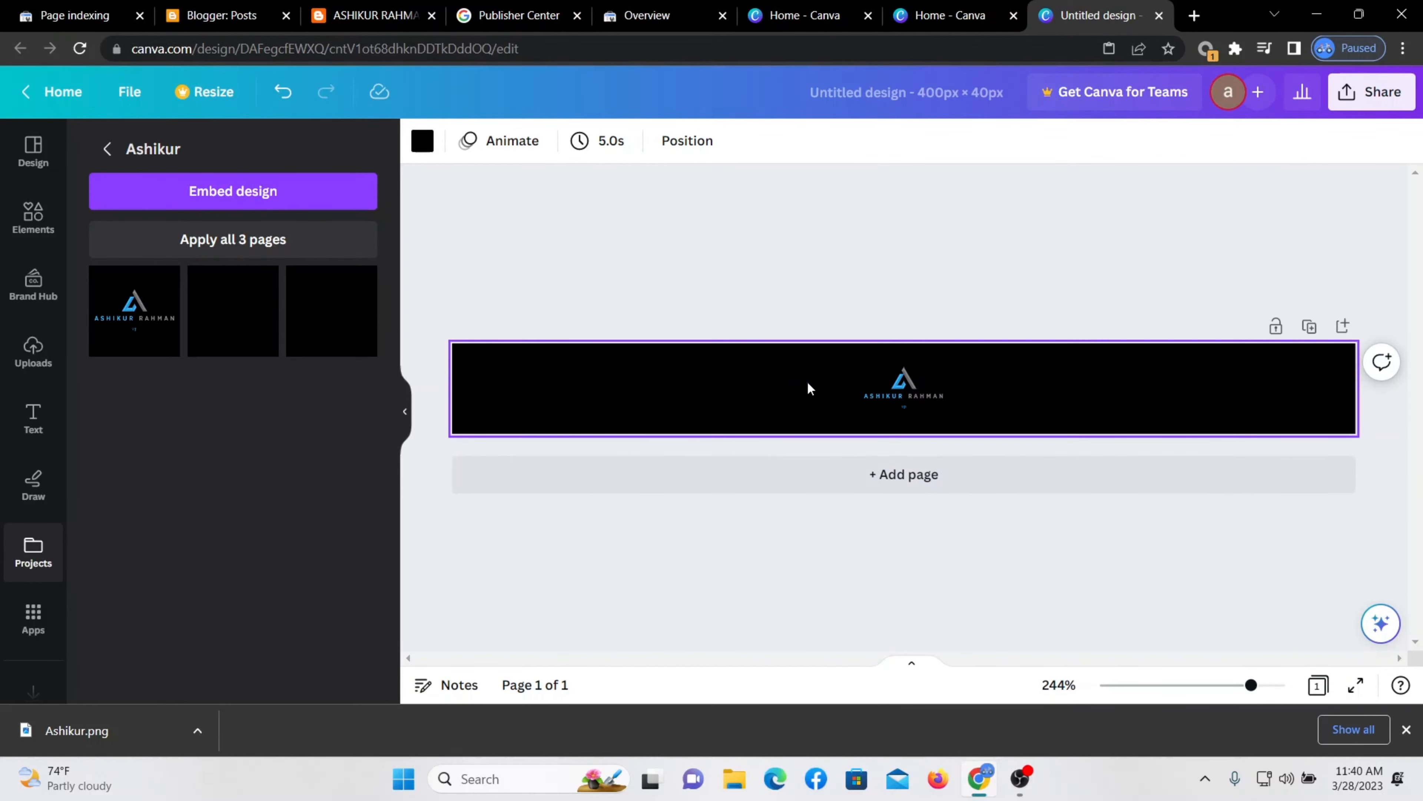
# Enlarge the logo icon and publication name text on the banner.
pyautogui.click(919, 396)
pyautogui.click(910, 387)
pyautogui.click(939, 406)
pyautogui.click(940, 400)
pyautogui.moveTo(948, 404)
pyautogui.mouseDown()
pyautogui.moveTo(1014, 414)
pyautogui.moveTo(943, 387)
pyautogui.moveTo(949, 375)
pyautogui.moveTo(934, 379)
pyautogui.moveTo(936, 416)
pyautogui.moveTo(887, 408)
pyautogui.moveTo(936, 414)
pyautogui.mouseUp()
pyautogui.click(904, 379)
pyautogui.click(1055, 400)
pyautogui.click(905, 407)
pyautogui.click(1105, 404)
# Download the 400 × 40 banner as a PNG, rechecking Publisher Center's format requirements.
pyautogui.click(130, 91)
pyautogui.click(129, 473)
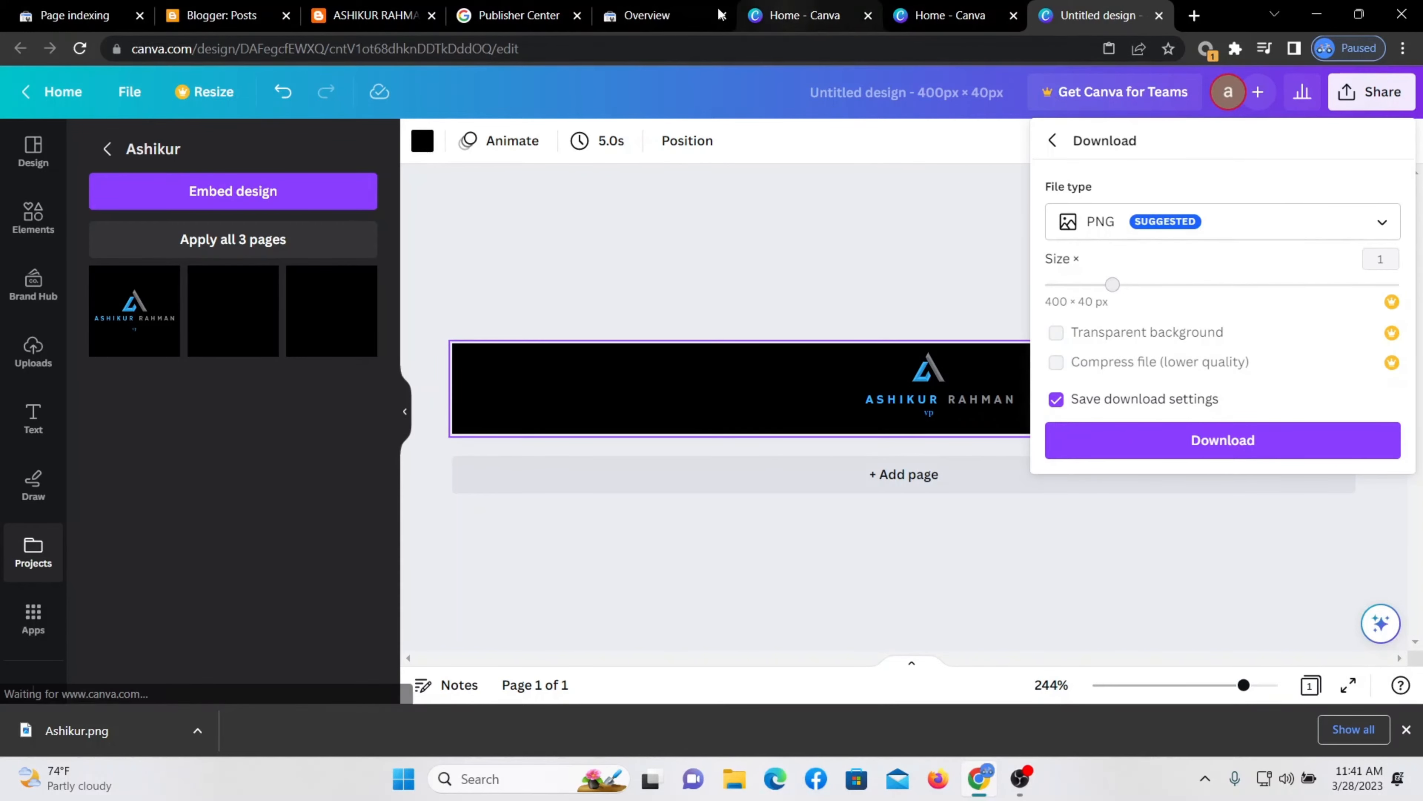
pyautogui.click(518, 15)
pyautogui.click(505, 465)
pyautogui.moveTo(169, 446); pyautogui.dragTo(29, 447)
pyautogui.click(635, 457)
pyautogui.moveTo(191, 474); pyautogui.dragTo(197, 475)
pyautogui.click(1099, 16)
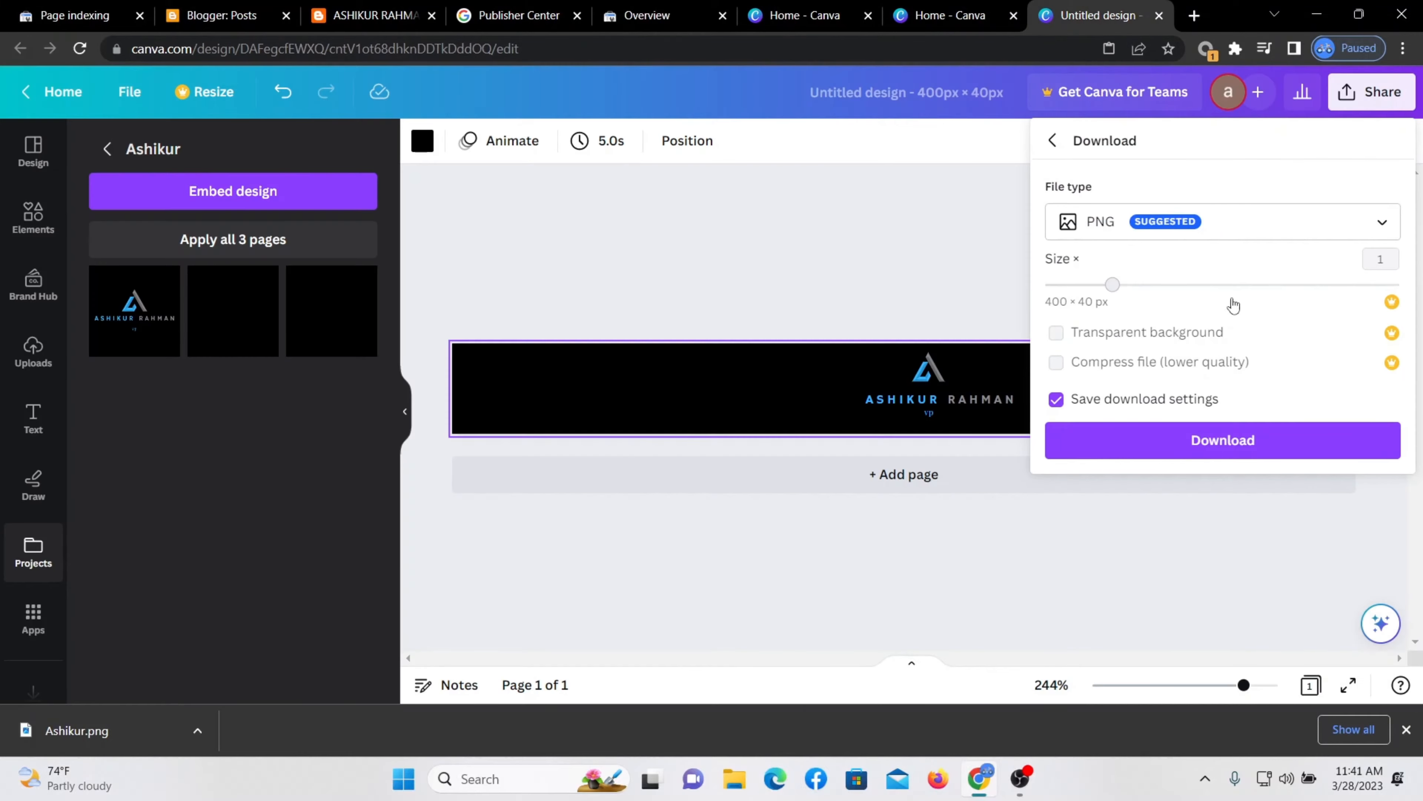
pyautogui.click(1202, 442)
pyautogui.click(518, 15)
# Upload 'Untitled design (2).png' as the dark theme rectangular logo.
pyautogui.click(868, 413)
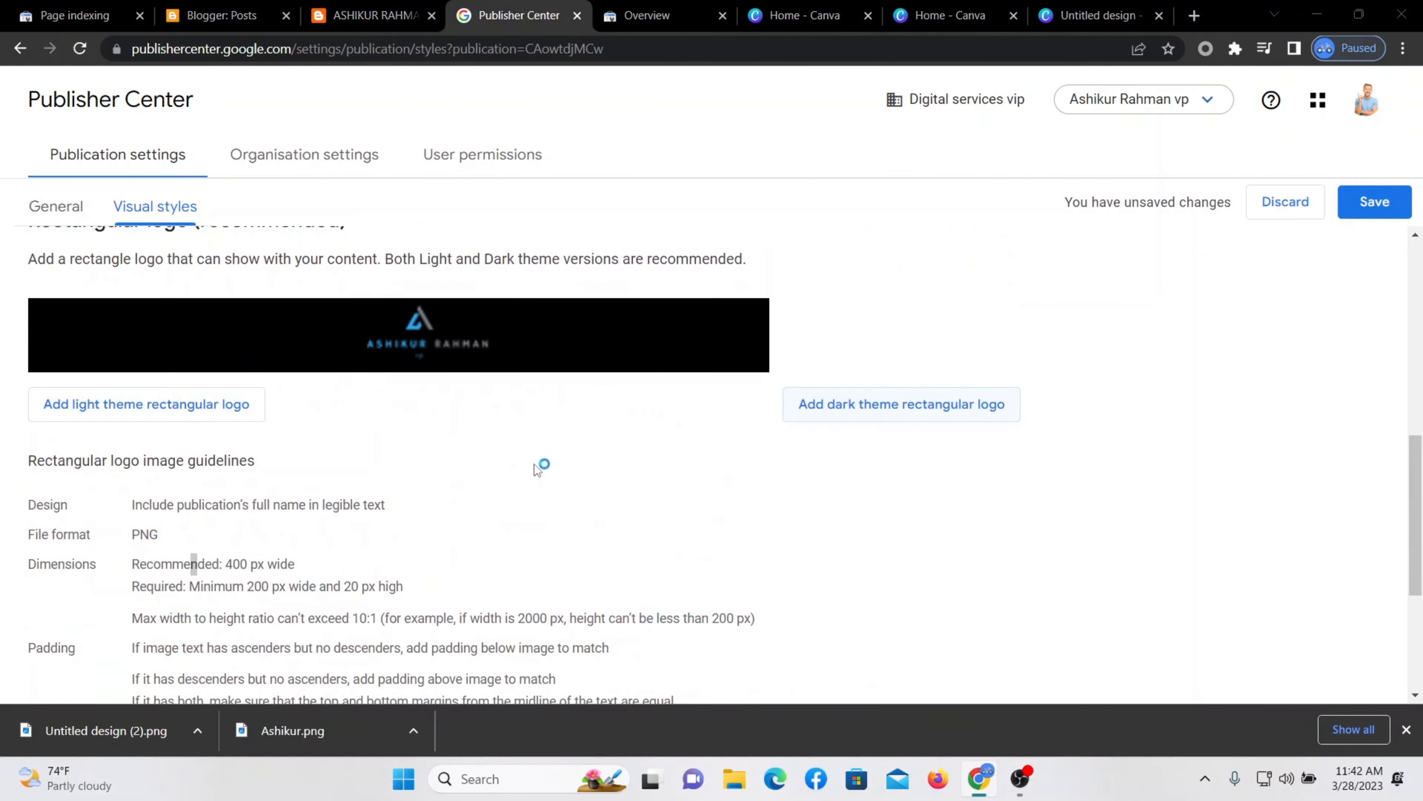
pyautogui.click(240, 173)
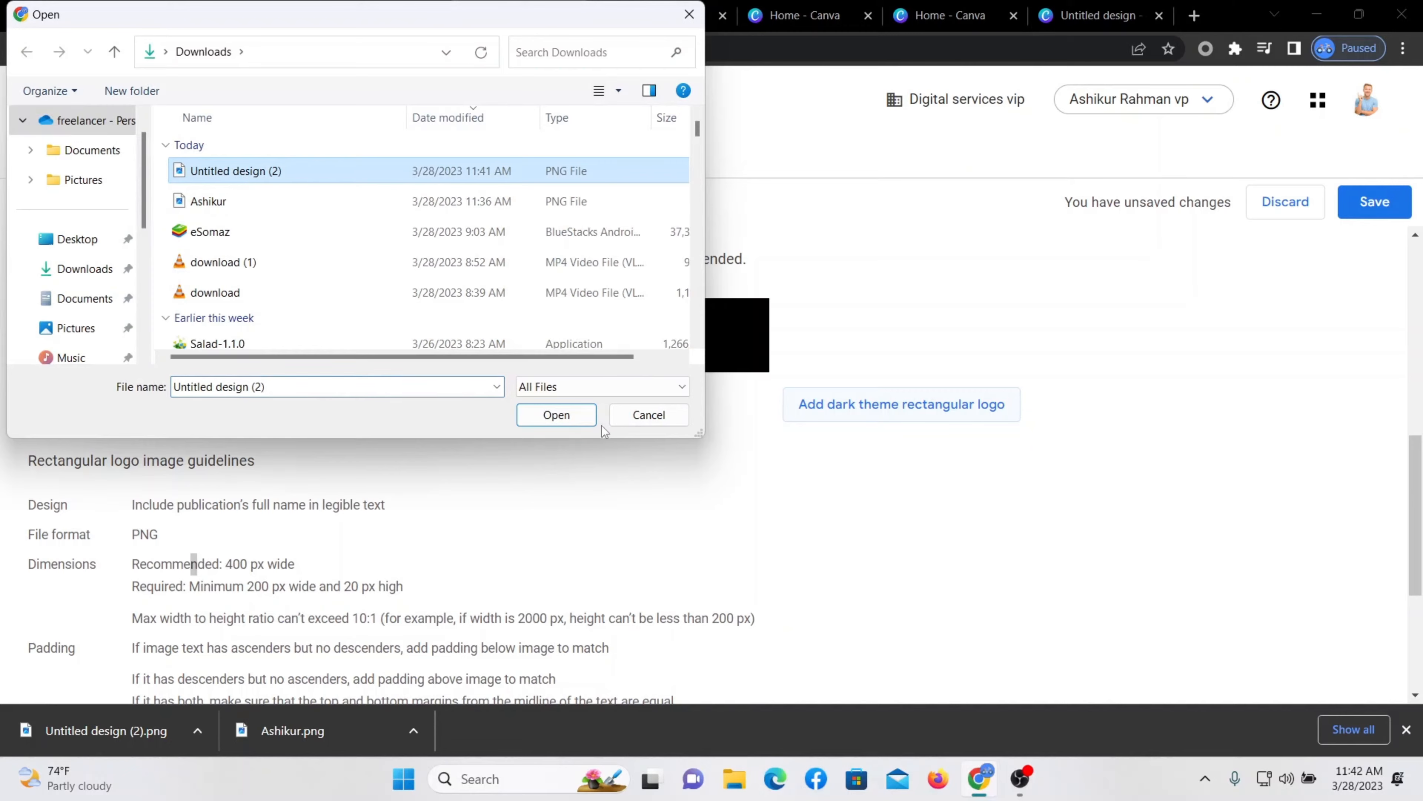
pyautogui.click(566, 418)
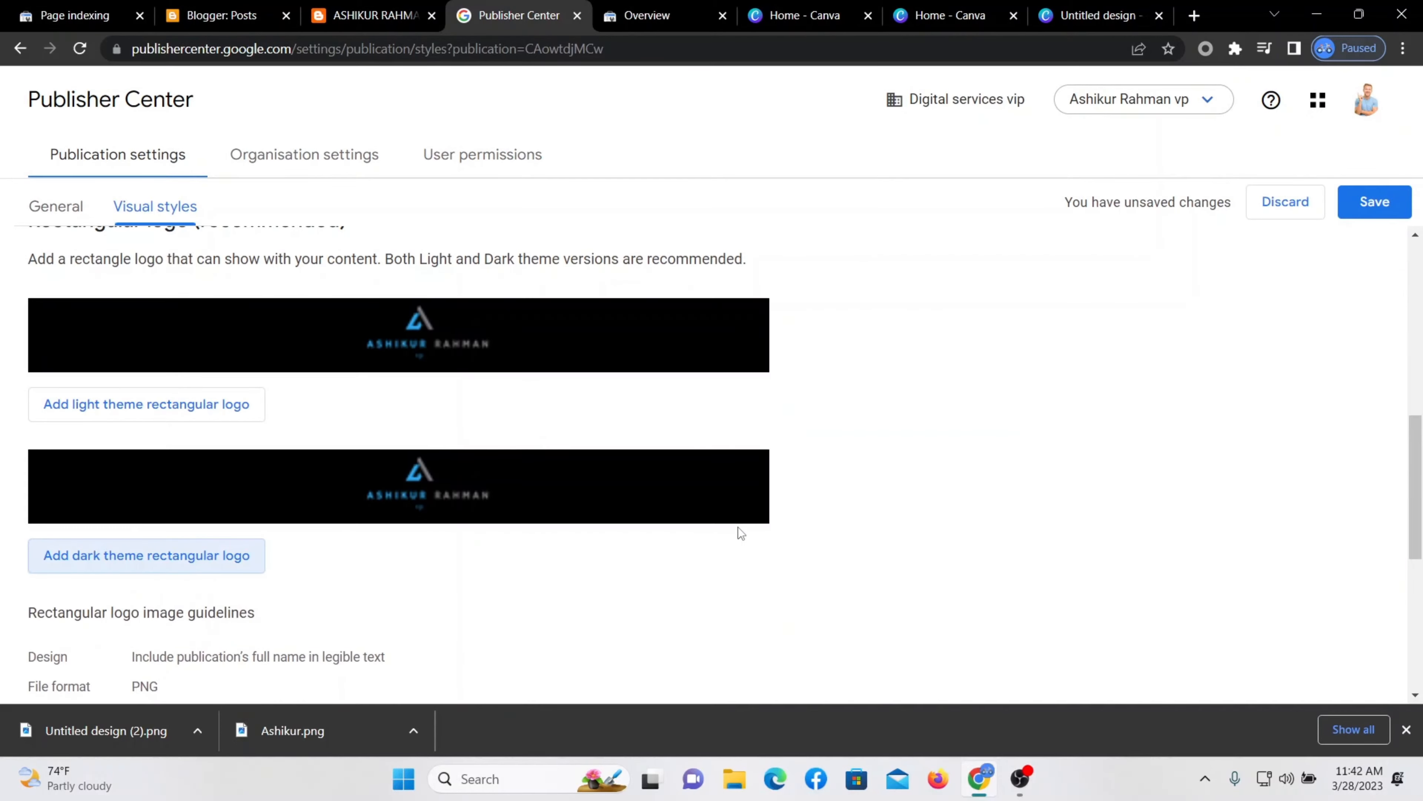
pyautogui.scroll(-5, 562, 500)
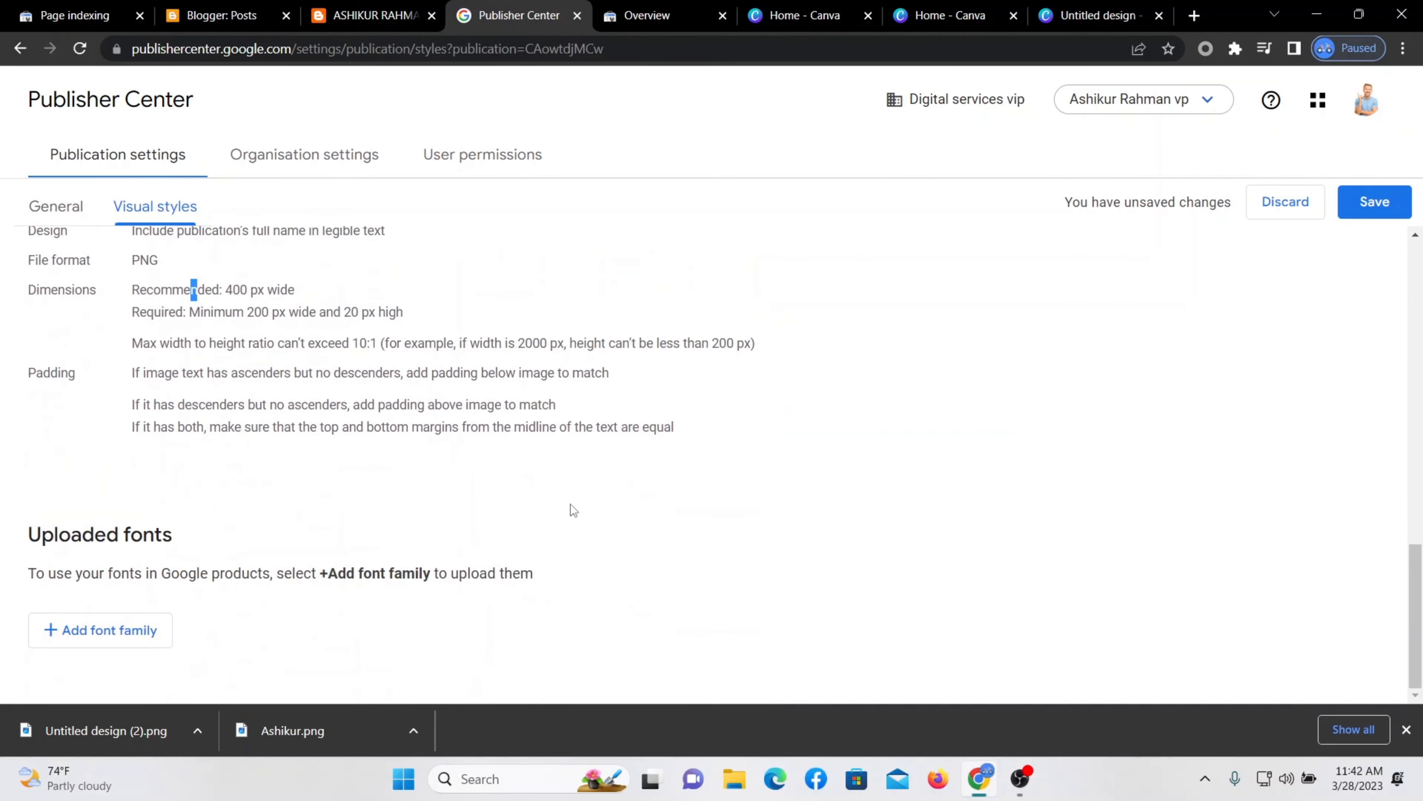
pyautogui.scroll(9, 570, 504)
pyautogui.scroll(4, 568, 429)
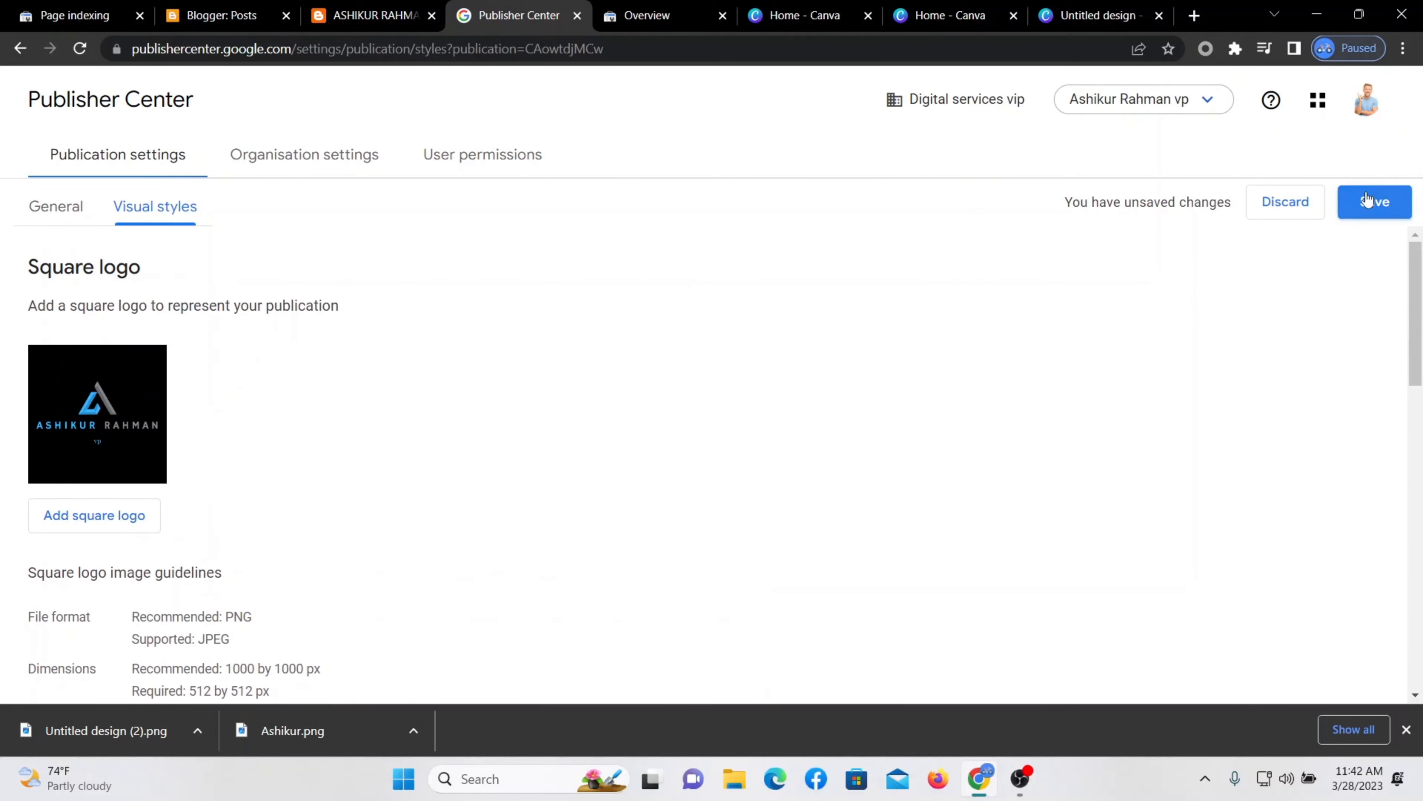
# Save the visual style changes and move on to the General settings.
pyautogui.click(1374, 202)
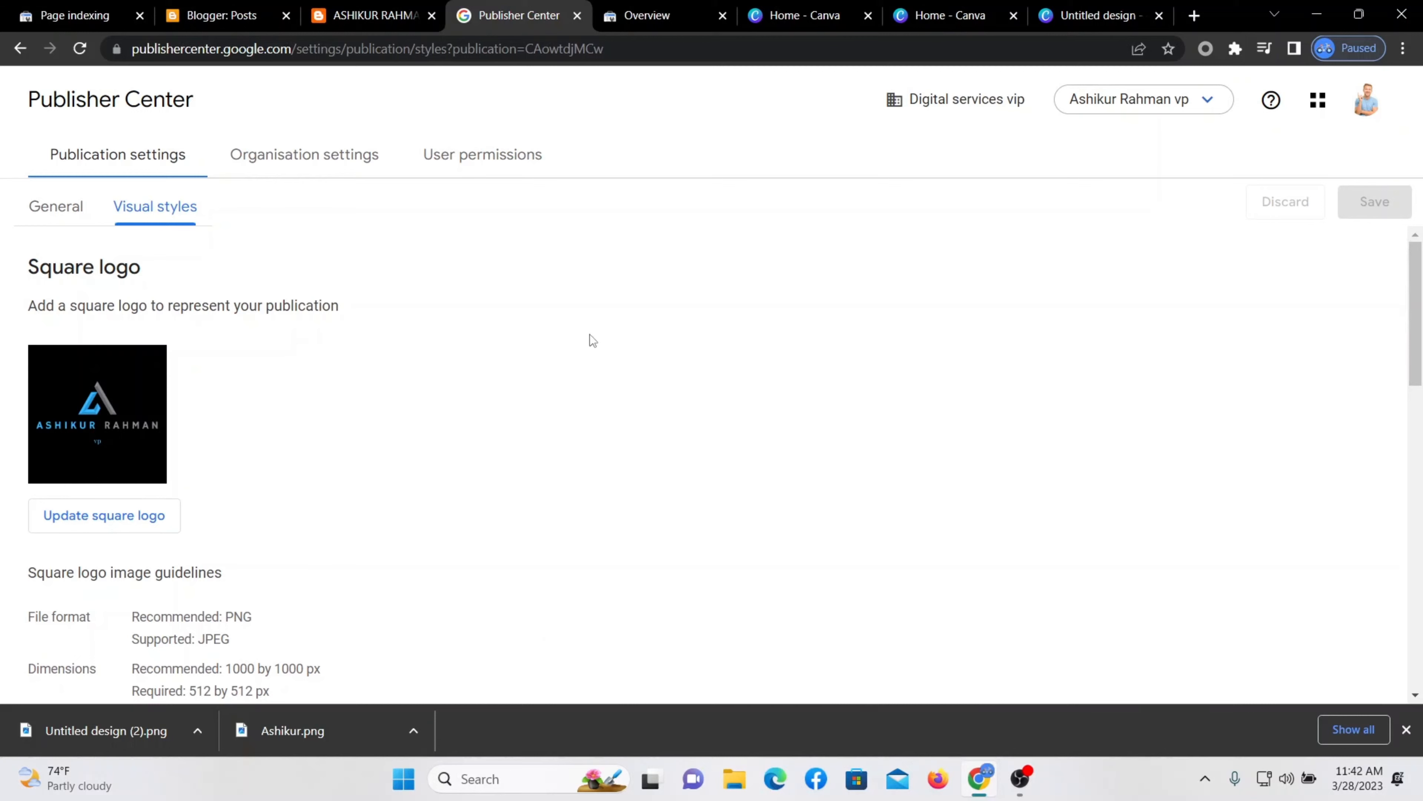
pyautogui.scroll(-2, 285, 436)
pyautogui.scroll(2, 119, 318)
pyautogui.click(74, 218)
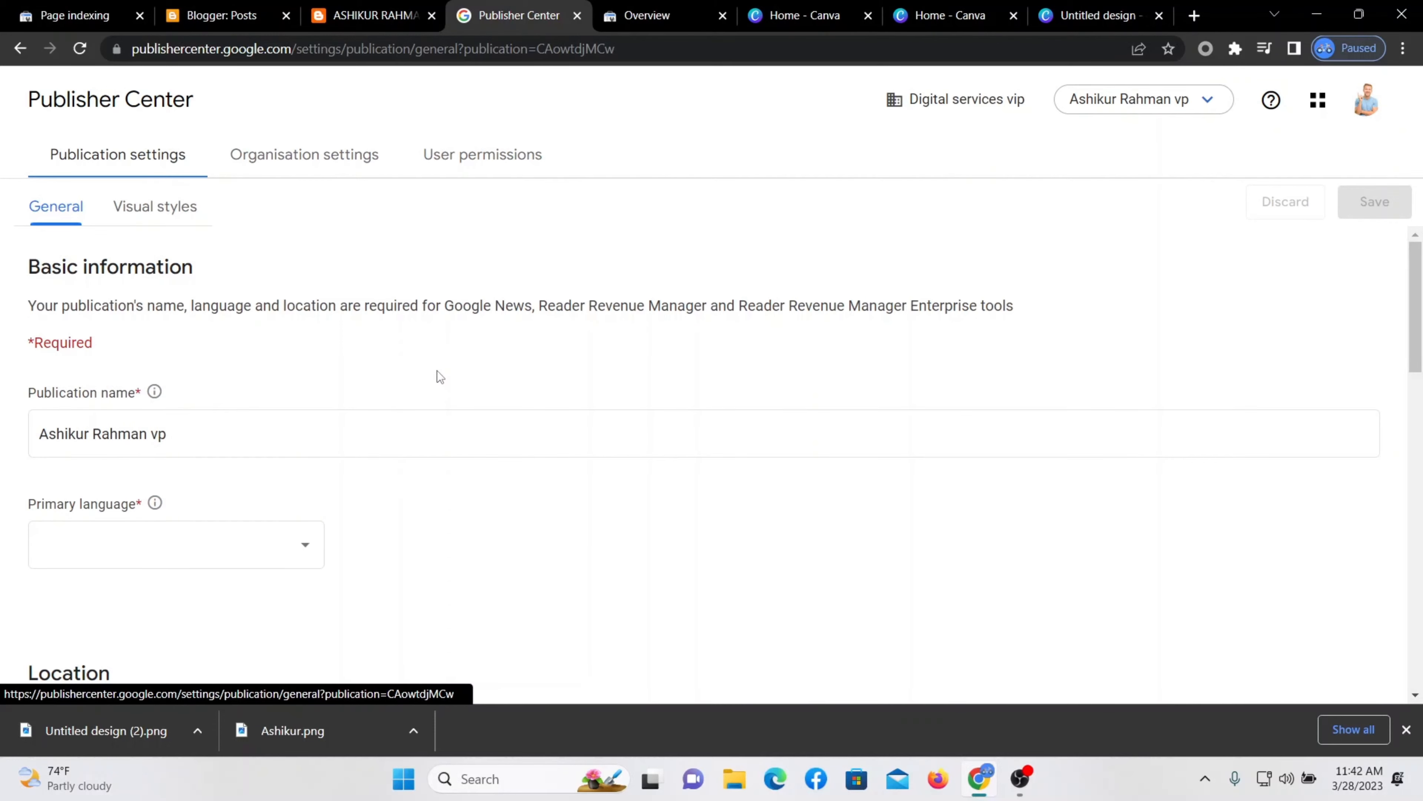
# Set the publication's primary language to English.
pyautogui.click(297, 430)
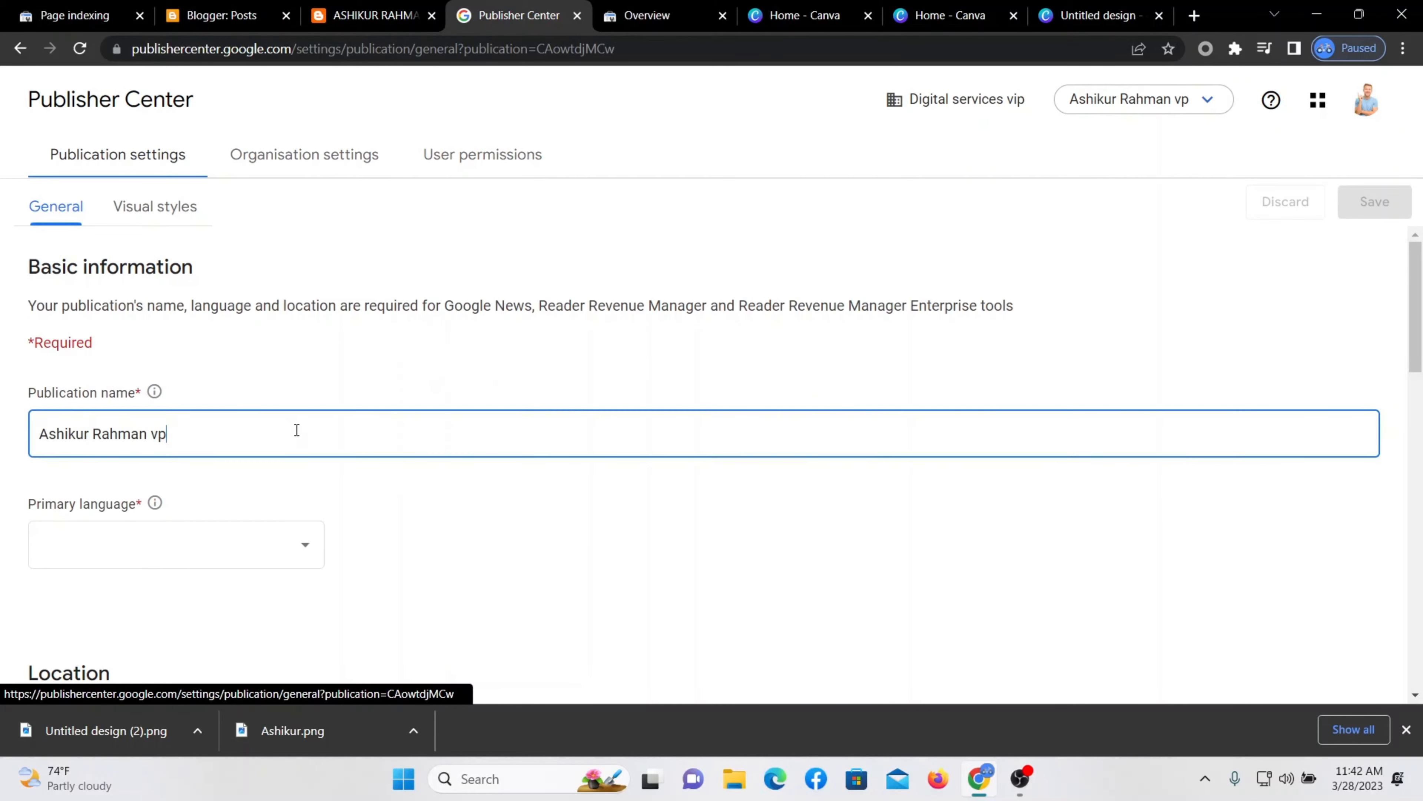
pyautogui.scroll(-1, 358, 430)
pyautogui.scroll(-1, 357, 431)
pyautogui.click(302, 460)
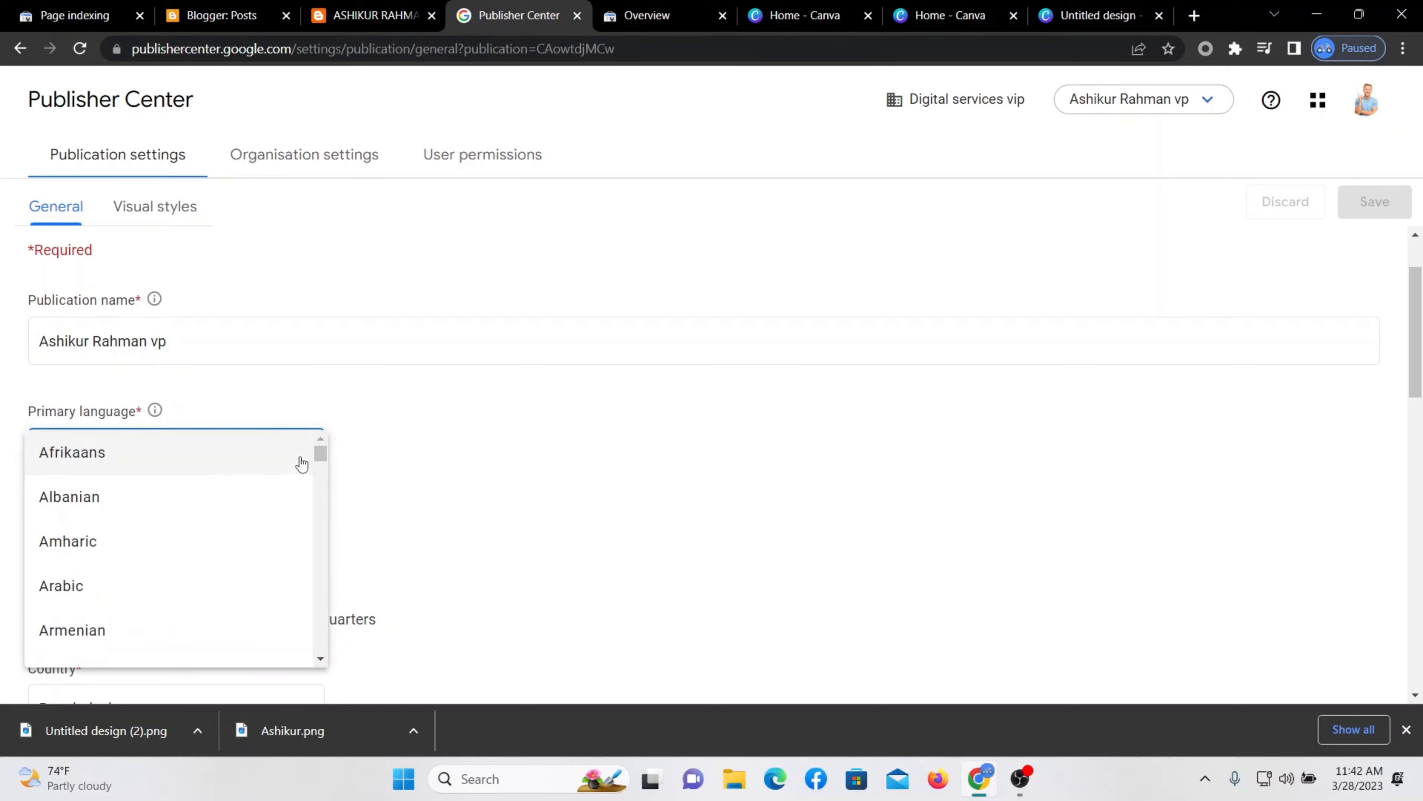
pyautogui.scroll(-7, 143, 543)
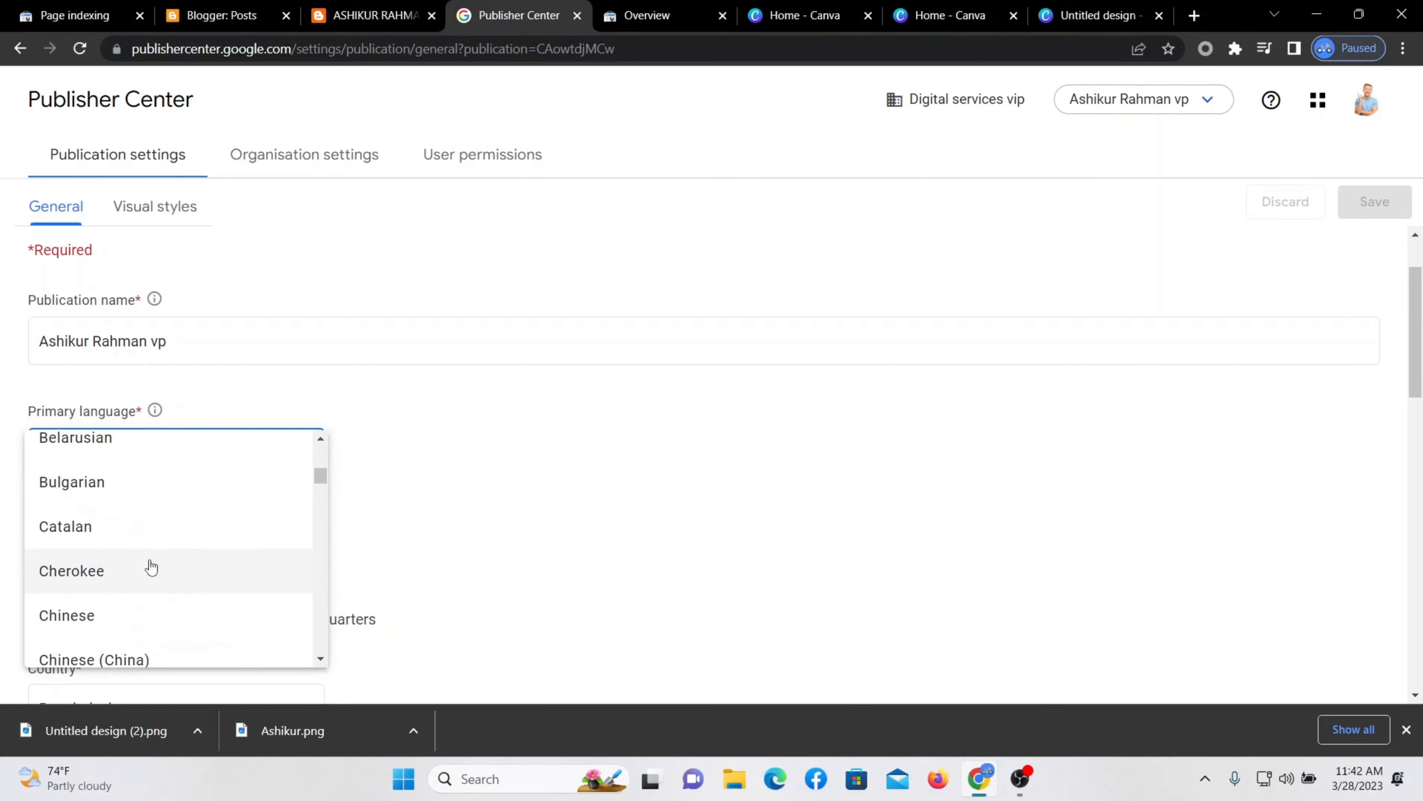
pyautogui.scroll(-6, 132, 591)
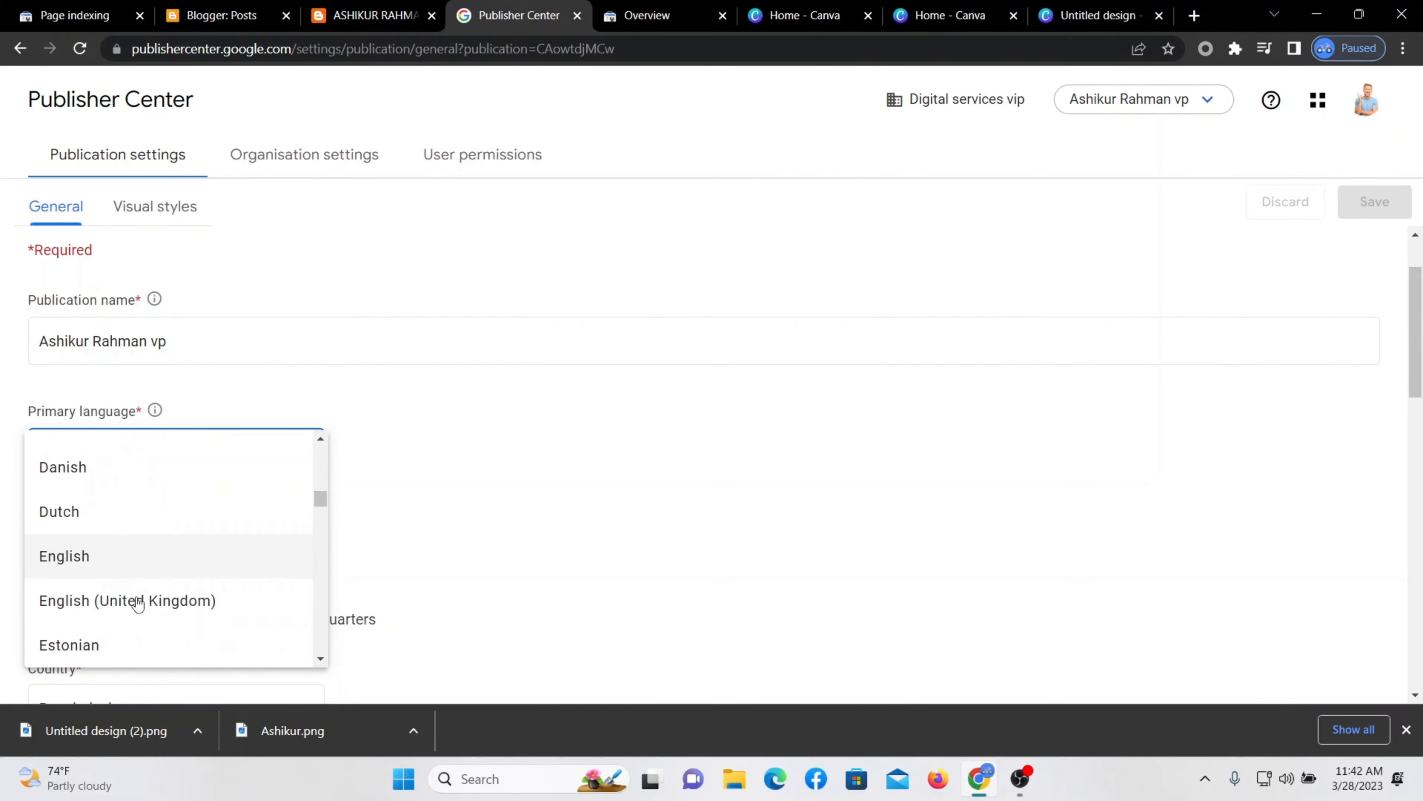
pyautogui.click(105, 559)
# Confirm the website property URL shows VERIFIED and save the General settings.
pyautogui.scroll(-1, 228, 531)
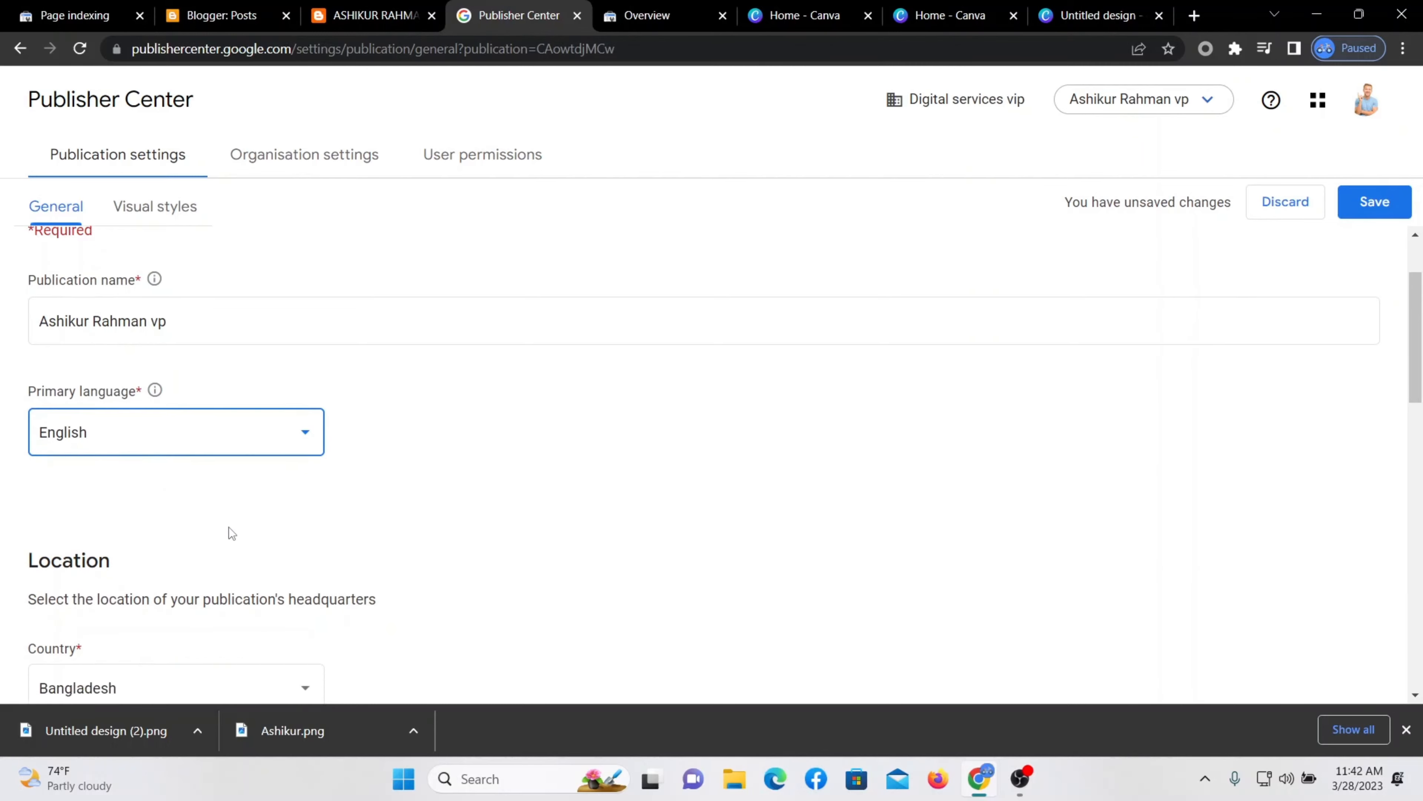
pyautogui.scroll(-5, 169, 504)
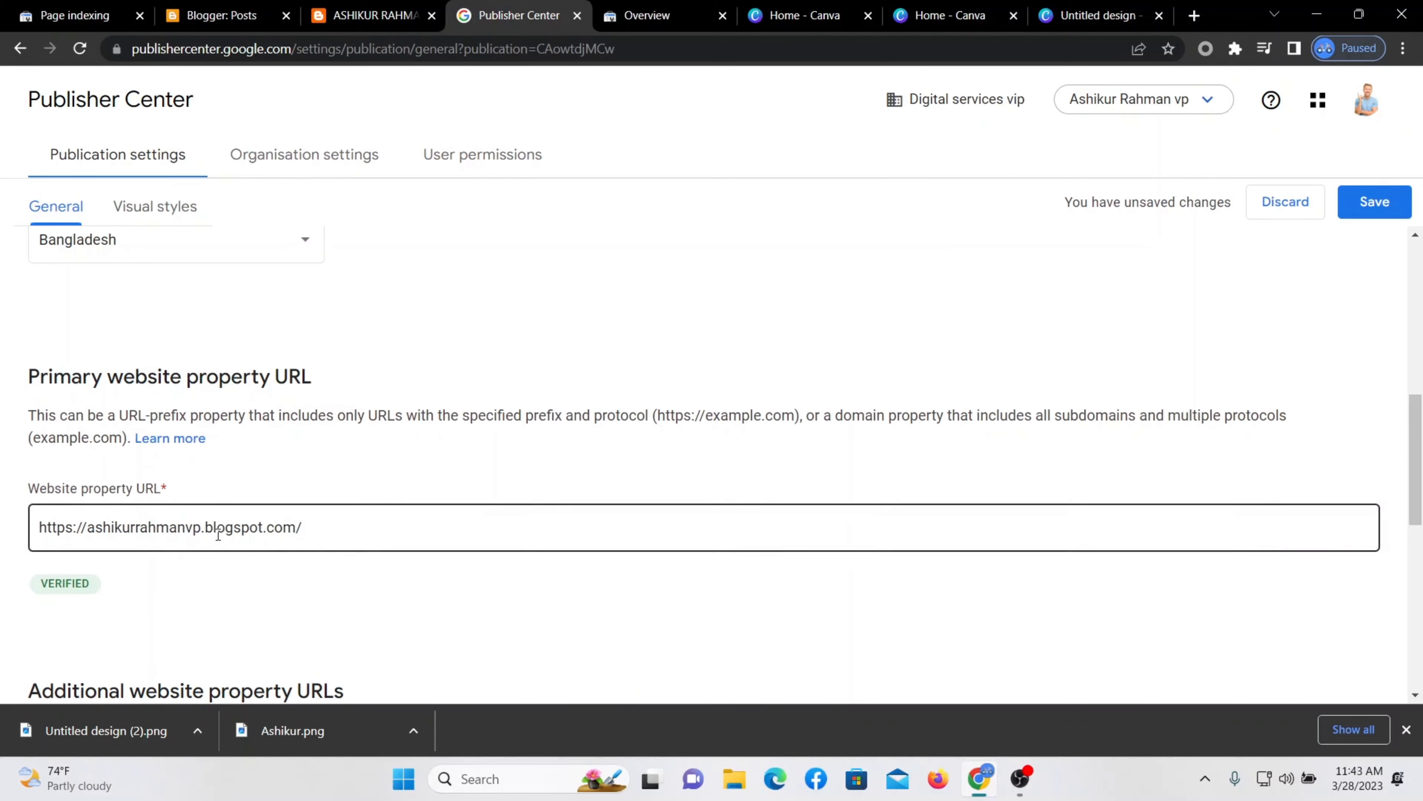
pyautogui.scroll(-1, 224, 525)
pyautogui.moveTo(137, 499); pyautogui.dragTo(12, 476)
pyautogui.click(258, 535)
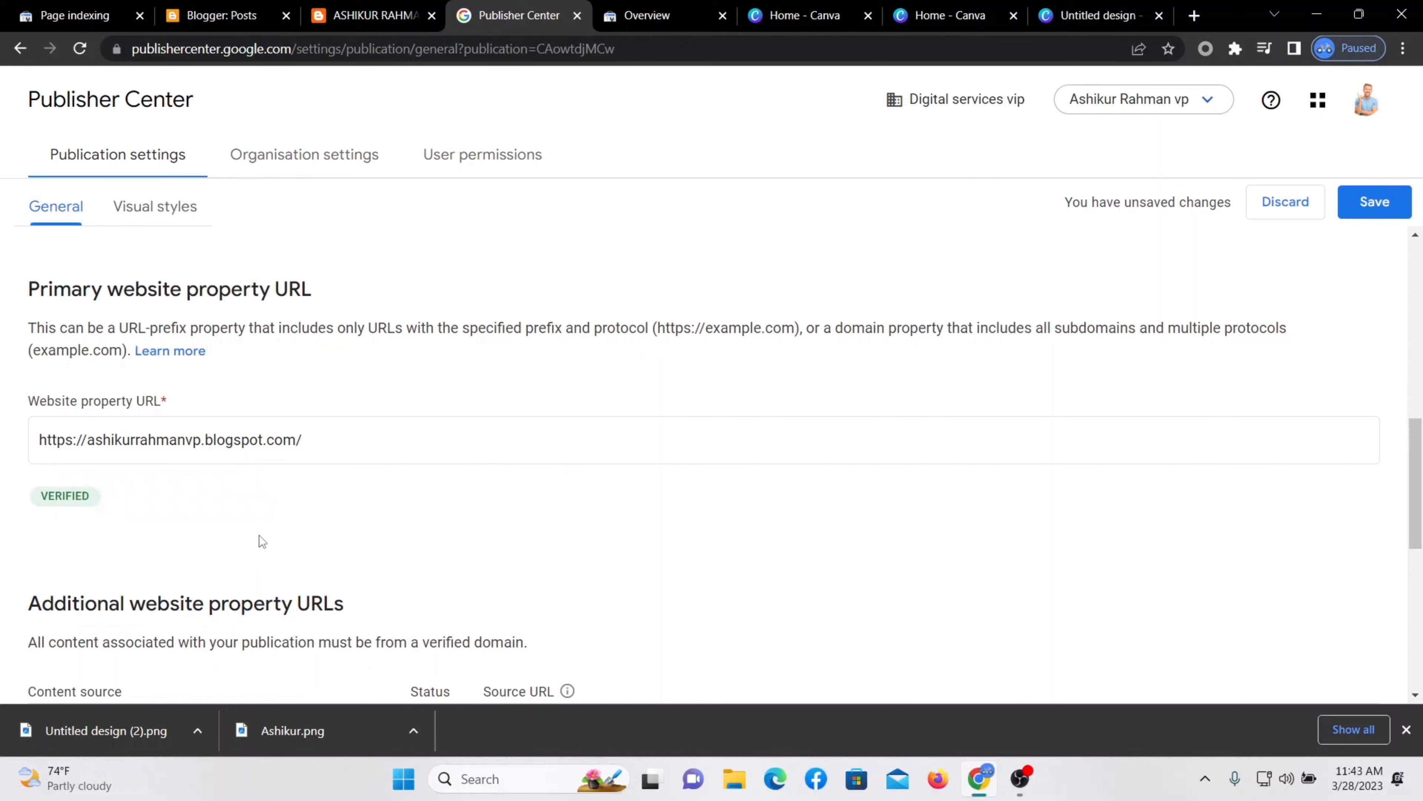
pyautogui.scroll(-1, 218, 527)
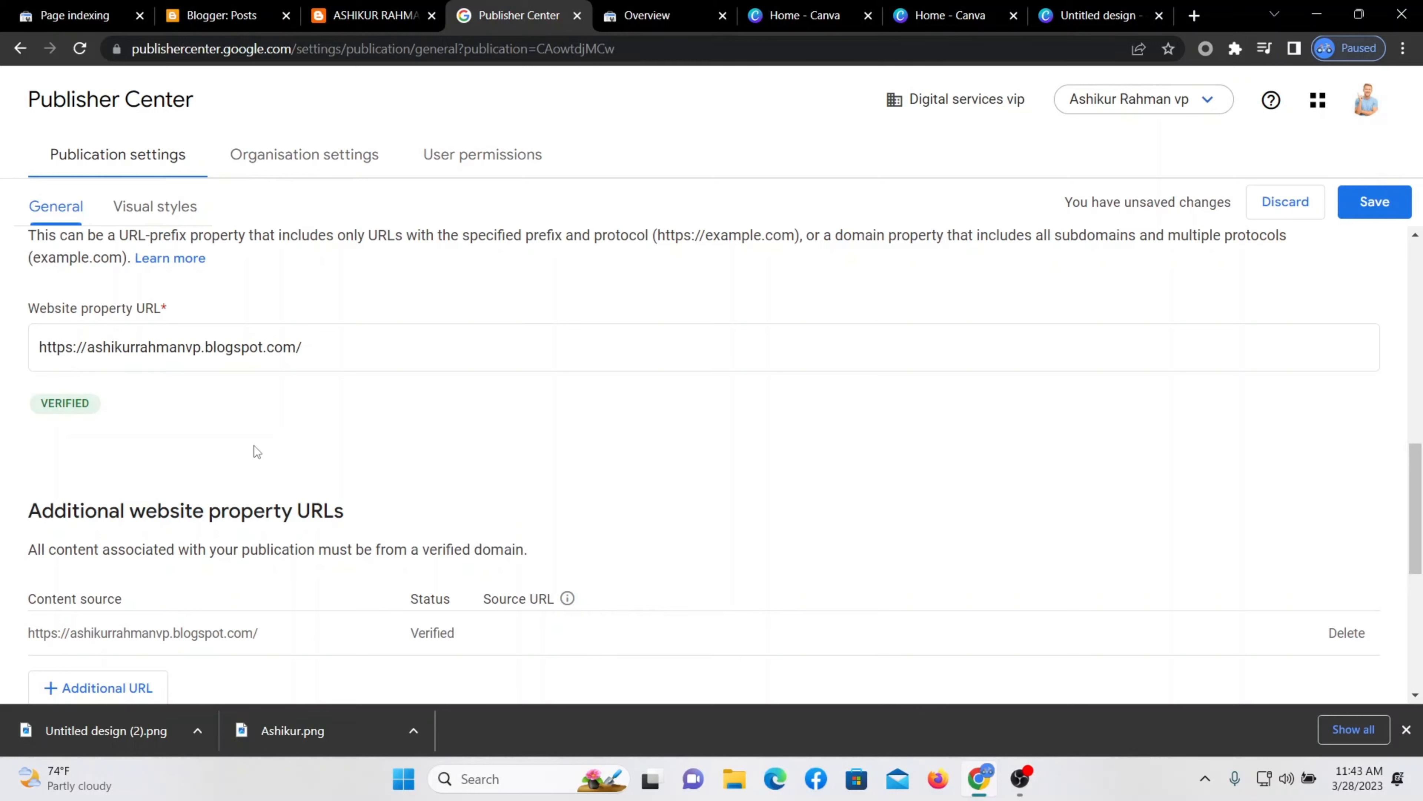
pyautogui.doubleClick(44, 405)
pyautogui.click(350, 413)
pyautogui.scroll(10, 356, 611)
pyautogui.click(1374, 202)
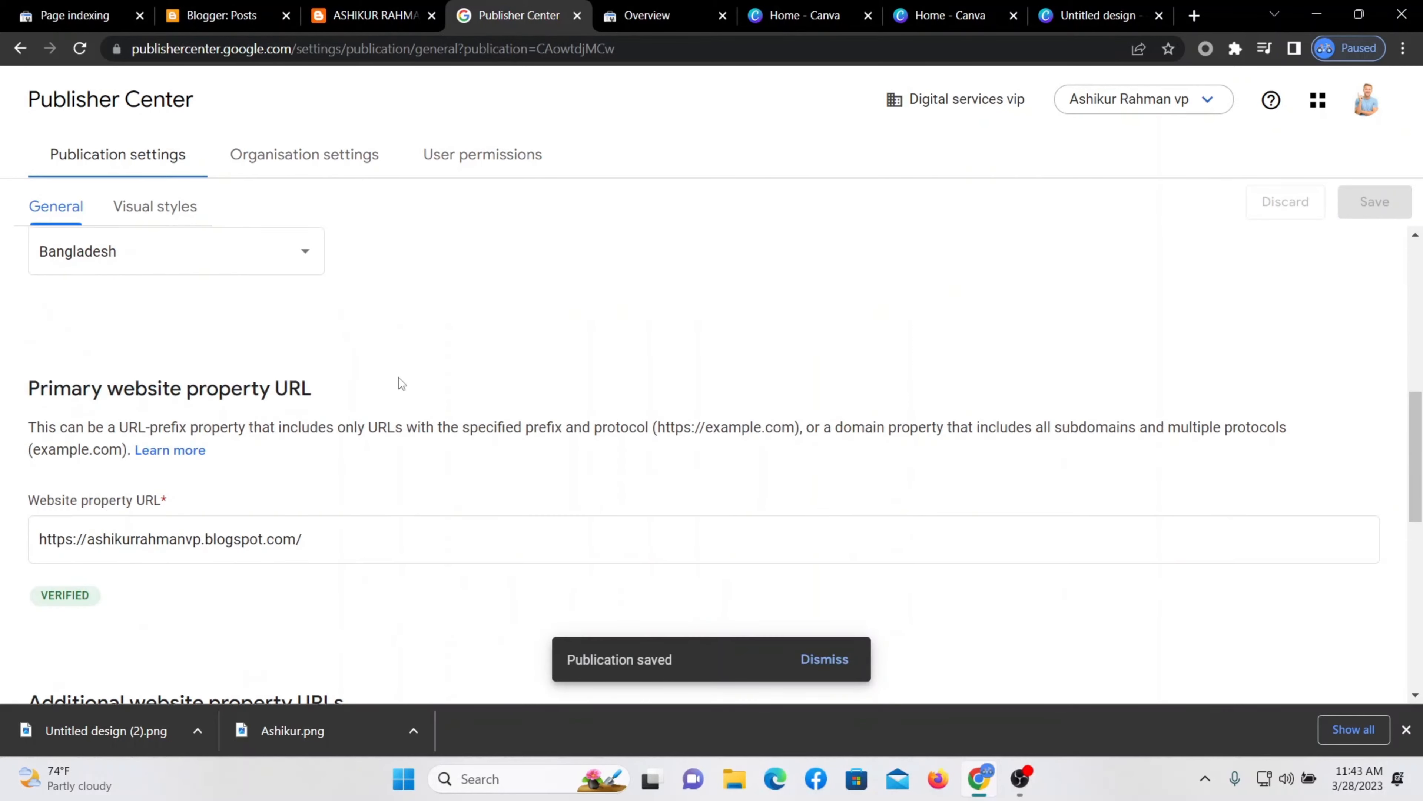
pyautogui.click(140, 219)
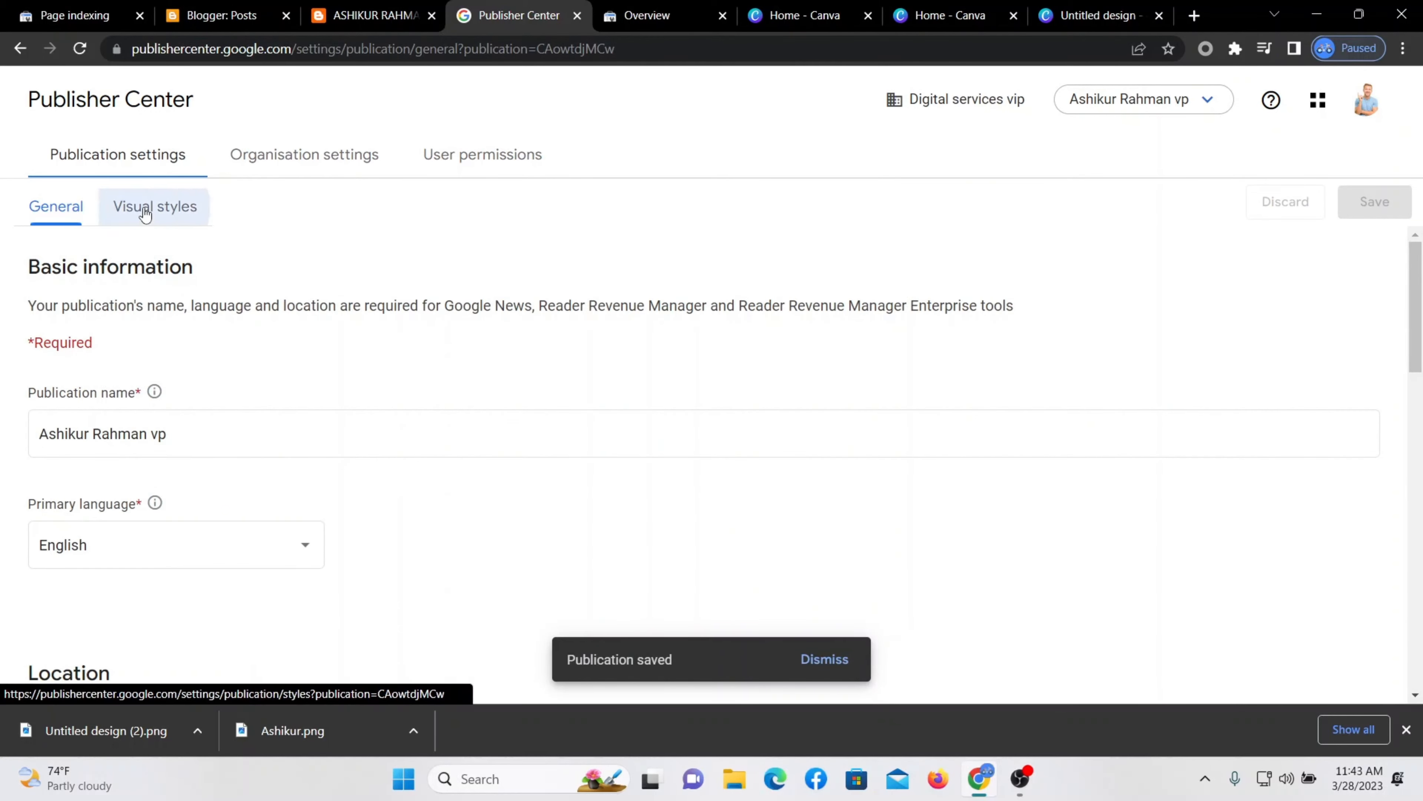
# Review the organisation name and User permissions, keeping Entire organisation as the scope.
pyautogui.scroll(-15, 224, 245)
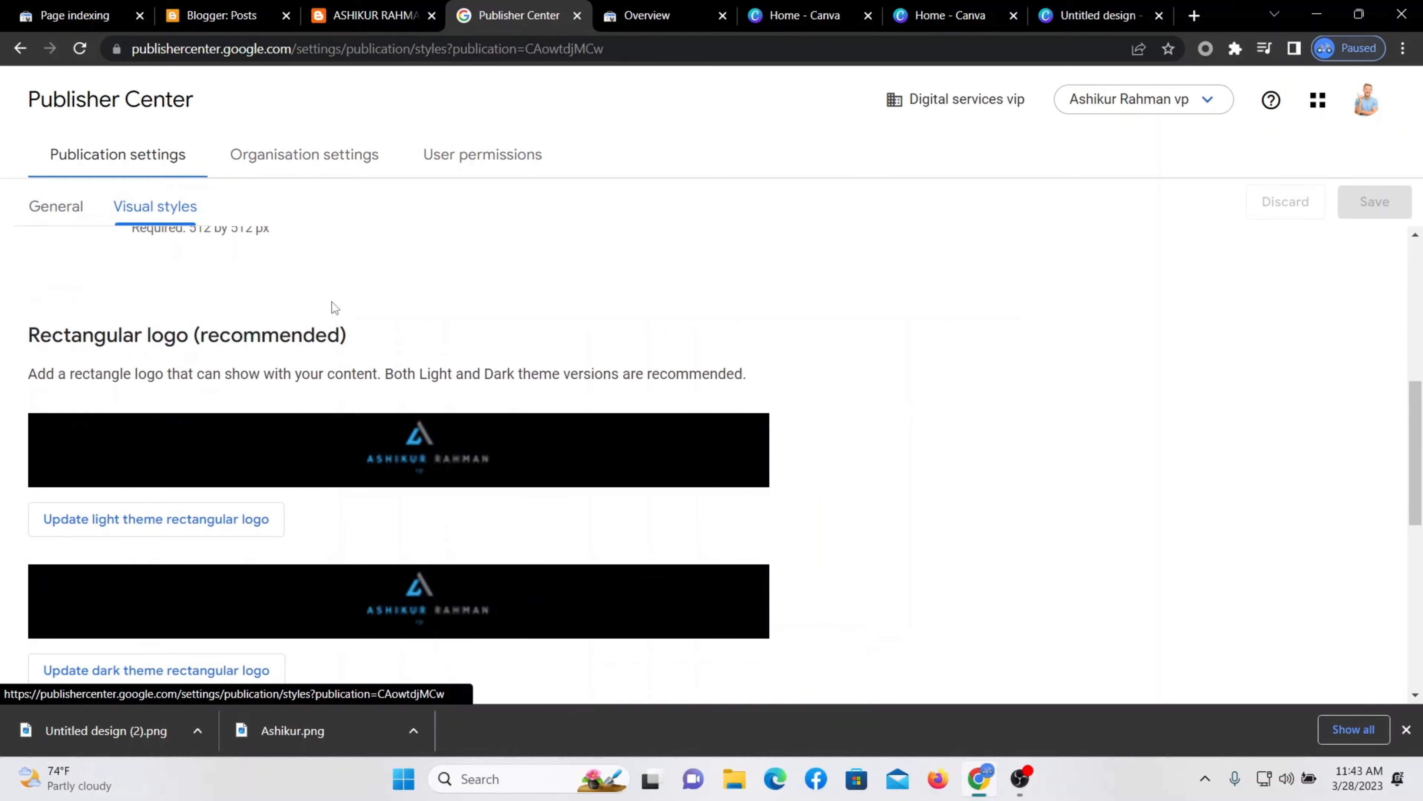
pyautogui.scroll(10, 360, 327)
pyautogui.scroll(5, 346, 300)
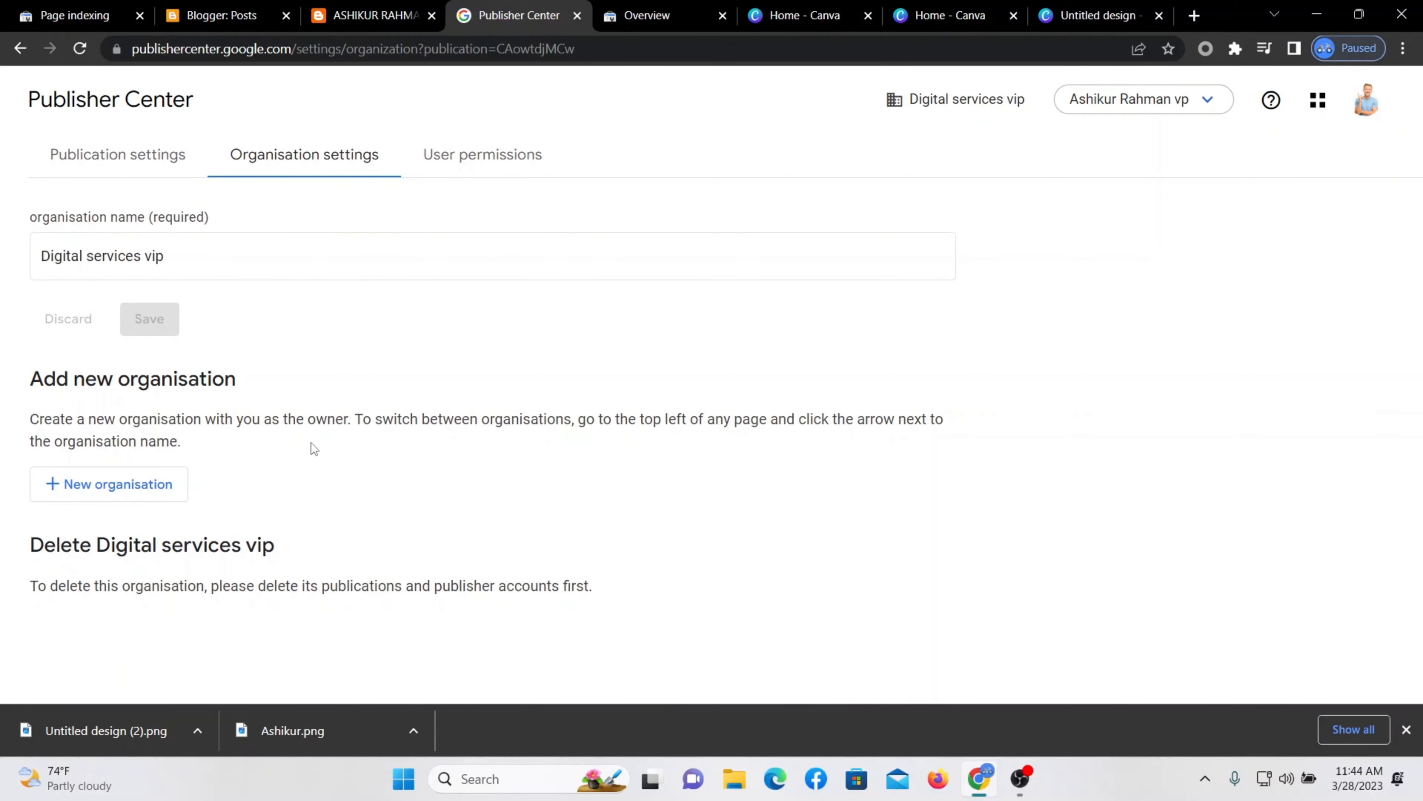
pyautogui.click(291, 247)
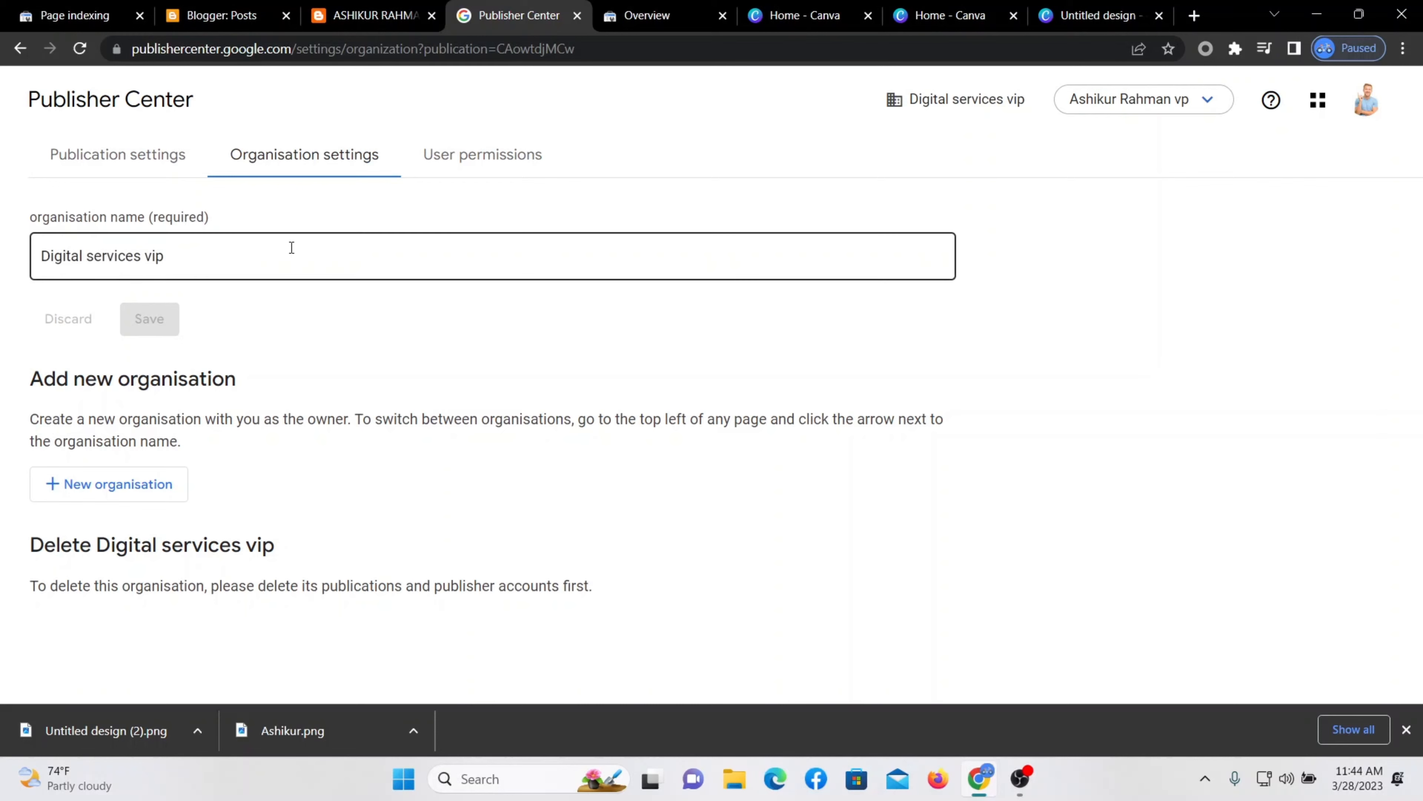
pyautogui.click(279, 290)
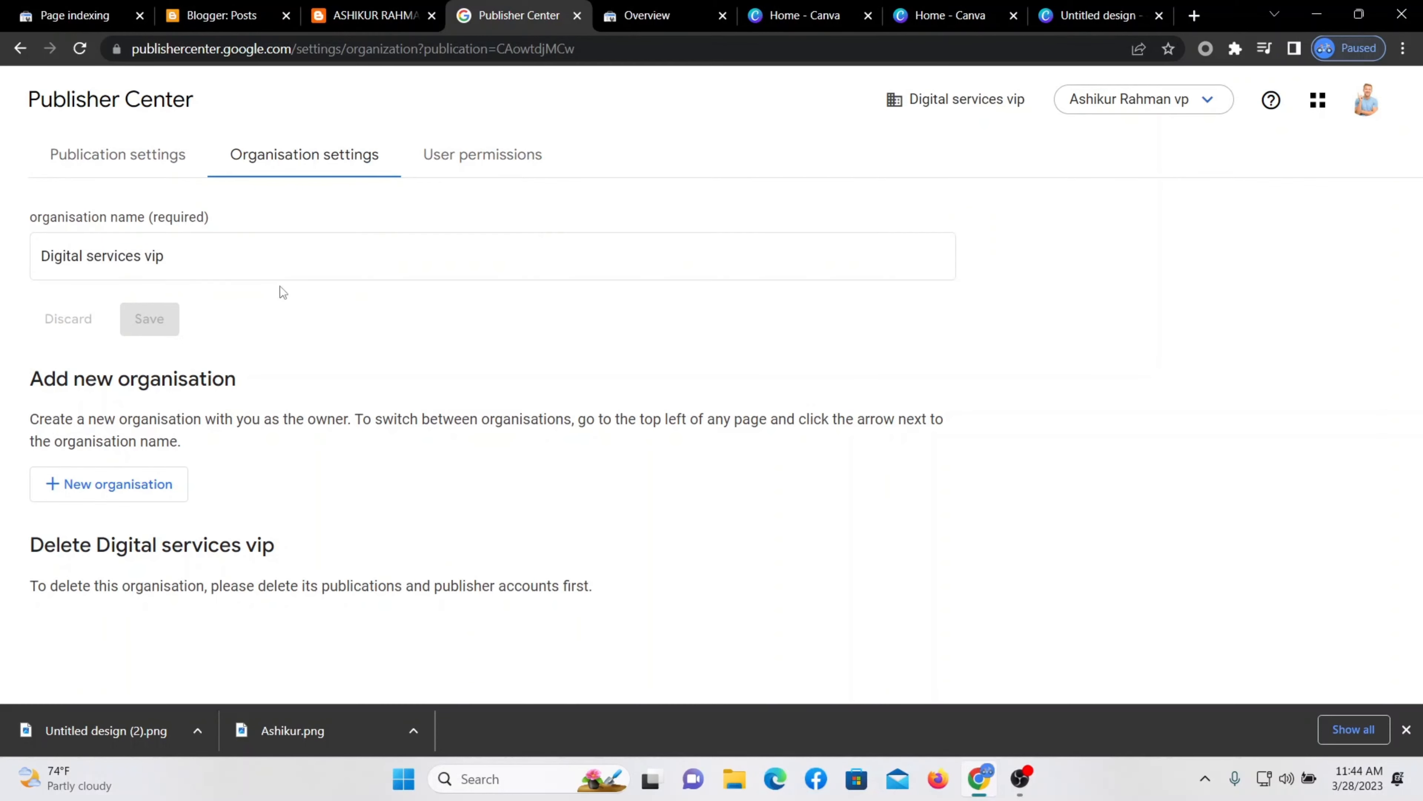
pyautogui.click(481, 156)
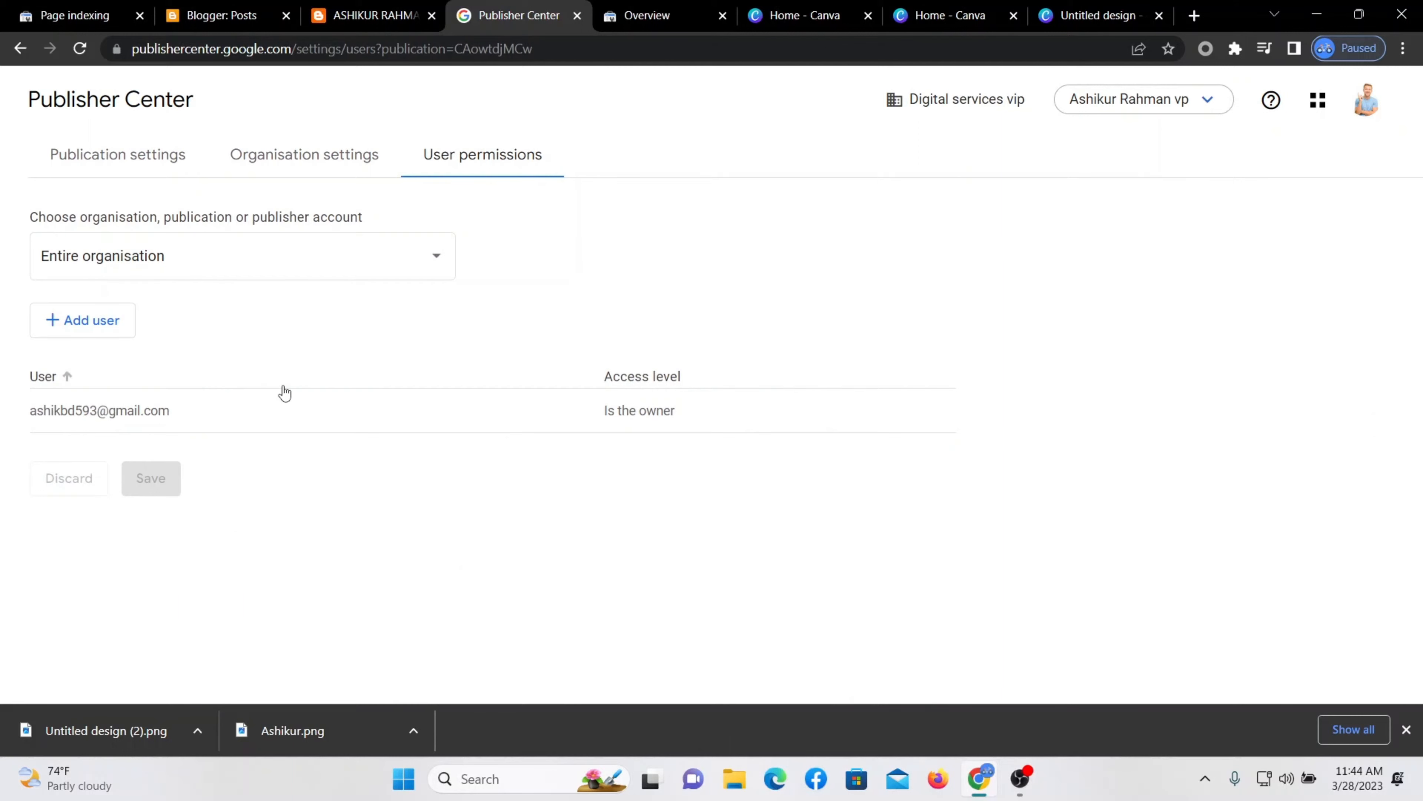
pyautogui.click(429, 260)
pyautogui.click(430, 263)
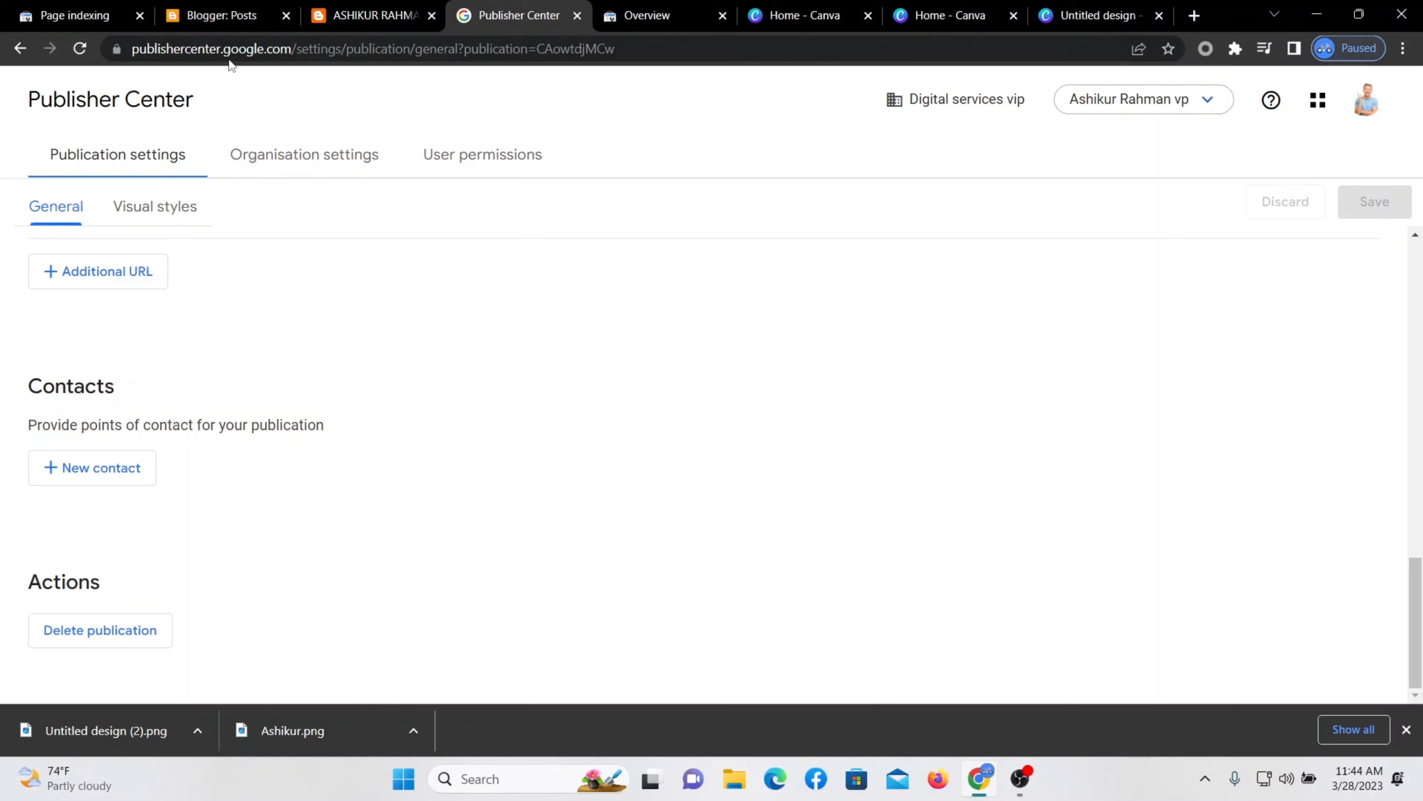
# Add the contact's e-mail address as a new publication contact and save it.
pyautogui.click(98, 472)
pyautogui.click(573, 407)
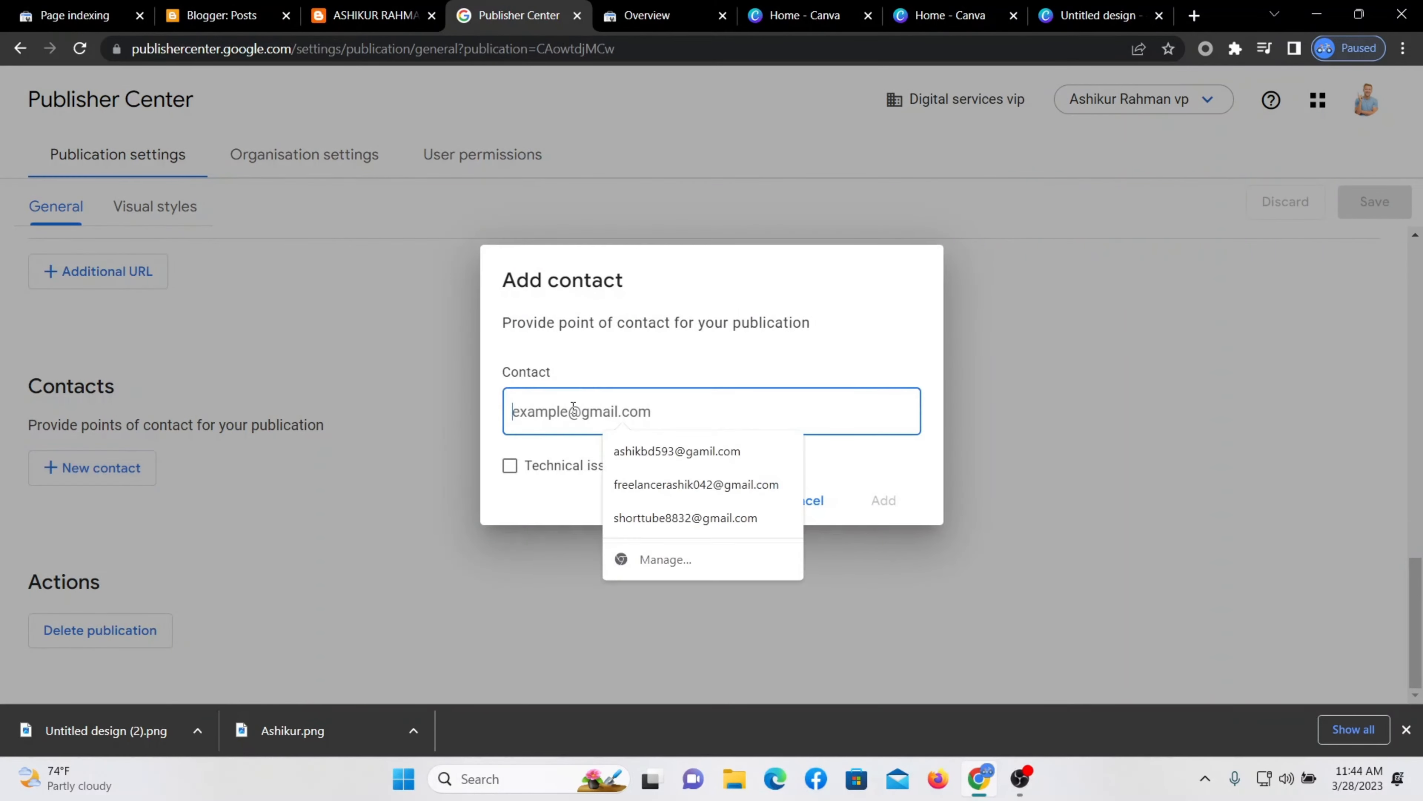
pyautogui.click(384, 484)
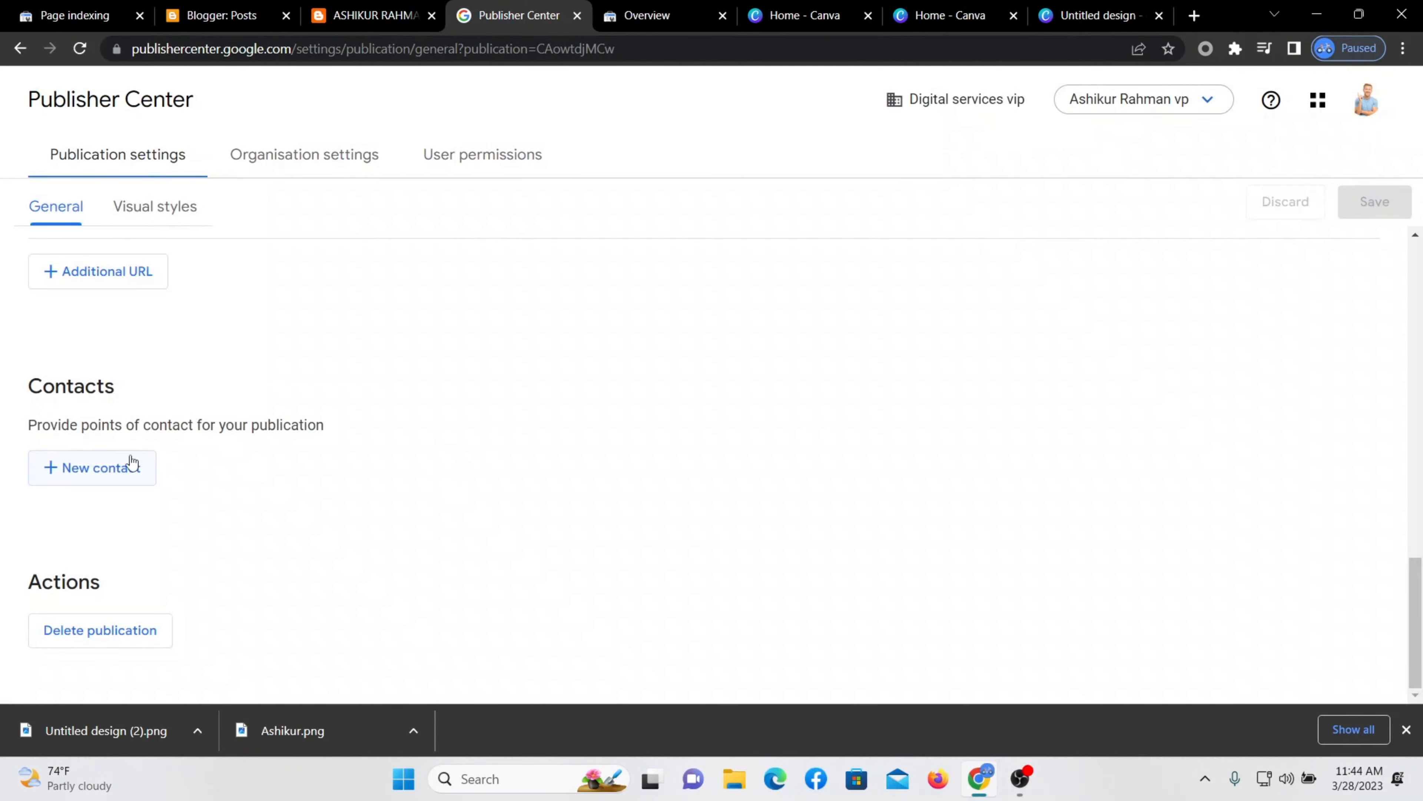
pyautogui.click(104, 466)
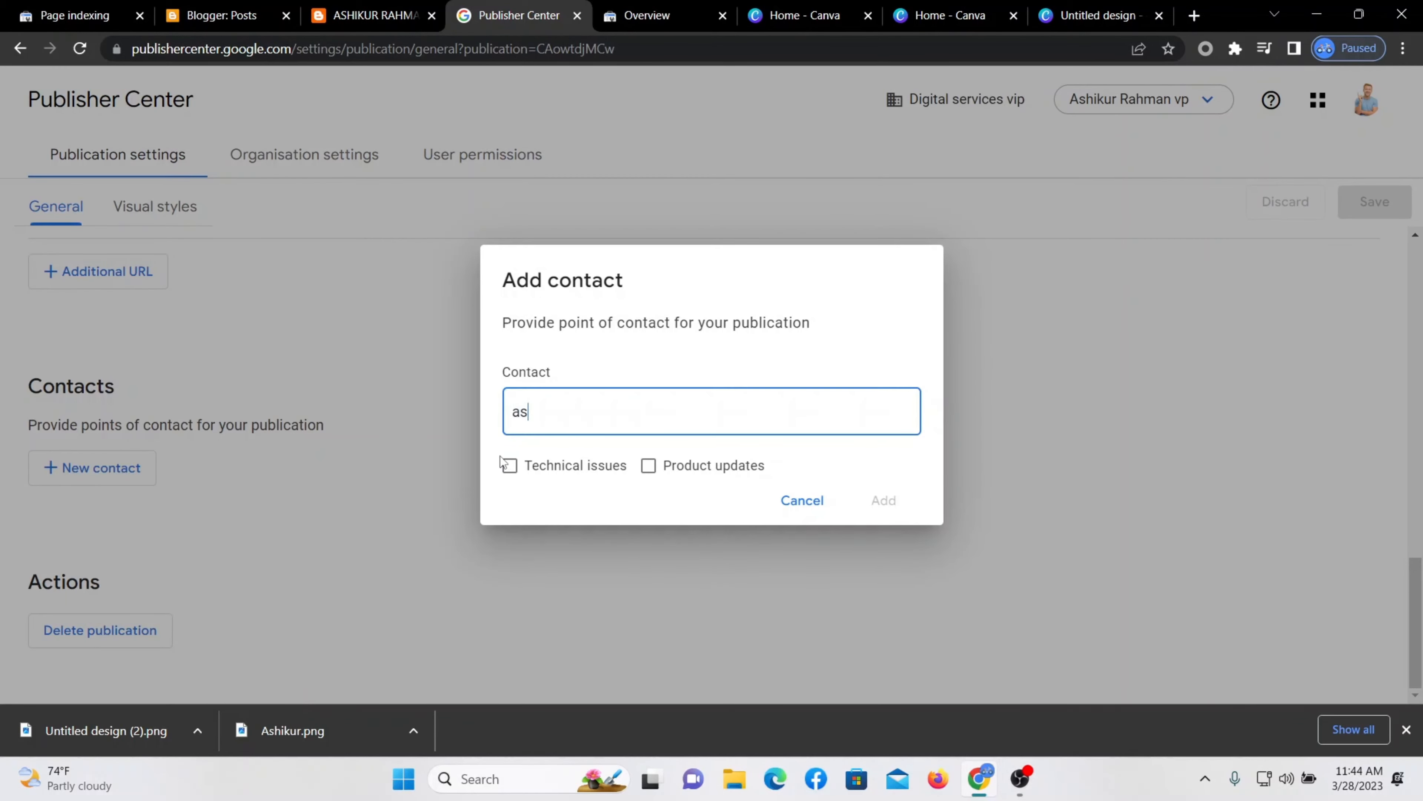
pyautogui.click(884, 500)
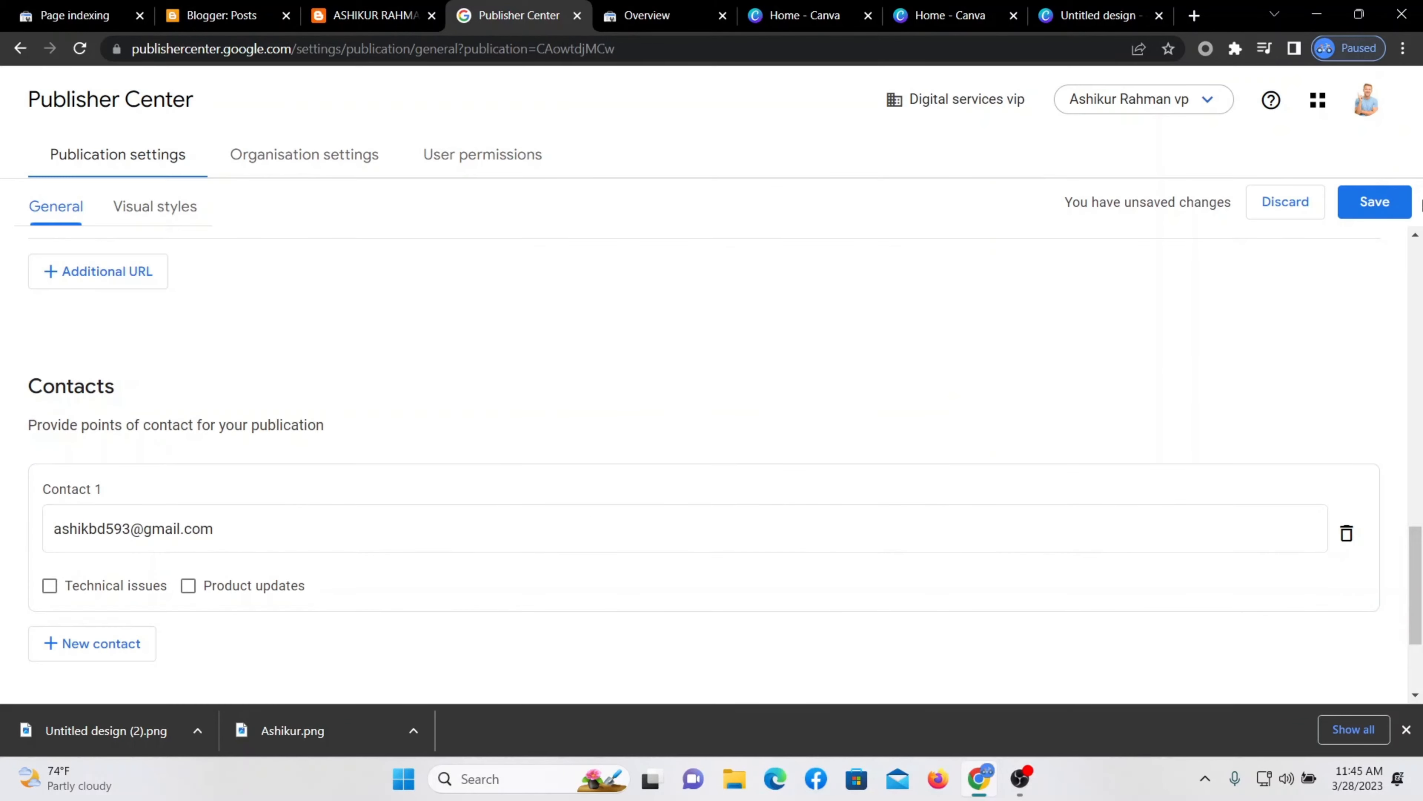
pyautogui.click(1363, 191)
pyautogui.scroll(-3, 769, 558)
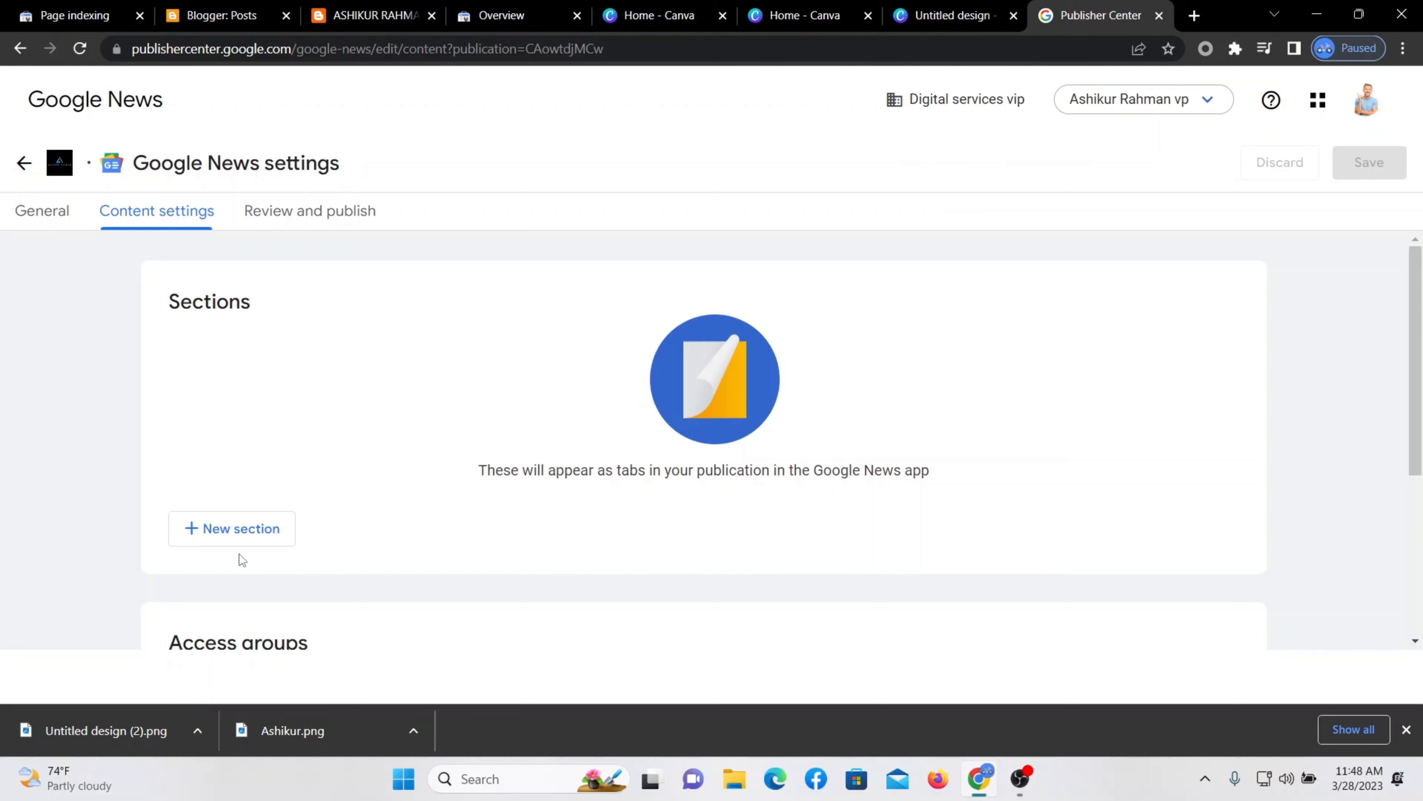
# Start a new Feed-type section and place the cursor in the RSS or Atom feed URL field.
pyautogui.click(232, 539)
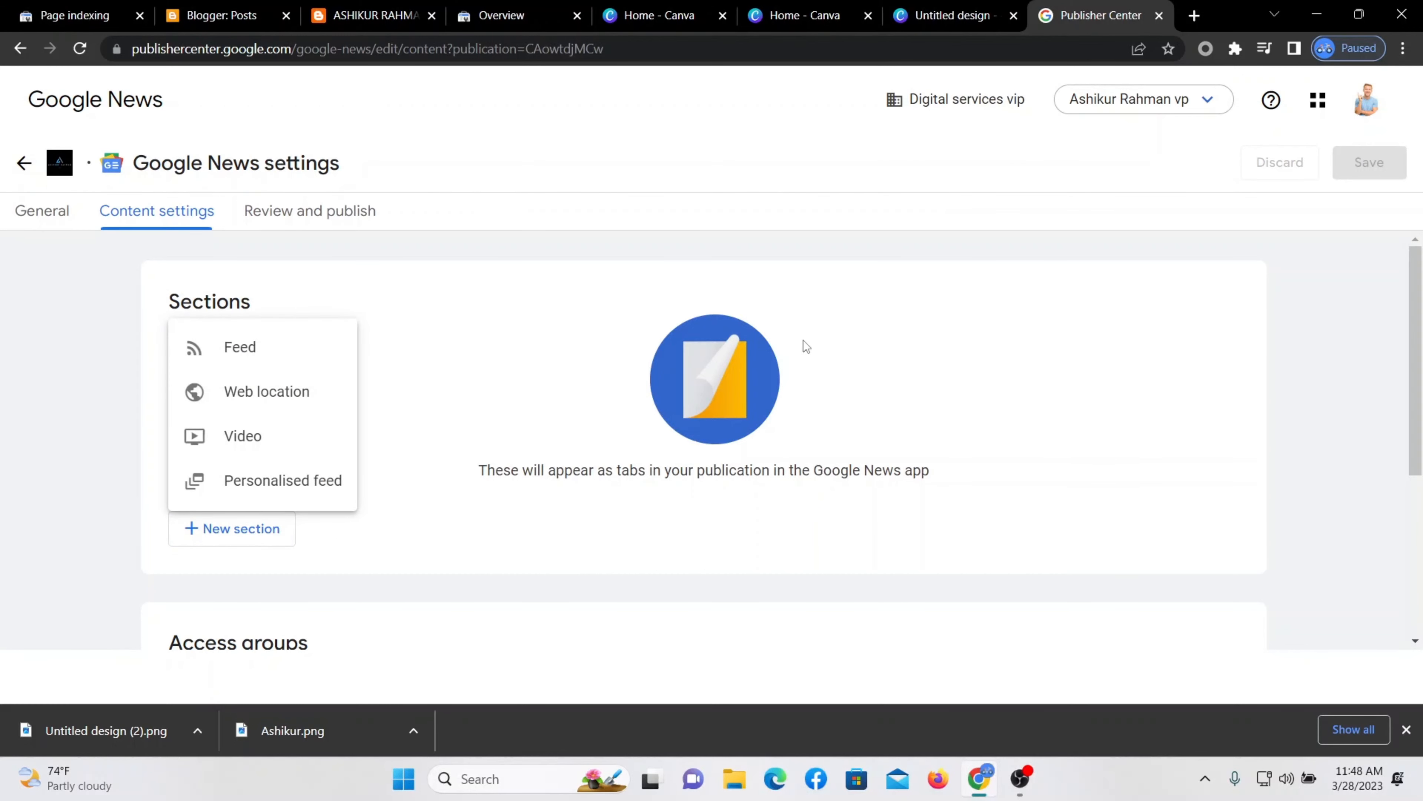
pyautogui.click(895, 420)
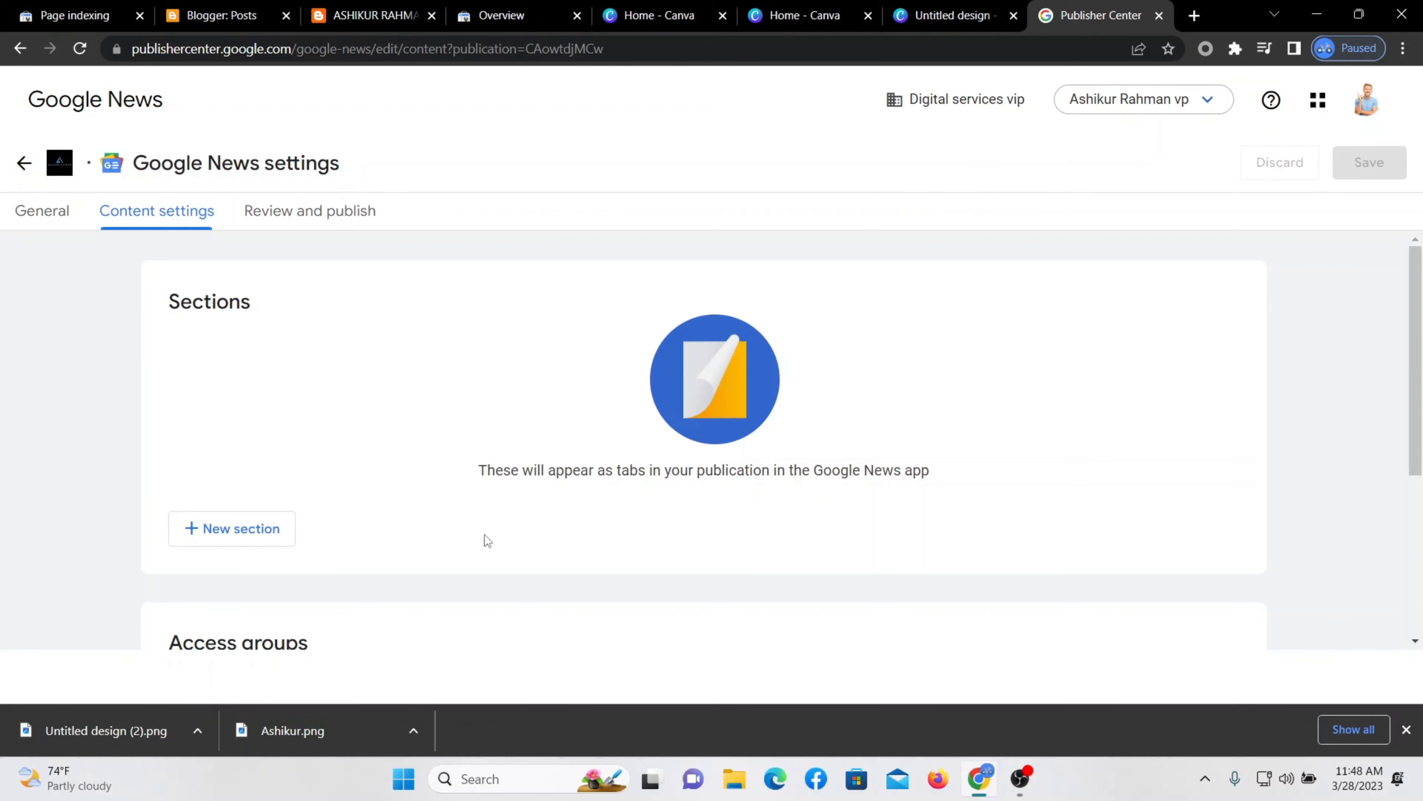
pyautogui.click(259, 527)
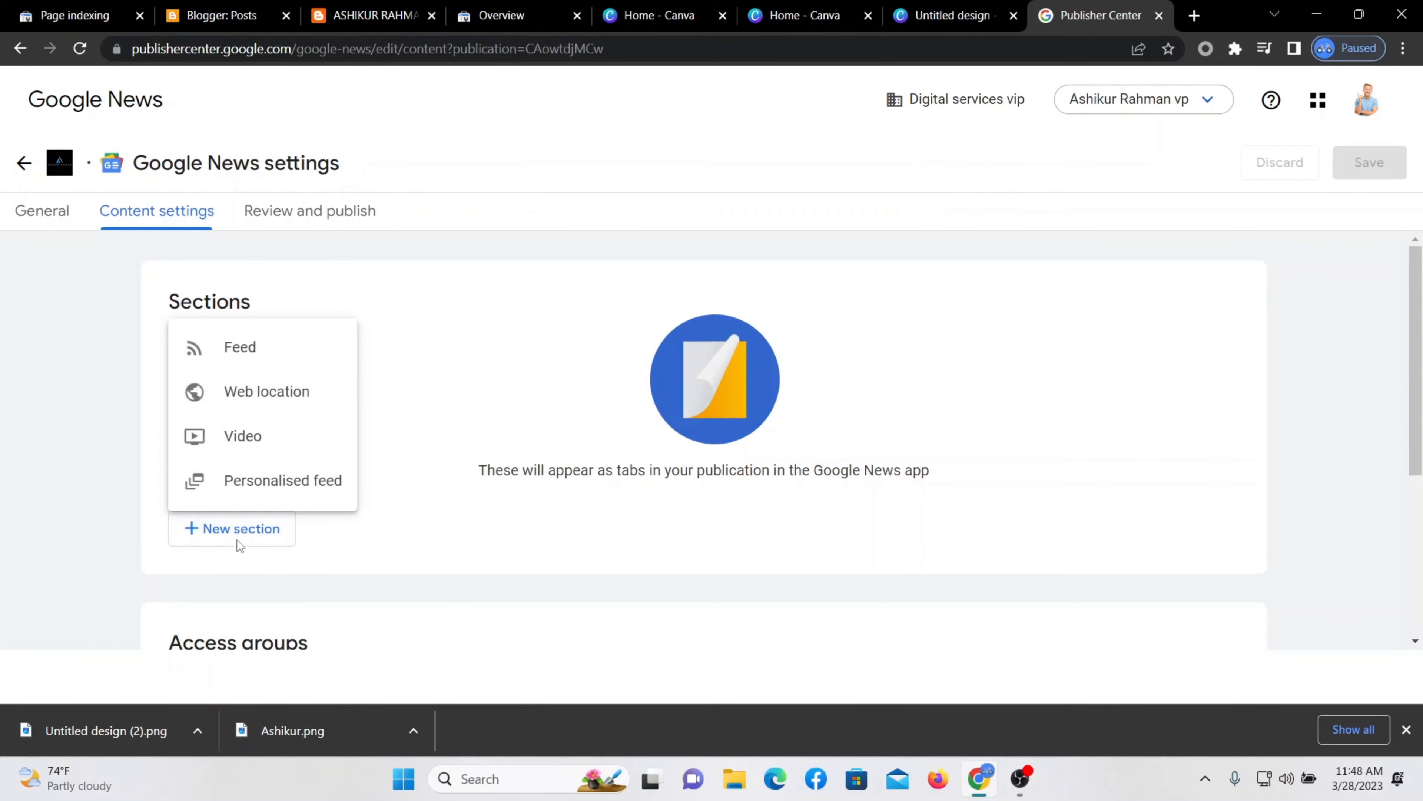
pyautogui.click(227, 352)
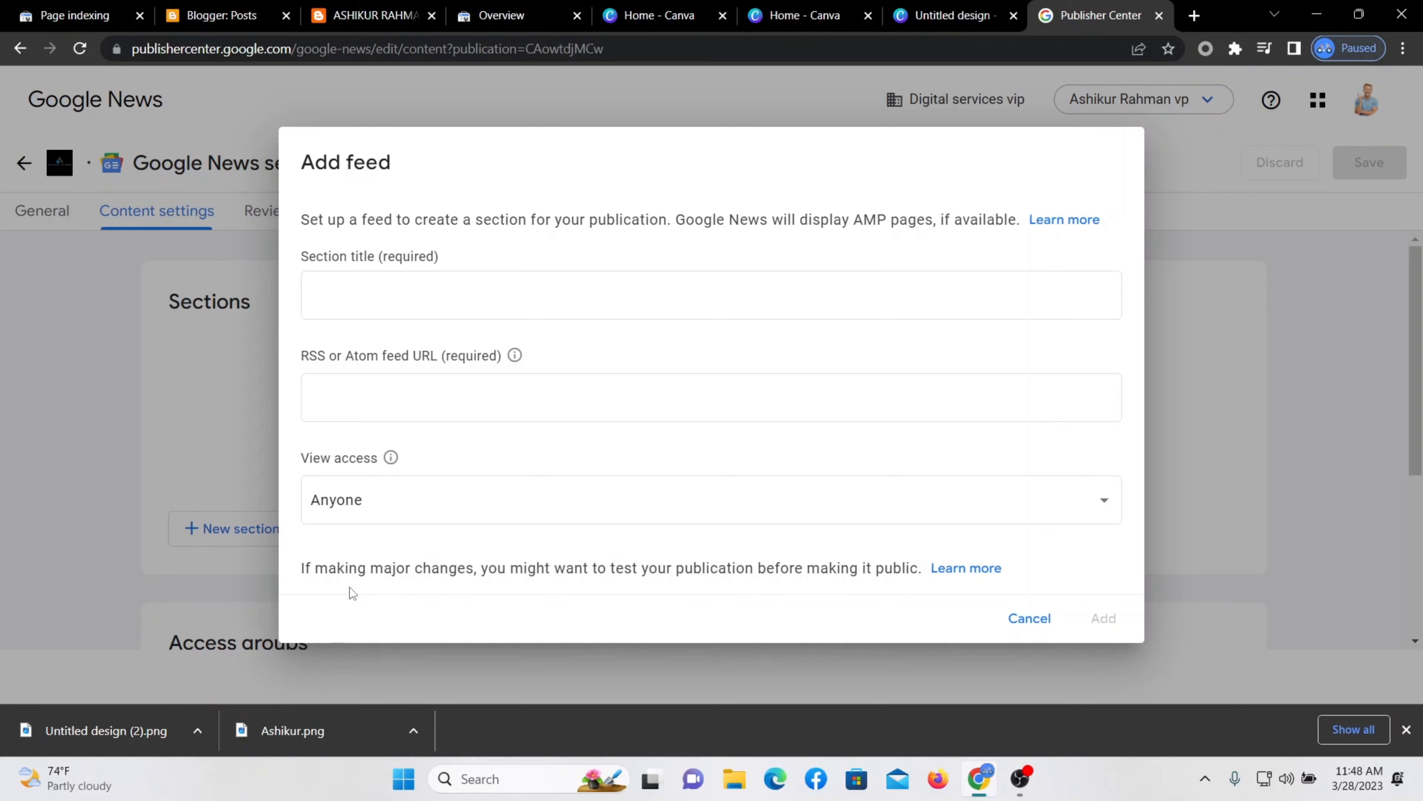
pyautogui.click(426, 395)
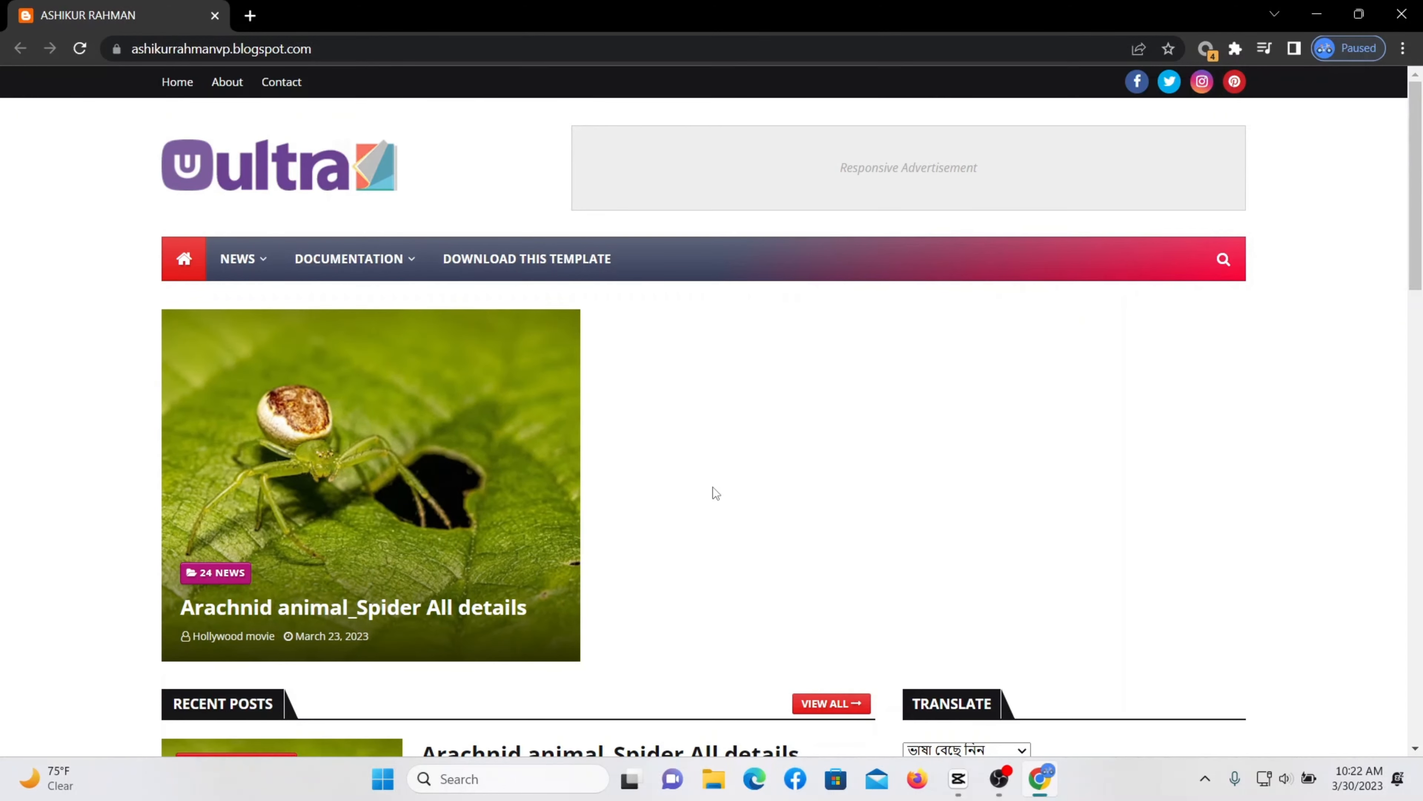
# Open the blog homepage's page source and search it for 'rss'.
pyautogui.rightClick(688, 331)
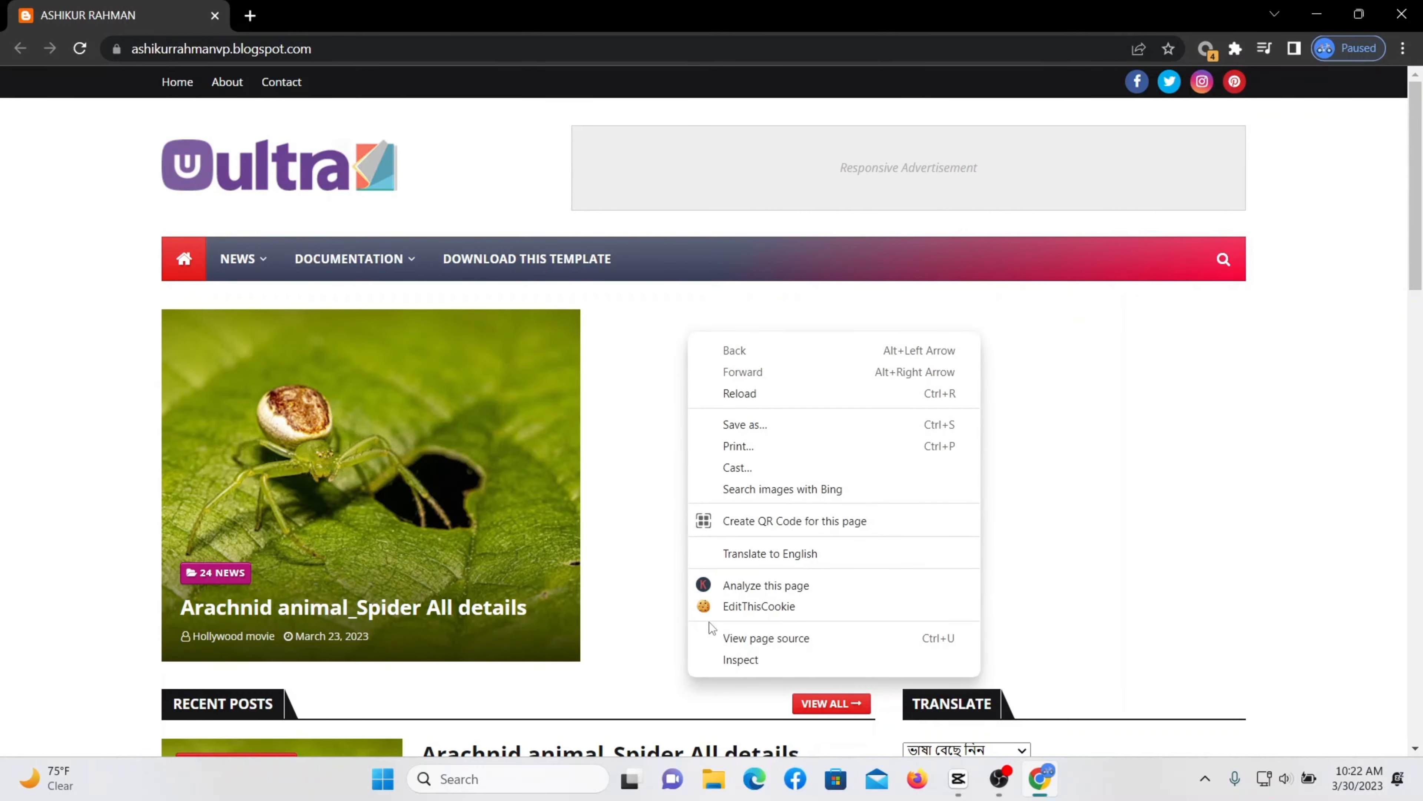
pyautogui.click(782, 639)
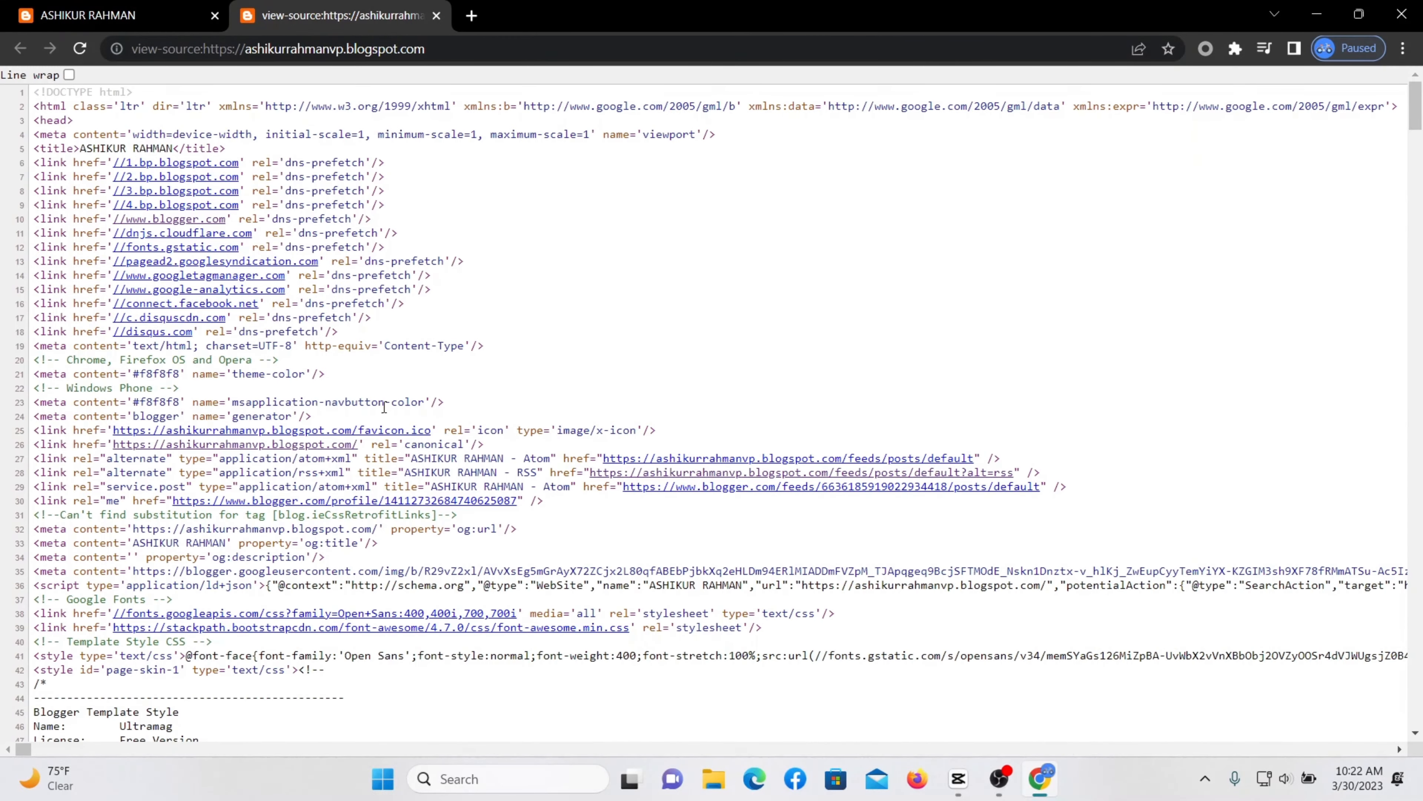
pyautogui.scroll(-10, 241, 383)
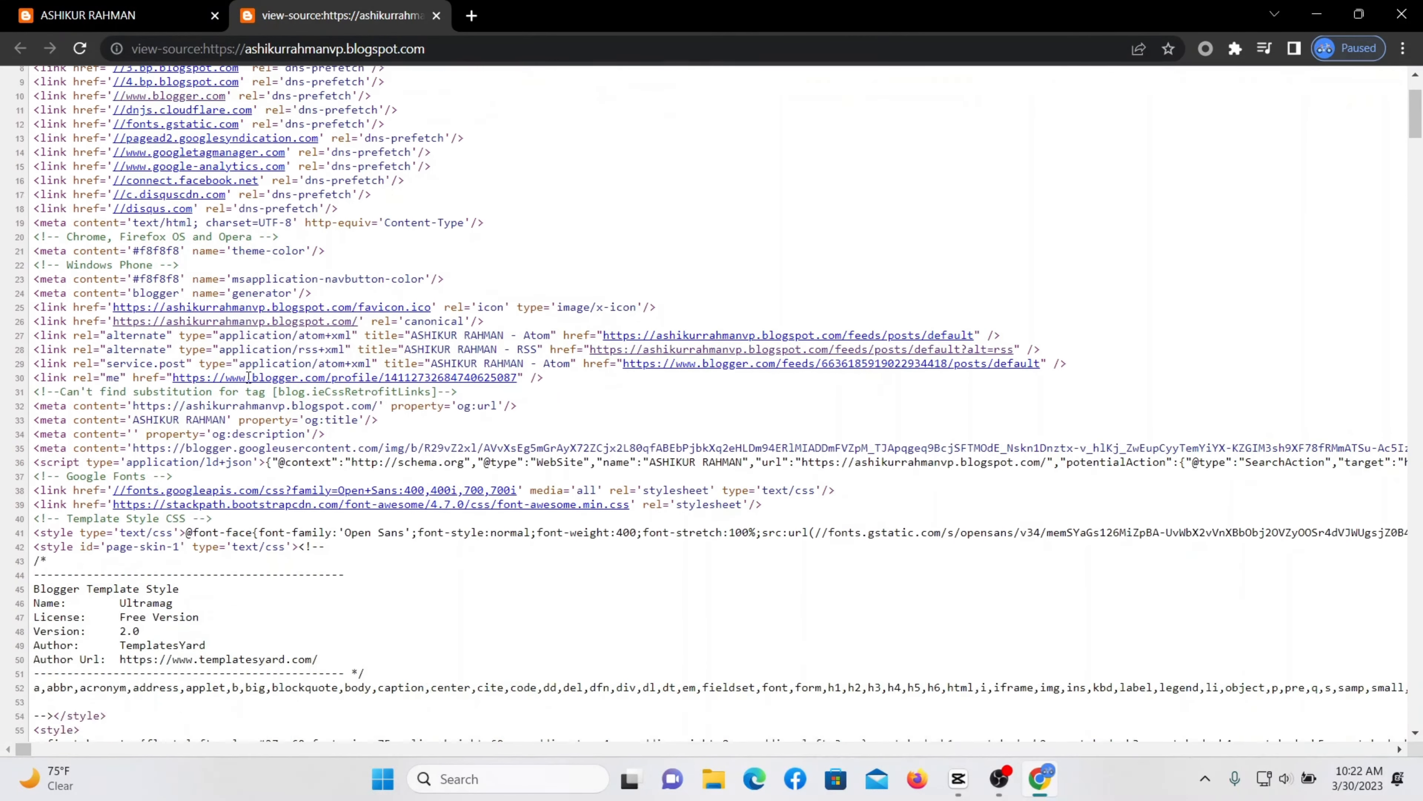
pyautogui.scroll(10, 518, 444)
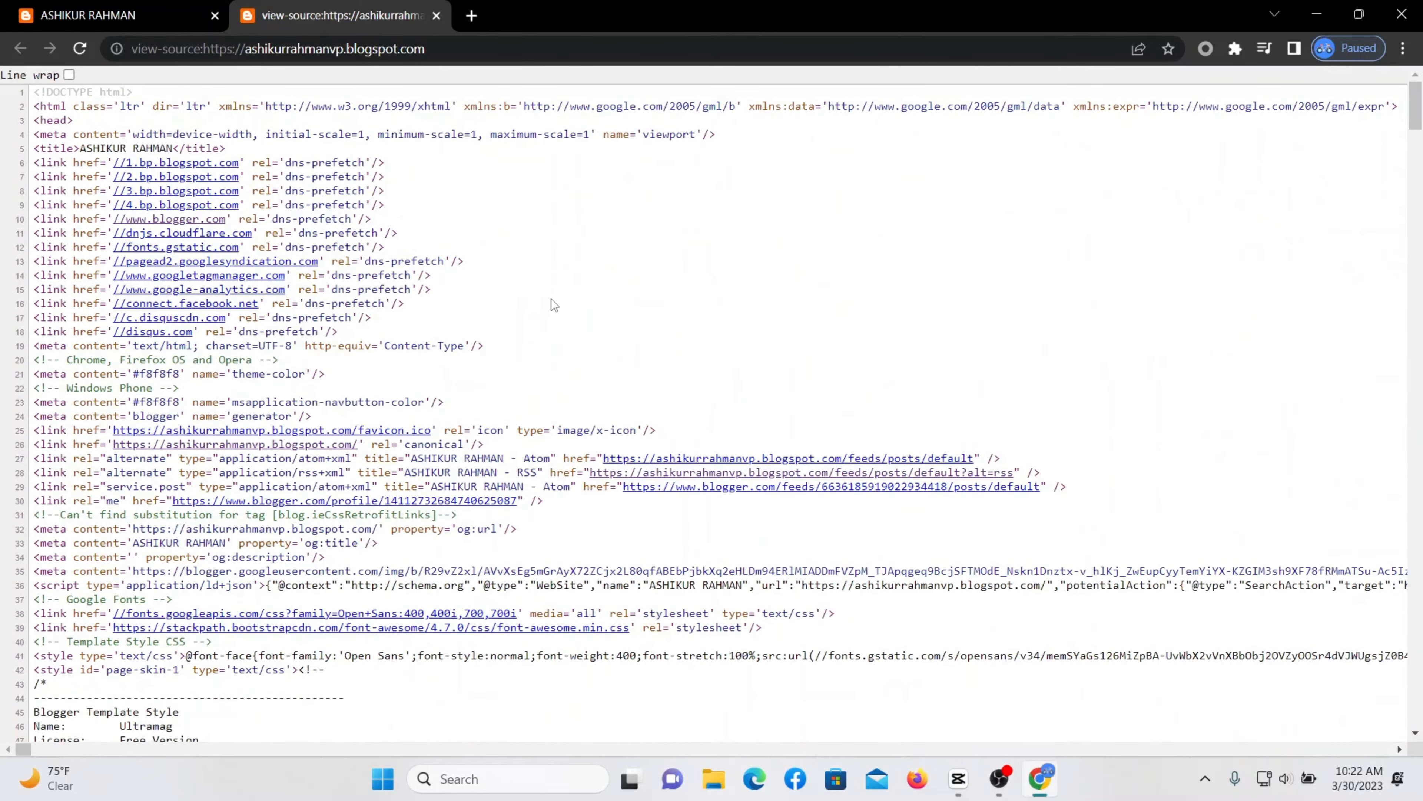
pyautogui.hotkey('ctrl', 'f')
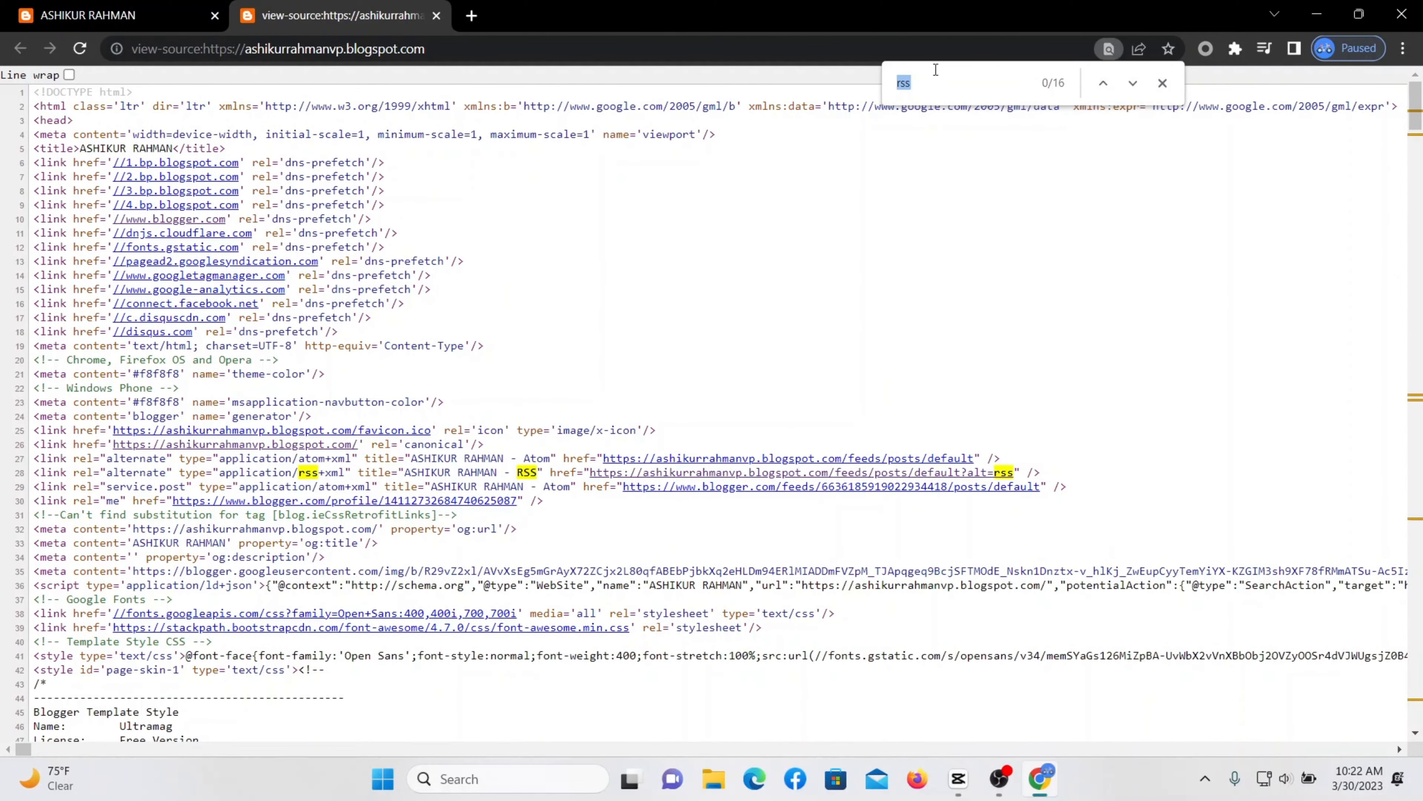
pyautogui.click(943, 83)
pyautogui.press('Return')
# Copy the RSS feed link address found on line 28 of the source.
pyautogui.click(683, 476)
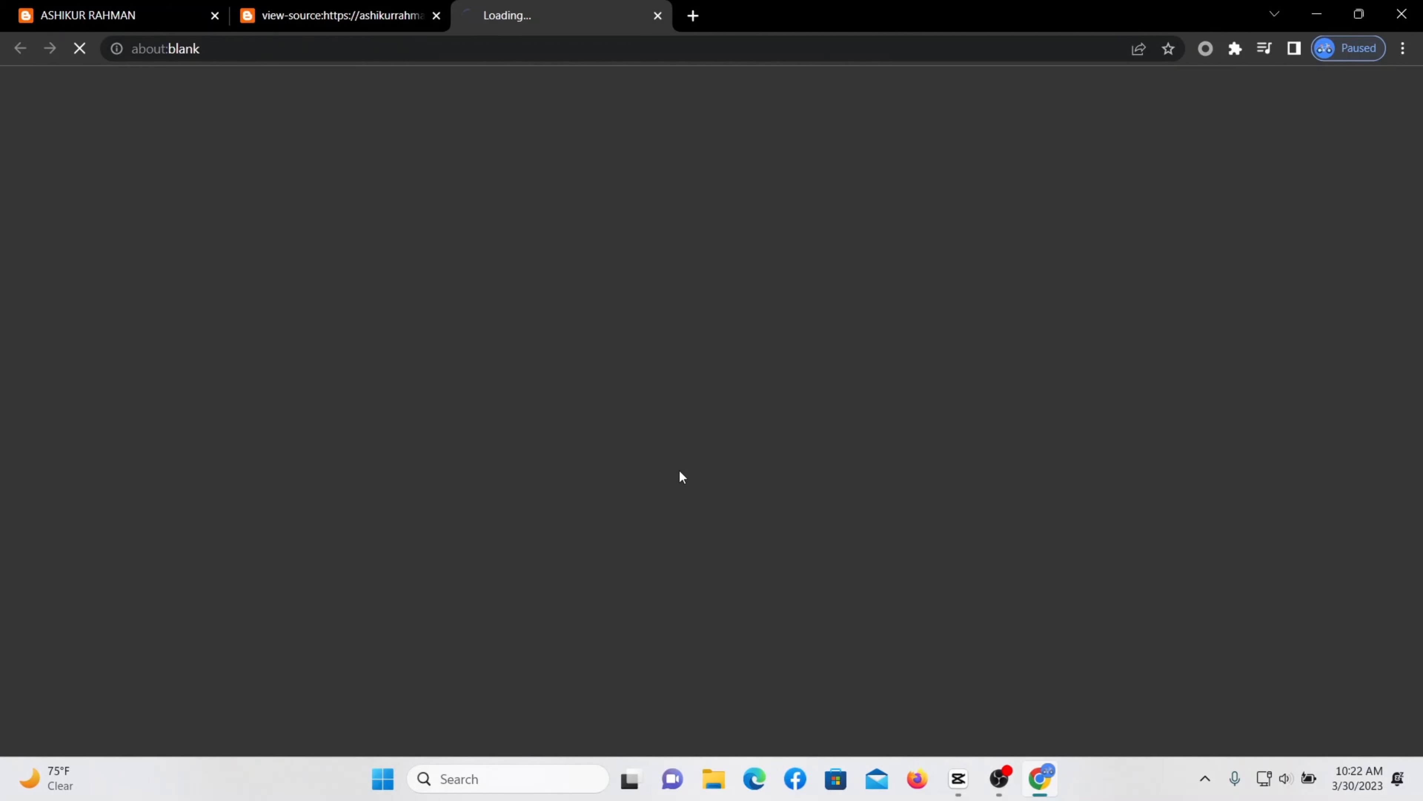
pyautogui.click(336, 15)
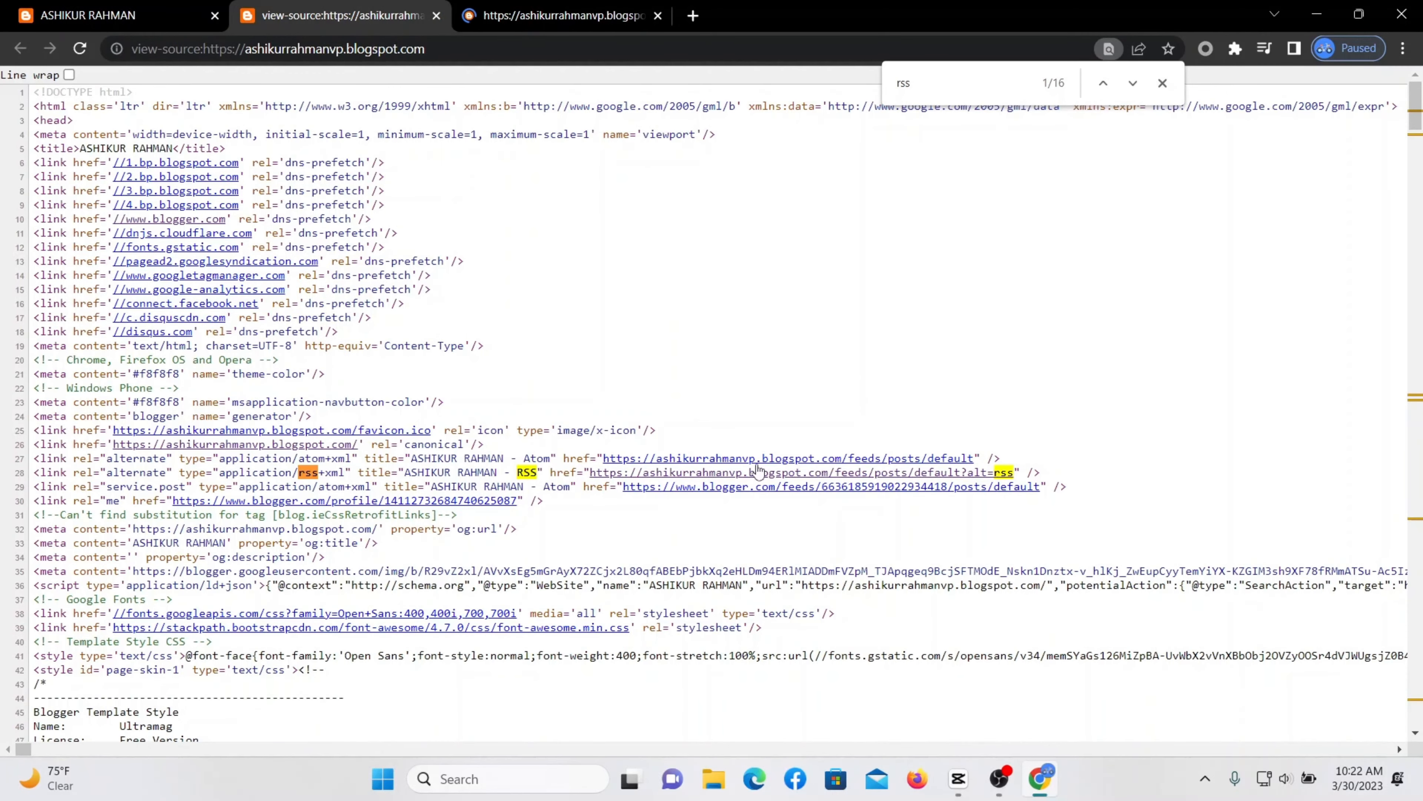
pyautogui.moveTo(1019, 466); pyautogui.dragTo(598, 476)
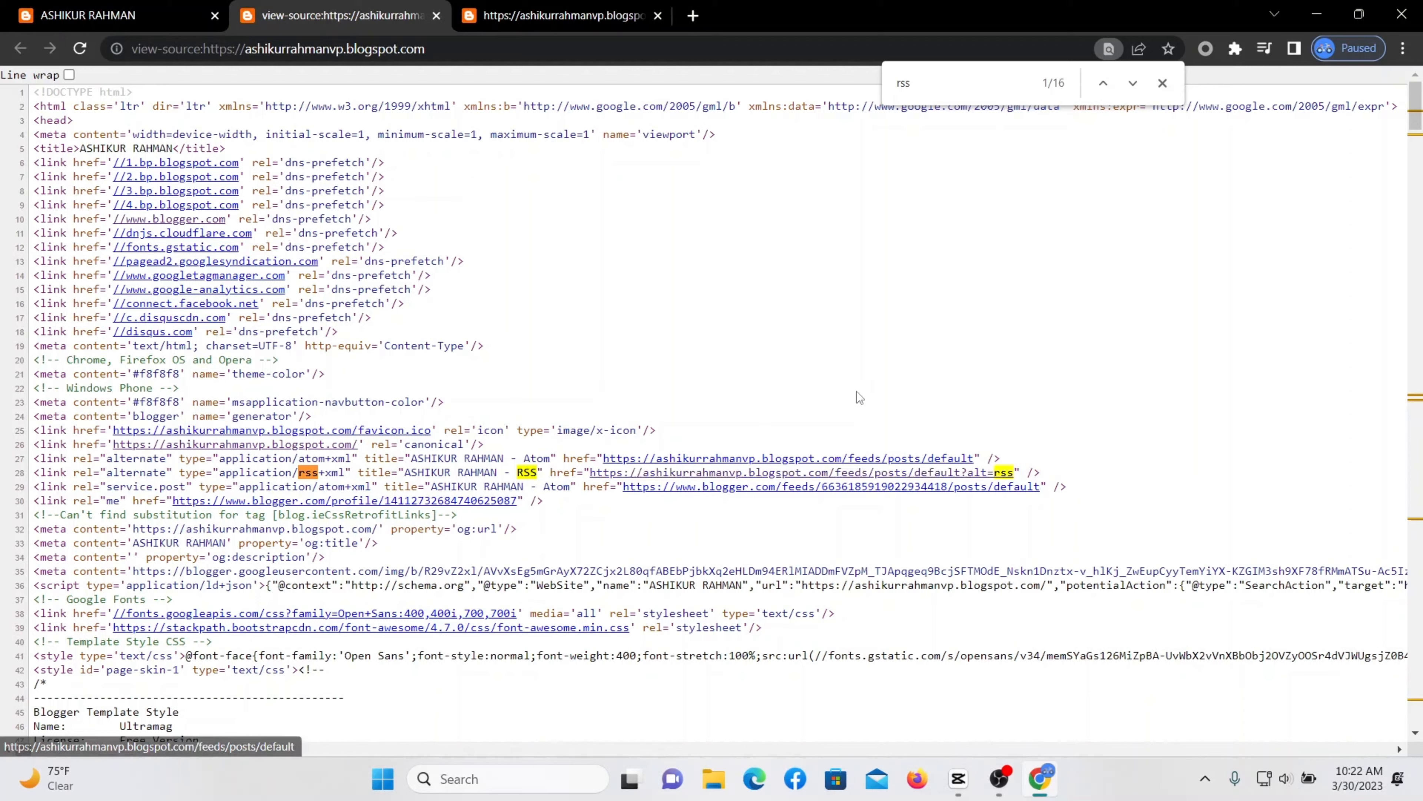
pyautogui.rightClick(780, 474)
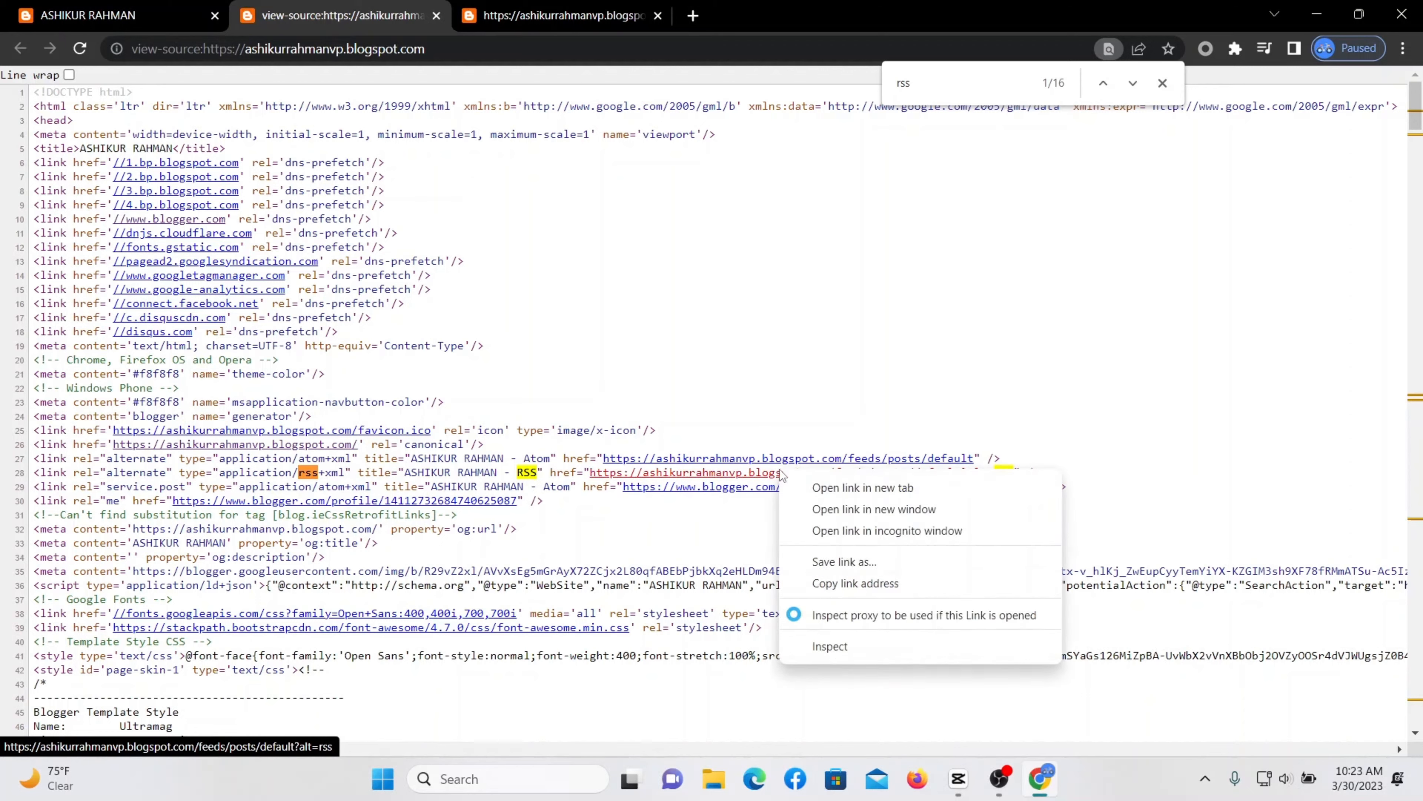
pyautogui.click(843, 583)
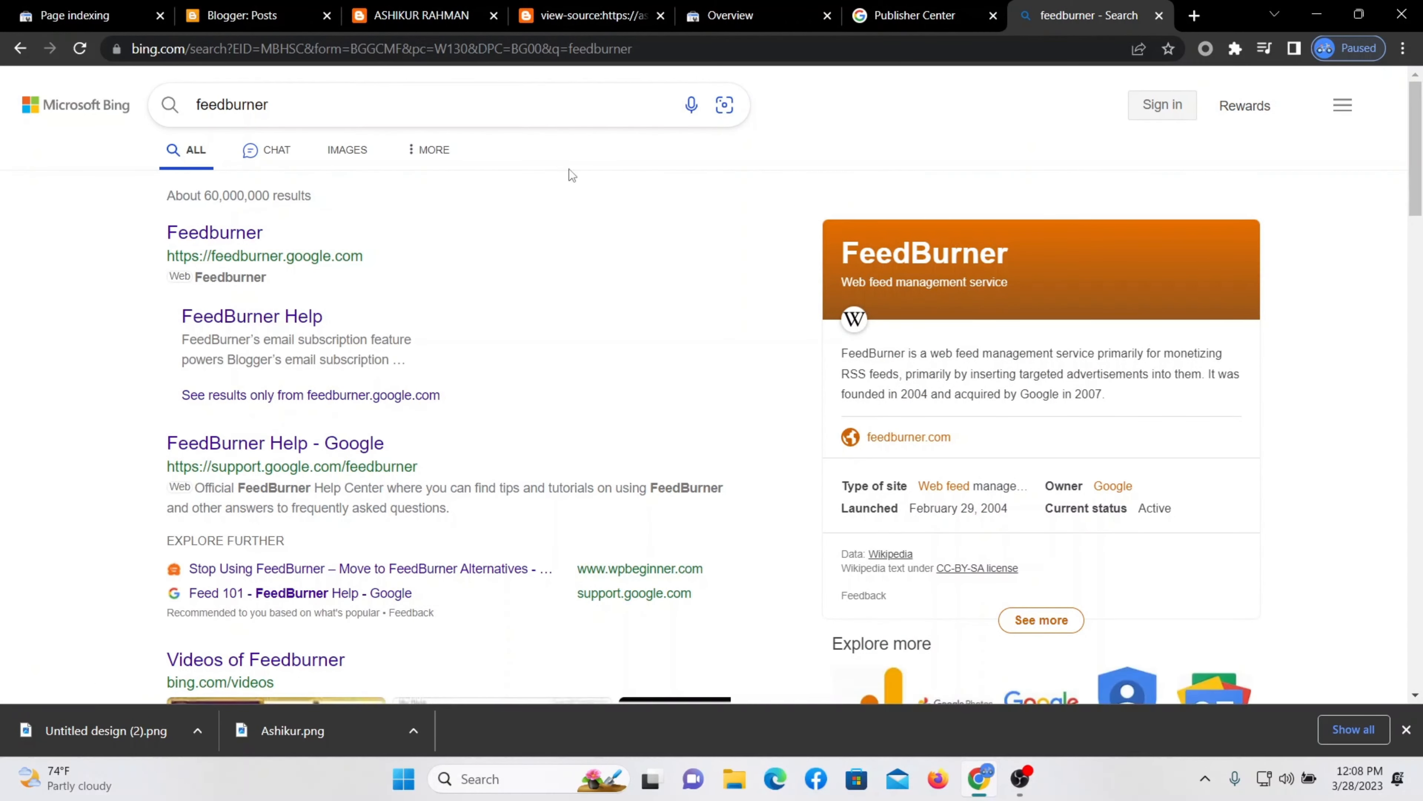
# Open Feedburner from the search results and start a new proxy at the Feed url field.
pyautogui.click(247, 231)
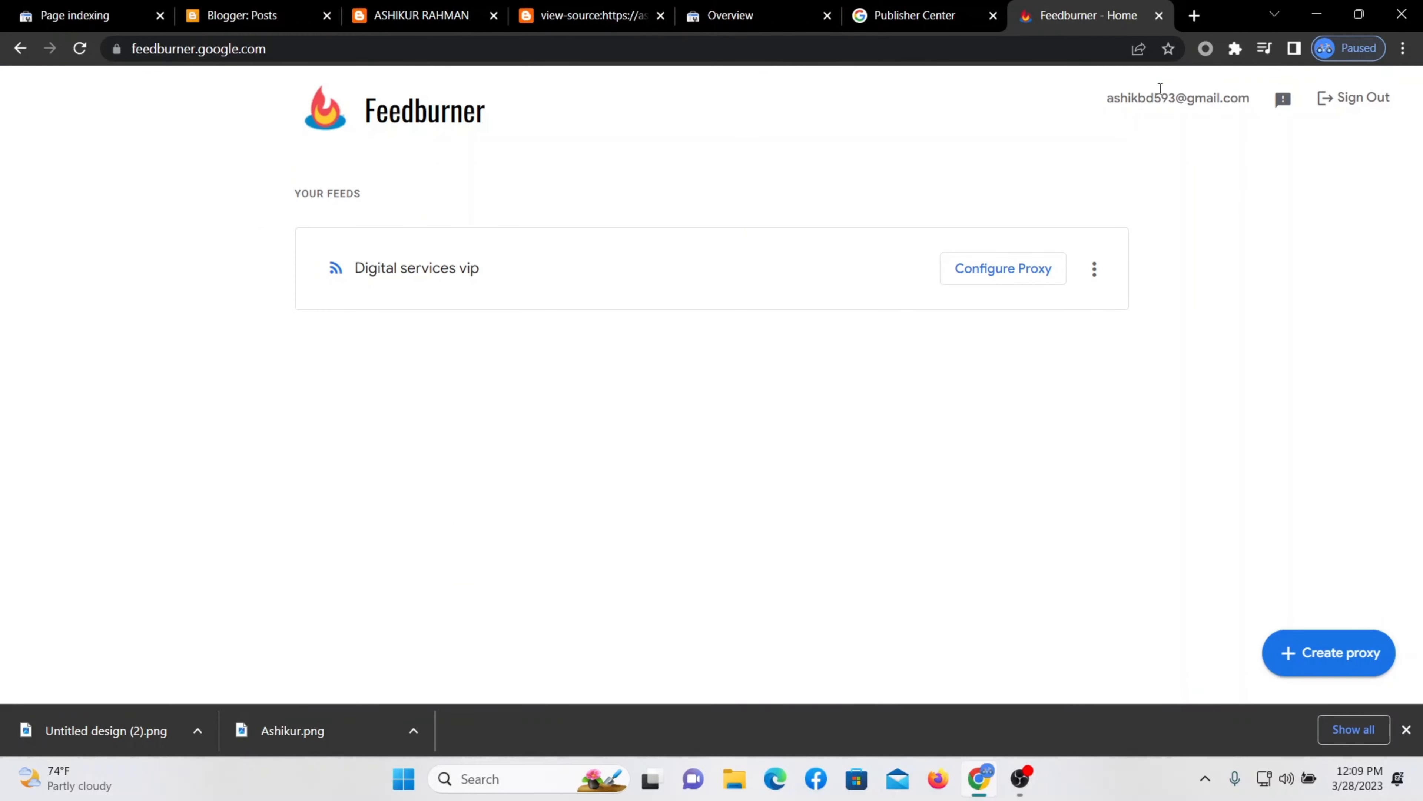
pyautogui.moveTo(1252, 99); pyautogui.dragTo(1075, 98)
pyautogui.click(1075, 101)
pyautogui.click(422, 17)
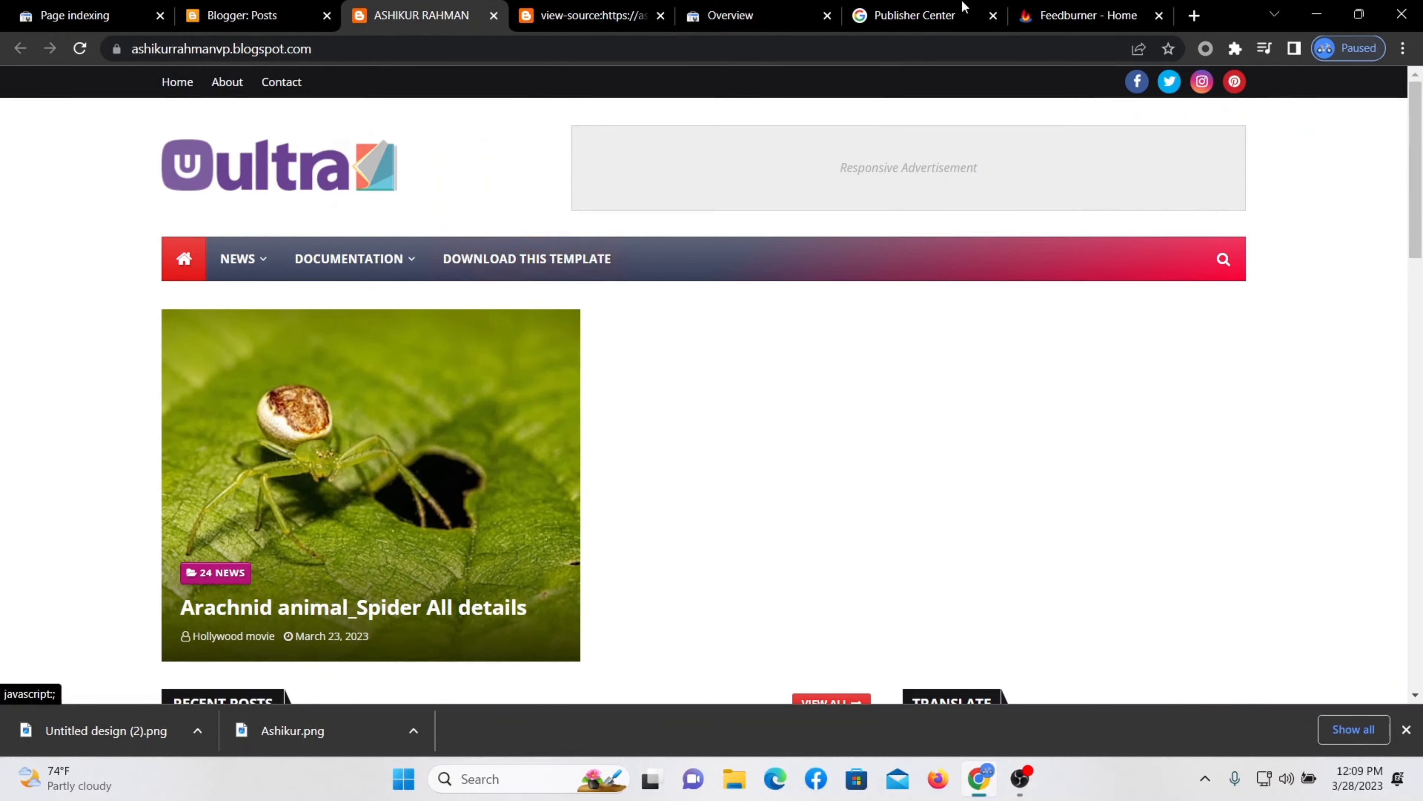
pyautogui.scroll(-5, 638, 358)
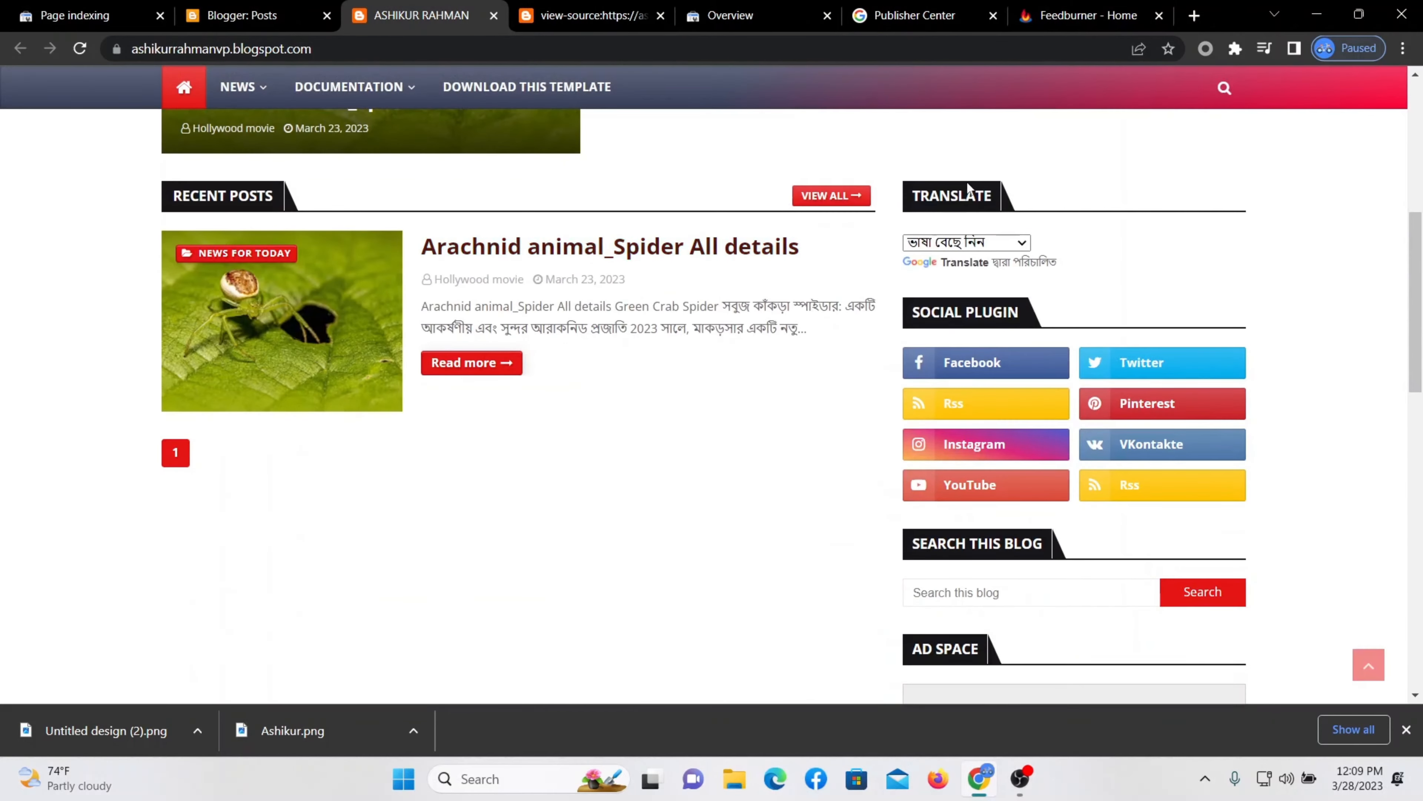
pyautogui.scroll(5, 978, 193)
pyautogui.click(1065, 17)
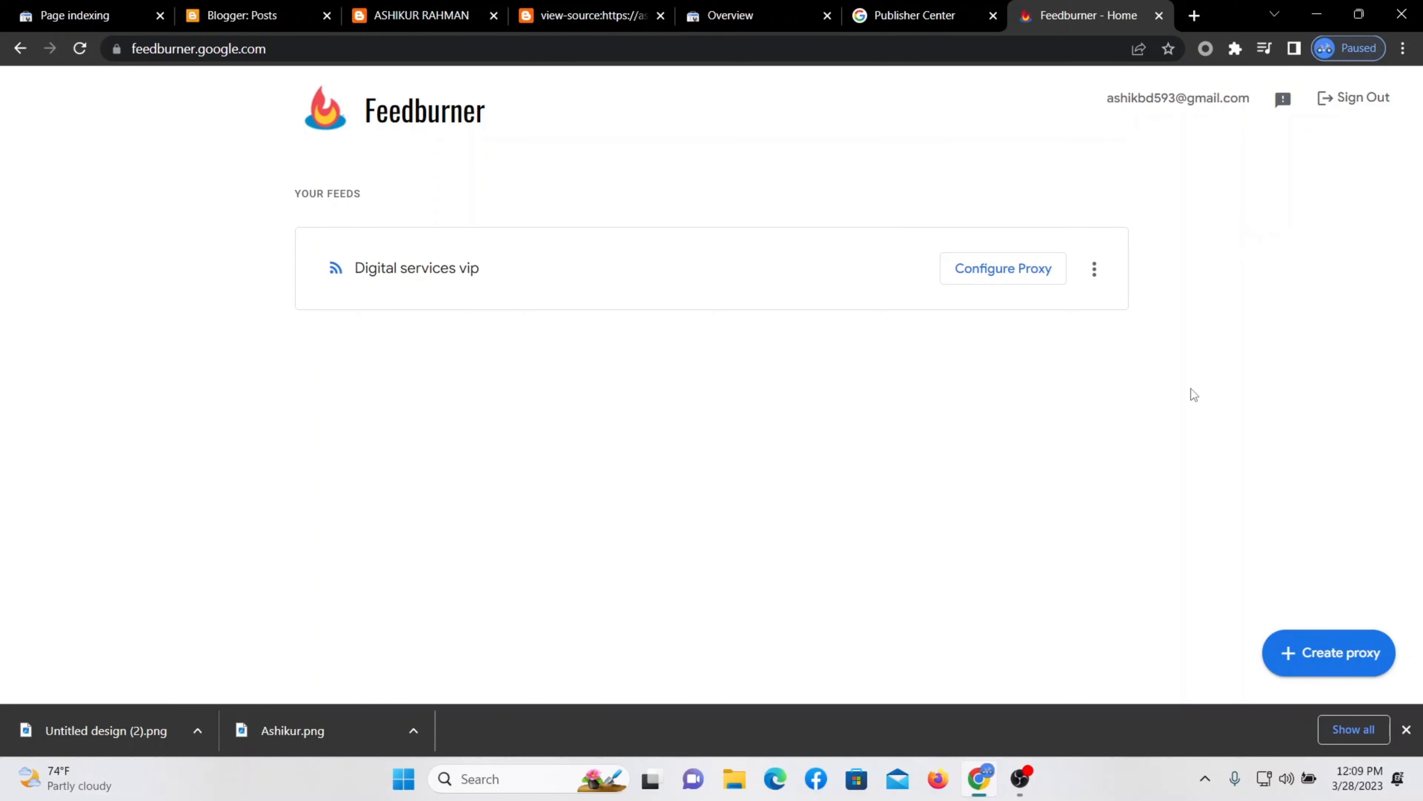
pyautogui.click(1317, 661)
pyautogui.click(527, 375)
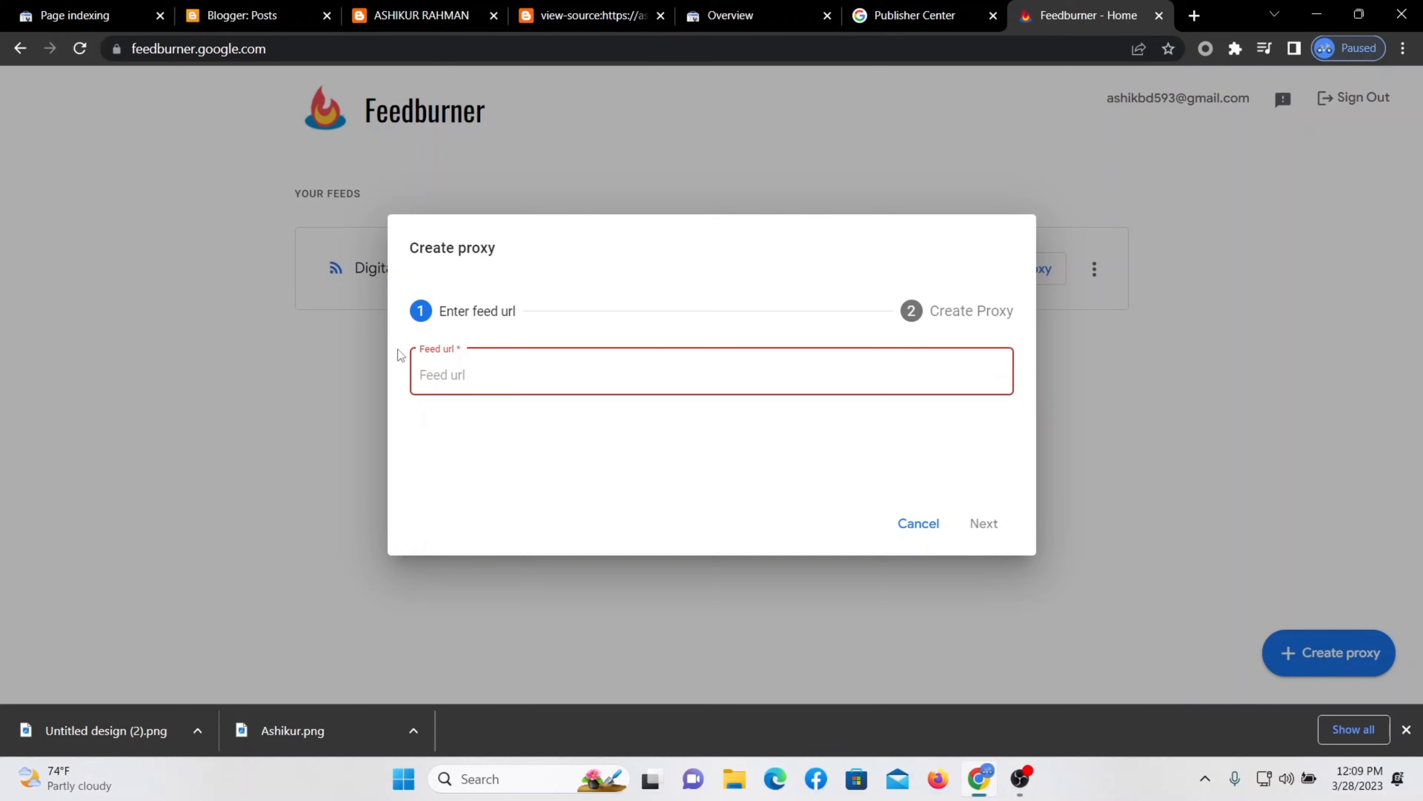
# Paste the blog's RSS feed URL, keep the suggested proxy title, and create the proxy.
pyautogui.click(586, 15)
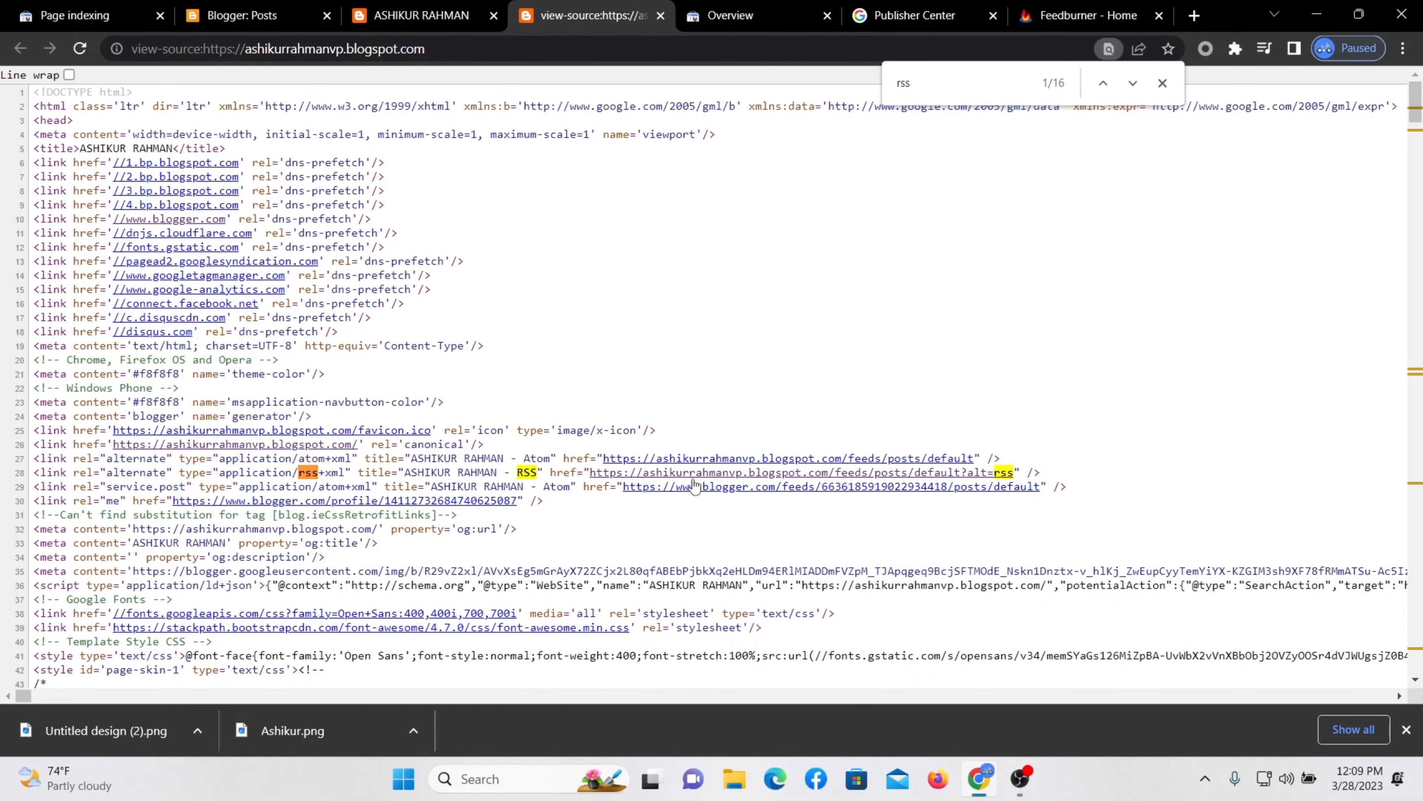
pyautogui.click(1096, 18)
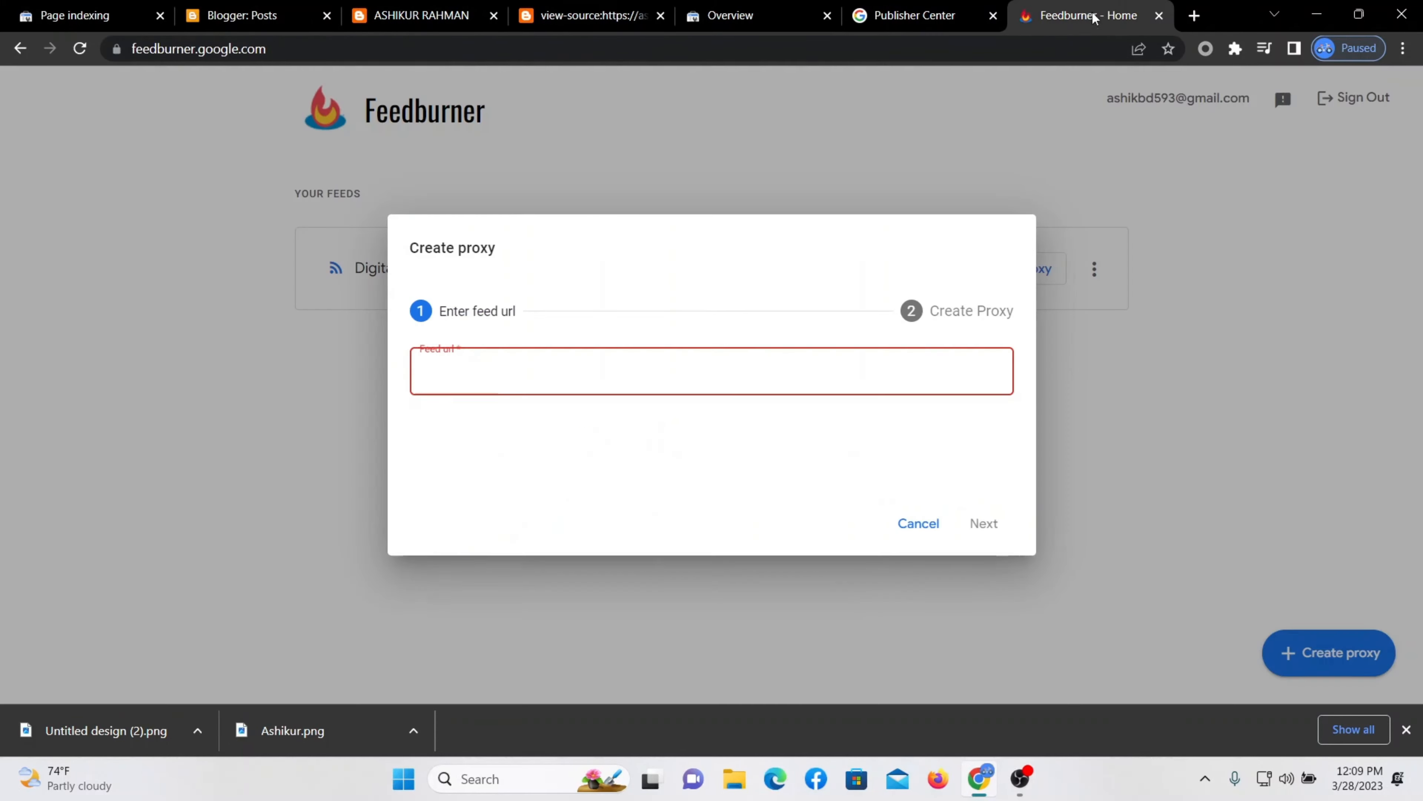
pyautogui.rightClick(449, 372)
pyautogui.click(482, 519)
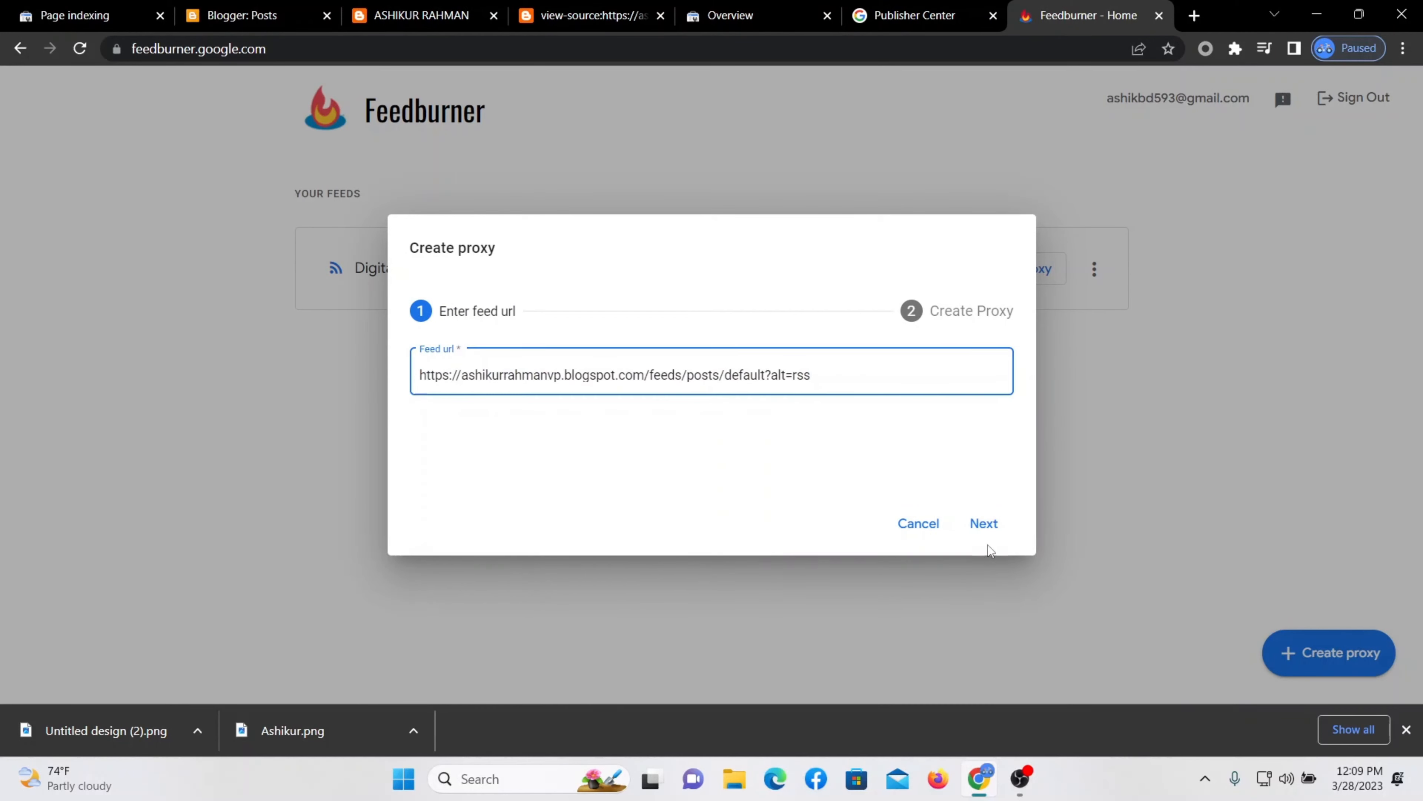
pyautogui.click(995, 526)
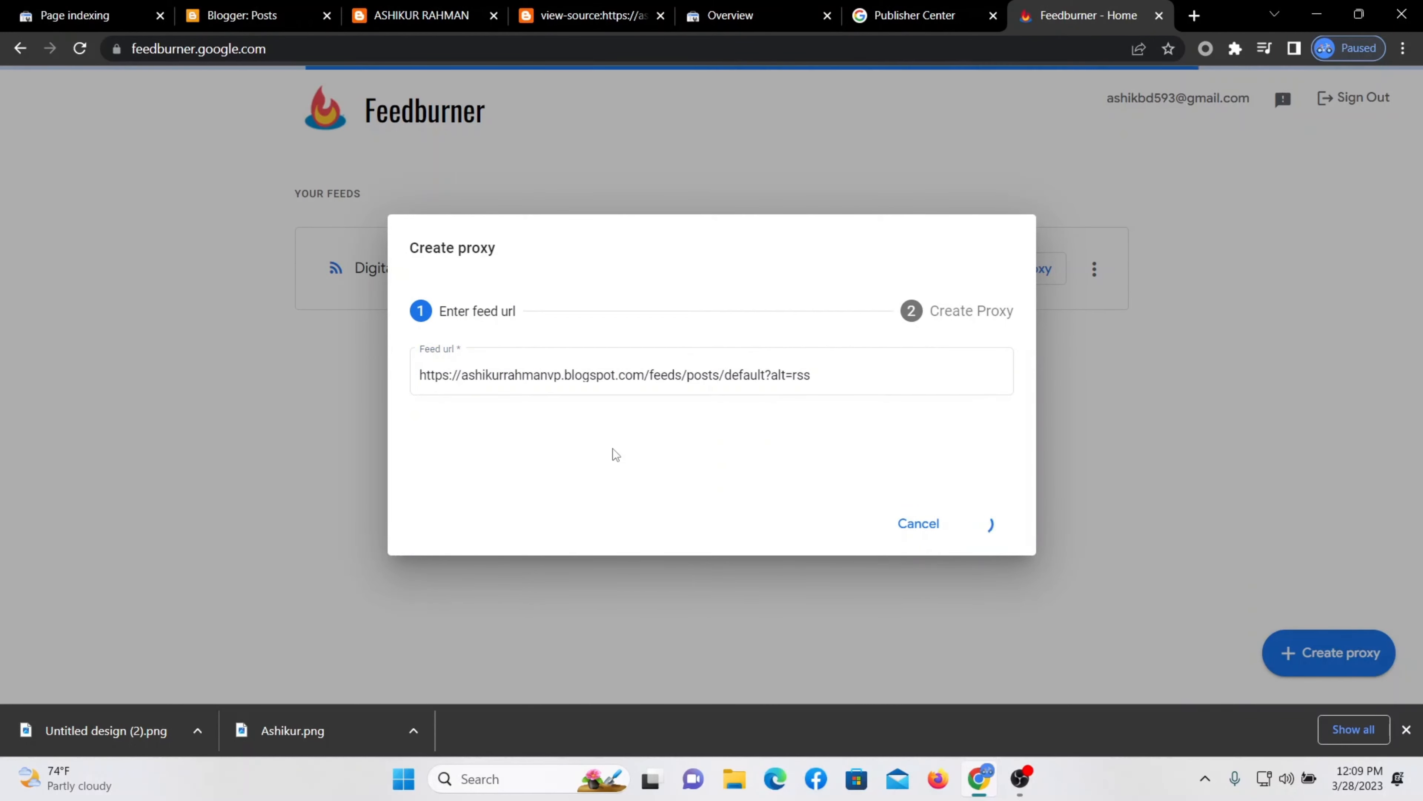
pyautogui.click(564, 381)
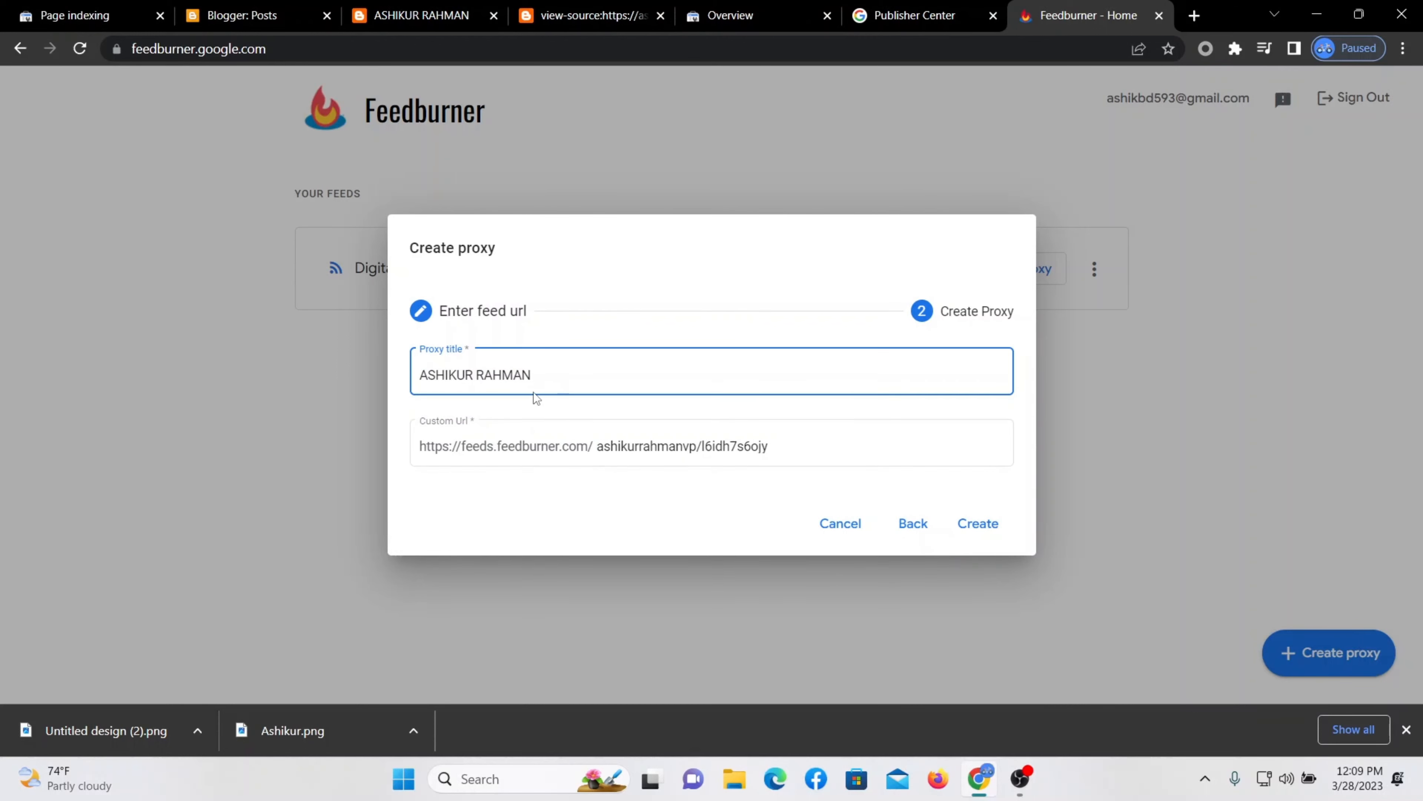
pyautogui.moveTo(533, 392); pyautogui.dragTo(297, 392)
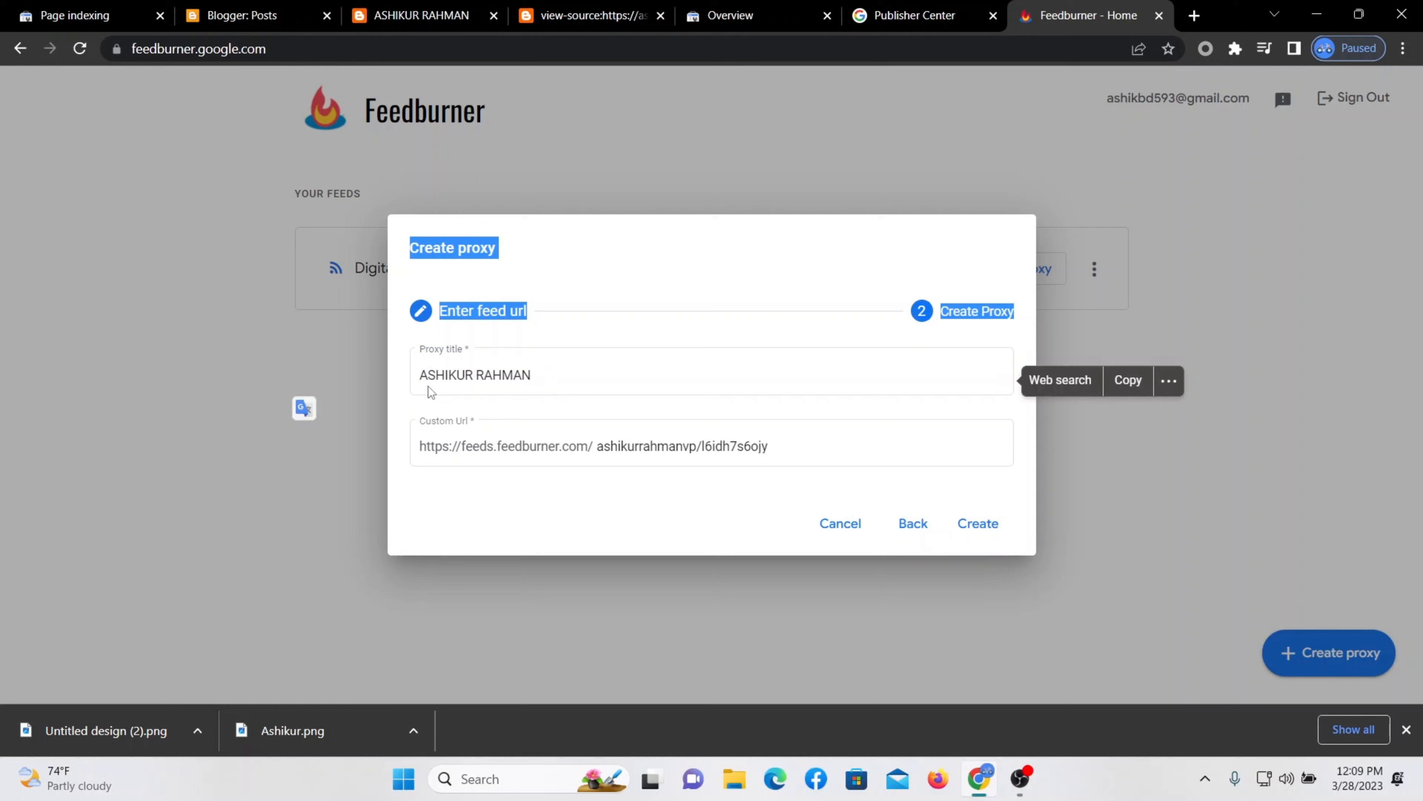
pyautogui.click(547, 373)
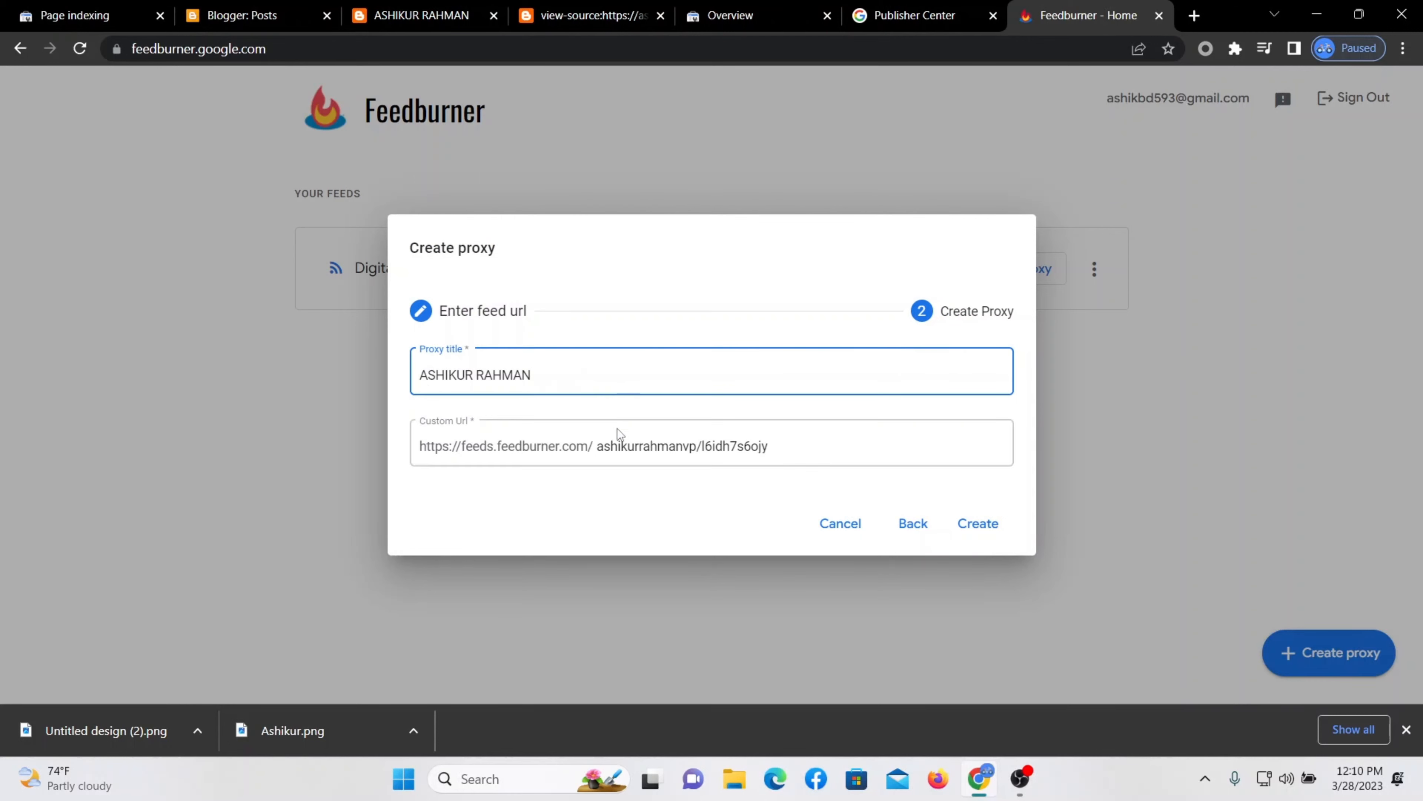
pyautogui.click(986, 534)
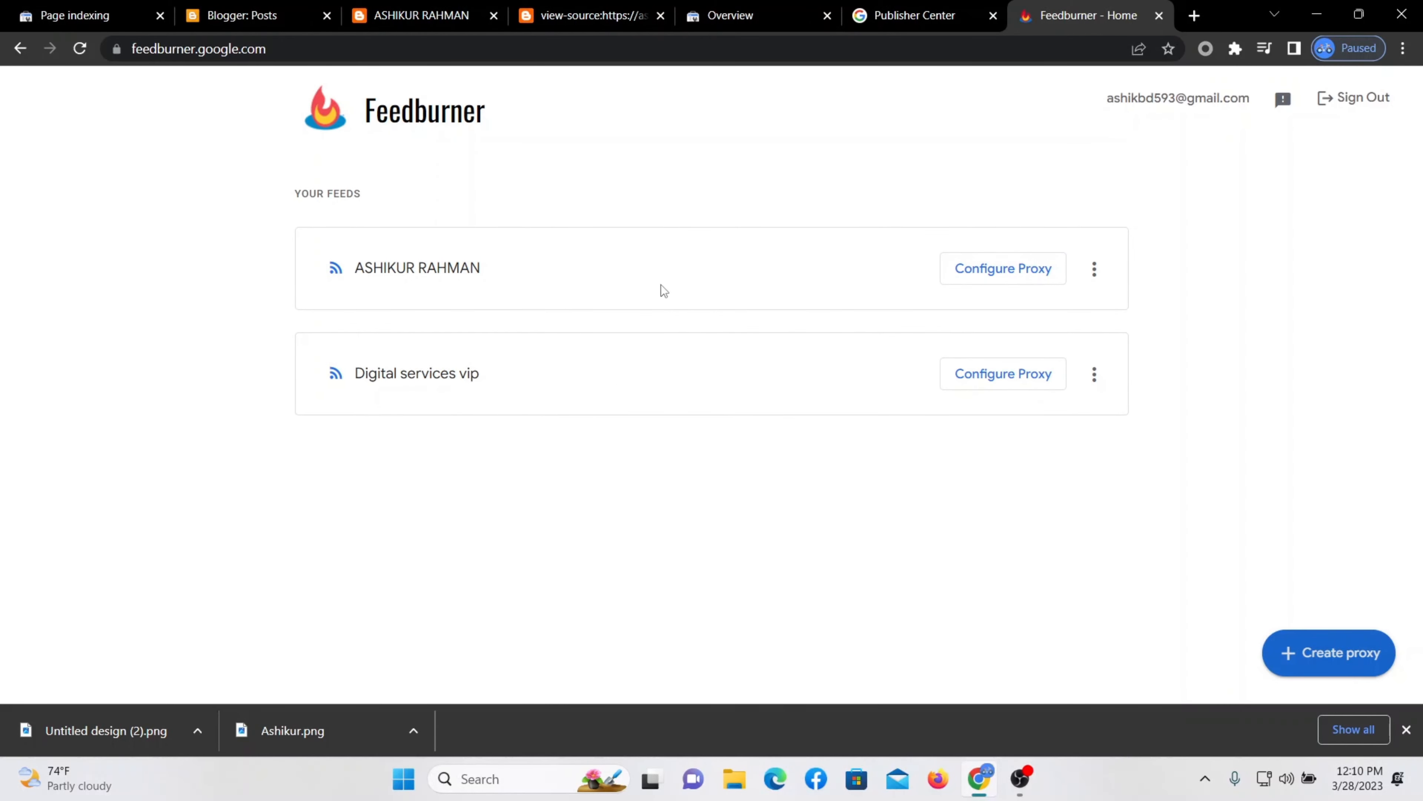
# Refresh the new Feedburner feed and copy its Custom Feed Url.
pyautogui.click(1094, 269)
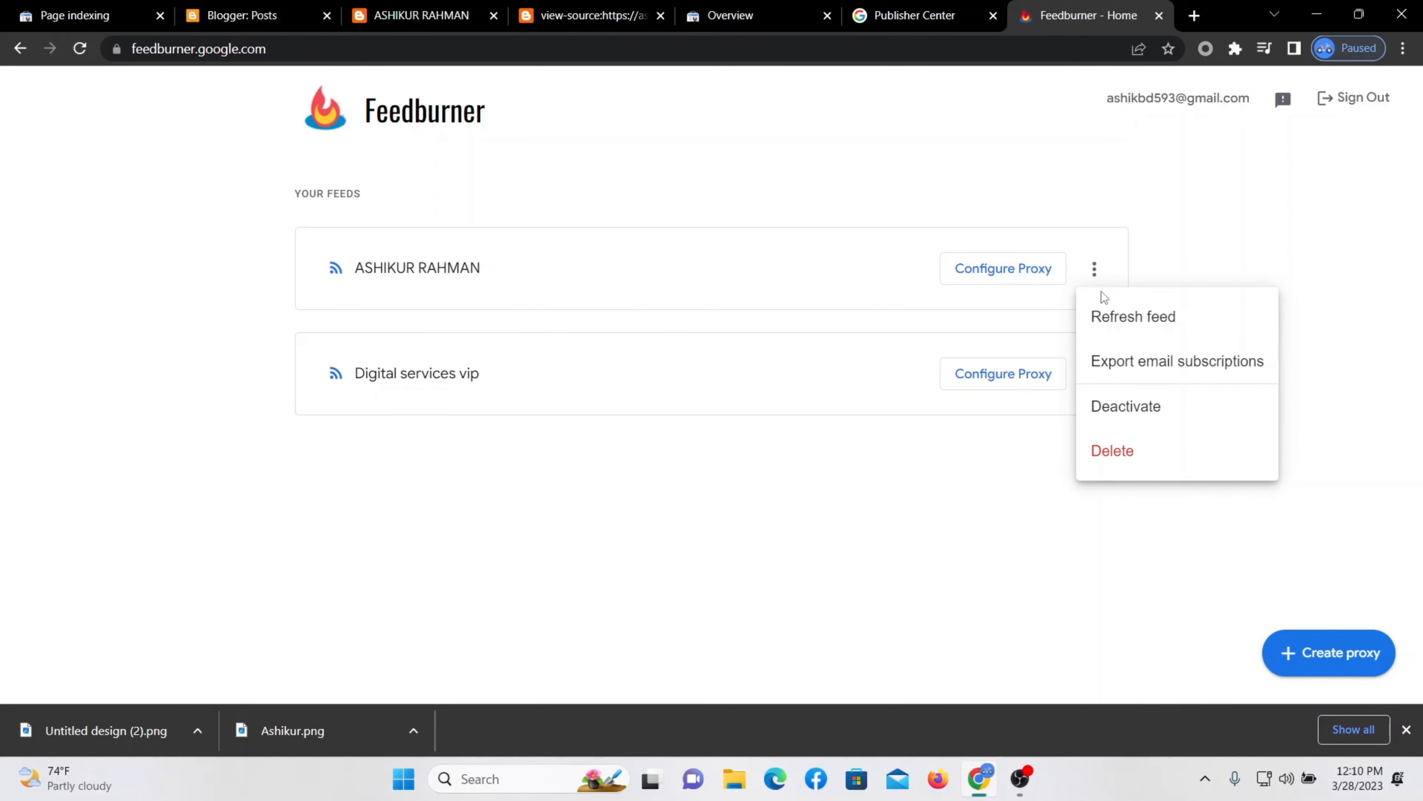
pyautogui.click(1116, 311)
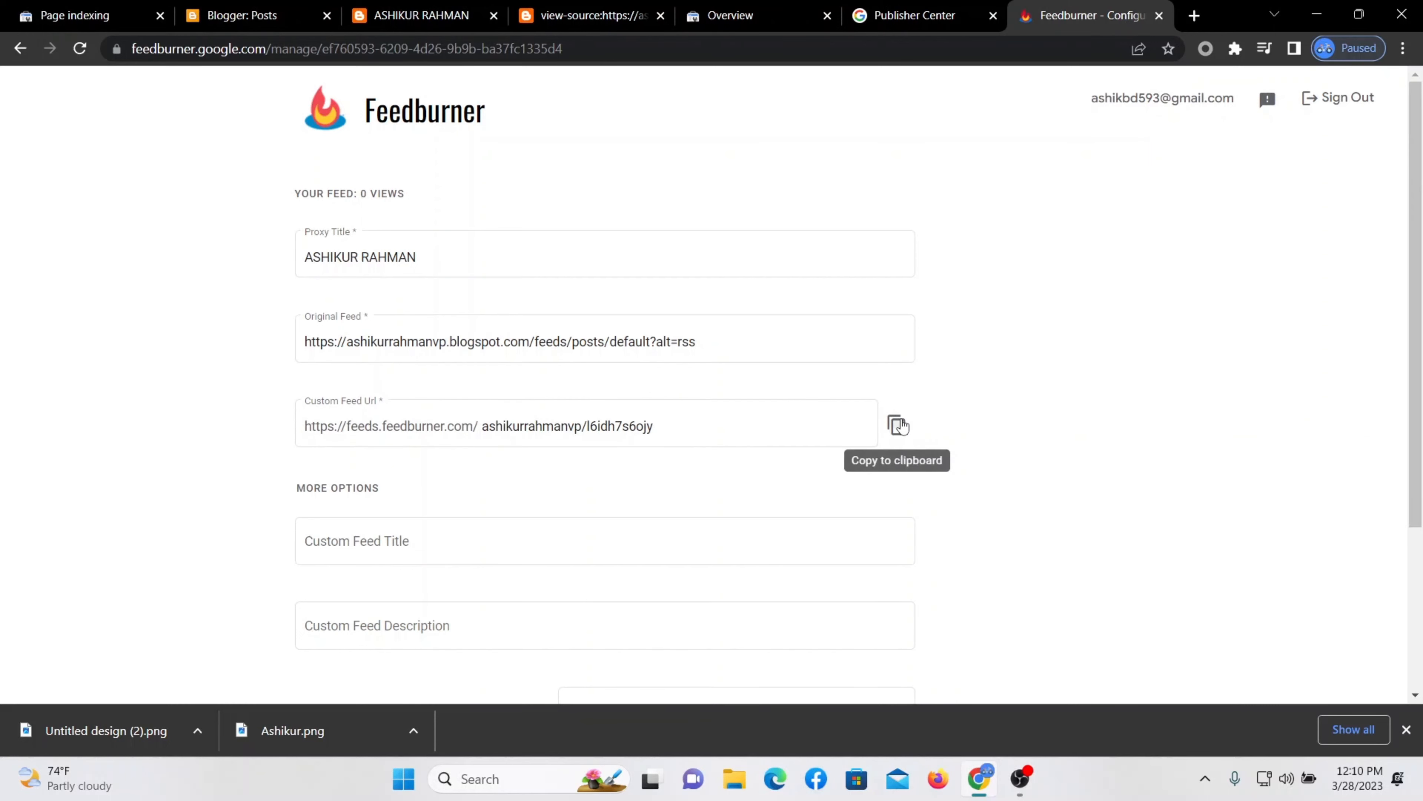
pyautogui.click(894, 440)
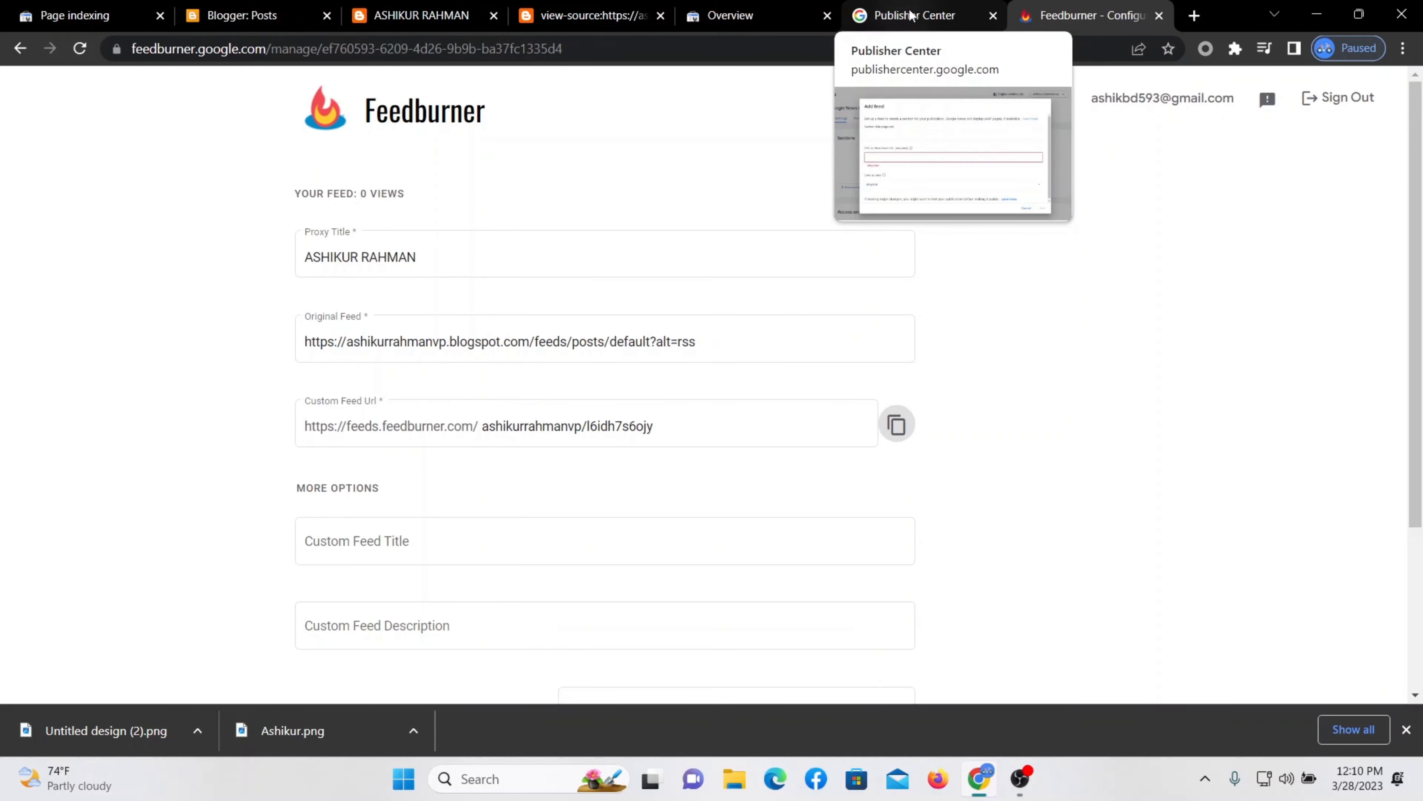
pyautogui.click(896, 12)
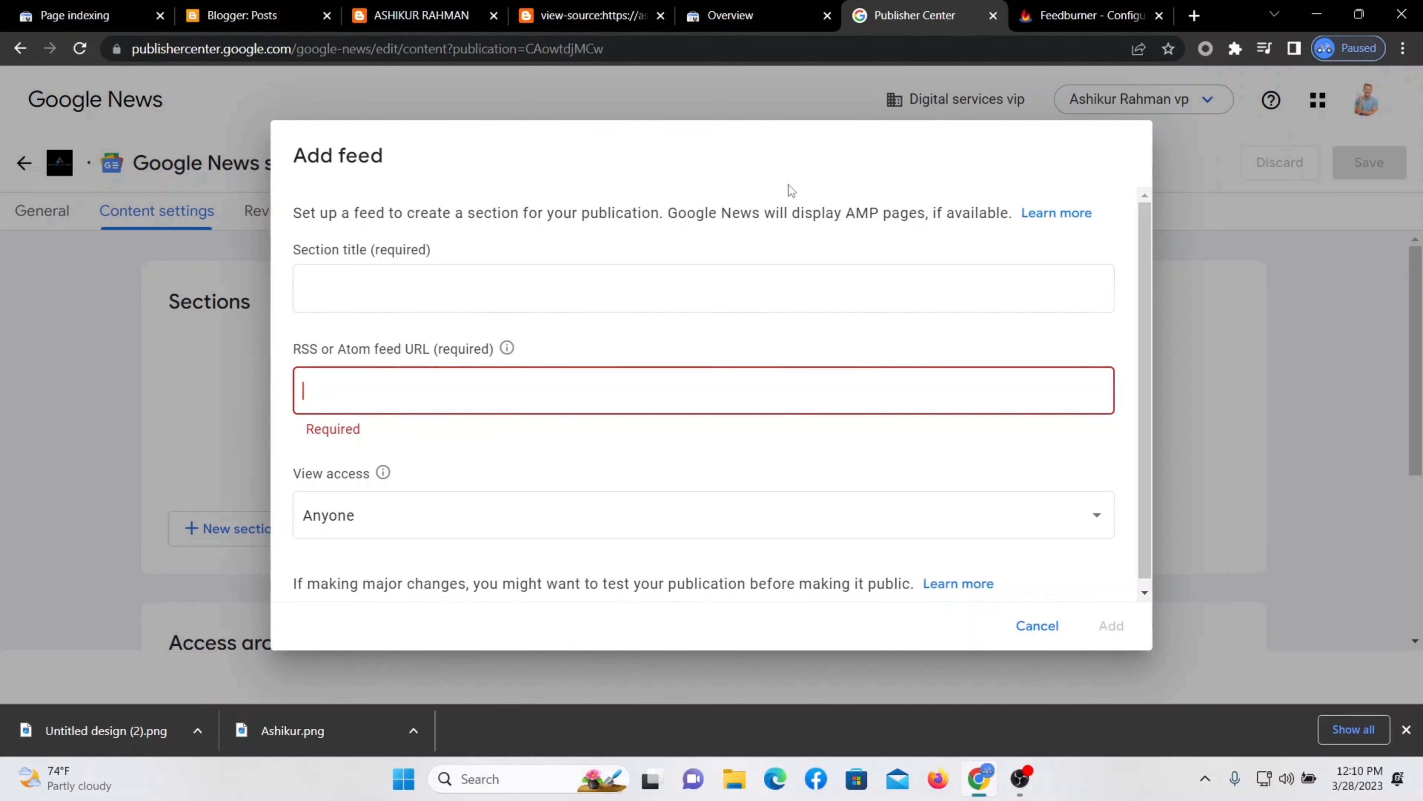
# Add a section with the Feedburner URL as feed and the blog name as title.
pyautogui.click(1044, 11)
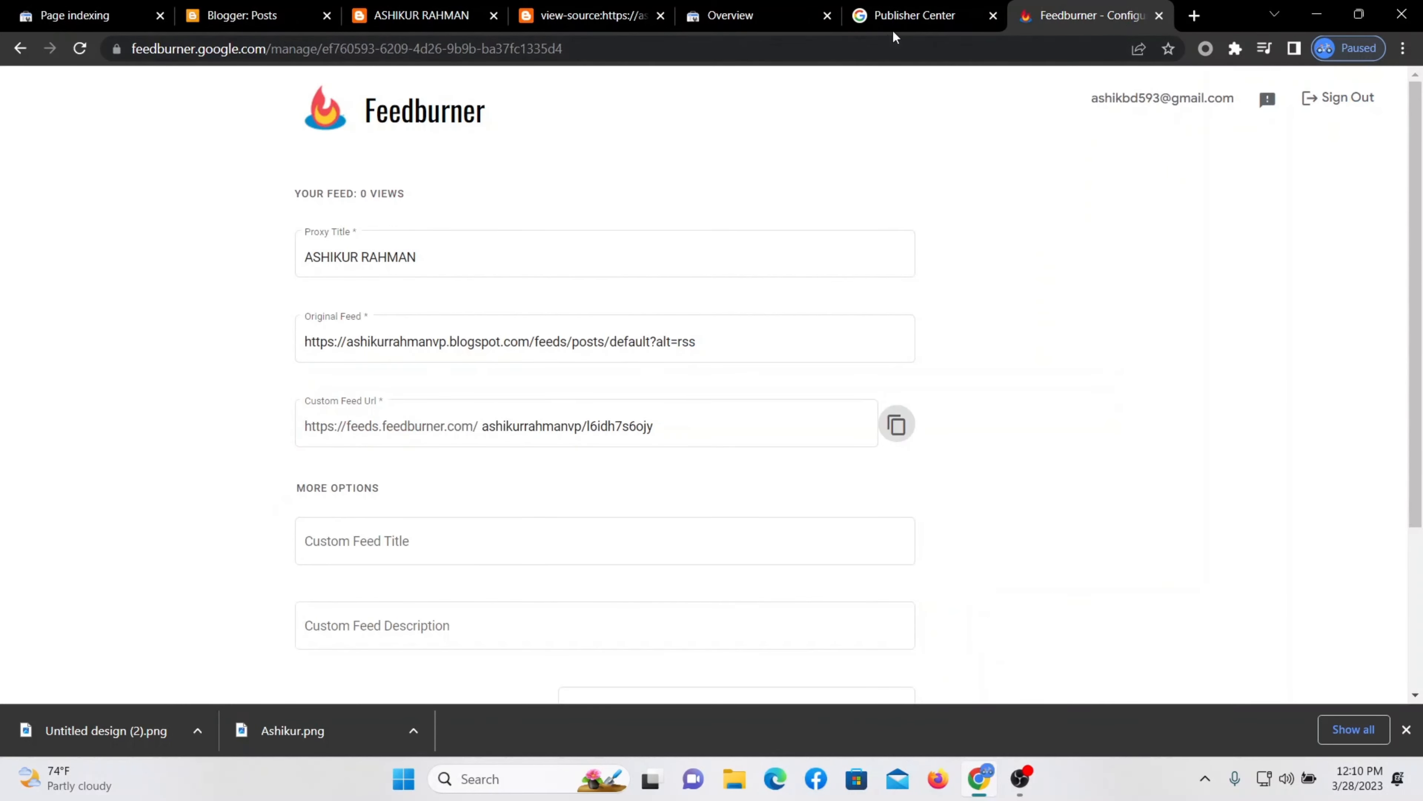
pyautogui.click(896, 17)
pyautogui.rightClick(328, 389)
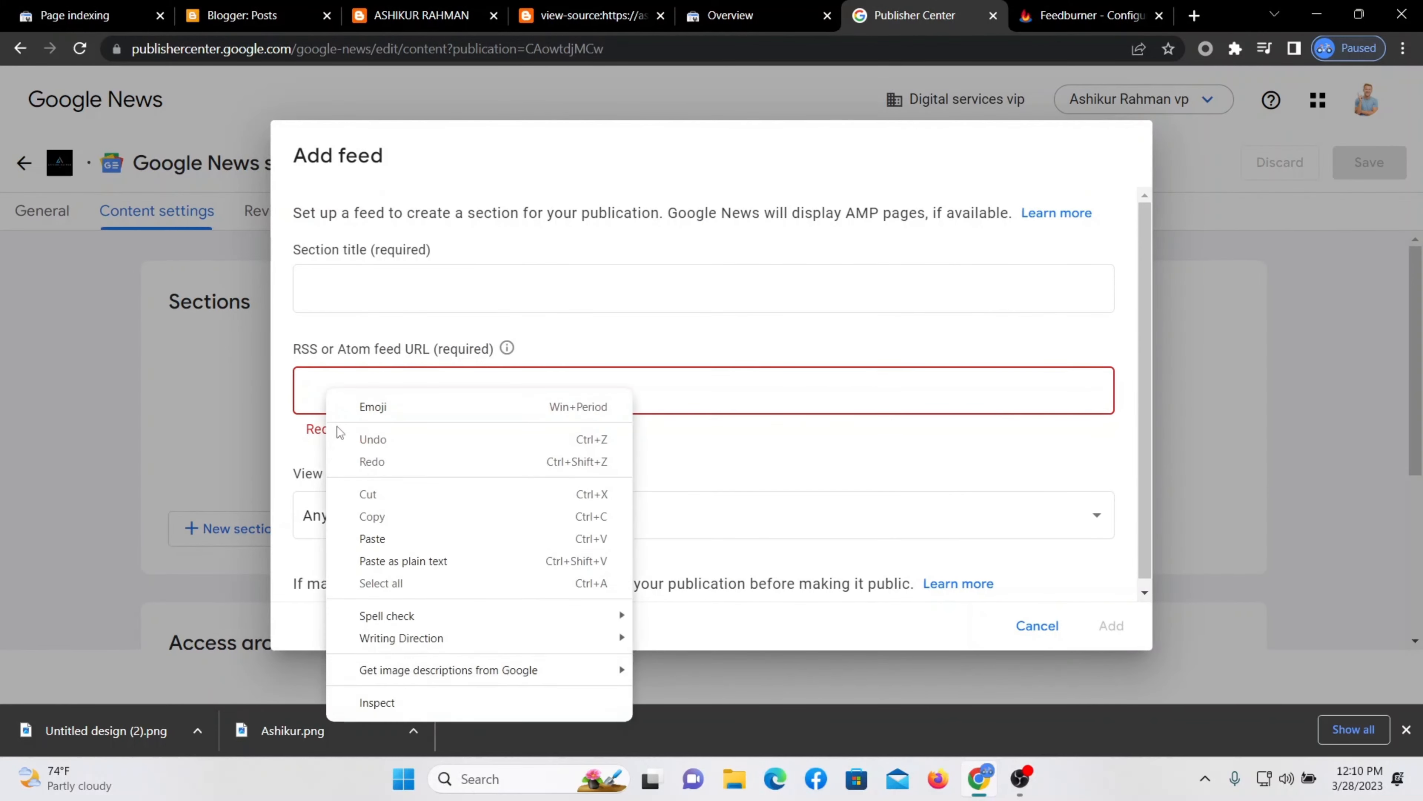
pyautogui.click(371, 538)
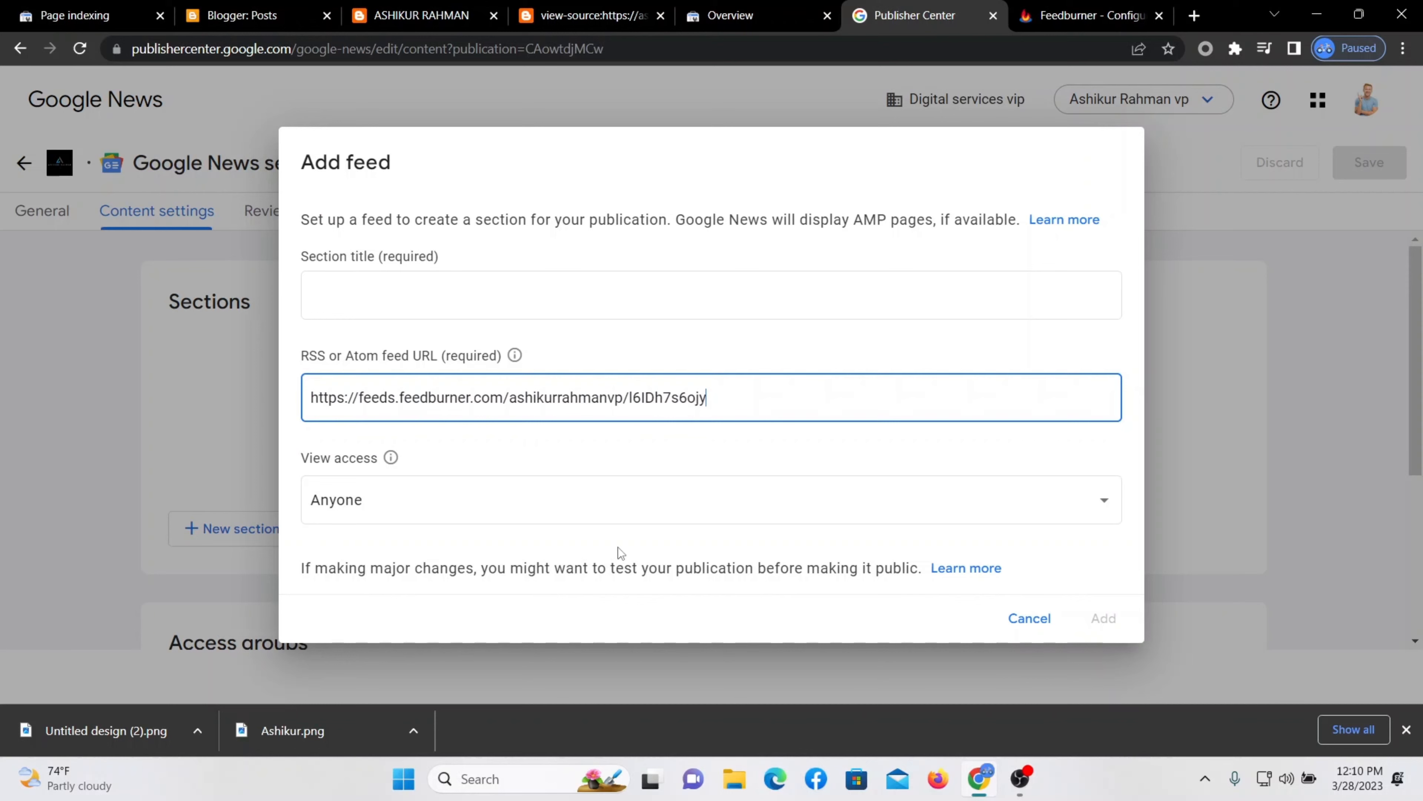
pyautogui.click(366, 292)
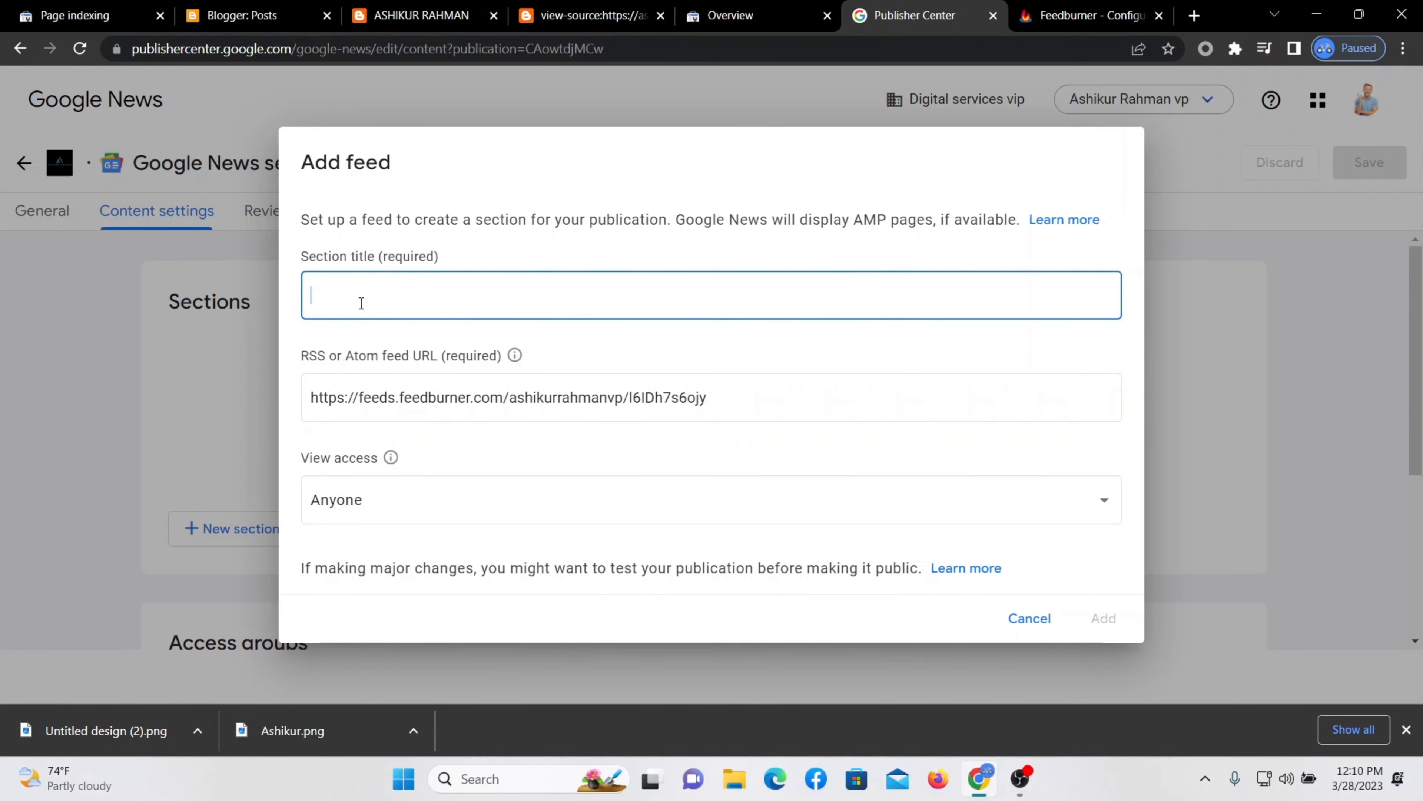
pyautogui.click(395, 16)
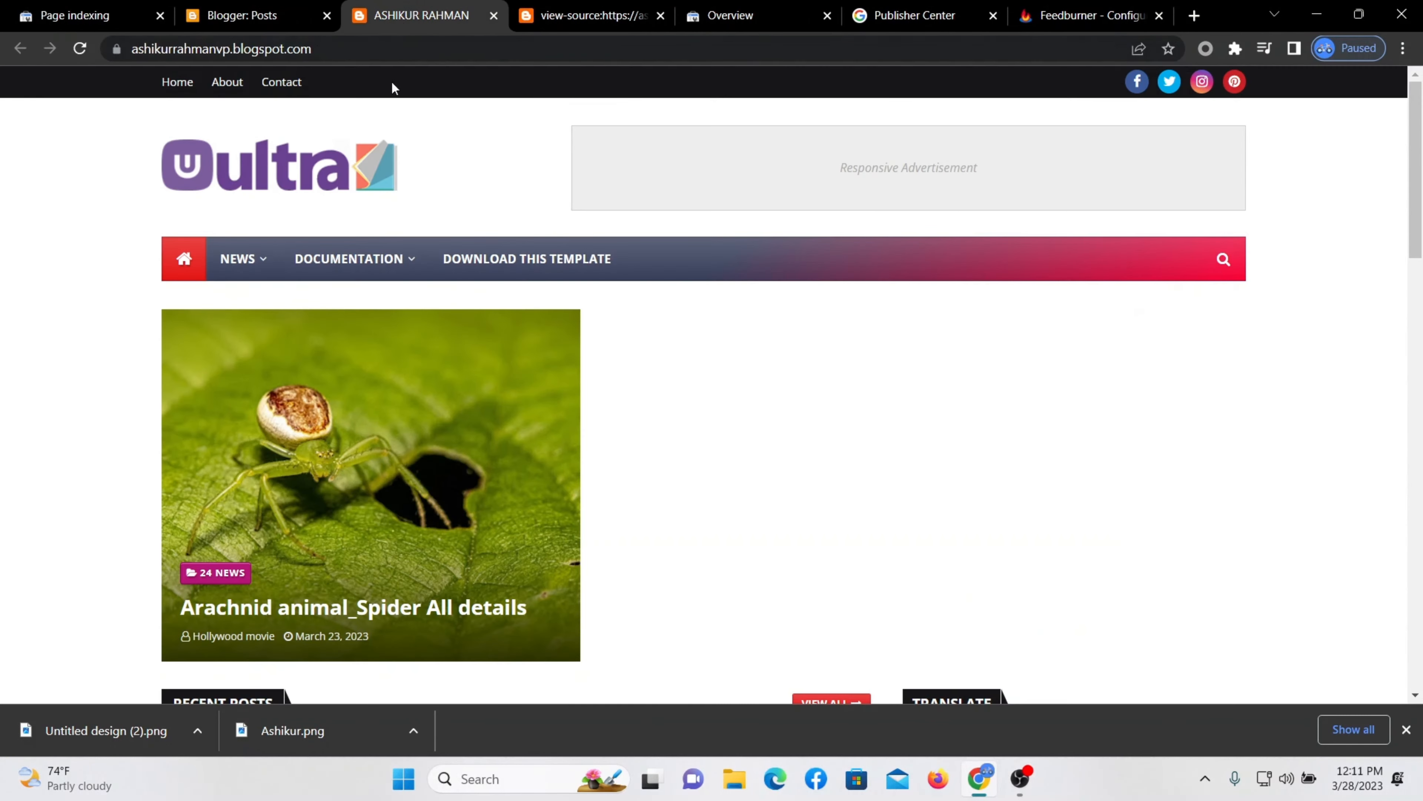
pyautogui.moveTo(230, 50); pyautogui.dragTo(183, 50)
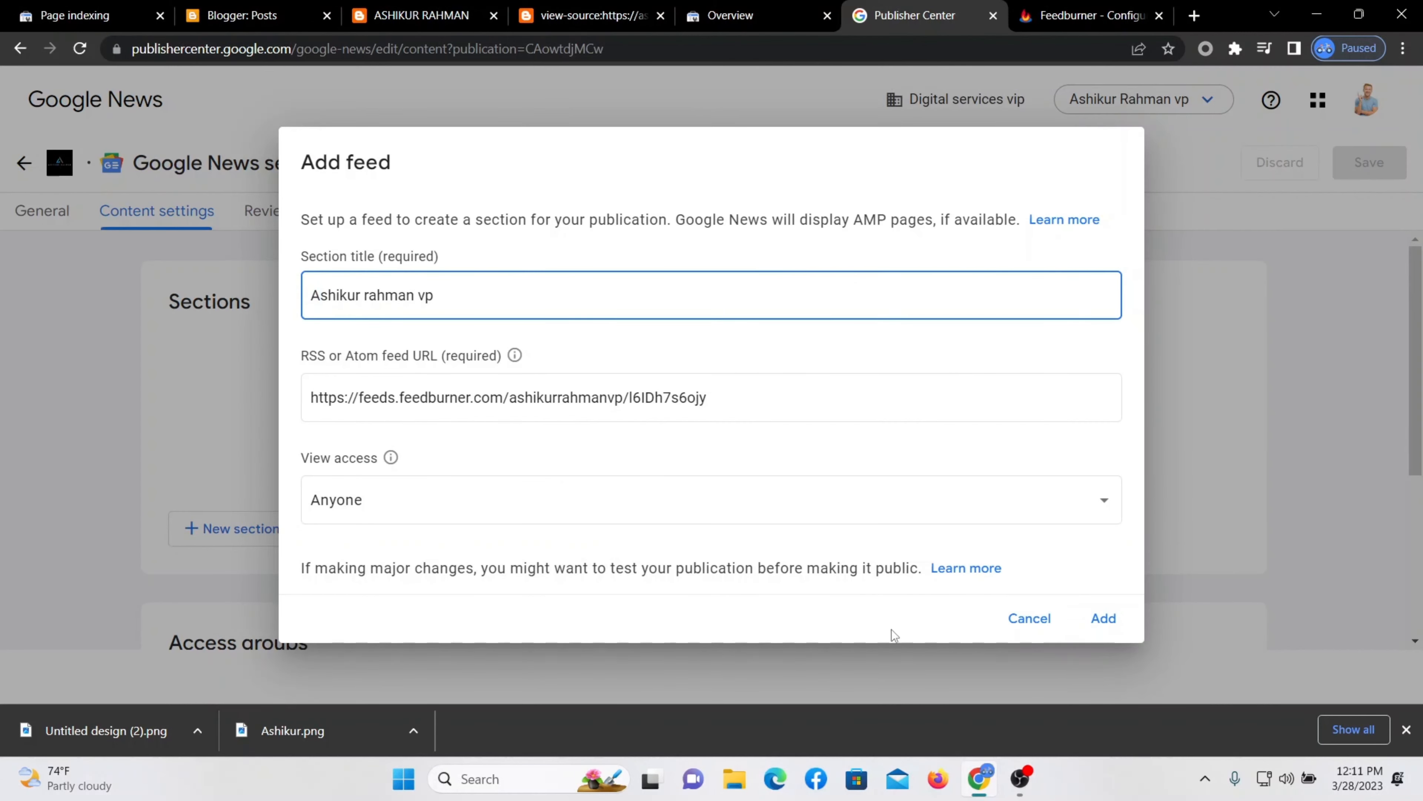
pyautogui.click(1103, 619)
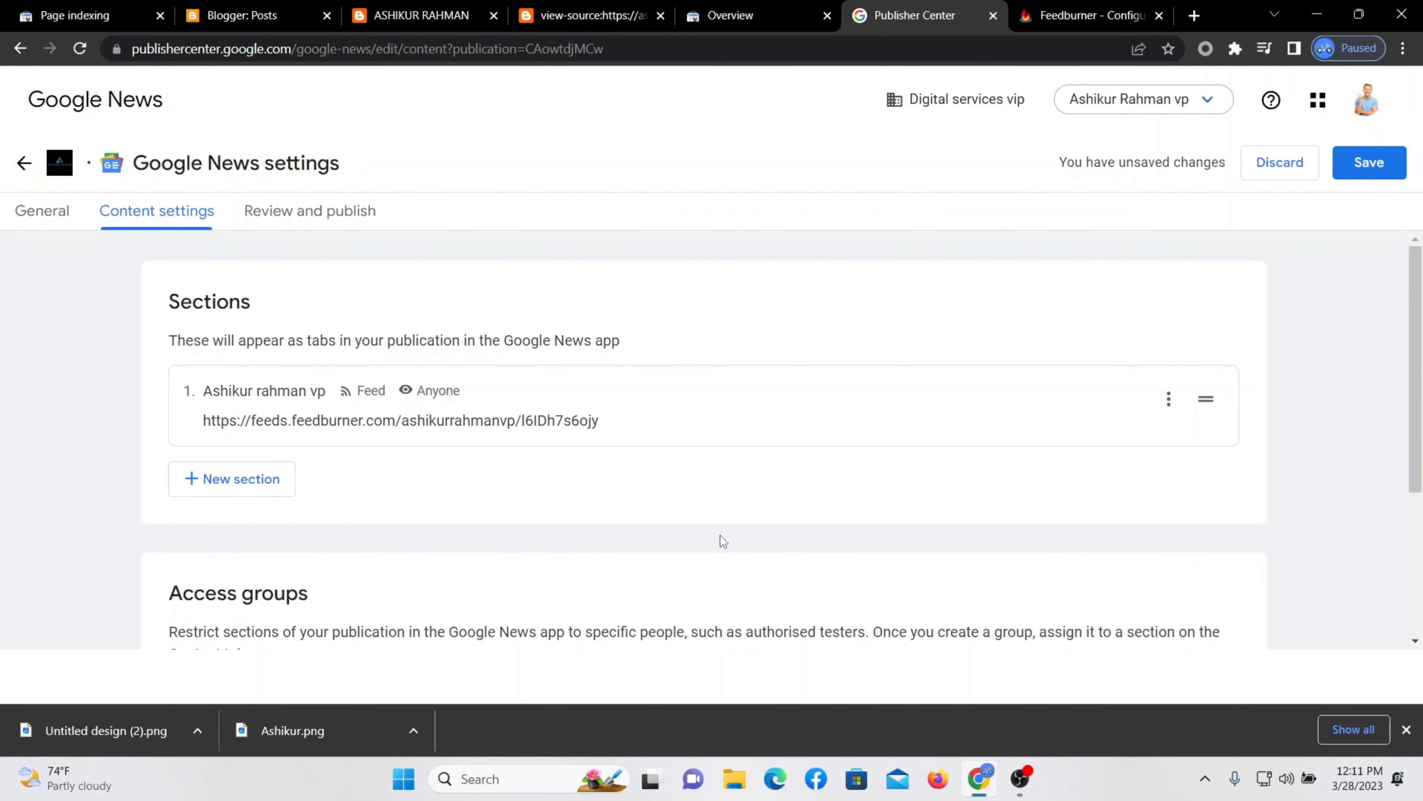
# Save the new feed section and refresh its articles, last updated 28 Mar 2023.
pyautogui.scroll(-4, 691, 561)
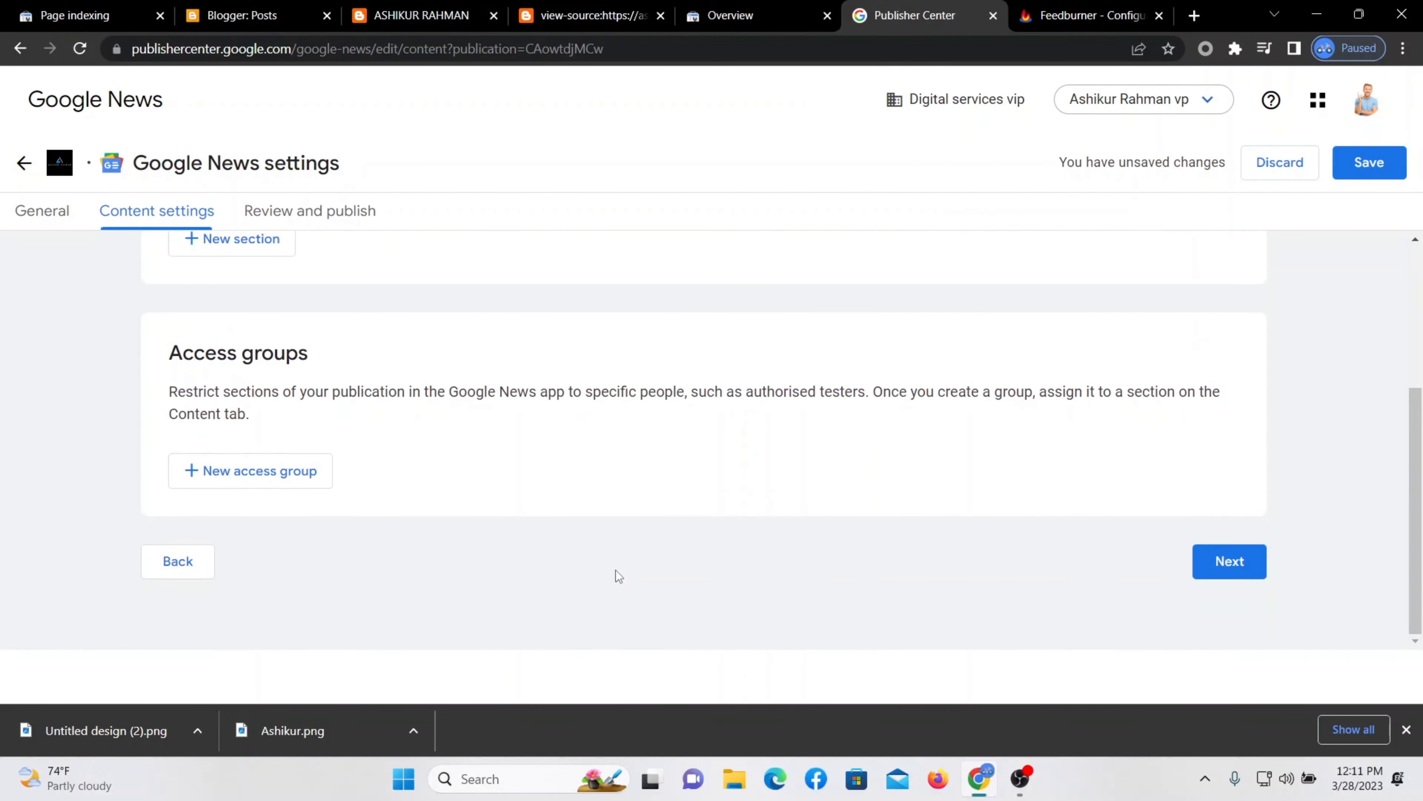
pyautogui.scroll(4, 1003, 400)
pyautogui.click(1369, 164)
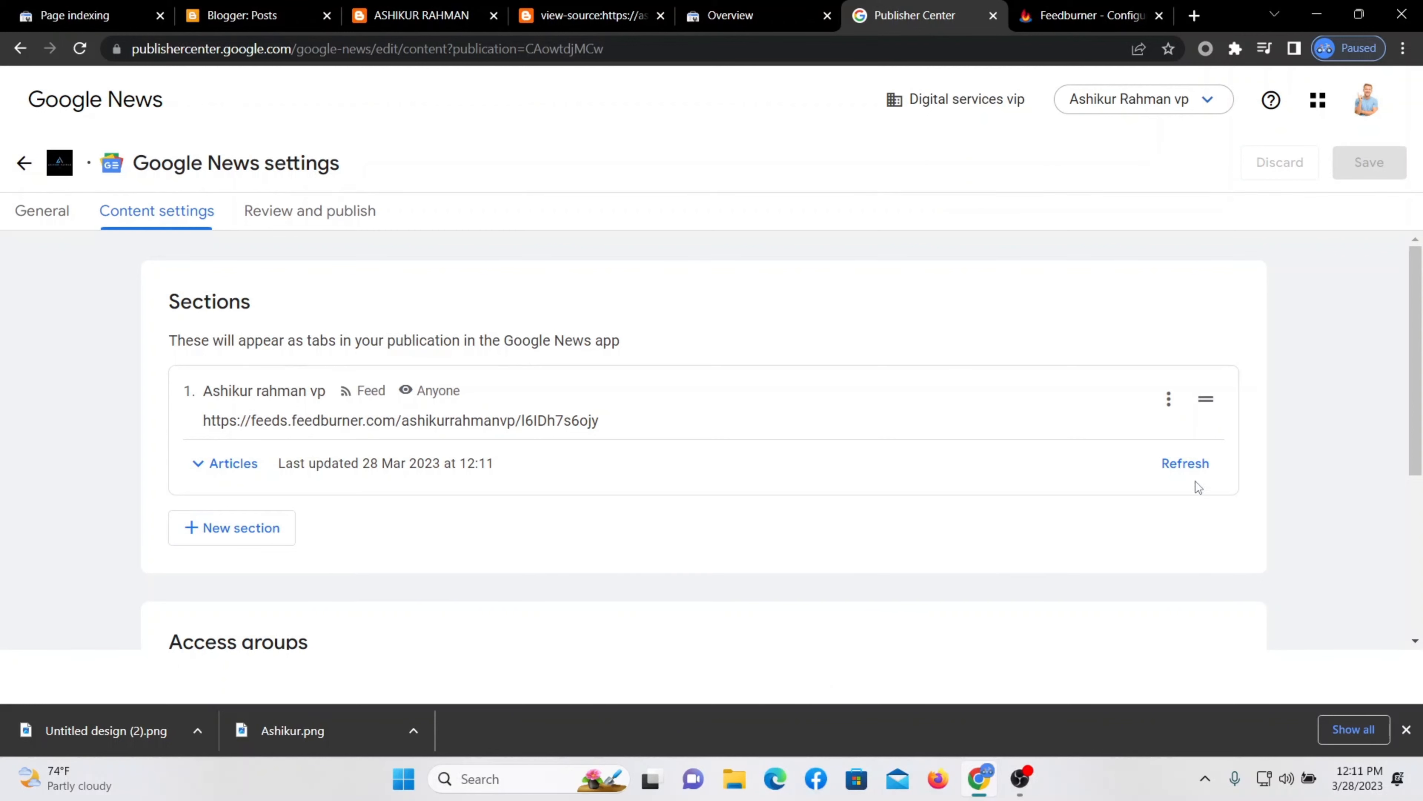
pyautogui.click(1183, 467)
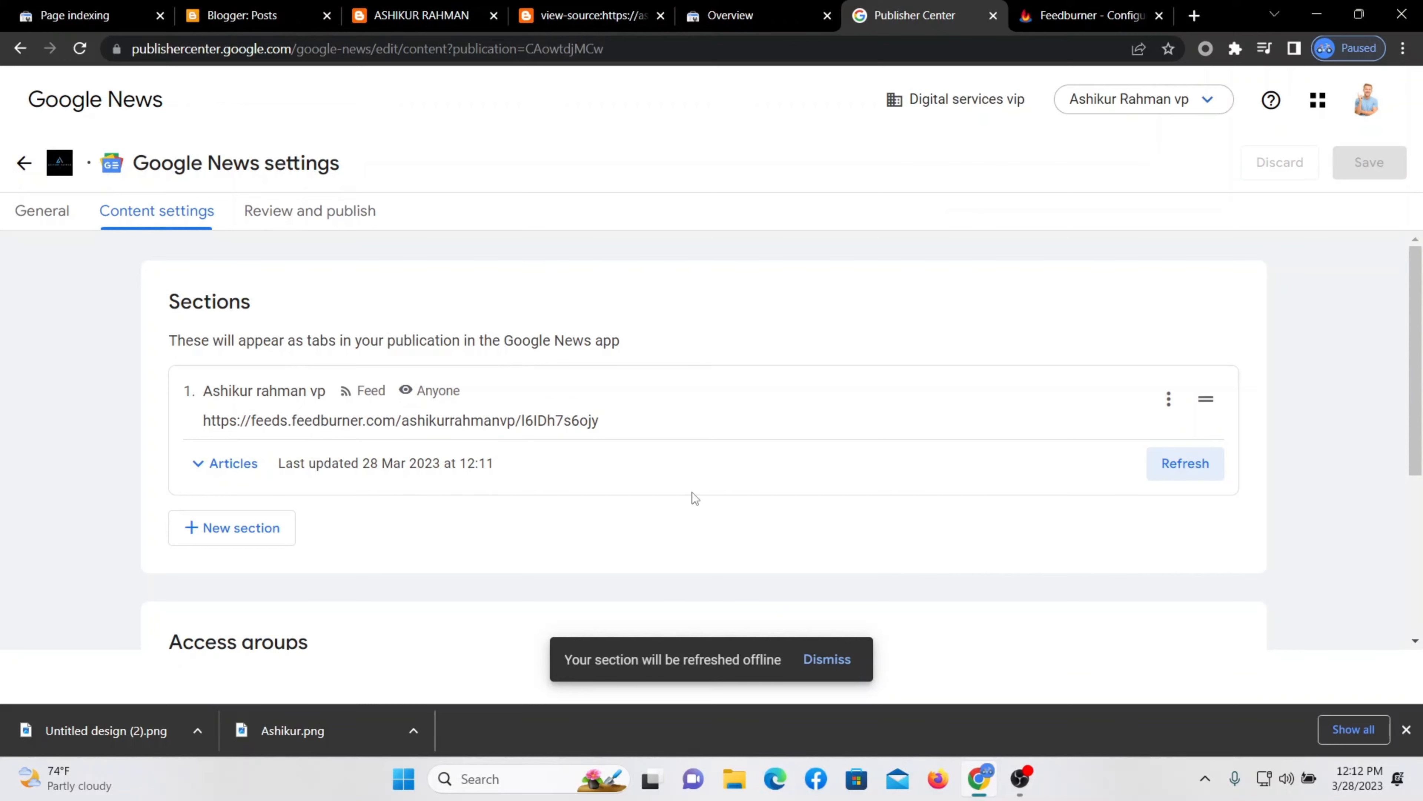
pyautogui.scroll(-5, 693, 495)
pyautogui.scroll(5, 692, 491)
pyautogui.scroll(-2, 728, 447)
pyautogui.scroll(2, 668, 471)
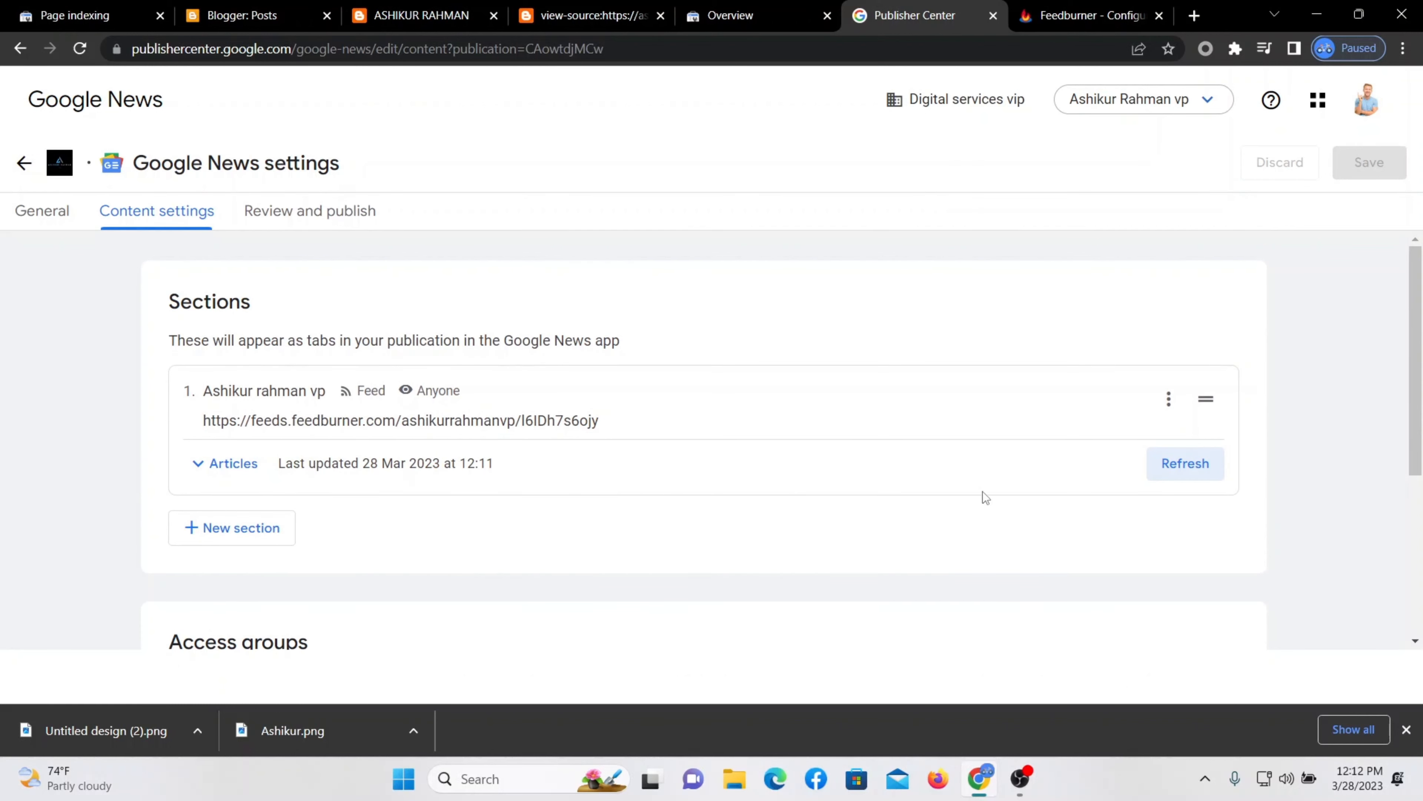
pyautogui.scroll(-5, 984, 495)
# Go to the Review and publish step and reload the publication preview.
pyautogui.click(1200, 569)
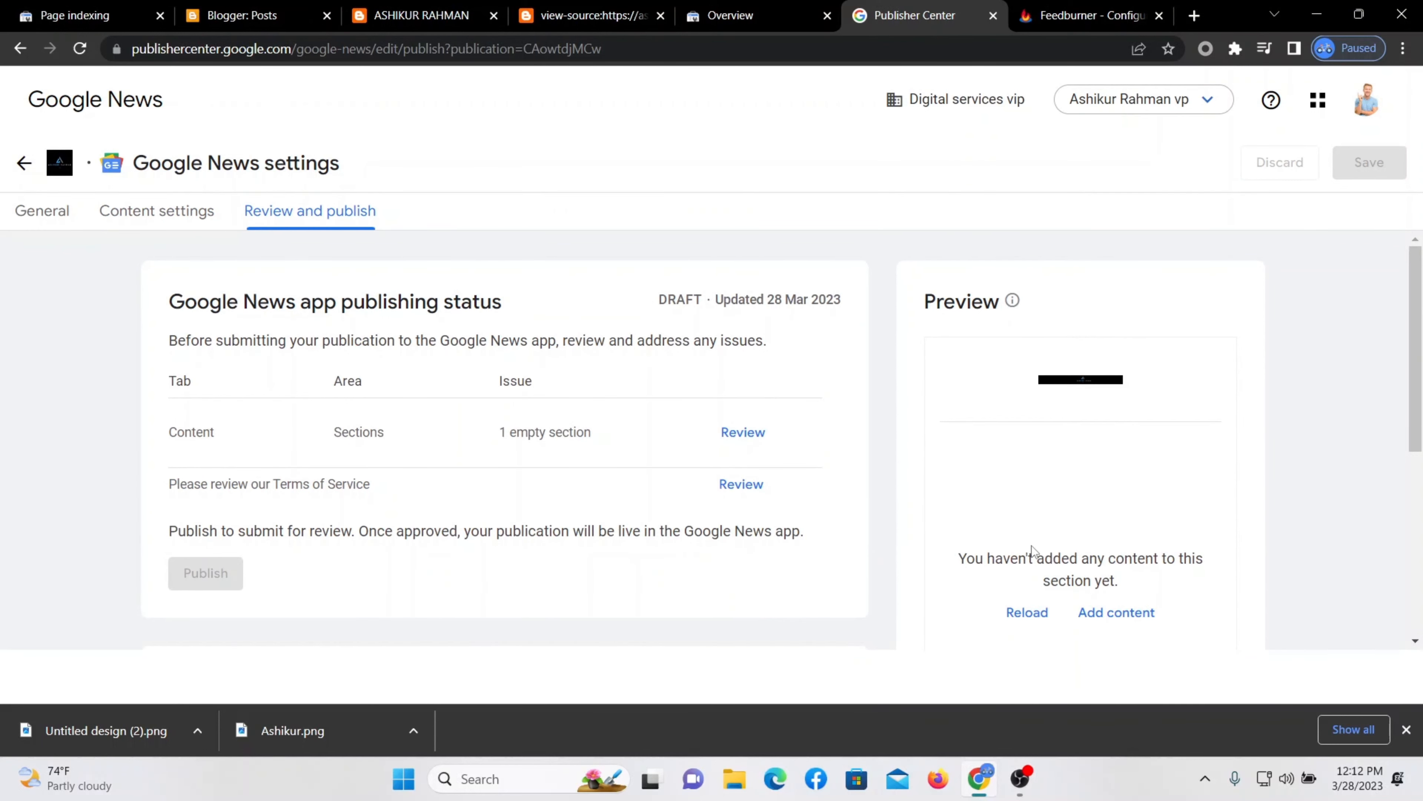
pyautogui.scroll(-3, 1097, 479)
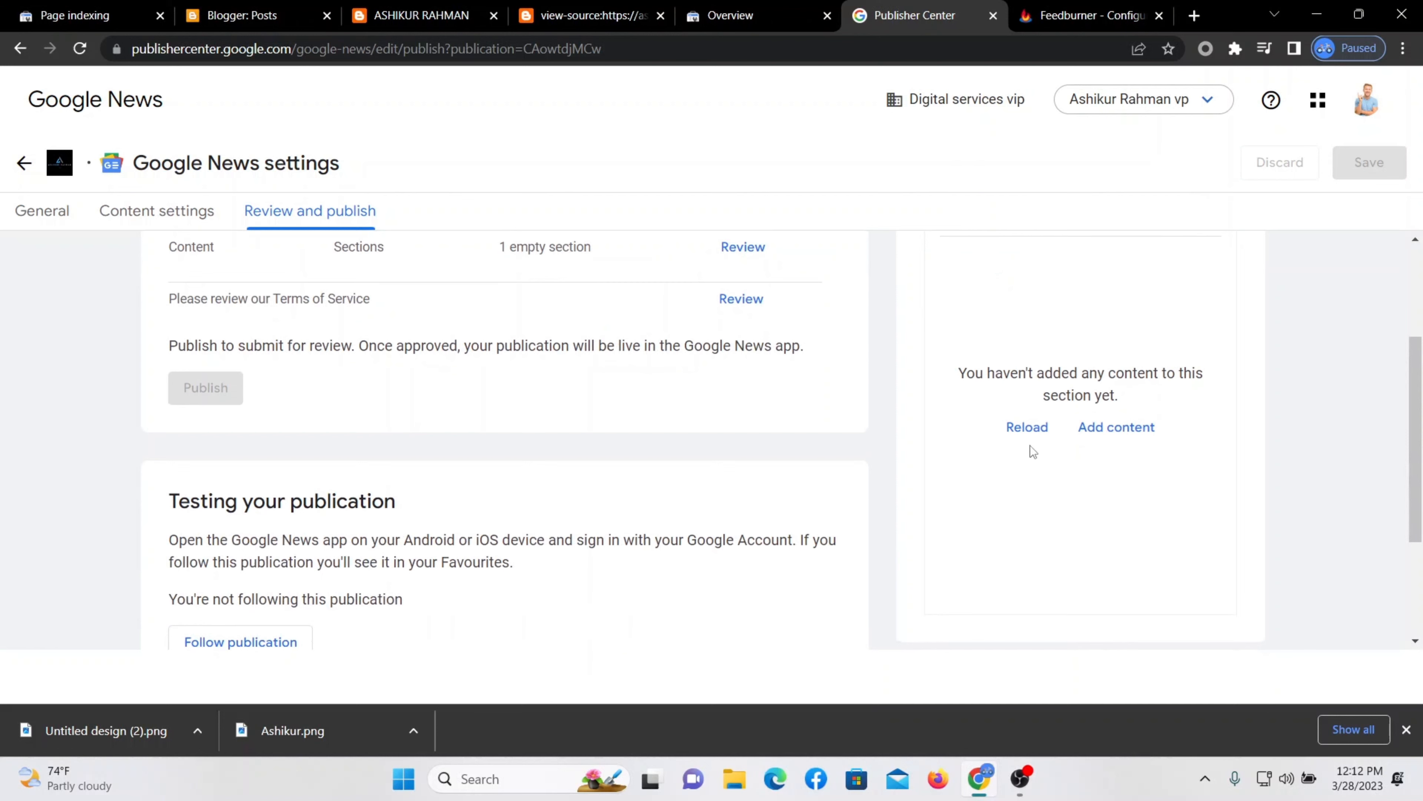
pyautogui.scroll(3, 1003, 502)
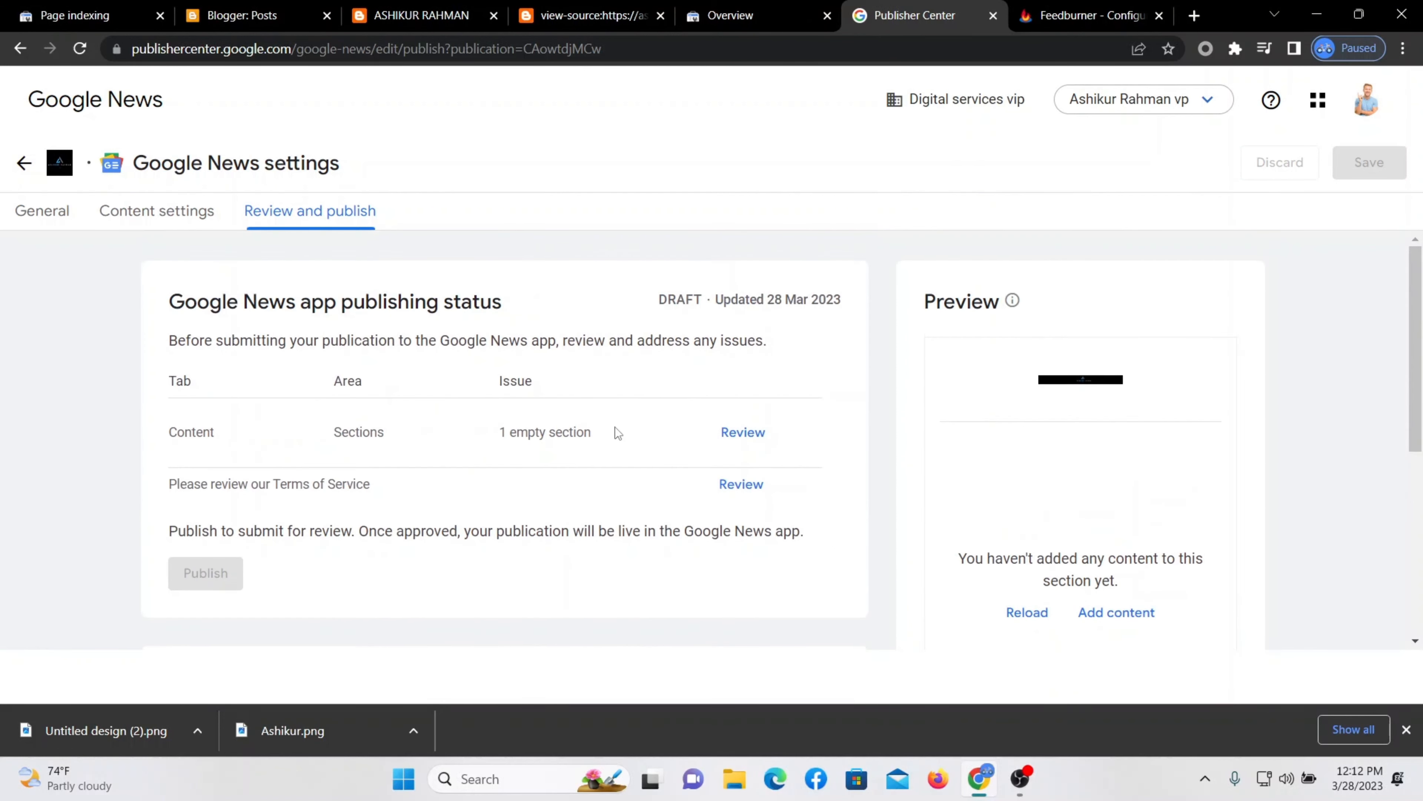
pyautogui.click(1017, 612)
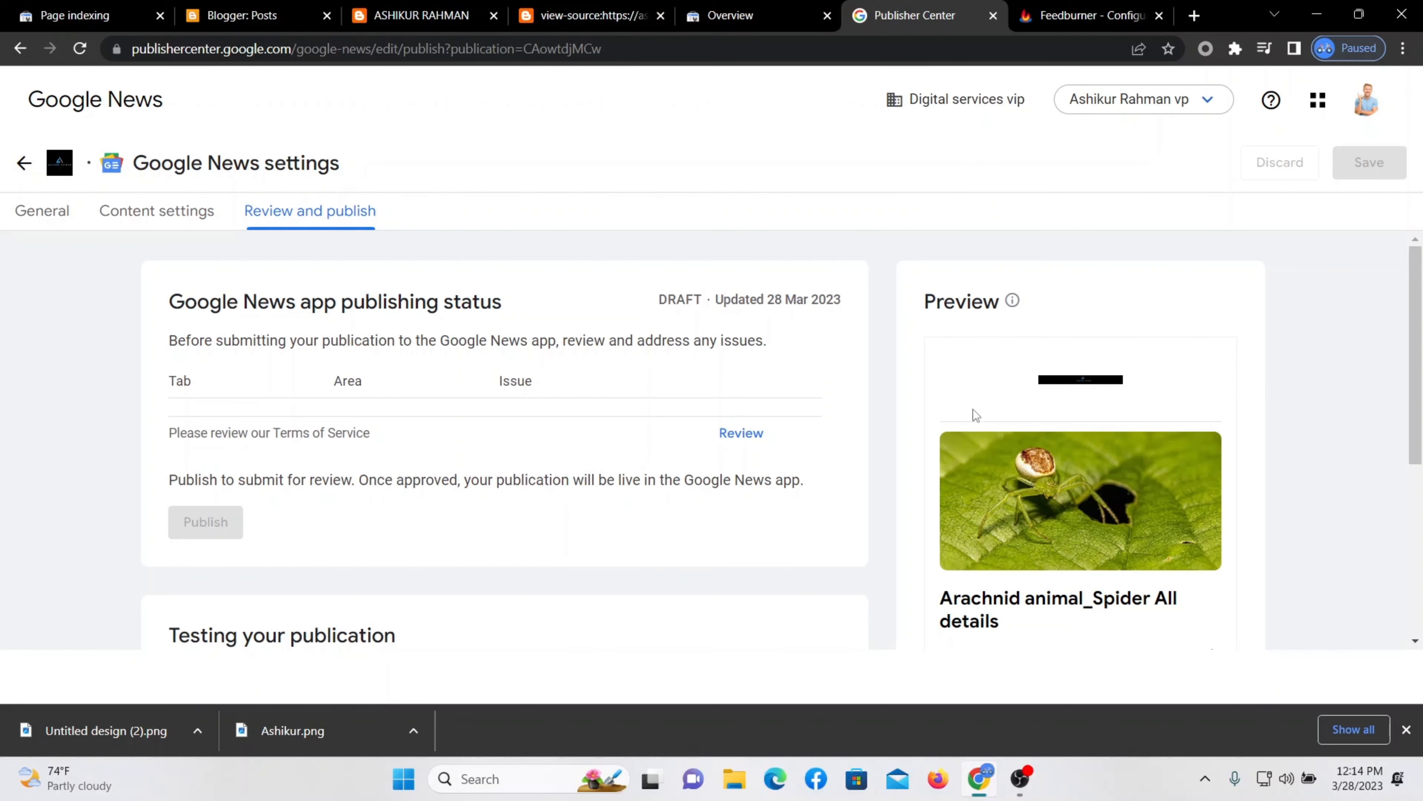
pyautogui.scroll(-3, 990, 404)
pyautogui.scroll(3, 1090, 448)
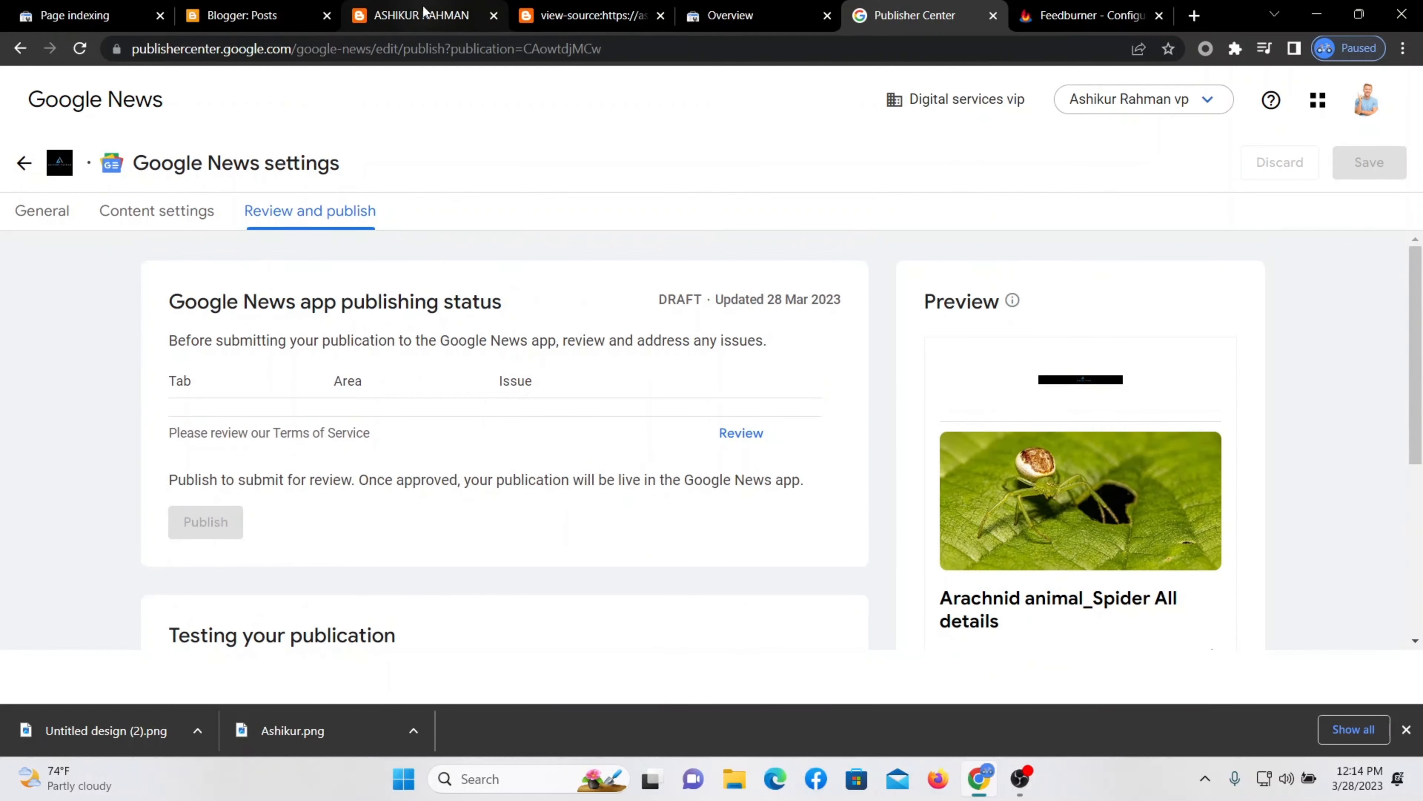
# Look over the blog homepage, then return to the Google News settings.
pyautogui.click(448, 15)
pyautogui.scroll(-8, 1154, 376)
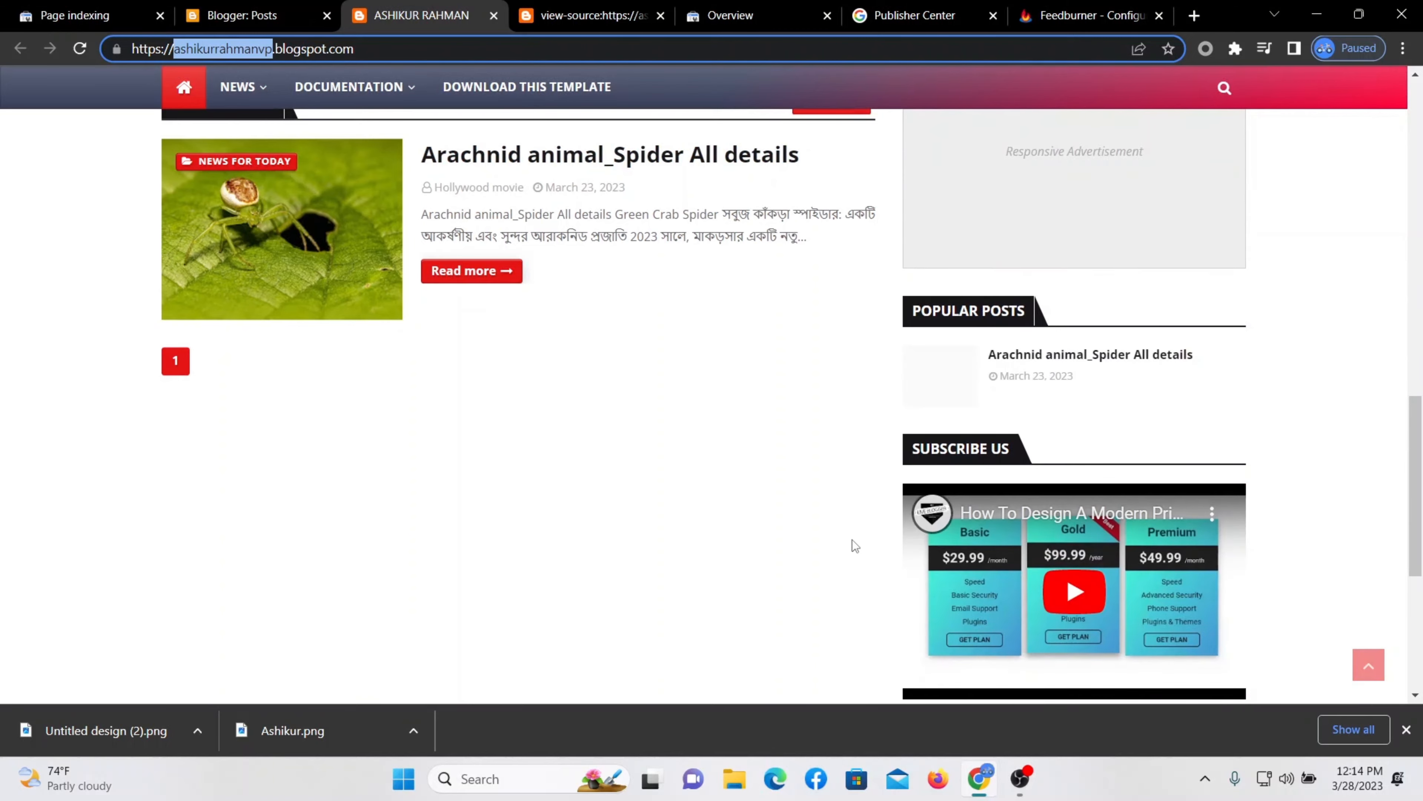
pyautogui.scroll(10, 850, 538)
pyautogui.click(877, 18)
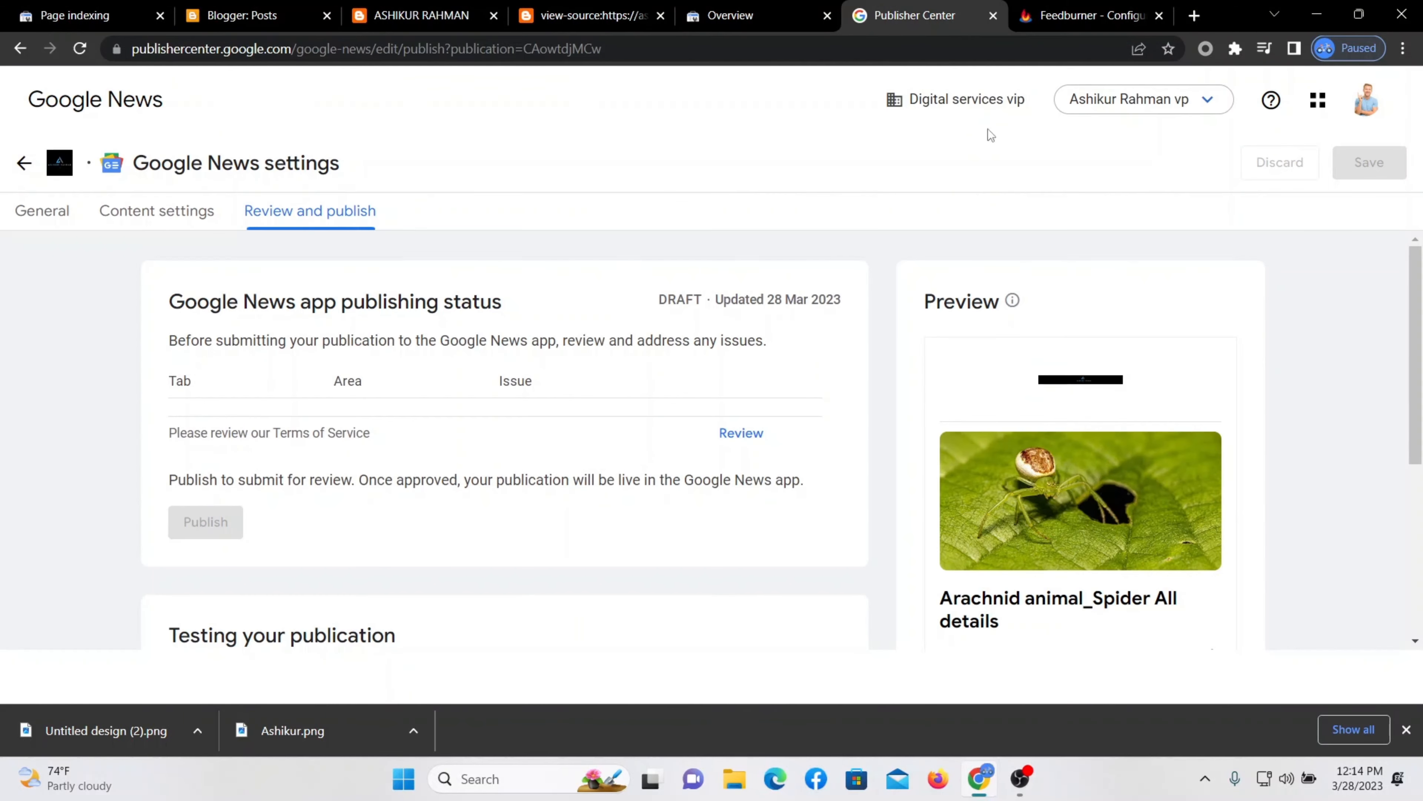
# Open the Terms of Service item, the only issue awaiting review, for review.
pyautogui.doubleClick(1117, 340)
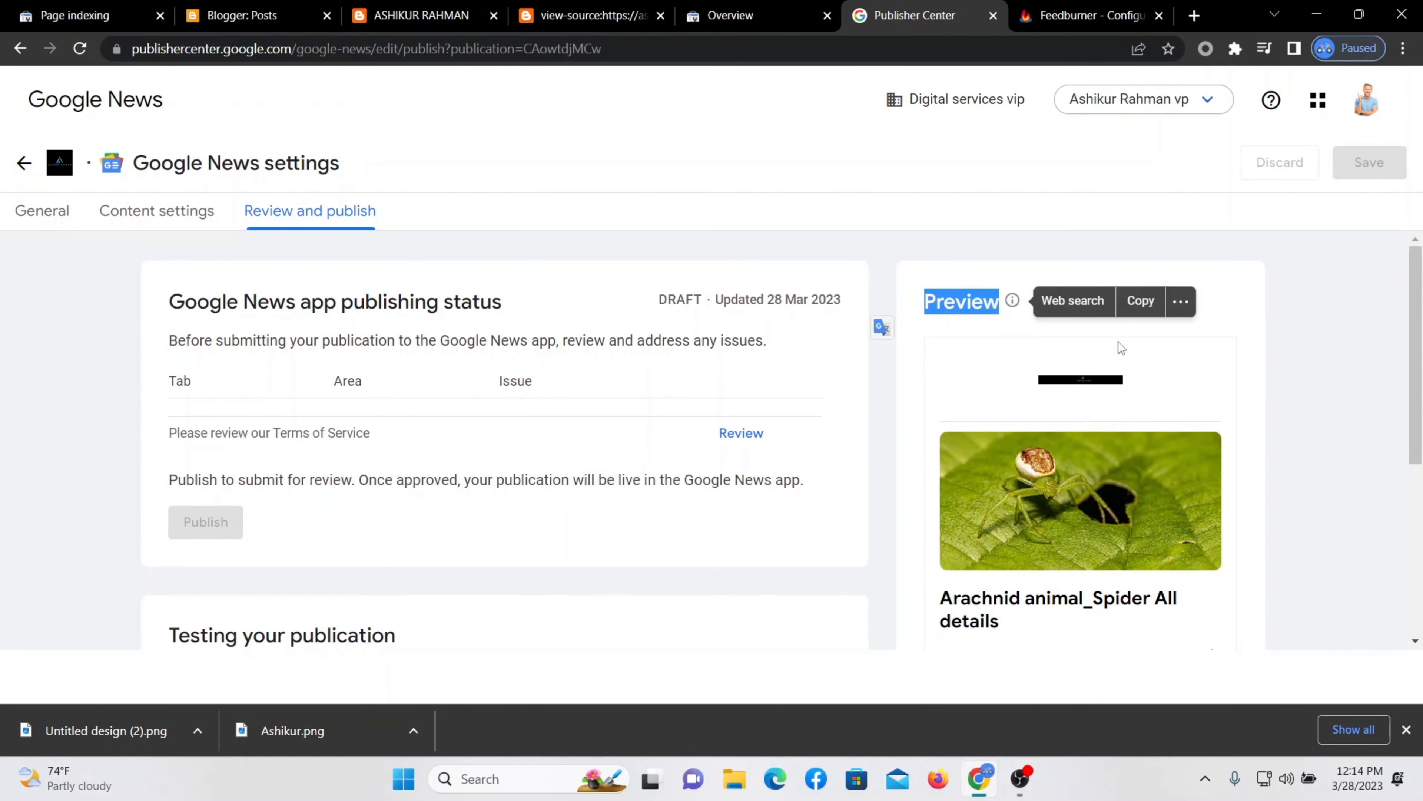
pyautogui.click(1245, 329)
pyautogui.scroll(-5, 1060, 454)
pyautogui.scroll(5, 1062, 446)
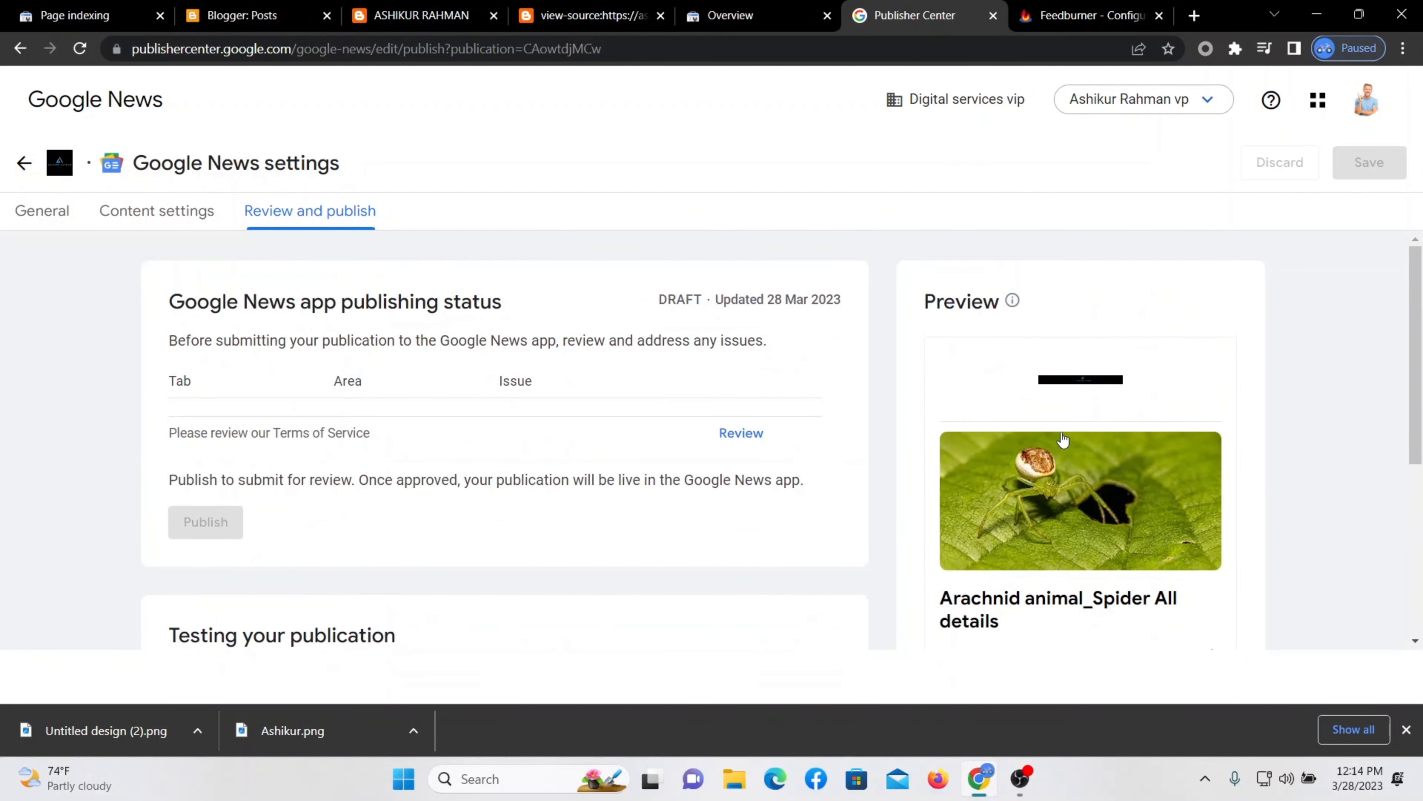
pyautogui.scroll(-5, 1066, 392)
pyautogui.scroll(5, 1060, 509)
pyautogui.scroll(-2, 1064, 454)
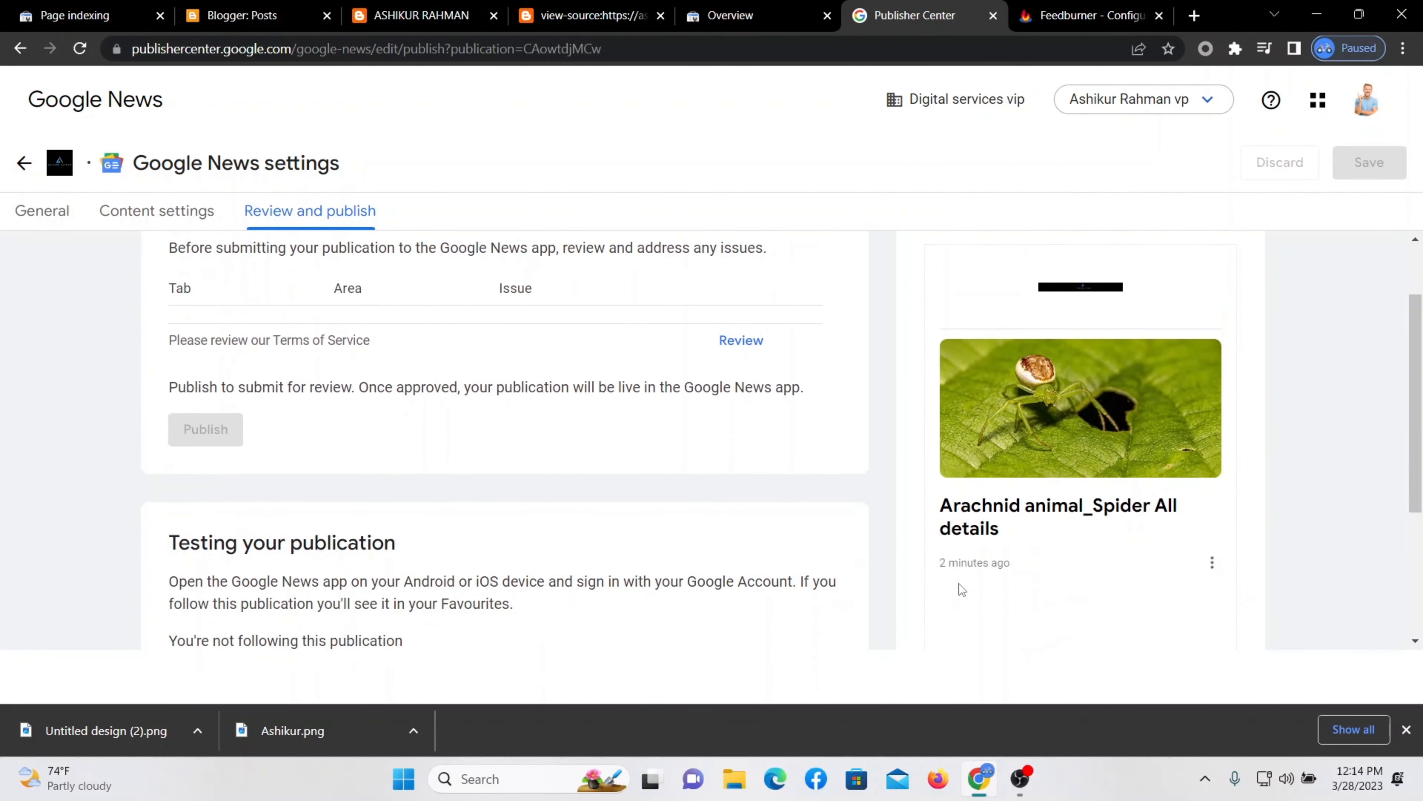
pyautogui.moveTo(1025, 568); pyautogui.dragTo(931, 565)
pyautogui.click(1053, 600)
pyautogui.moveTo(1038, 571); pyautogui.dragTo(930, 590)
pyautogui.click(995, 592)
pyautogui.scroll(2, 742, 566)
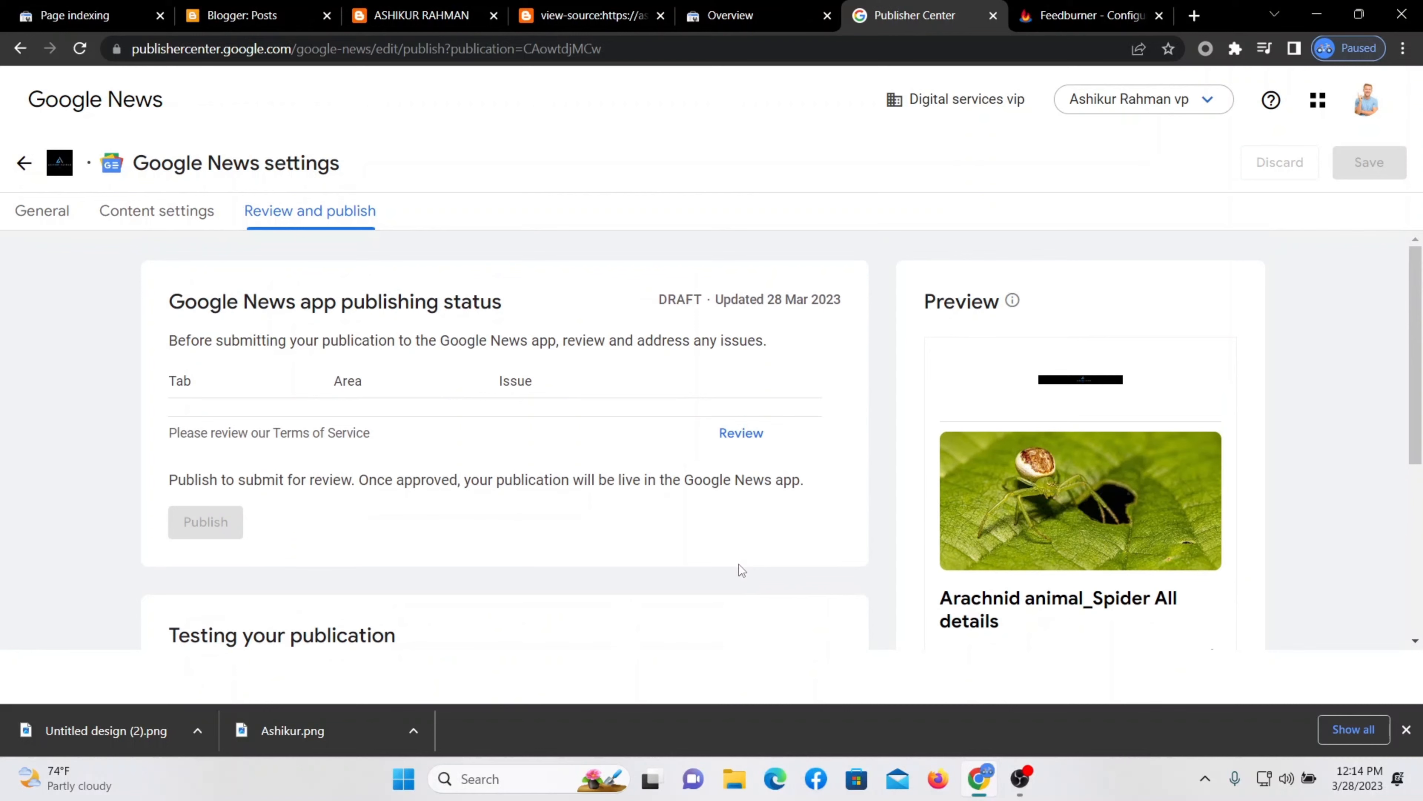
pyautogui.click(752, 433)
# Autofill the contact's name and email from saved details.
pyautogui.click(964, 258)
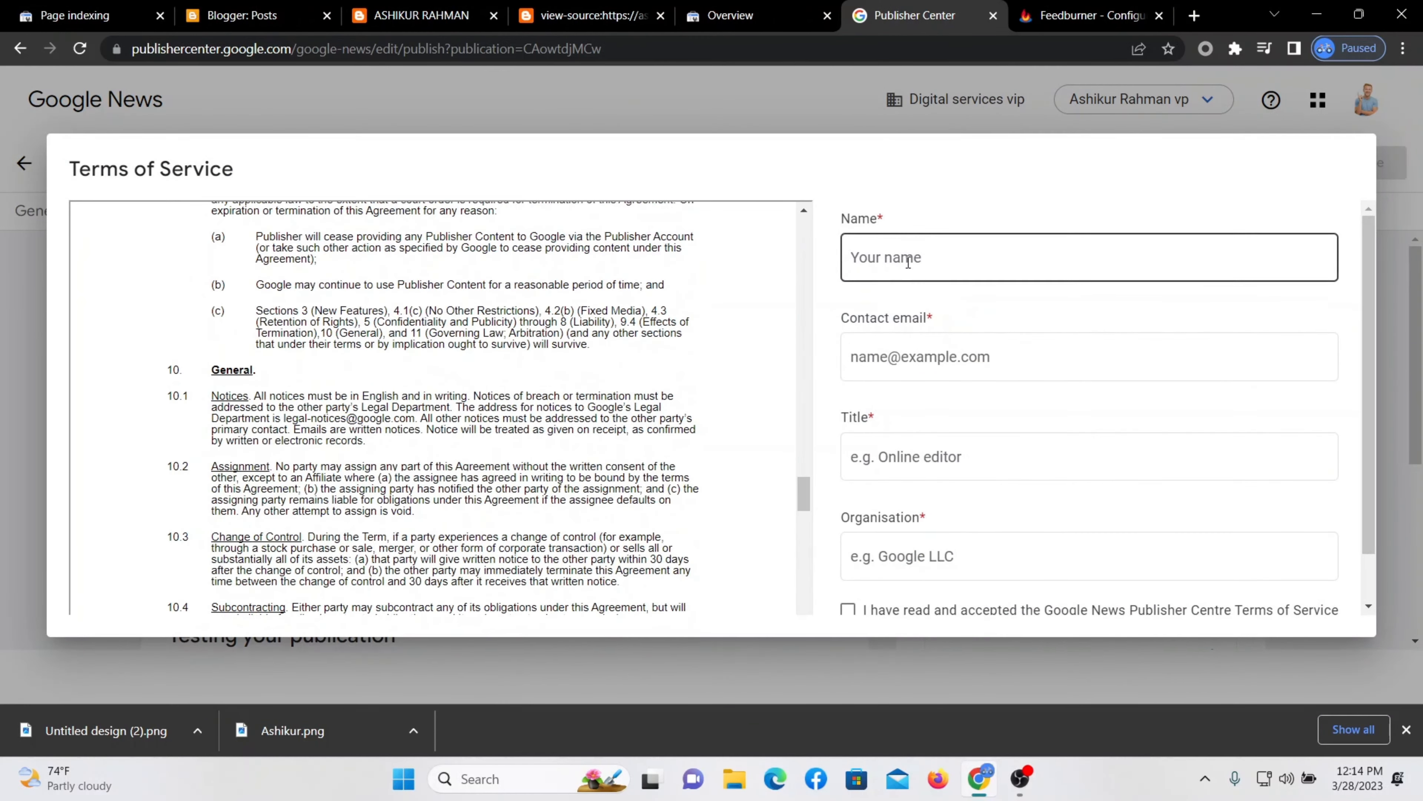
pyautogui.click(958, 298)
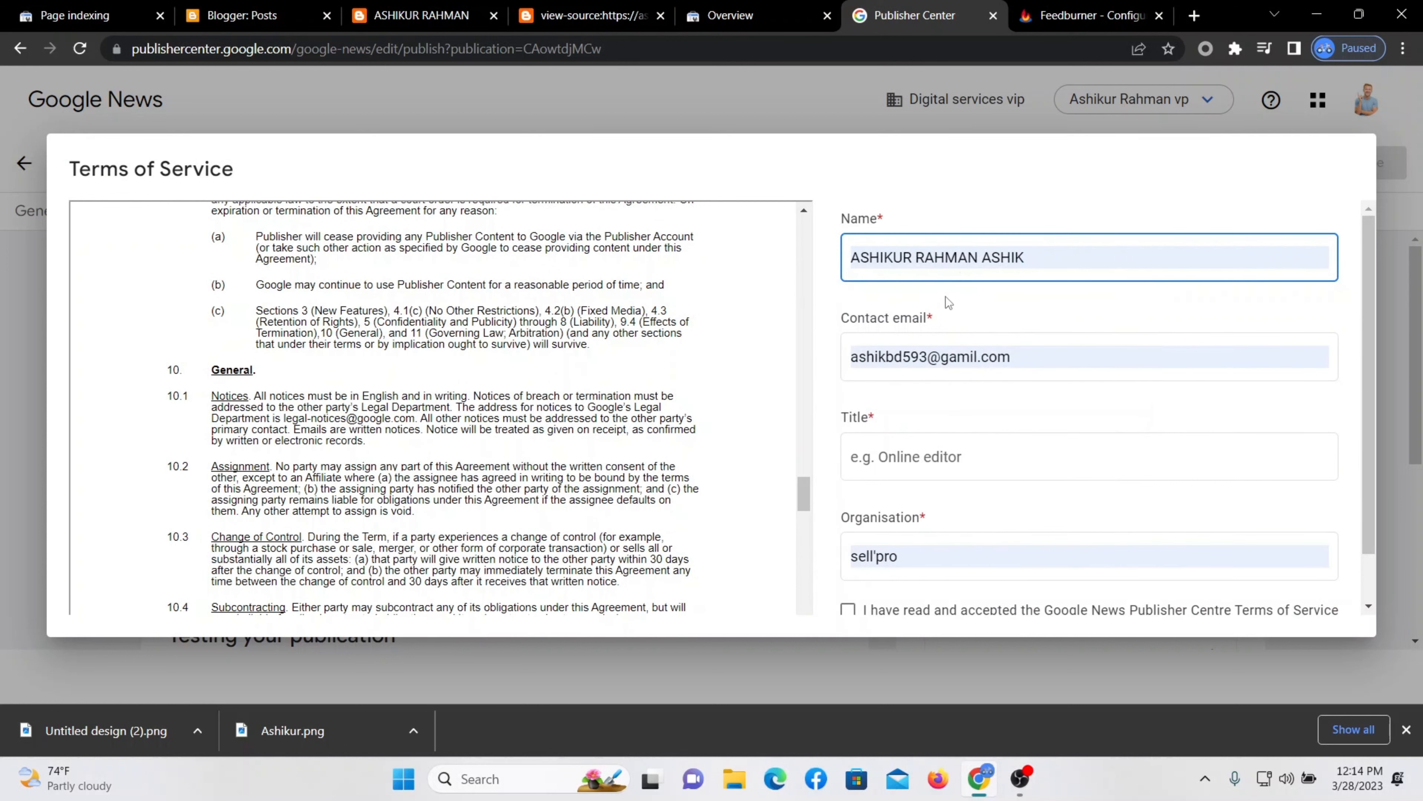
pyautogui.click(1071, 256)
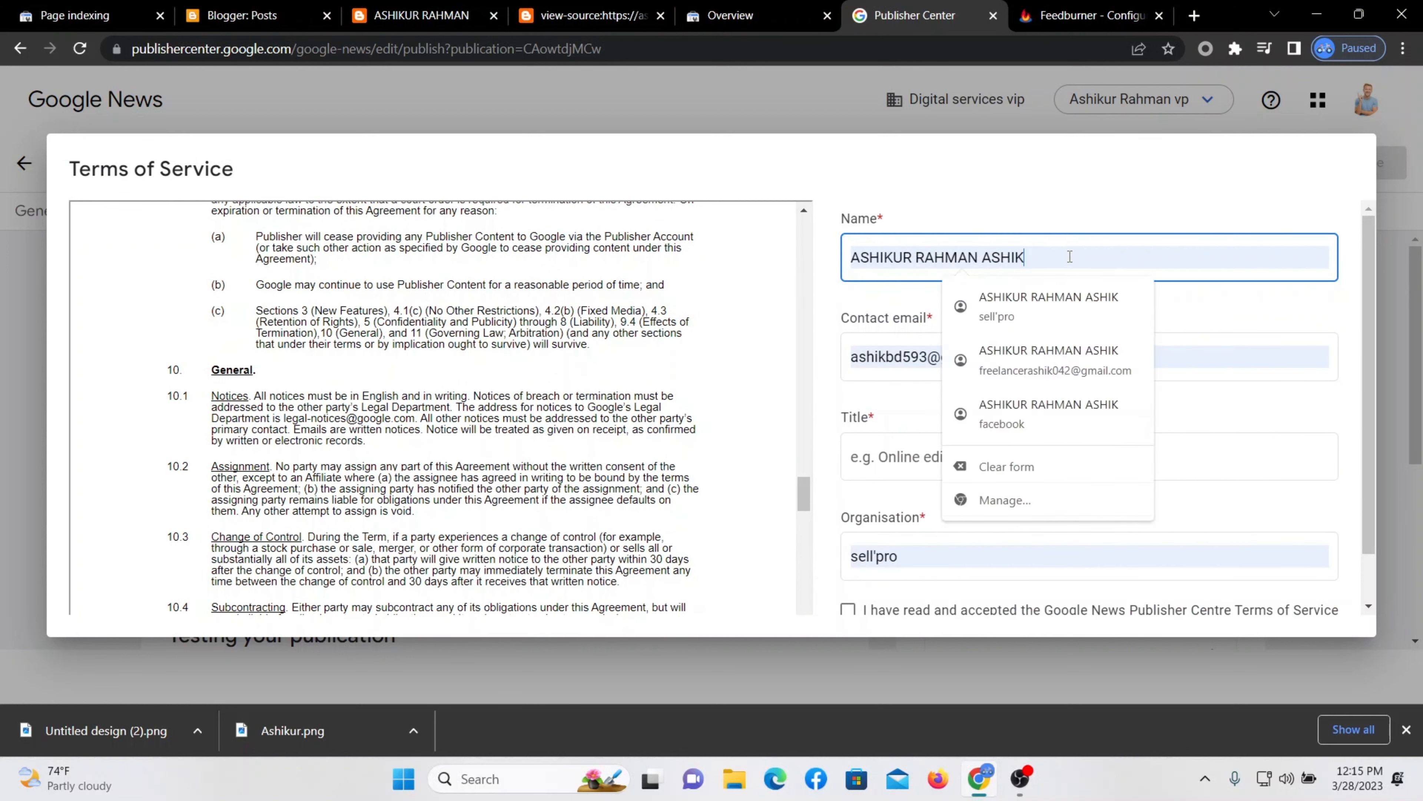
pyautogui.click(1221, 297)
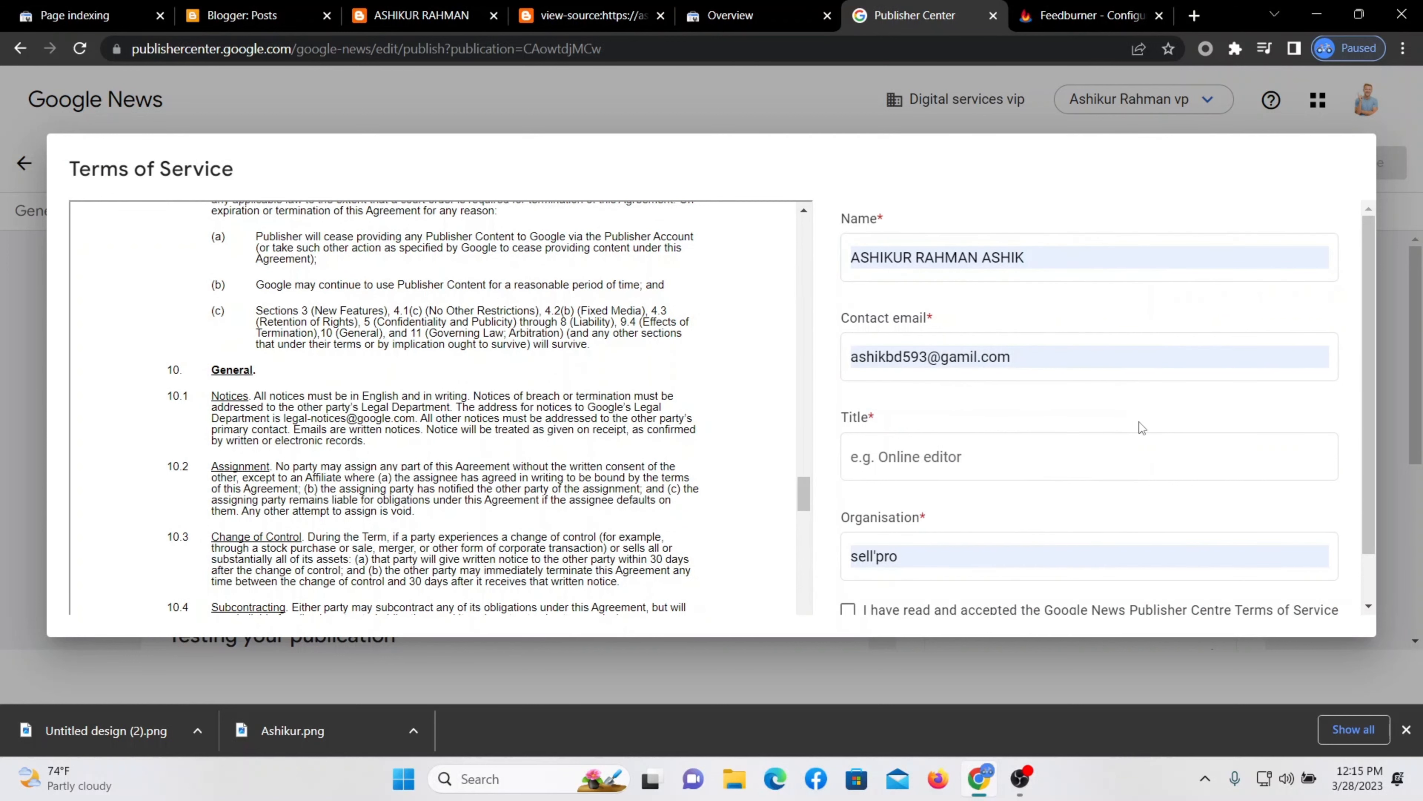
# Paste the copied name into Title, split the words and capitalise the first letter to 'A'.
pyautogui.click(1083, 455)
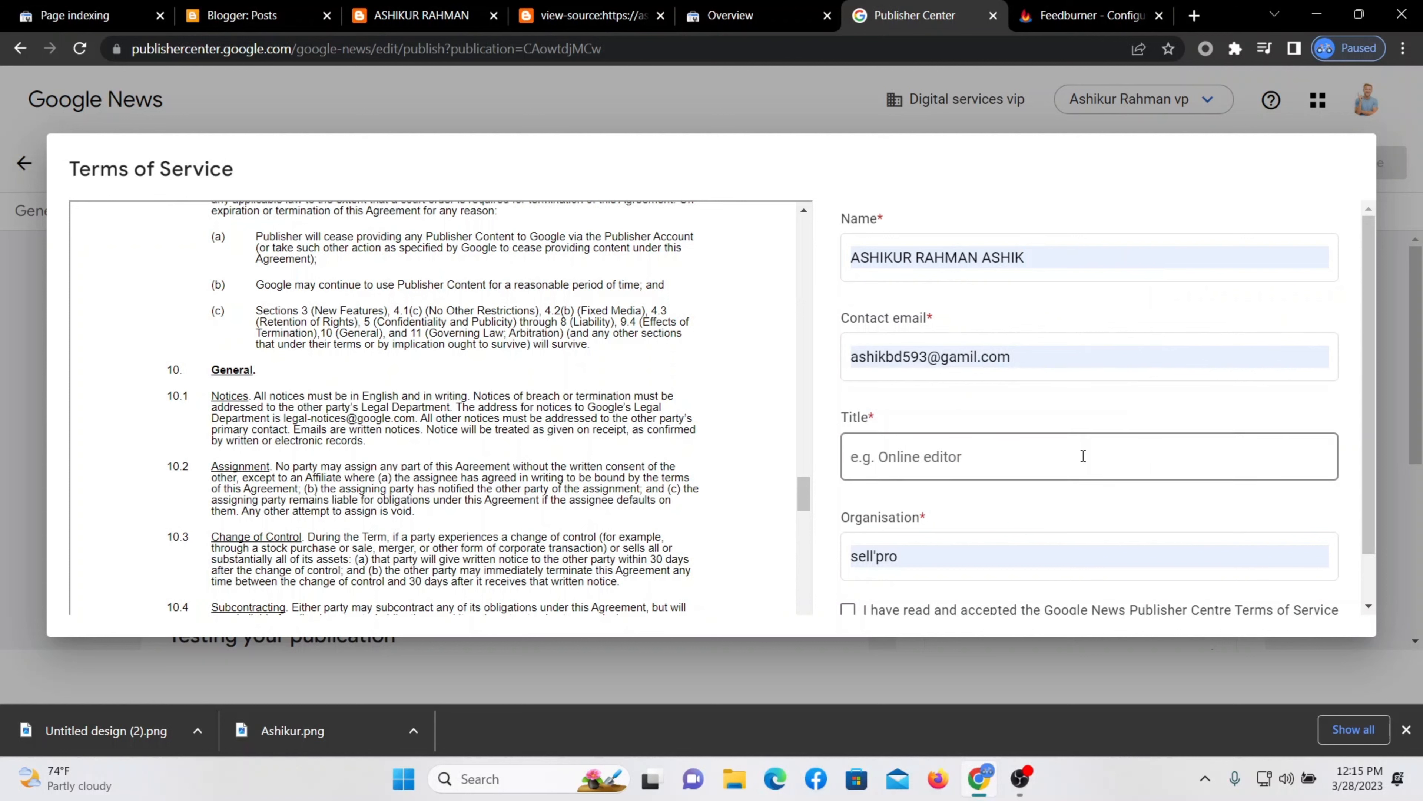
pyautogui.click(920, 450)
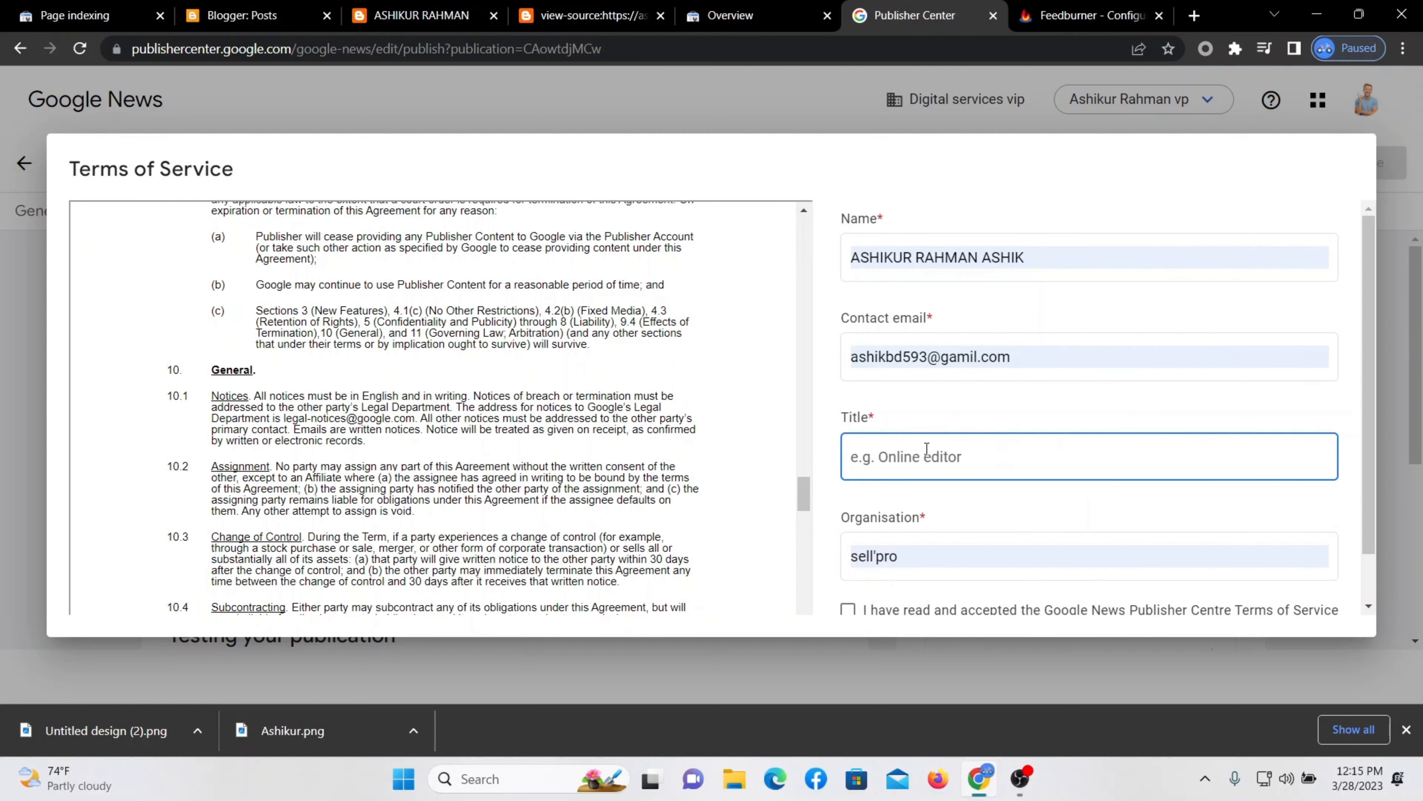
pyautogui.rightClick(900, 454)
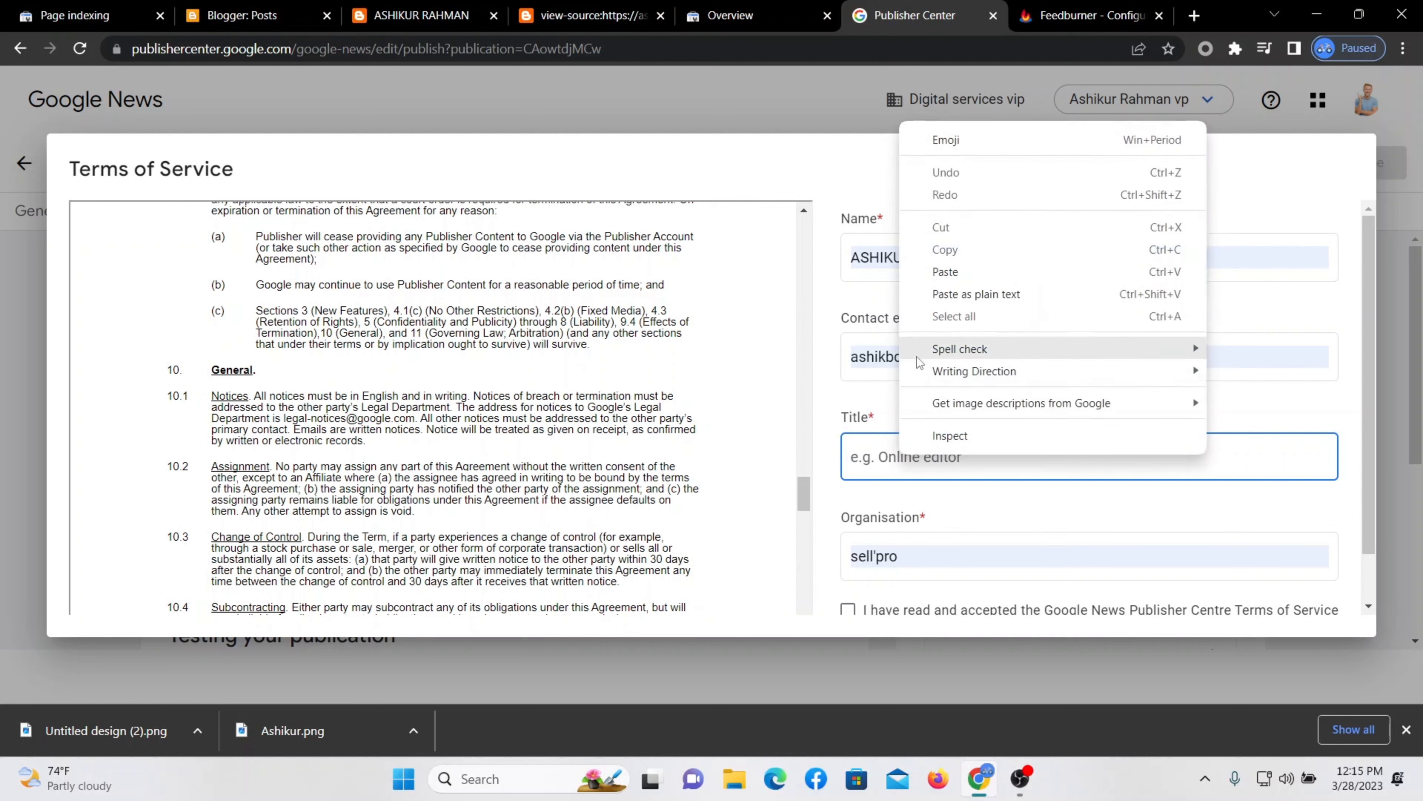
pyautogui.click(962, 272)
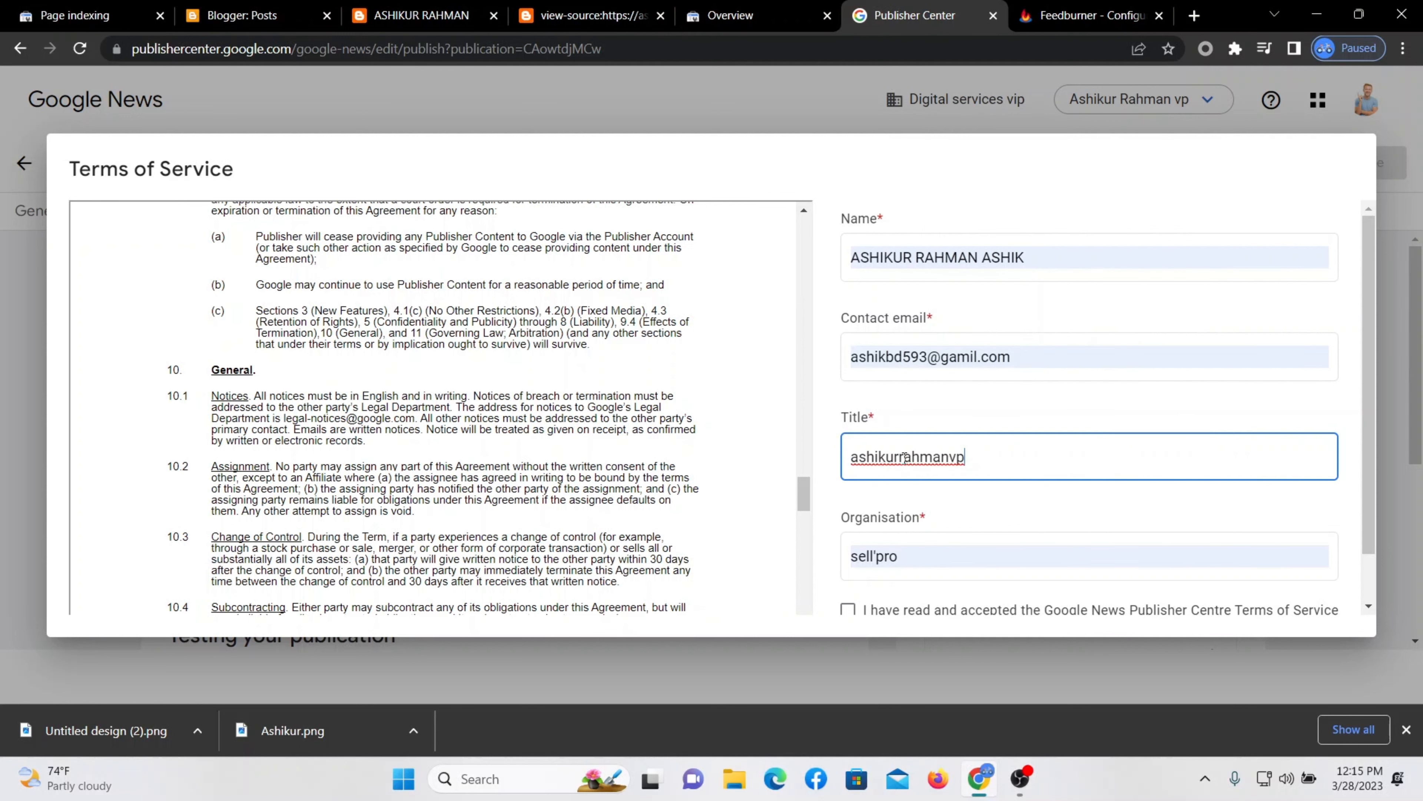
pyautogui.click(950, 456)
pyautogui.click(897, 456)
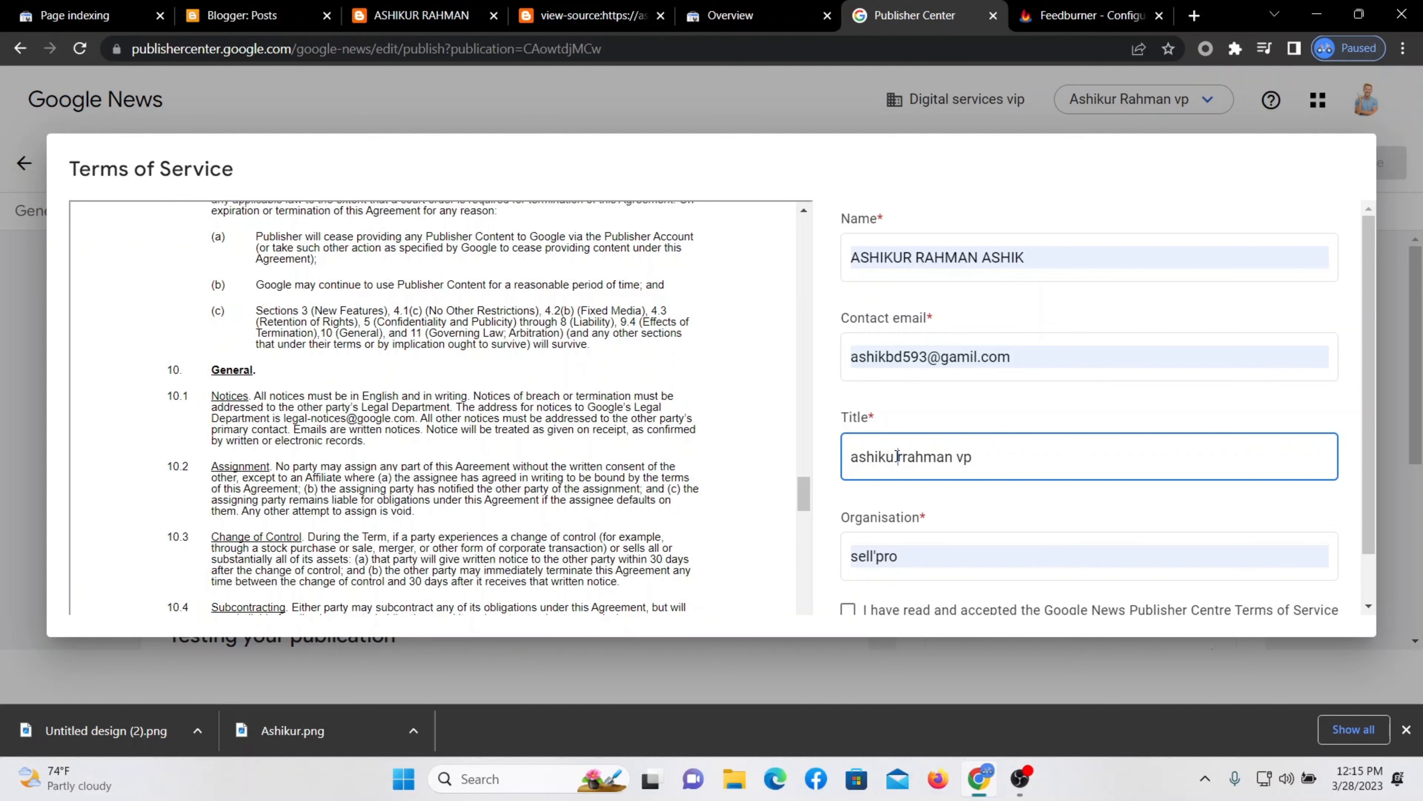
pyautogui.click(862, 463)
pyautogui.press('BackSpace')
pyautogui.write('A')
pyautogui.scroll(-1, 989, 469)
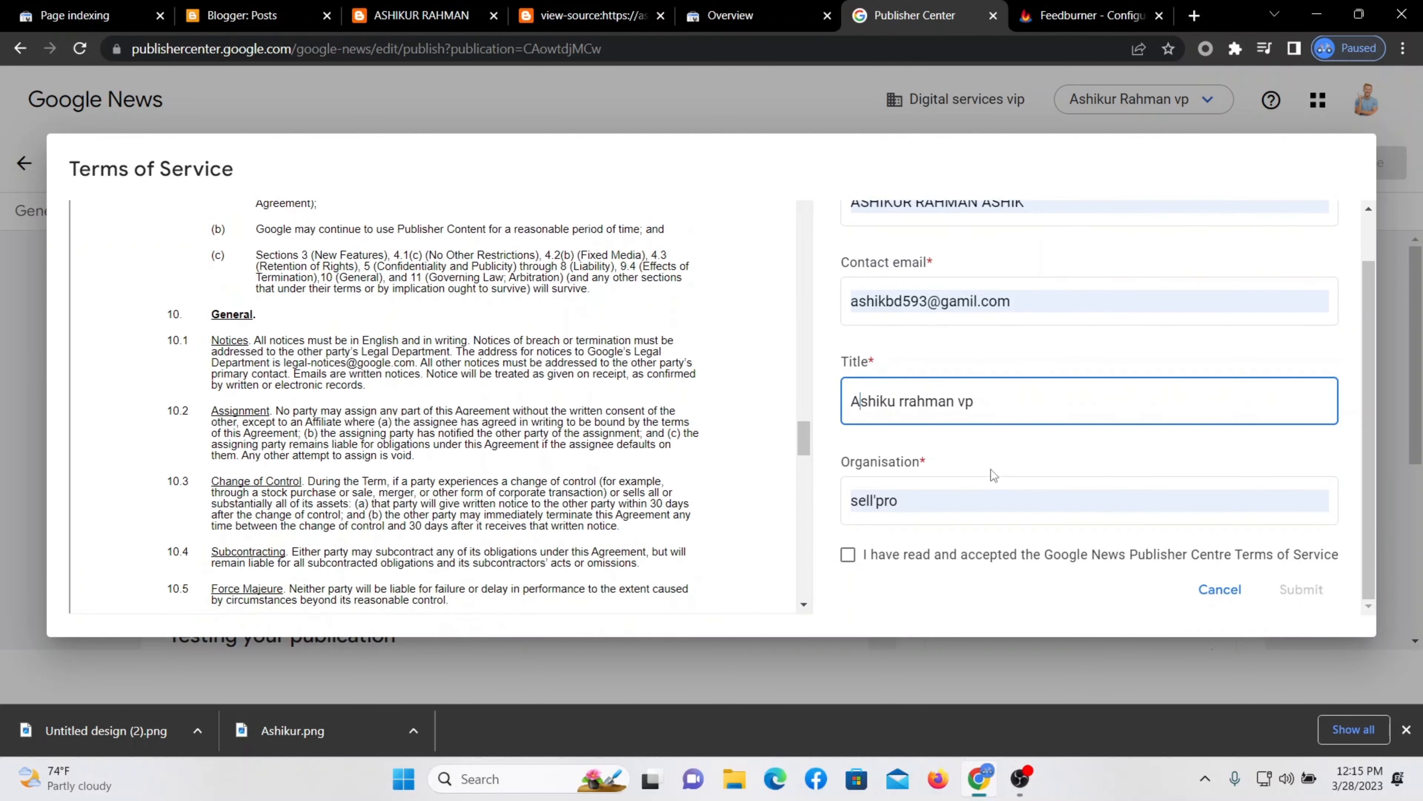
# Replace Organisation with the pasted name, capitalised to 'A', with spaces added before 'vp'.
pyautogui.click(947, 487)
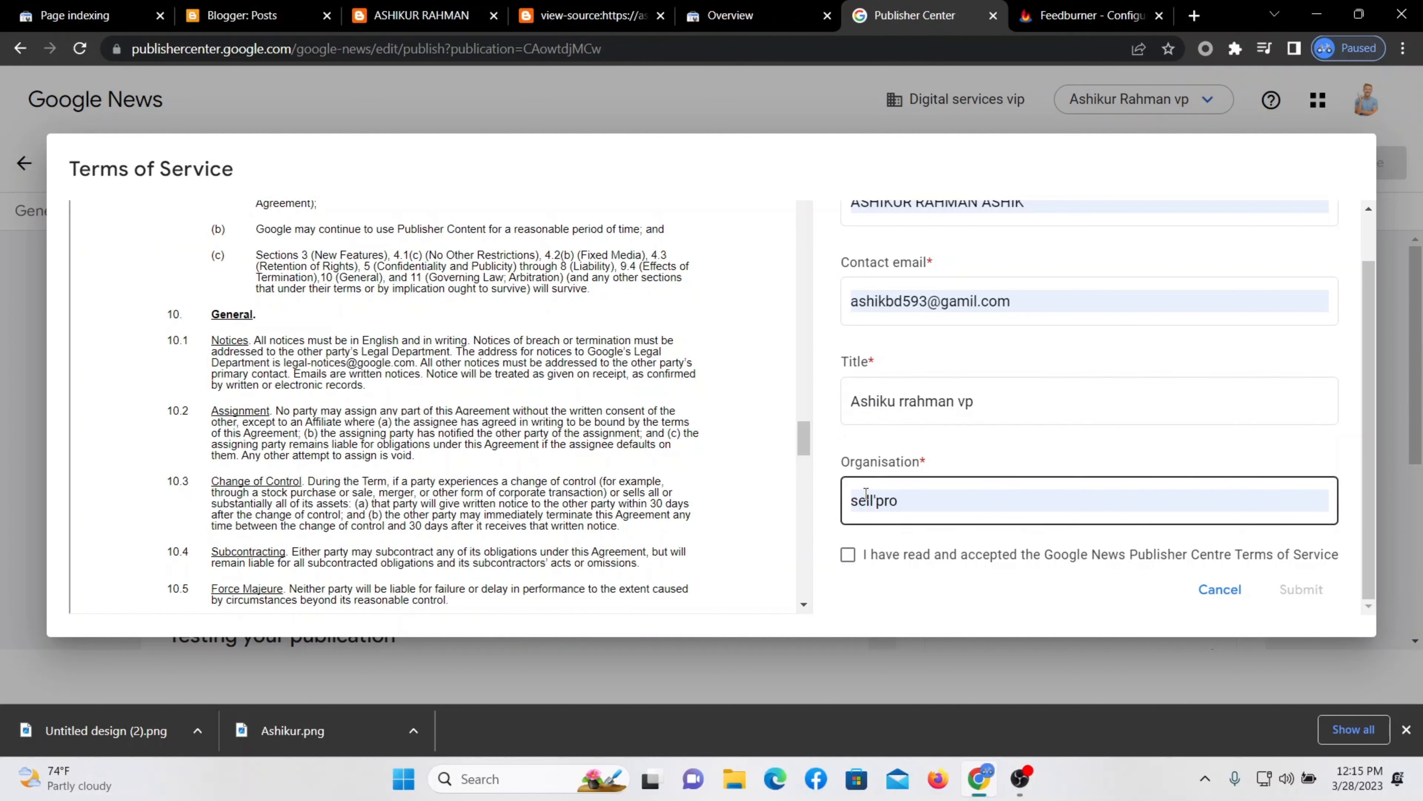
pyautogui.moveTo(927, 505); pyautogui.dragTo(848, 511)
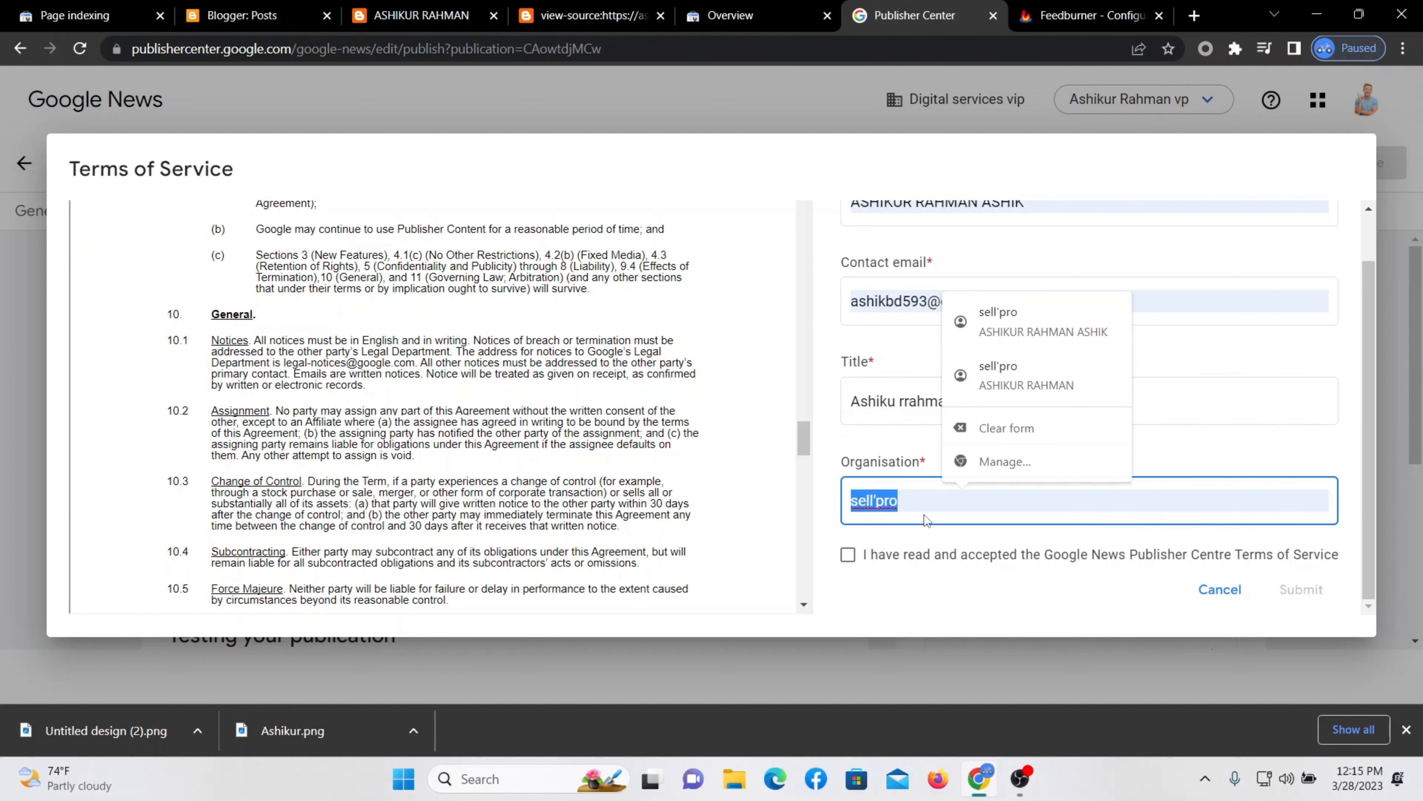
pyautogui.press('BackSpace')
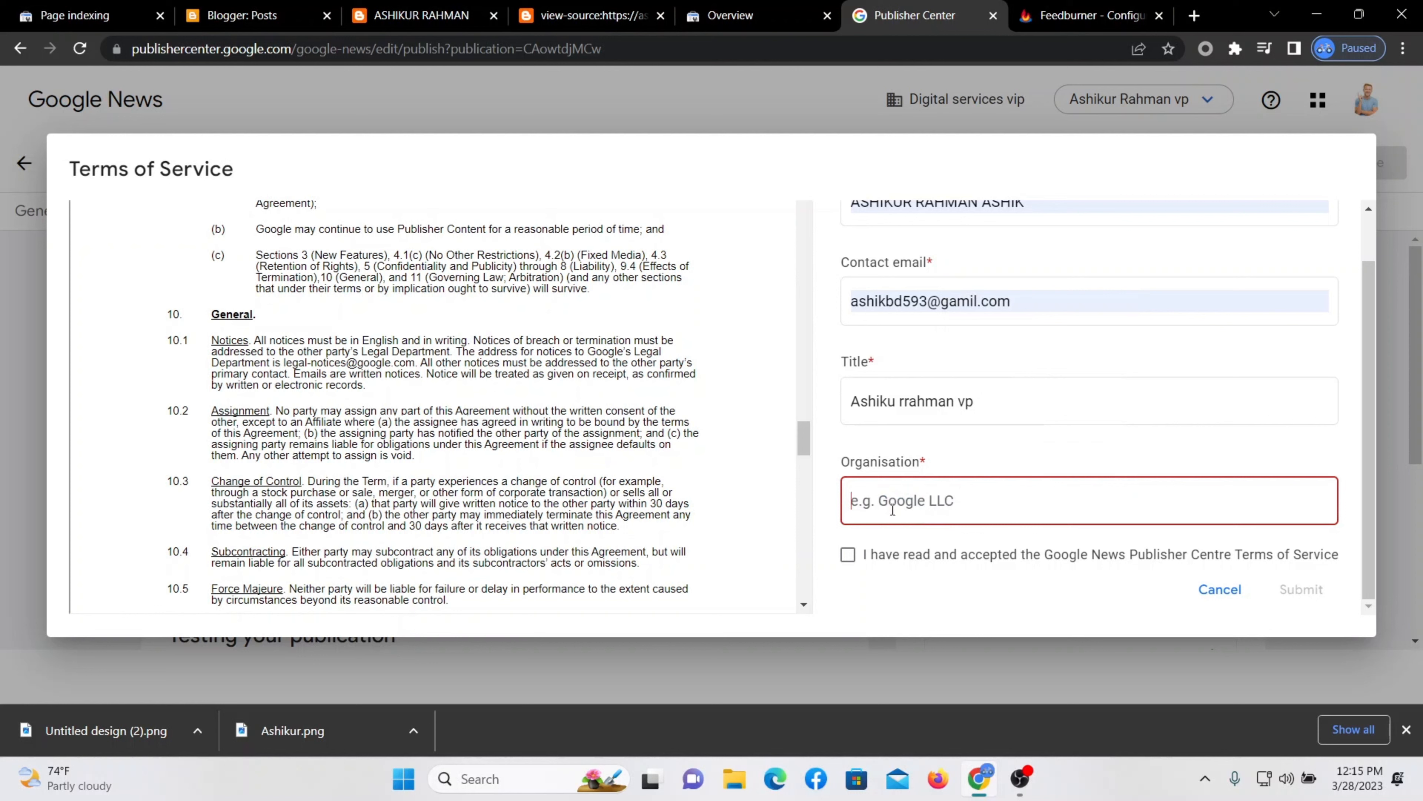
pyautogui.rightClick(878, 498)
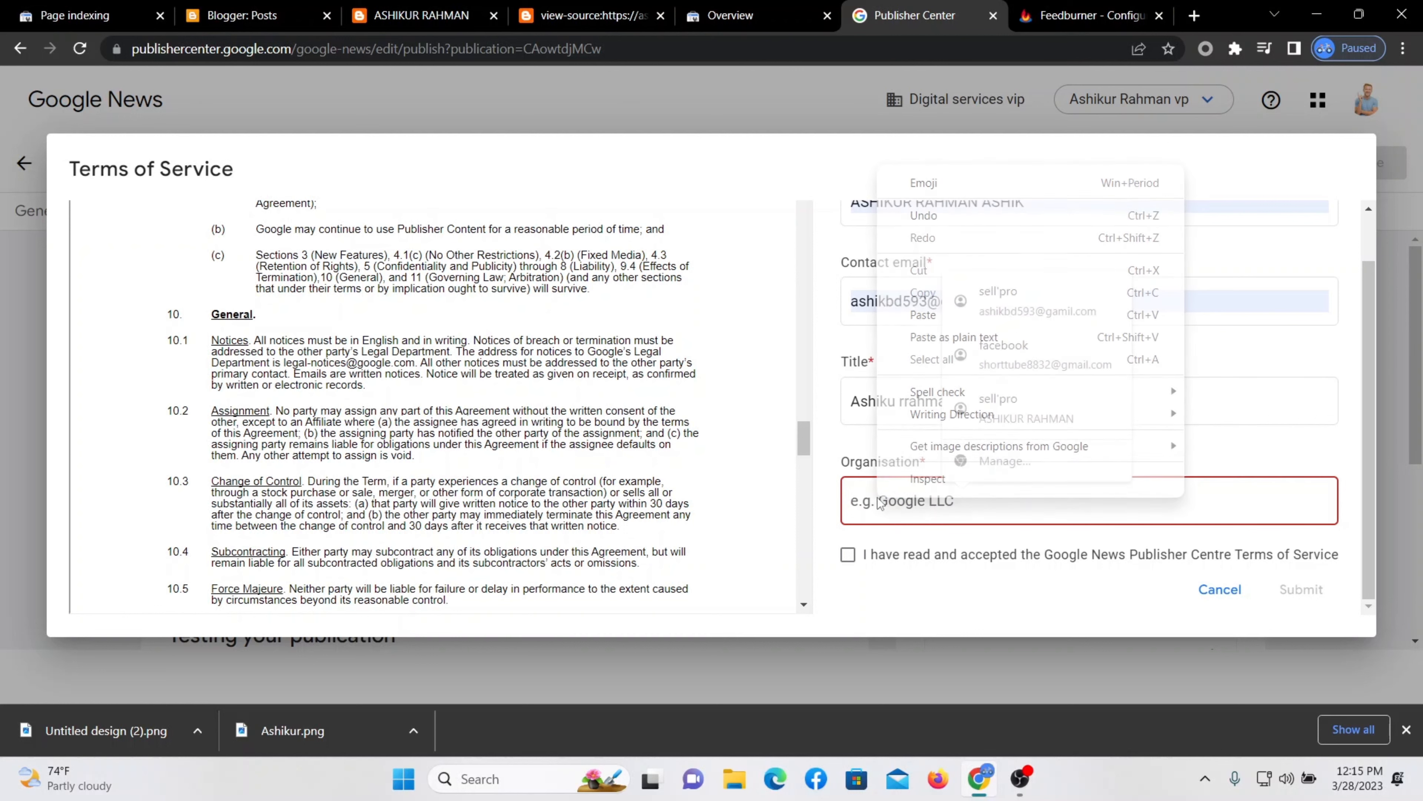
pyautogui.click(924, 312)
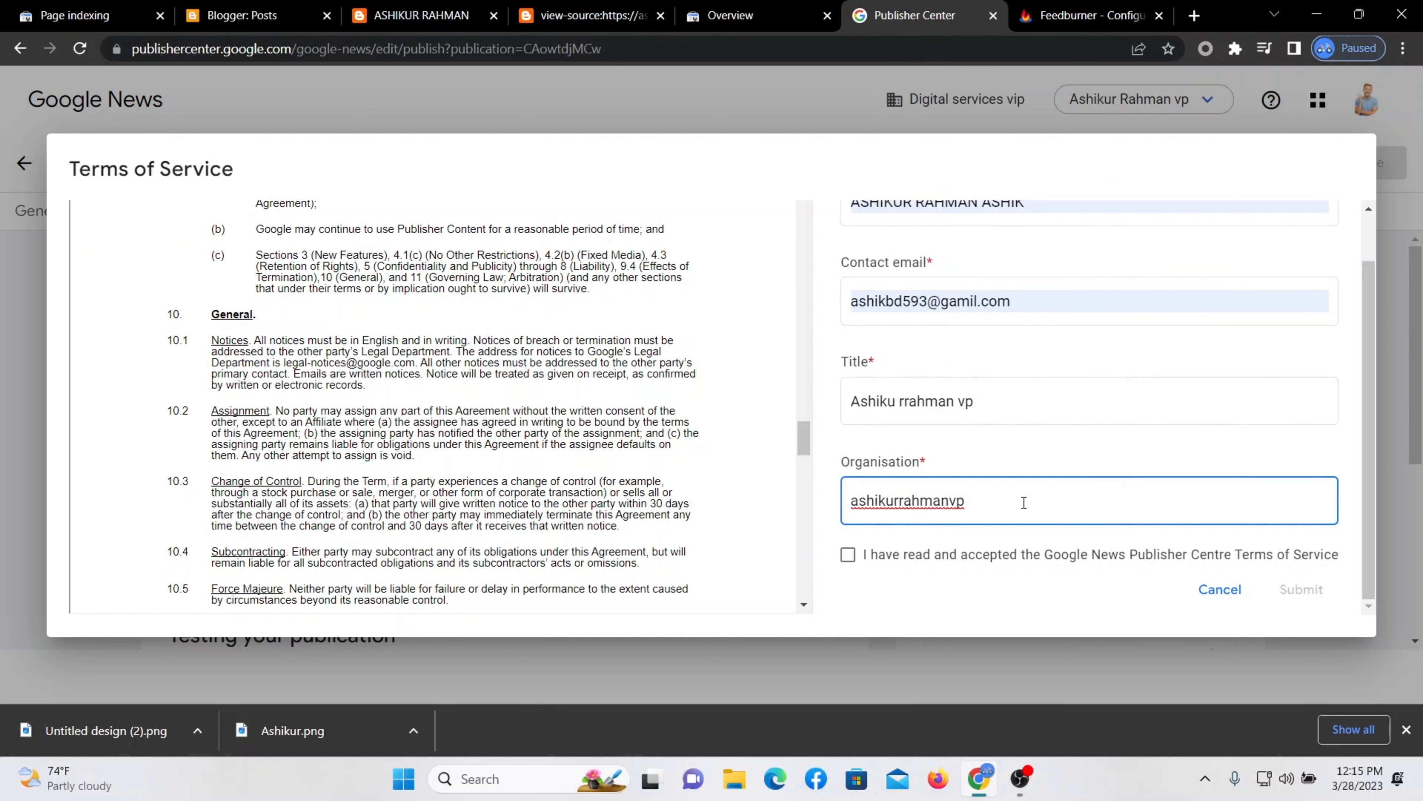
pyautogui.press('BackSpace')
pyautogui.write('A')
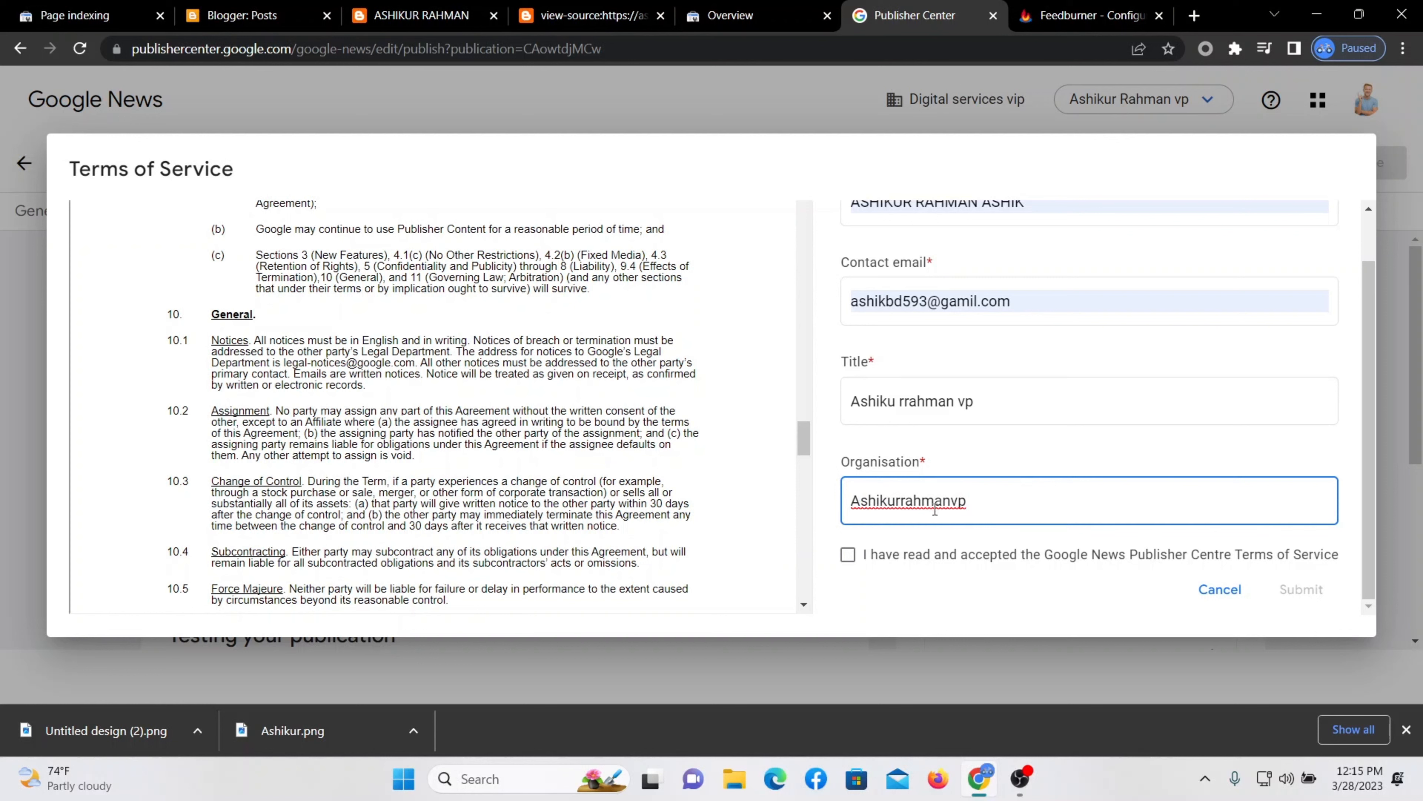
pyautogui.click(901, 501)
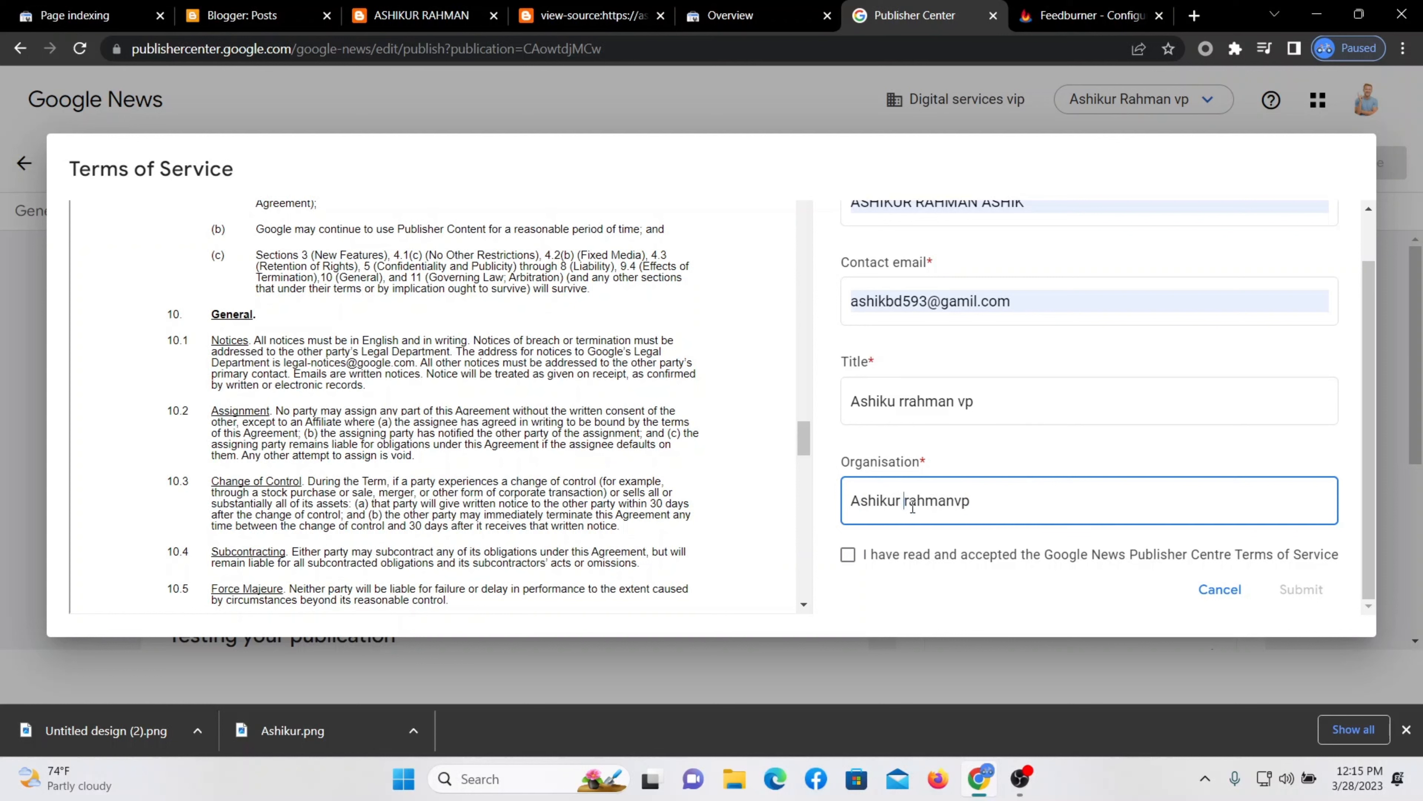
pyautogui.click(954, 500)
pyautogui.scroll(1, 916, 440)
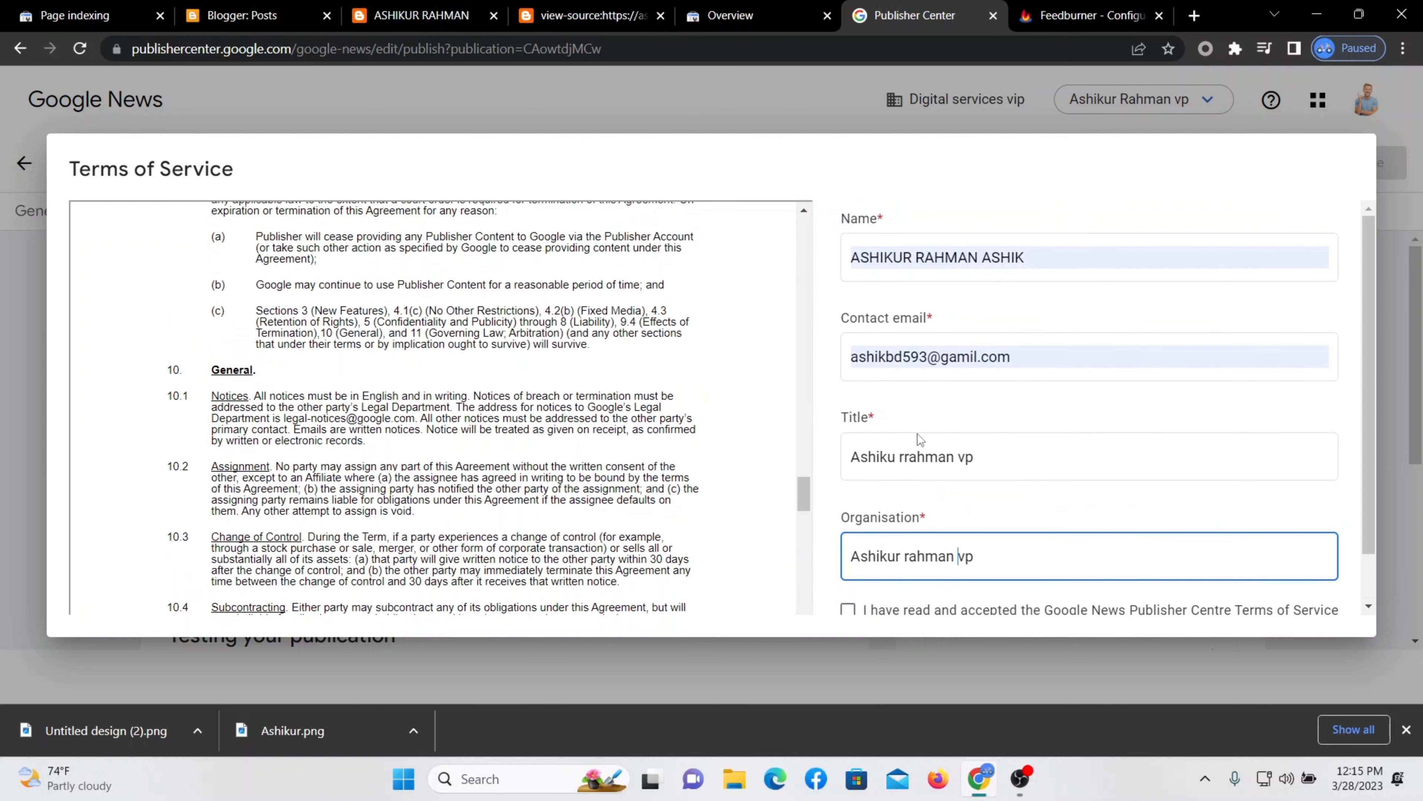
pyautogui.scroll(-1, 919, 436)
# Accept the Google News Publisher Centre terms and submit the form.
pyautogui.click(847, 554)
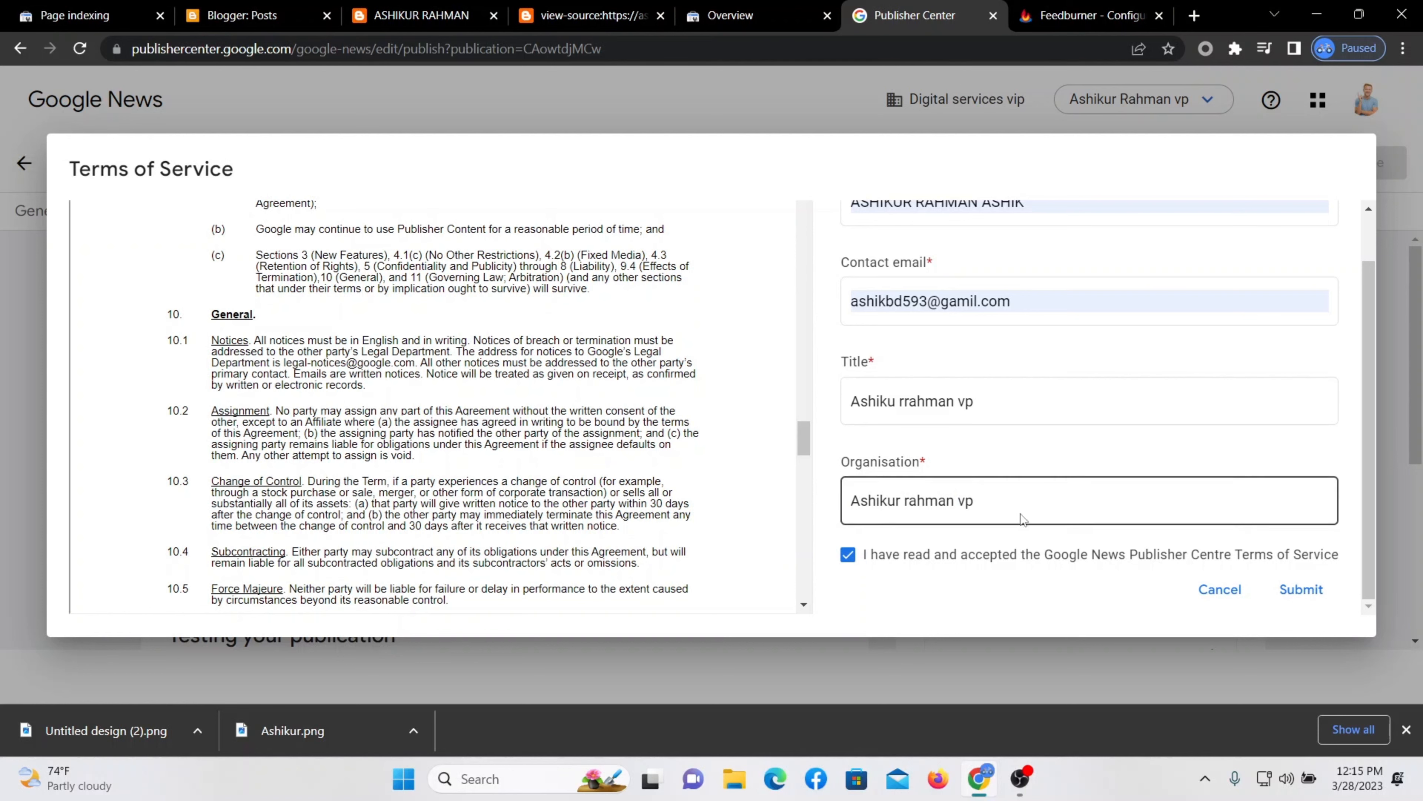
pyautogui.click(1306, 590)
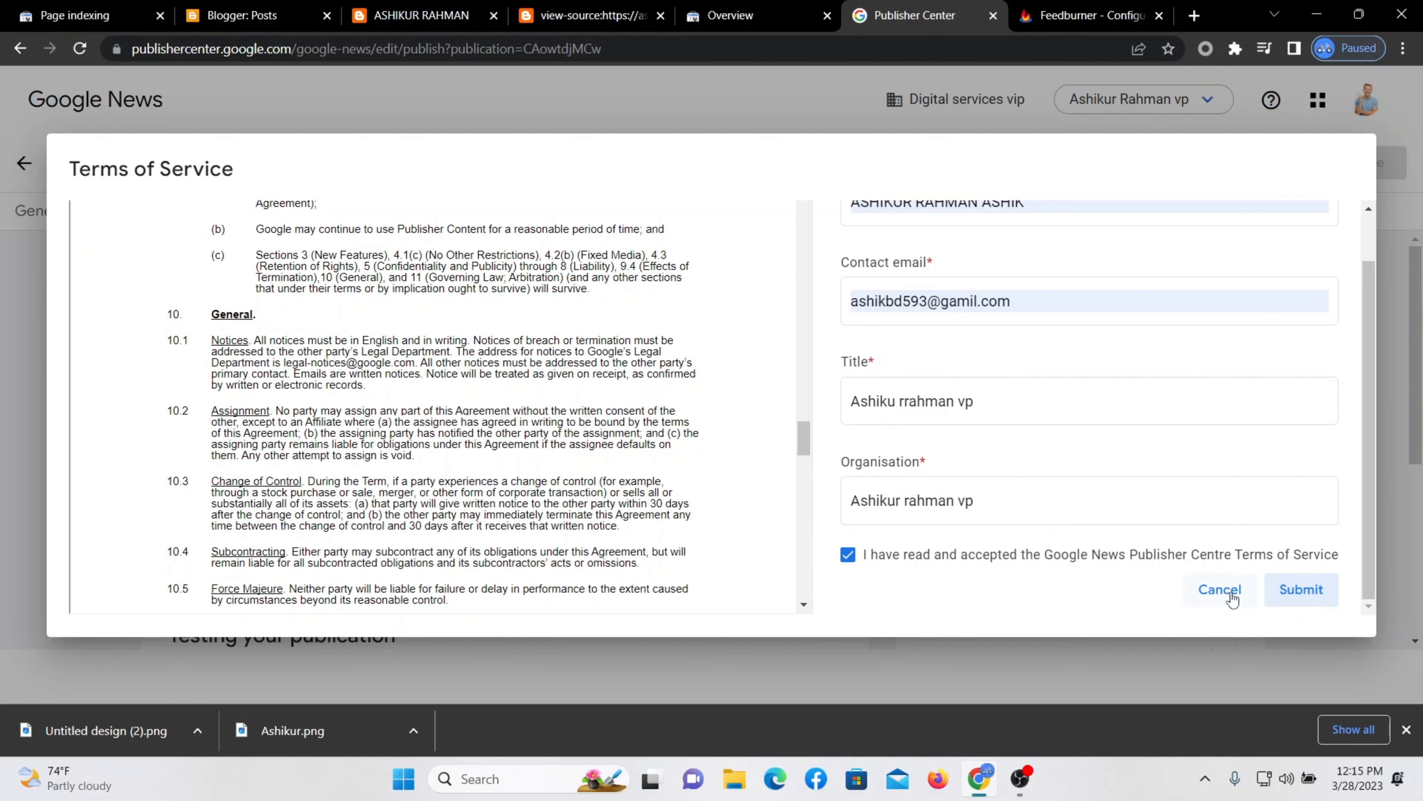
pyautogui.click(1220, 590)
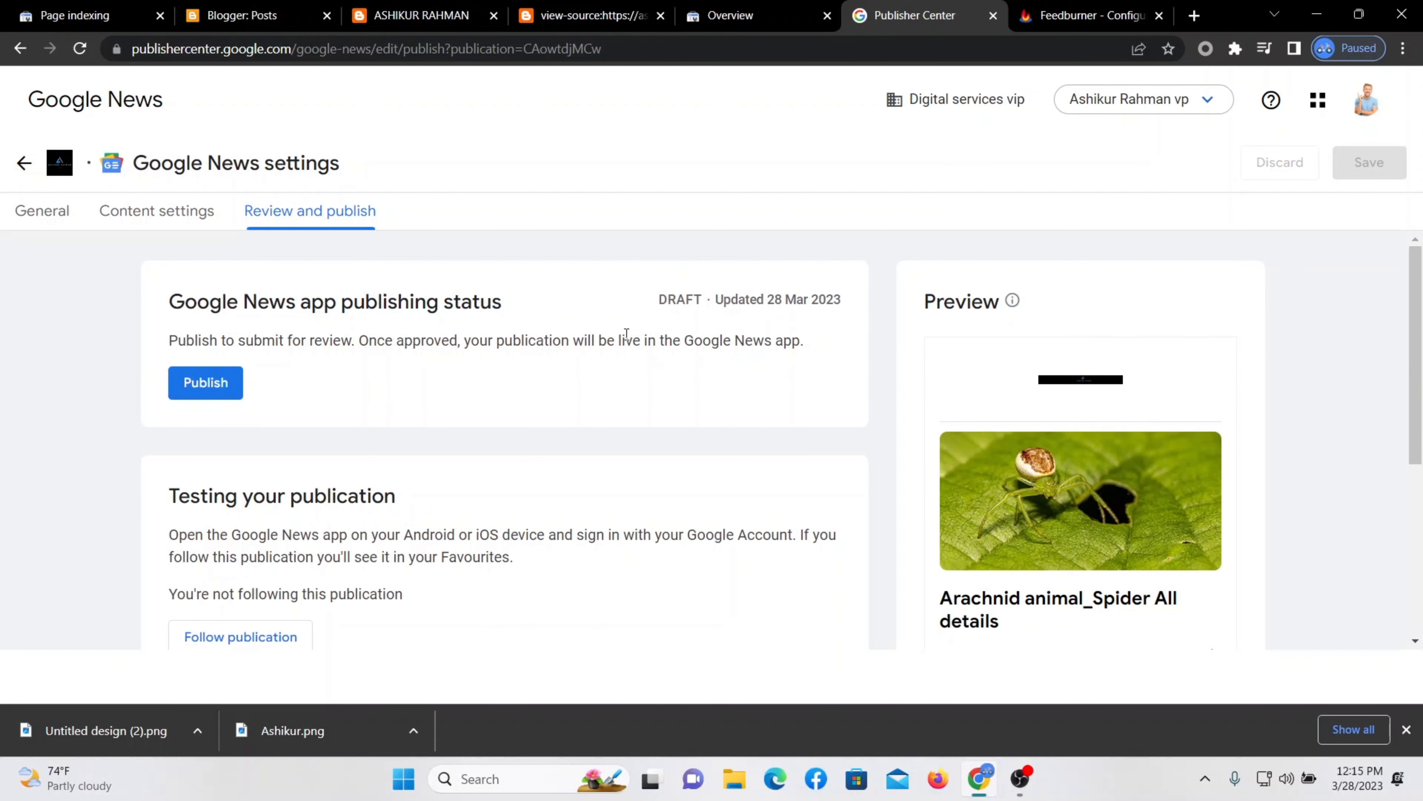
# Publish the draft publication, sending it to Google News for review.
pyautogui.scroll(-5, 705, 388)
pyautogui.scroll(5, 725, 403)
pyautogui.scroll(-2, 724, 403)
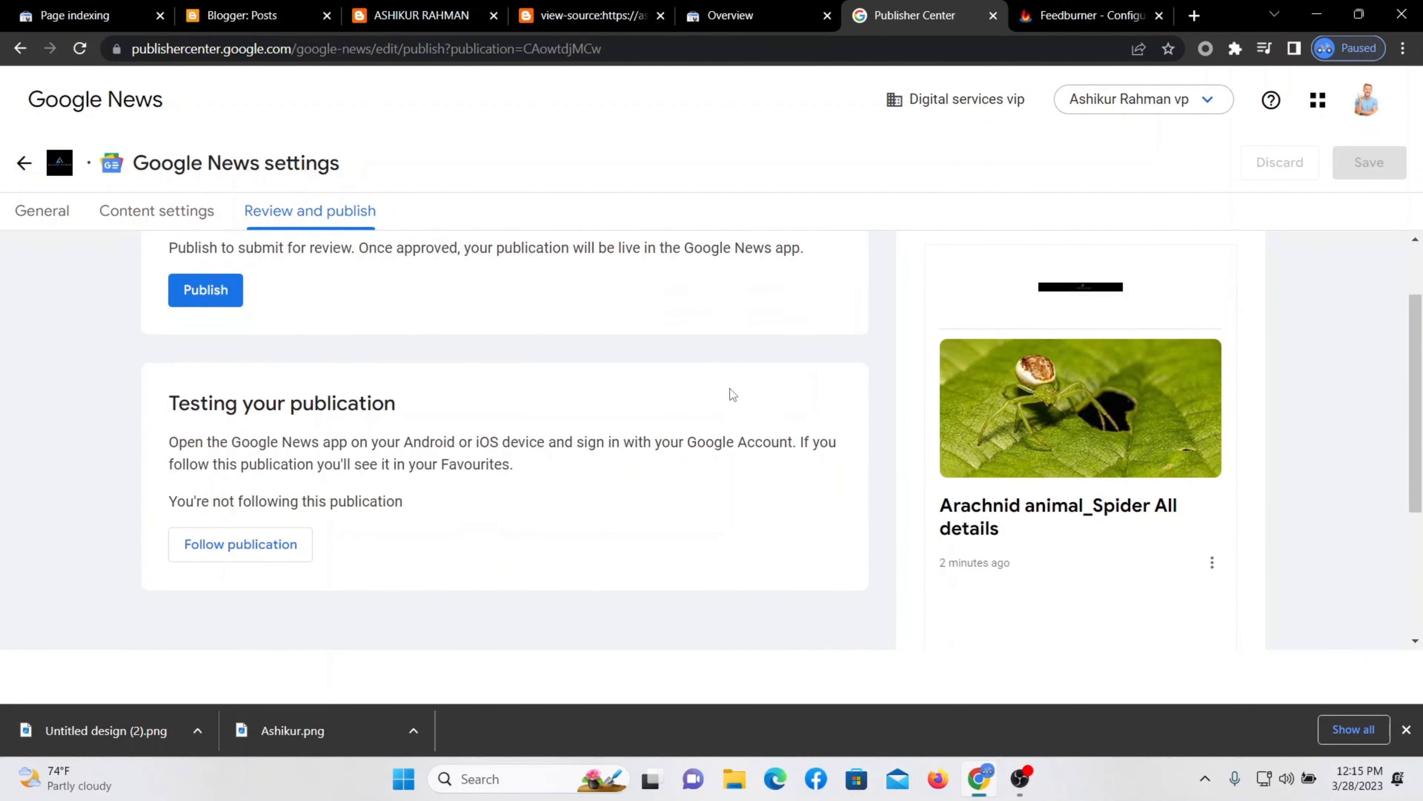
pyautogui.scroll(2, 685, 439)
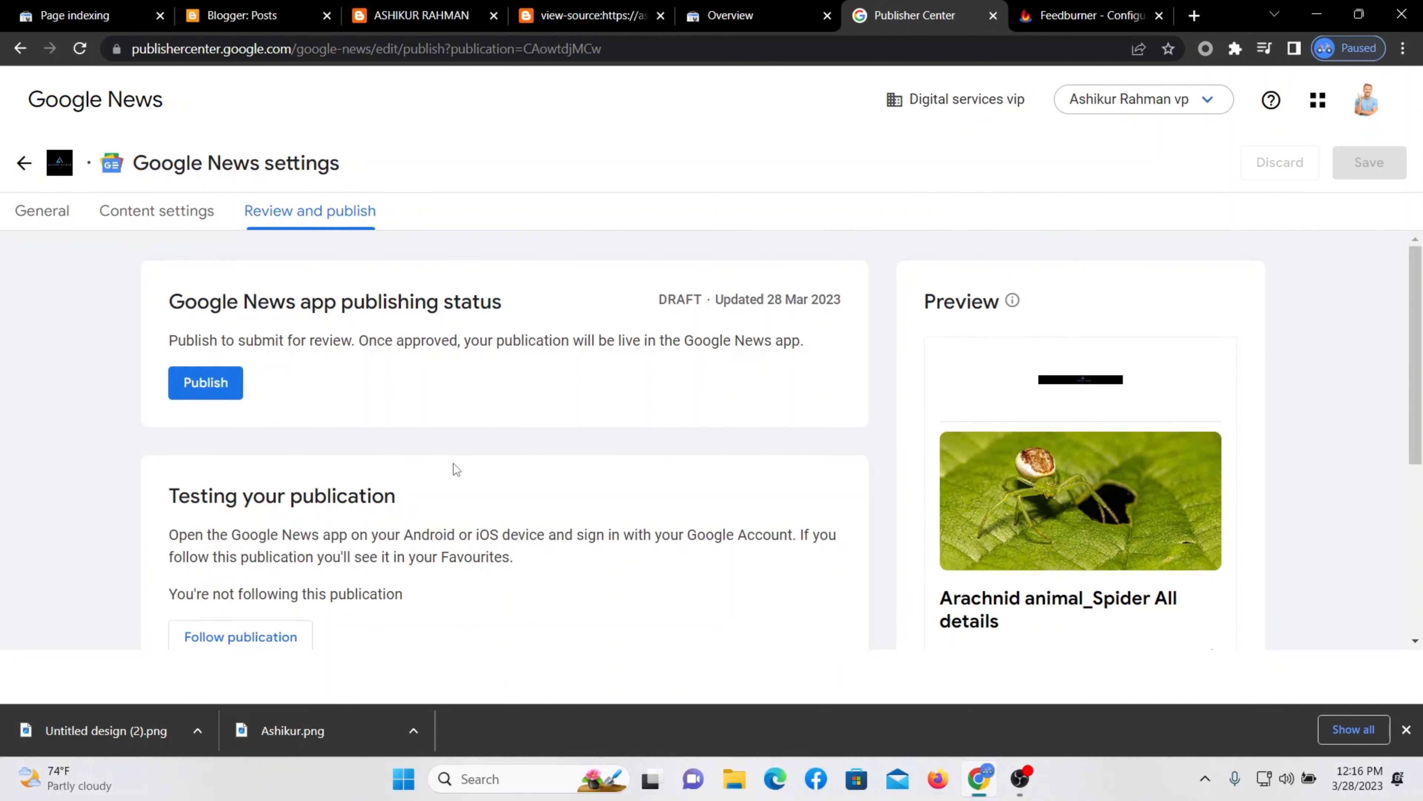
pyautogui.click(208, 384)
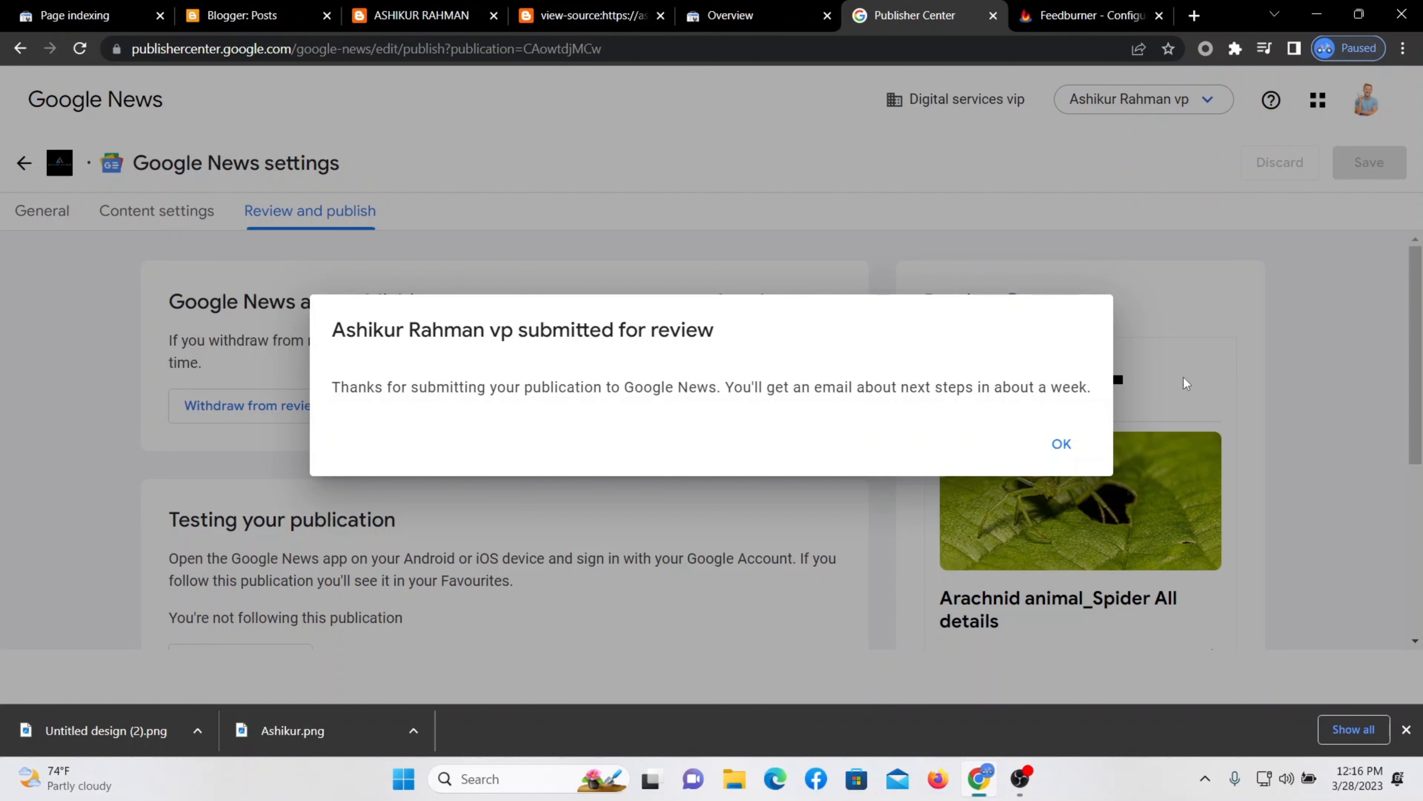
# Dismiss the confirmation and check the Google News product status from the overview.
pyautogui.click(1061, 443)
pyautogui.click(21, 48)
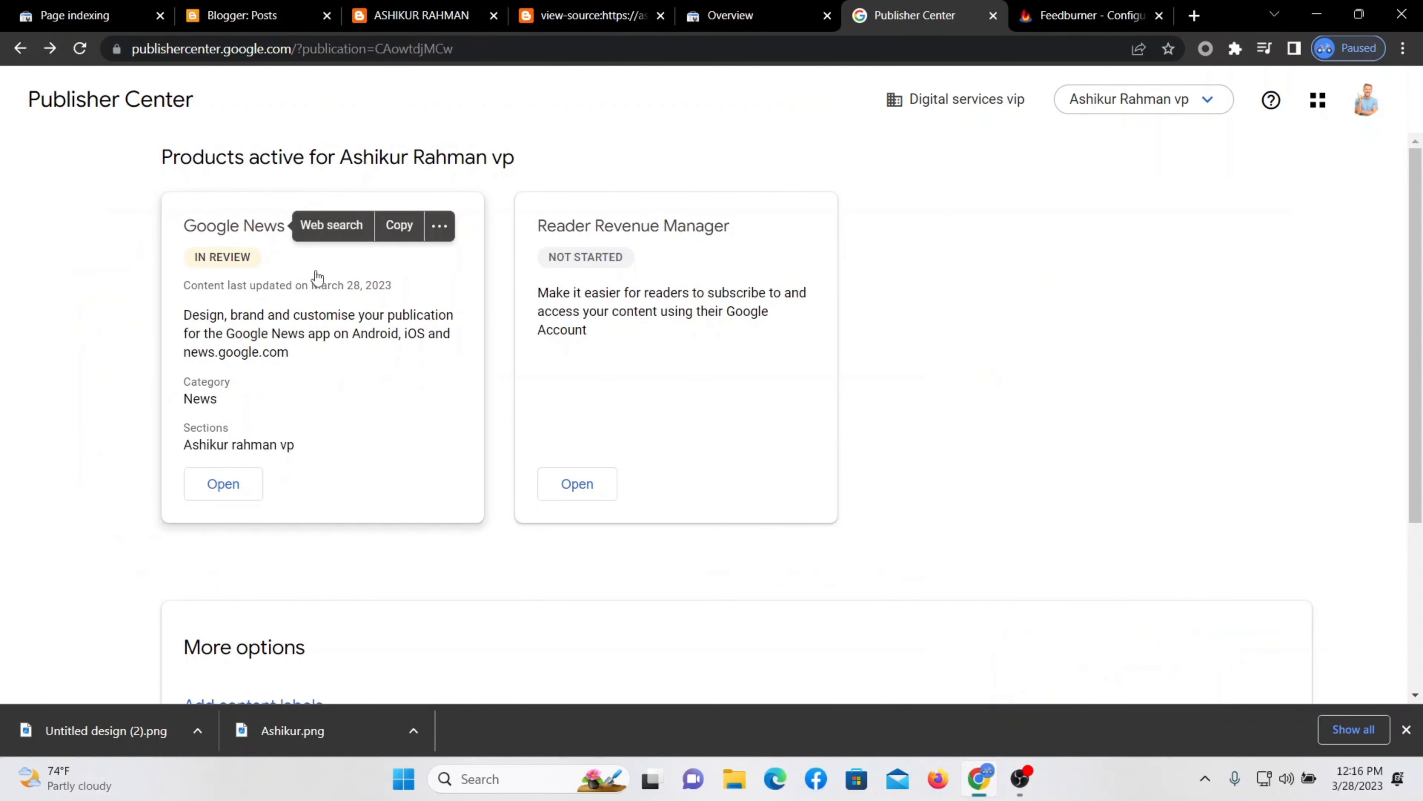
pyautogui.click(462, 287)
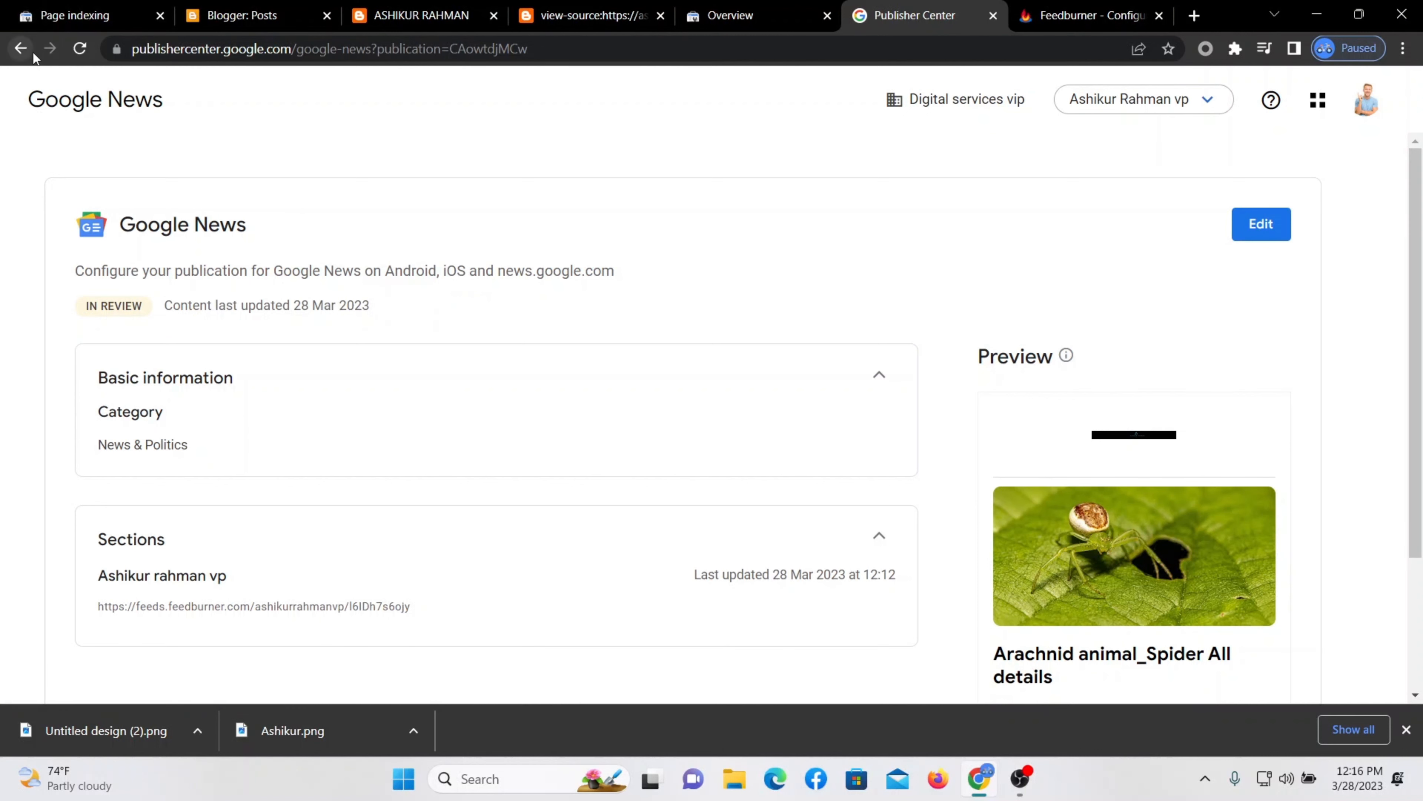
pyautogui.click(21, 49)
# Switch to the Digital services vip publication, then back to the new one.
pyautogui.click(1205, 100)
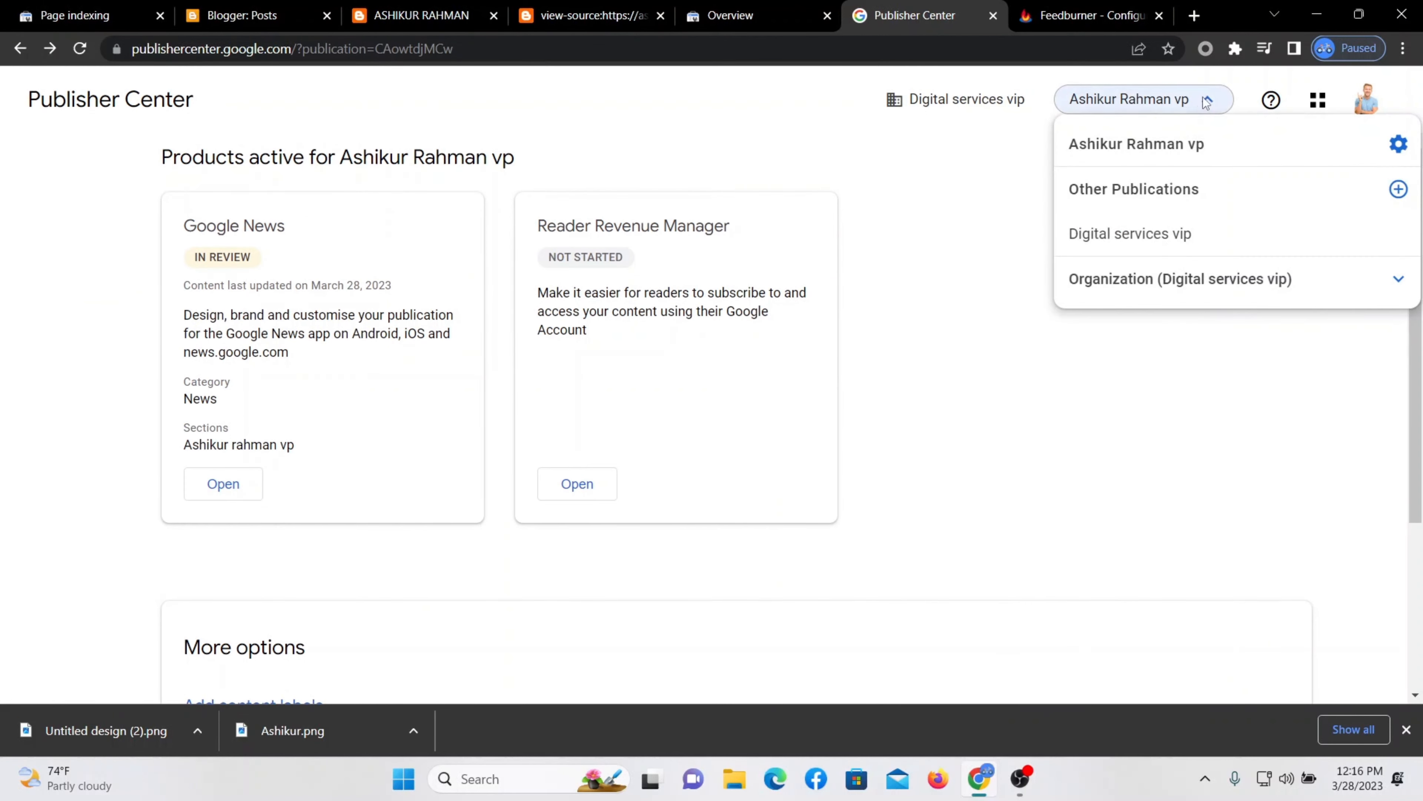
pyautogui.click(1158, 230)
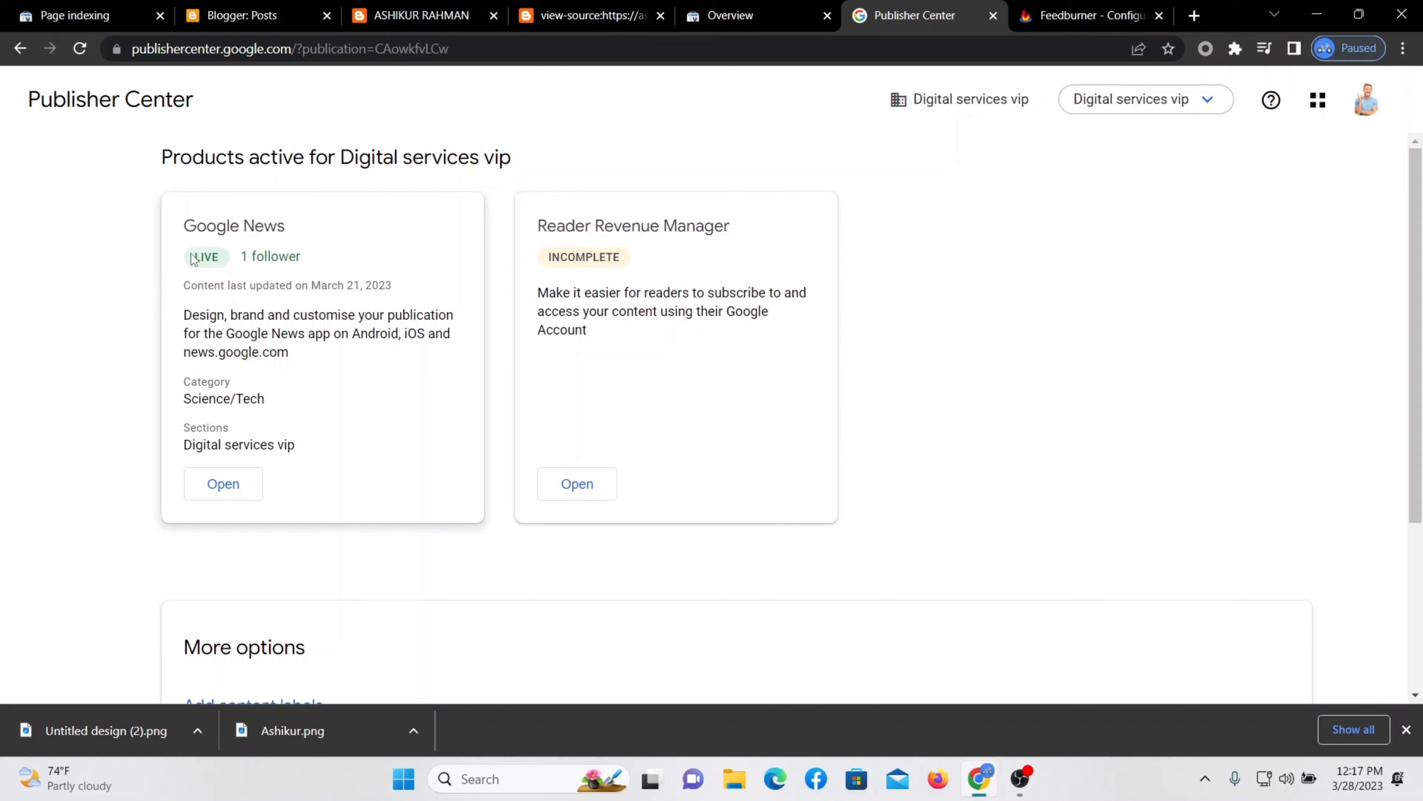
pyautogui.click(1226, 105)
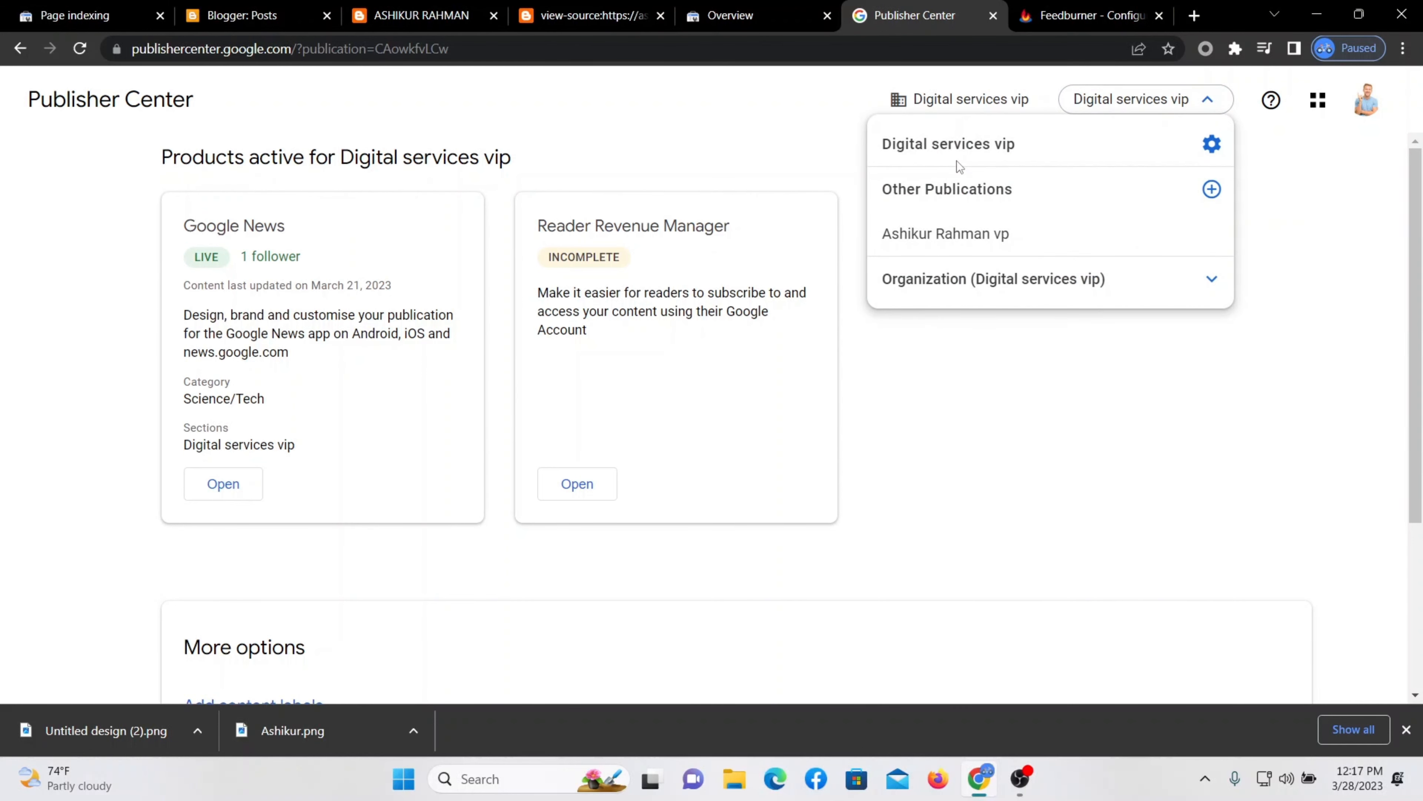
pyautogui.click(958, 233)
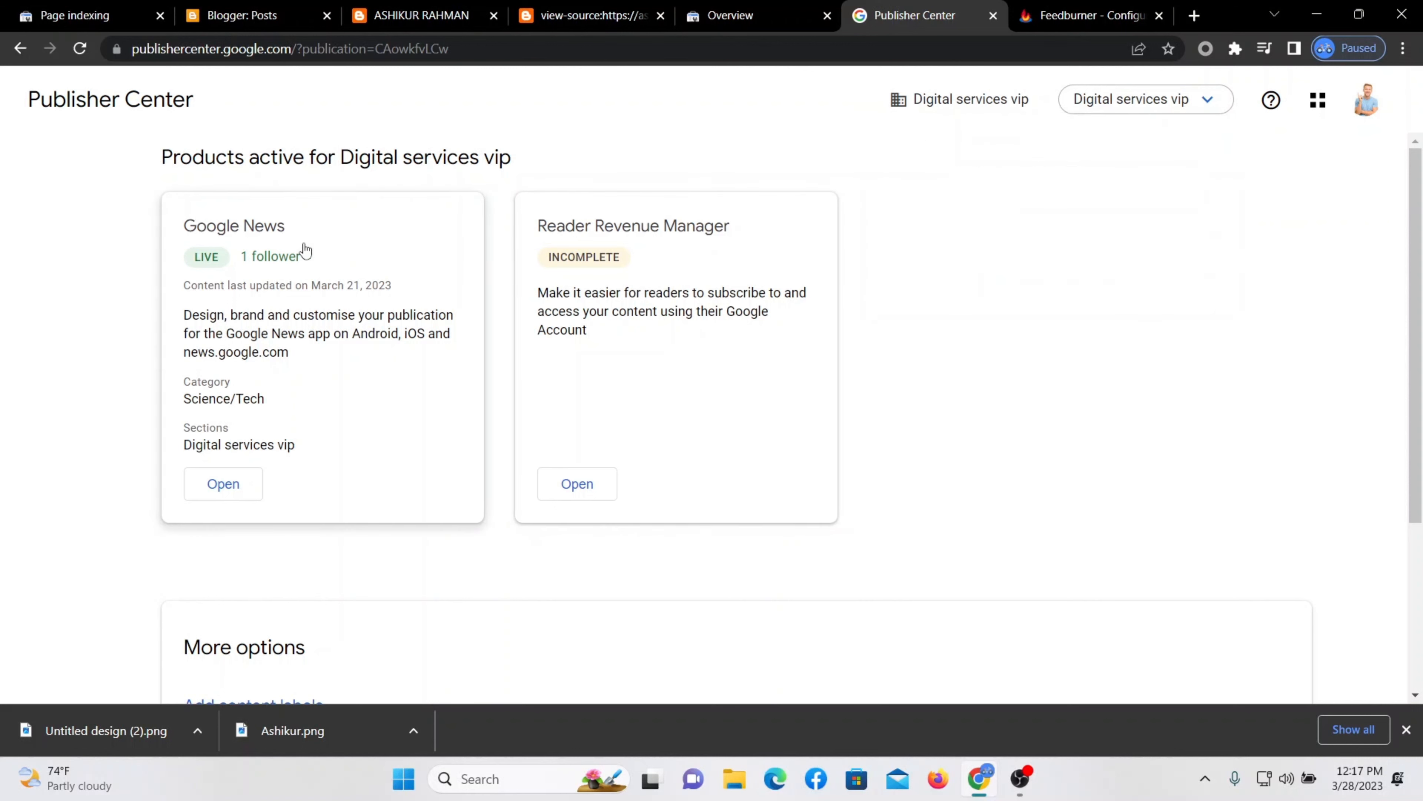